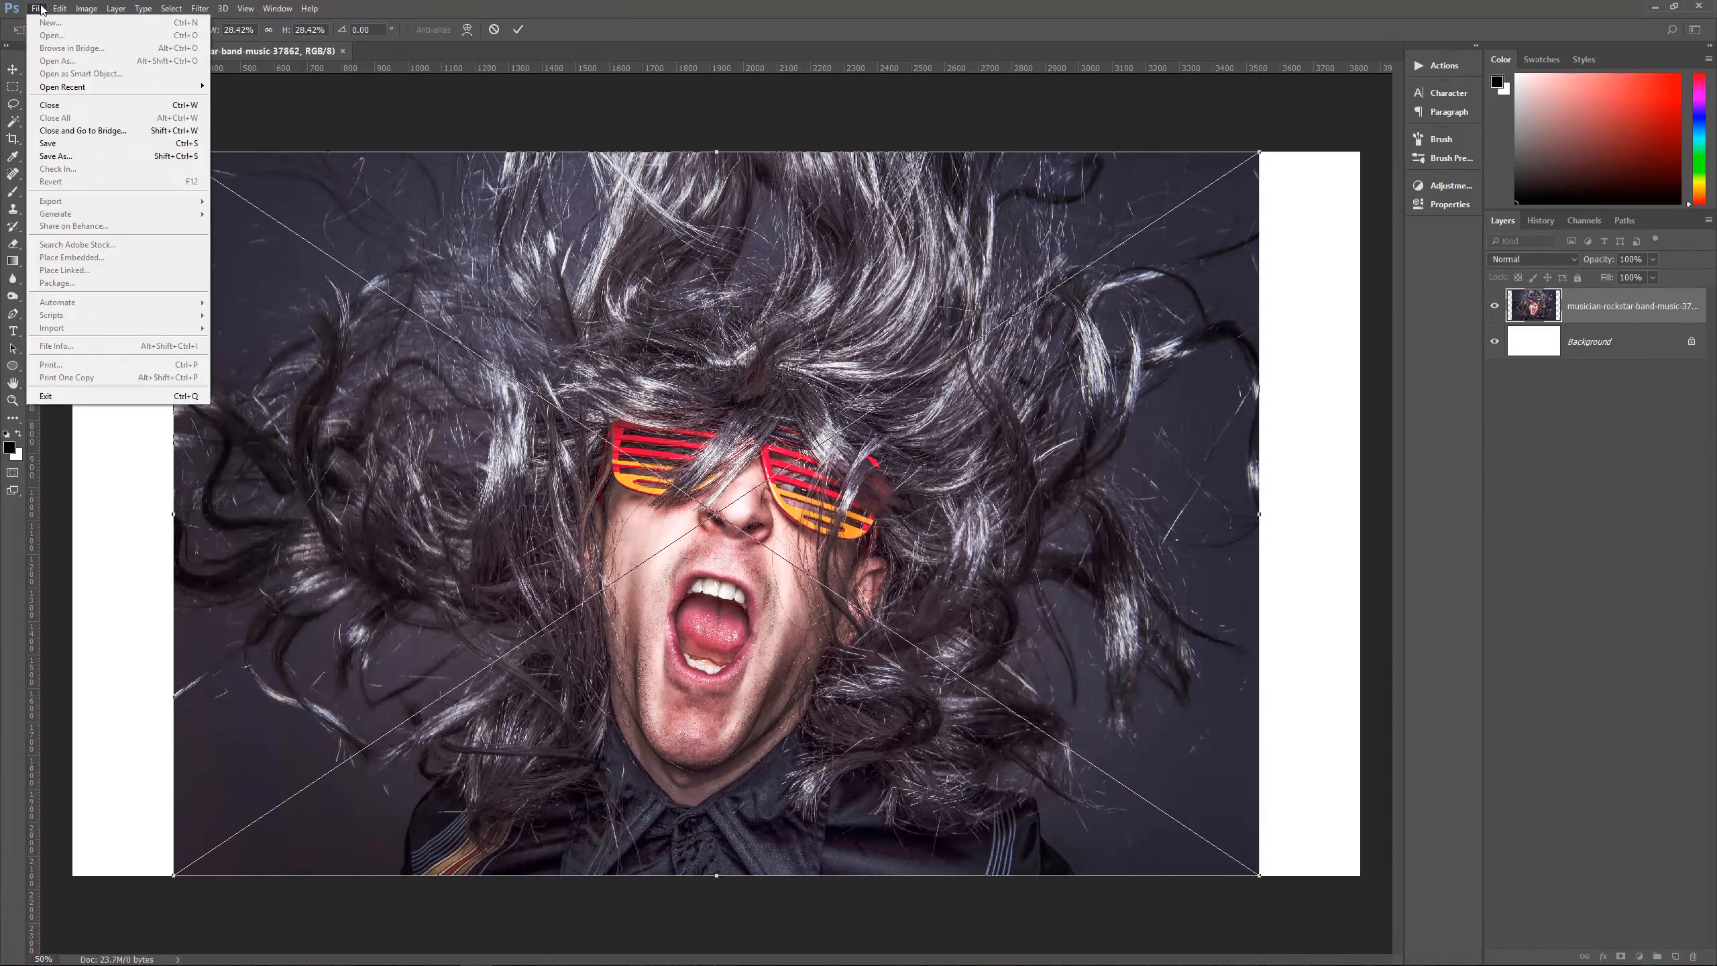
# Step: Scale the placed musician photo to about 38.6% so it fills the canvas, and move it up to Y 901 px
pyautogui.moveTo(60, 8)
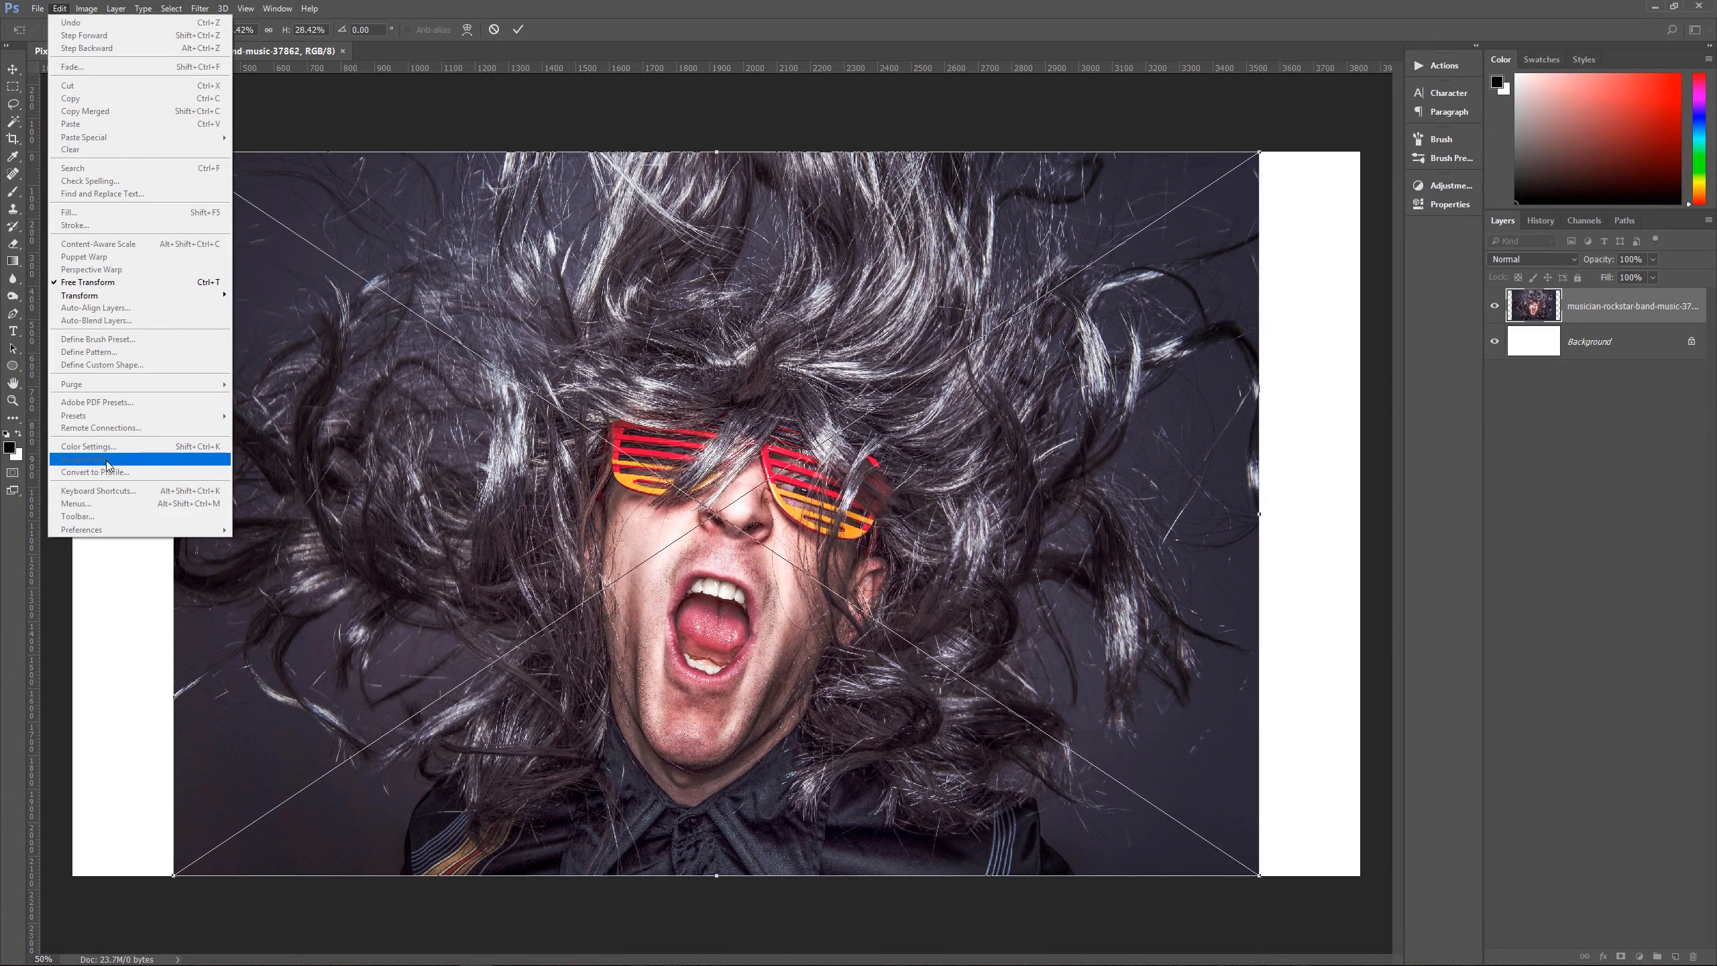
pyautogui.click(661, 5)
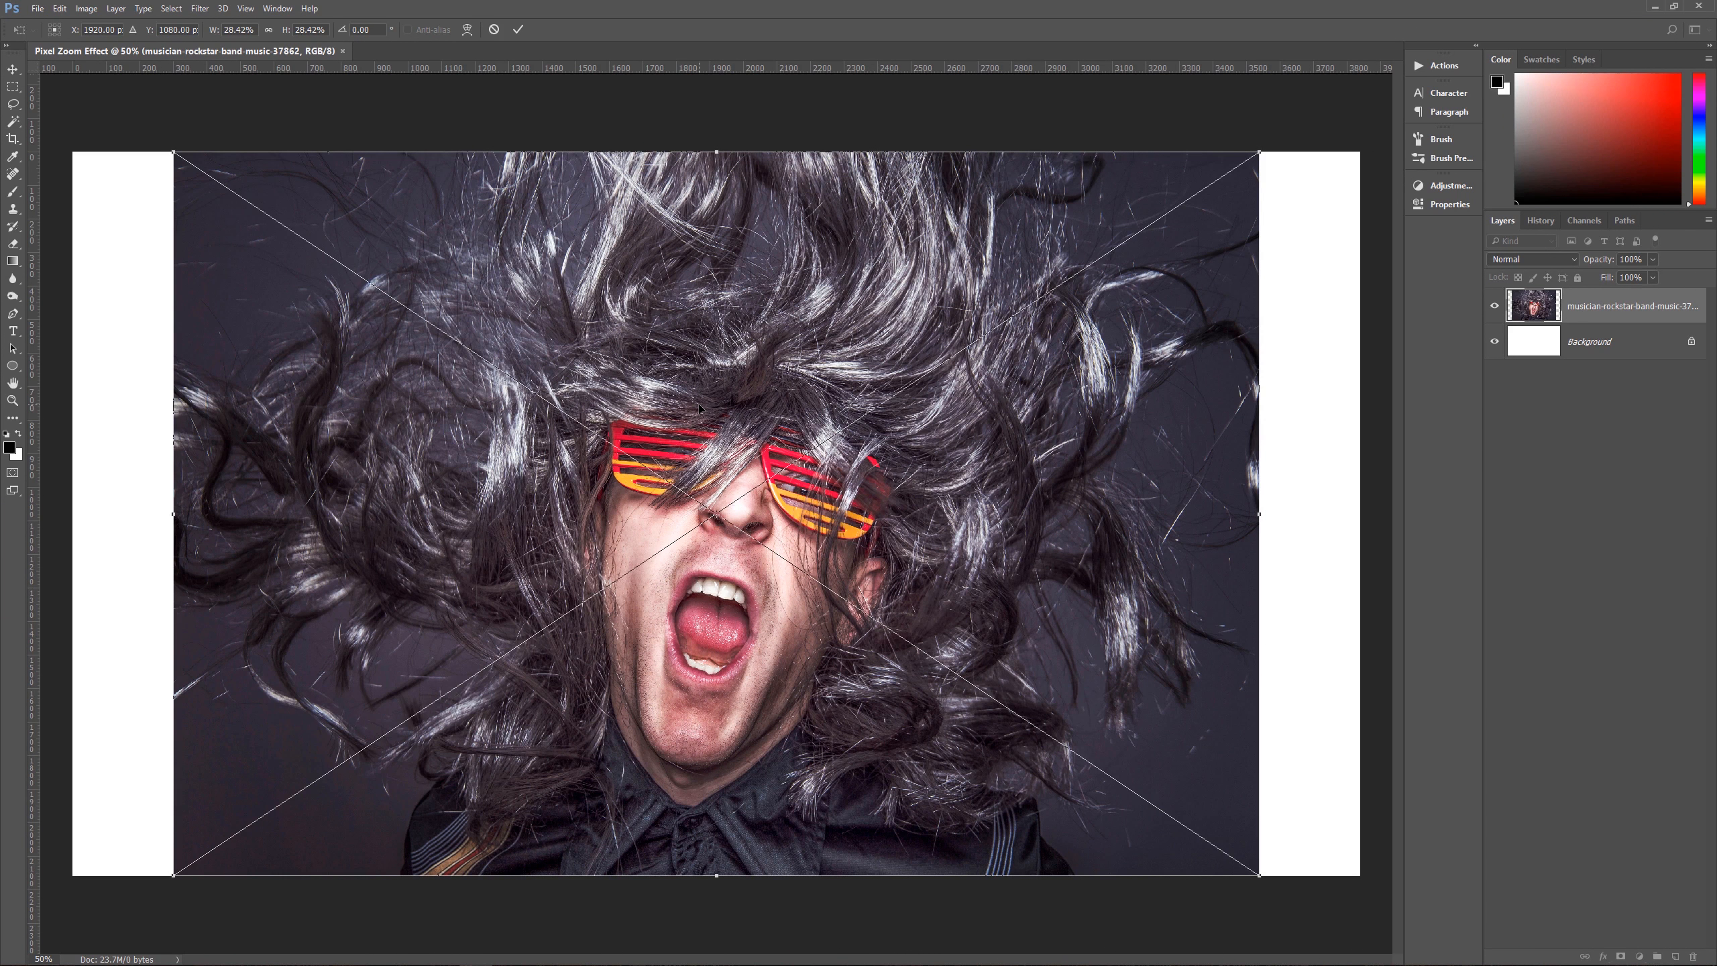
pyautogui.scroll(-3, 956, 412)
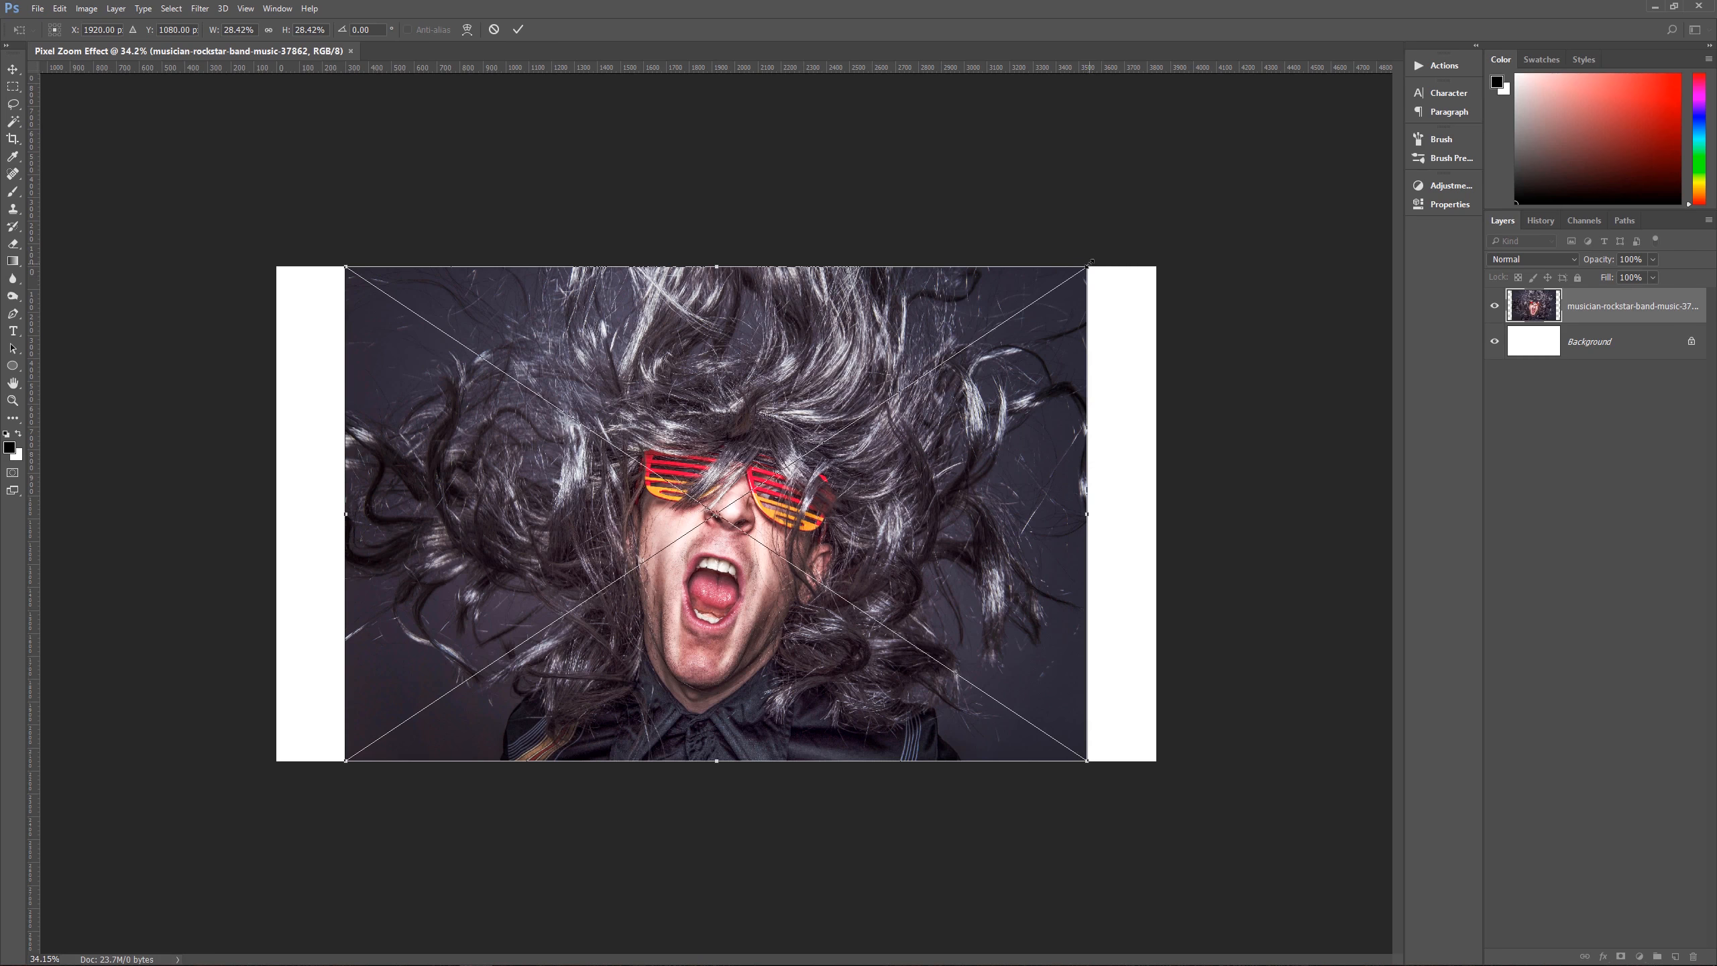
pyautogui.moveTo(1091, 262); pyautogui.dragTo(1258, 225)
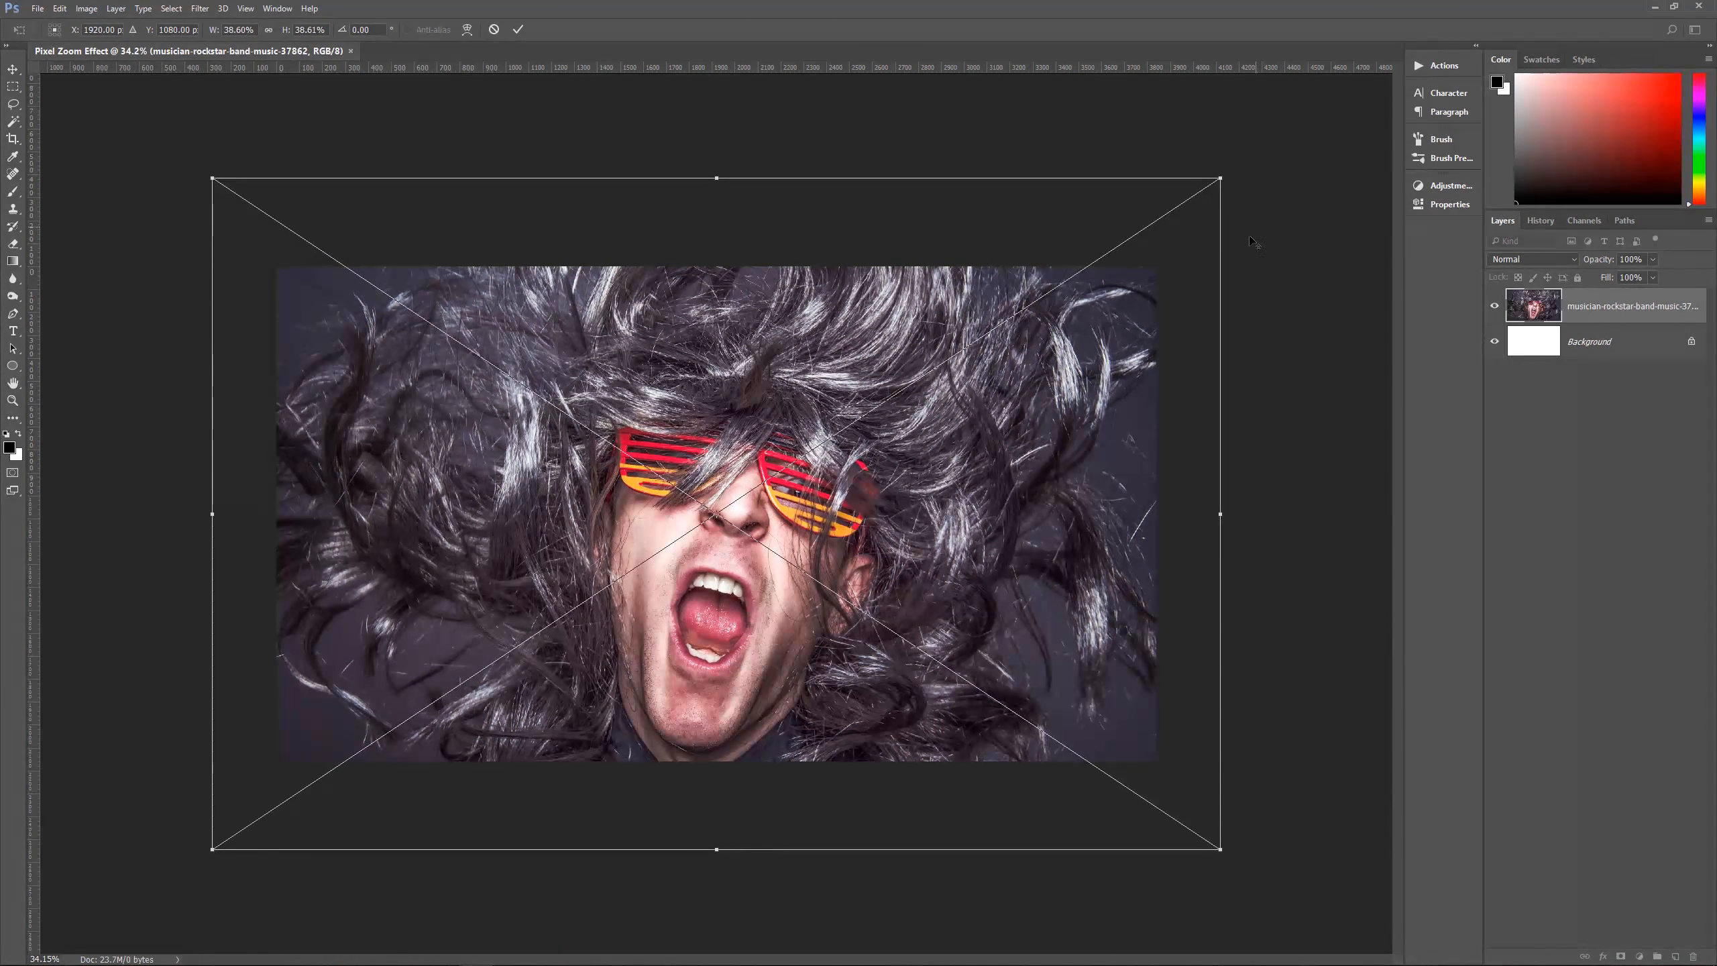
pyautogui.moveTo(774, 649); pyautogui.dragTo(778, 610)
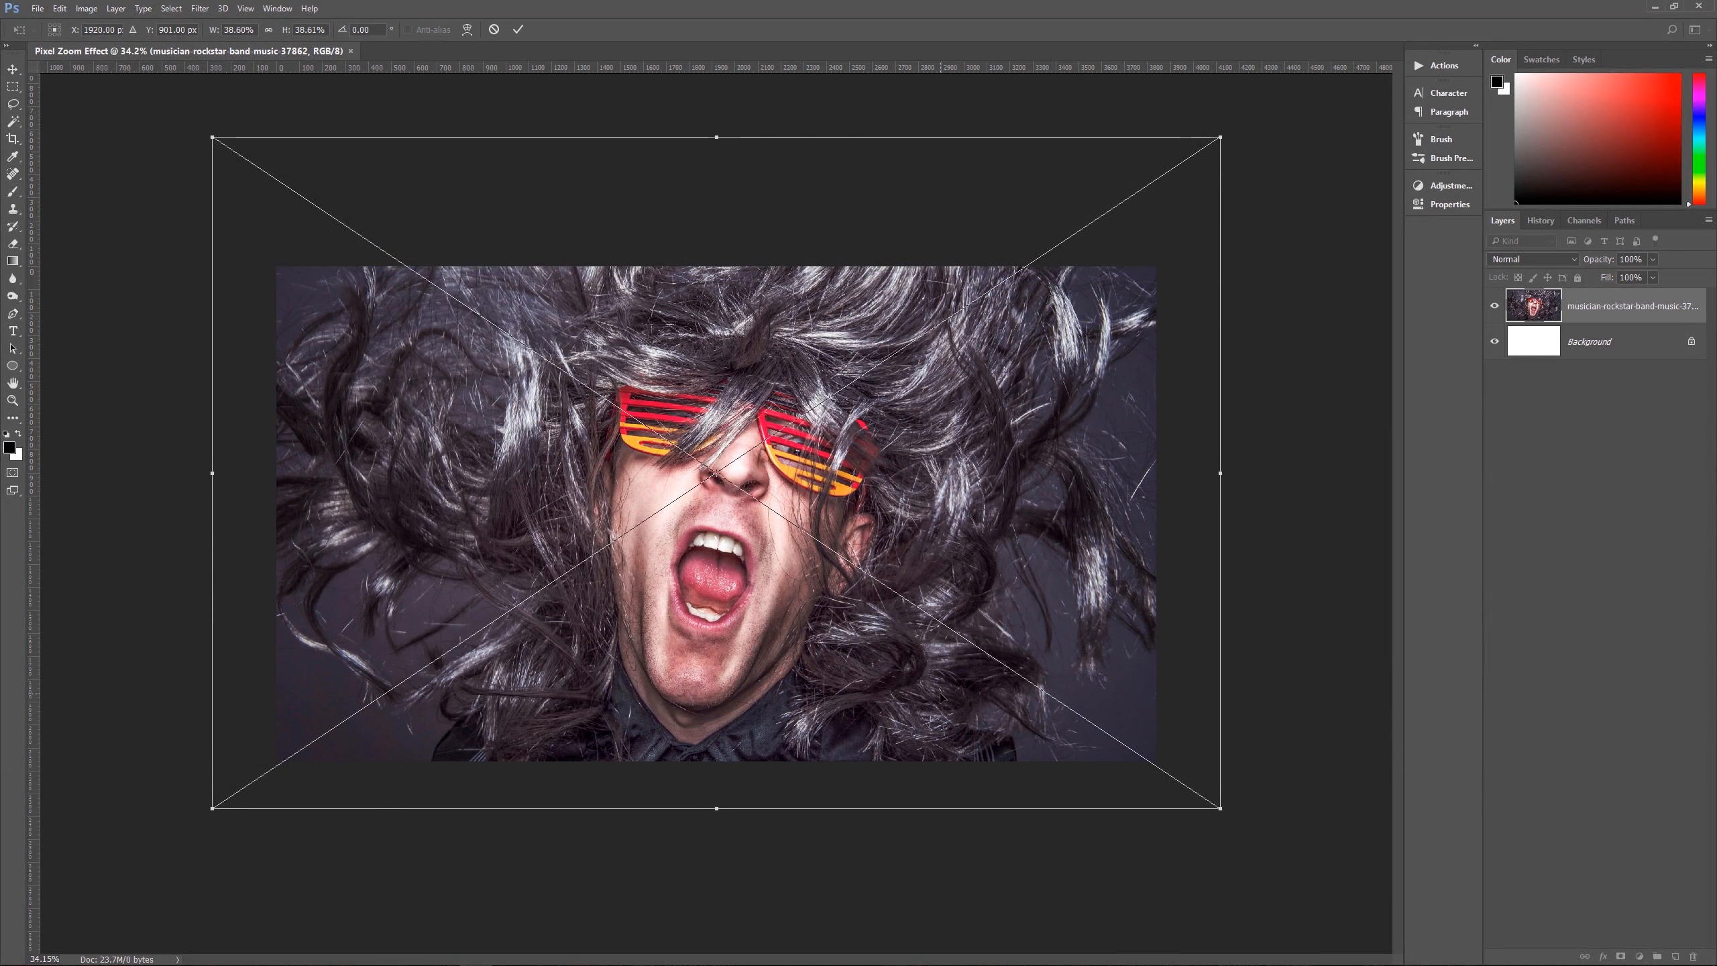
pyautogui.press('Return')
pyautogui.scroll(2, 794, 488)
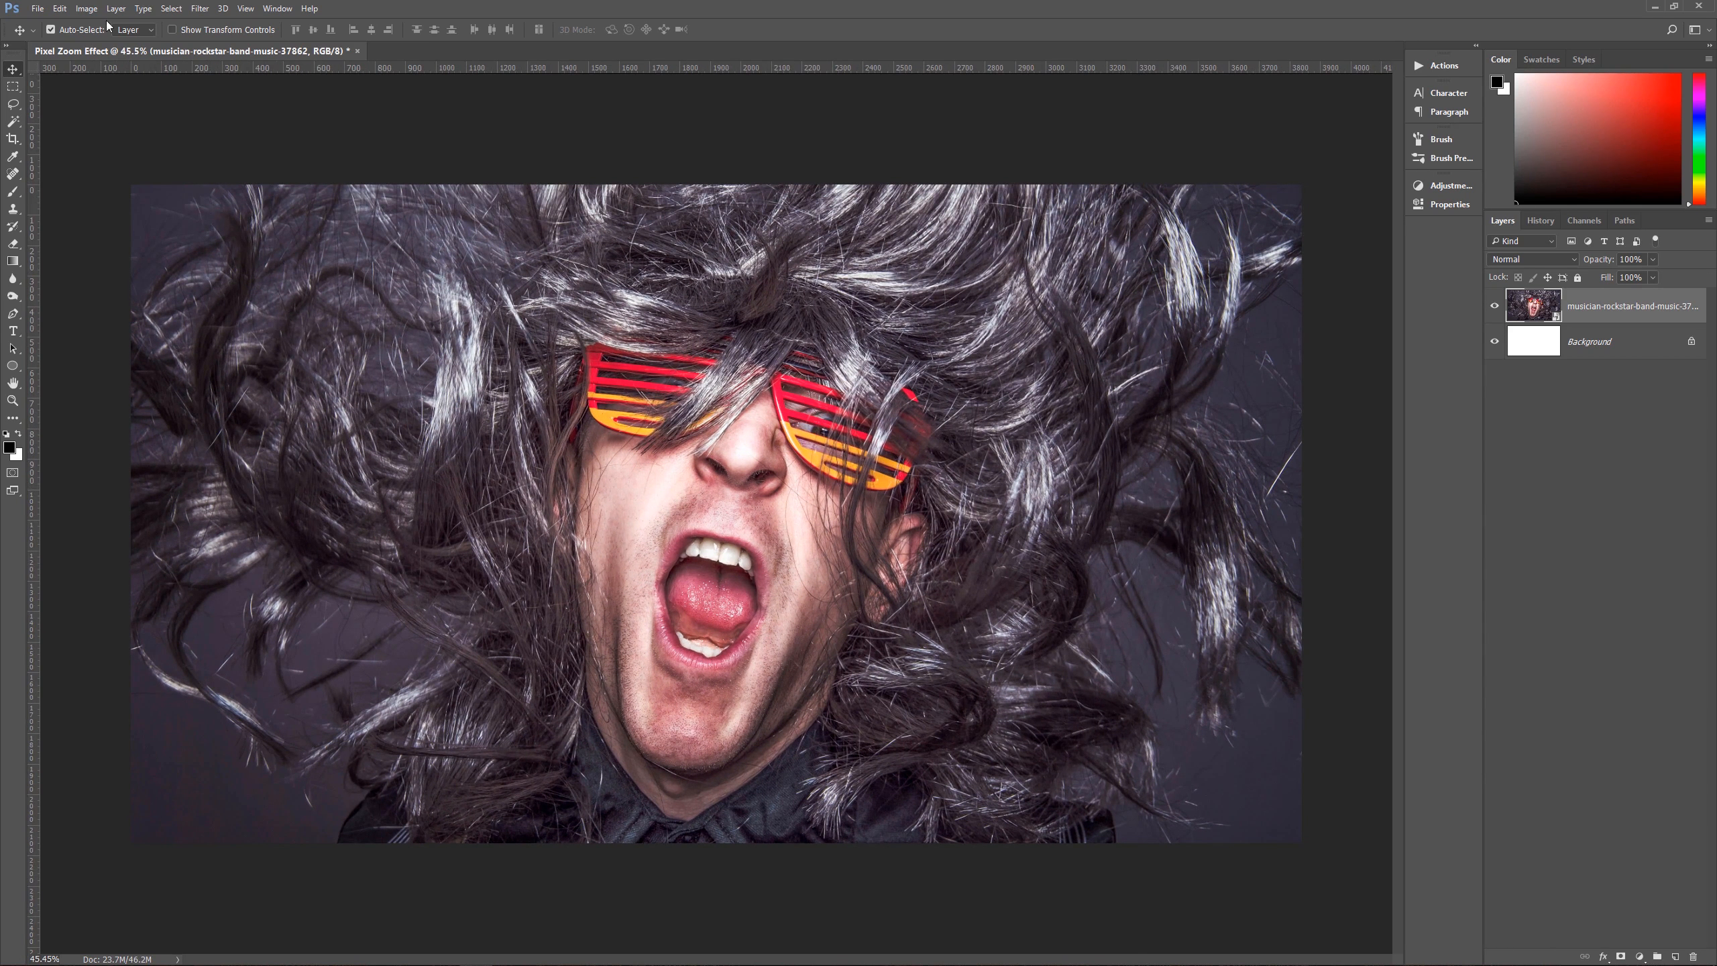
# Step: Examine the General preference for always creating Smart Objects when placing, and the photo layer's Convert to Smart Object command
pyautogui.click(60, 8)
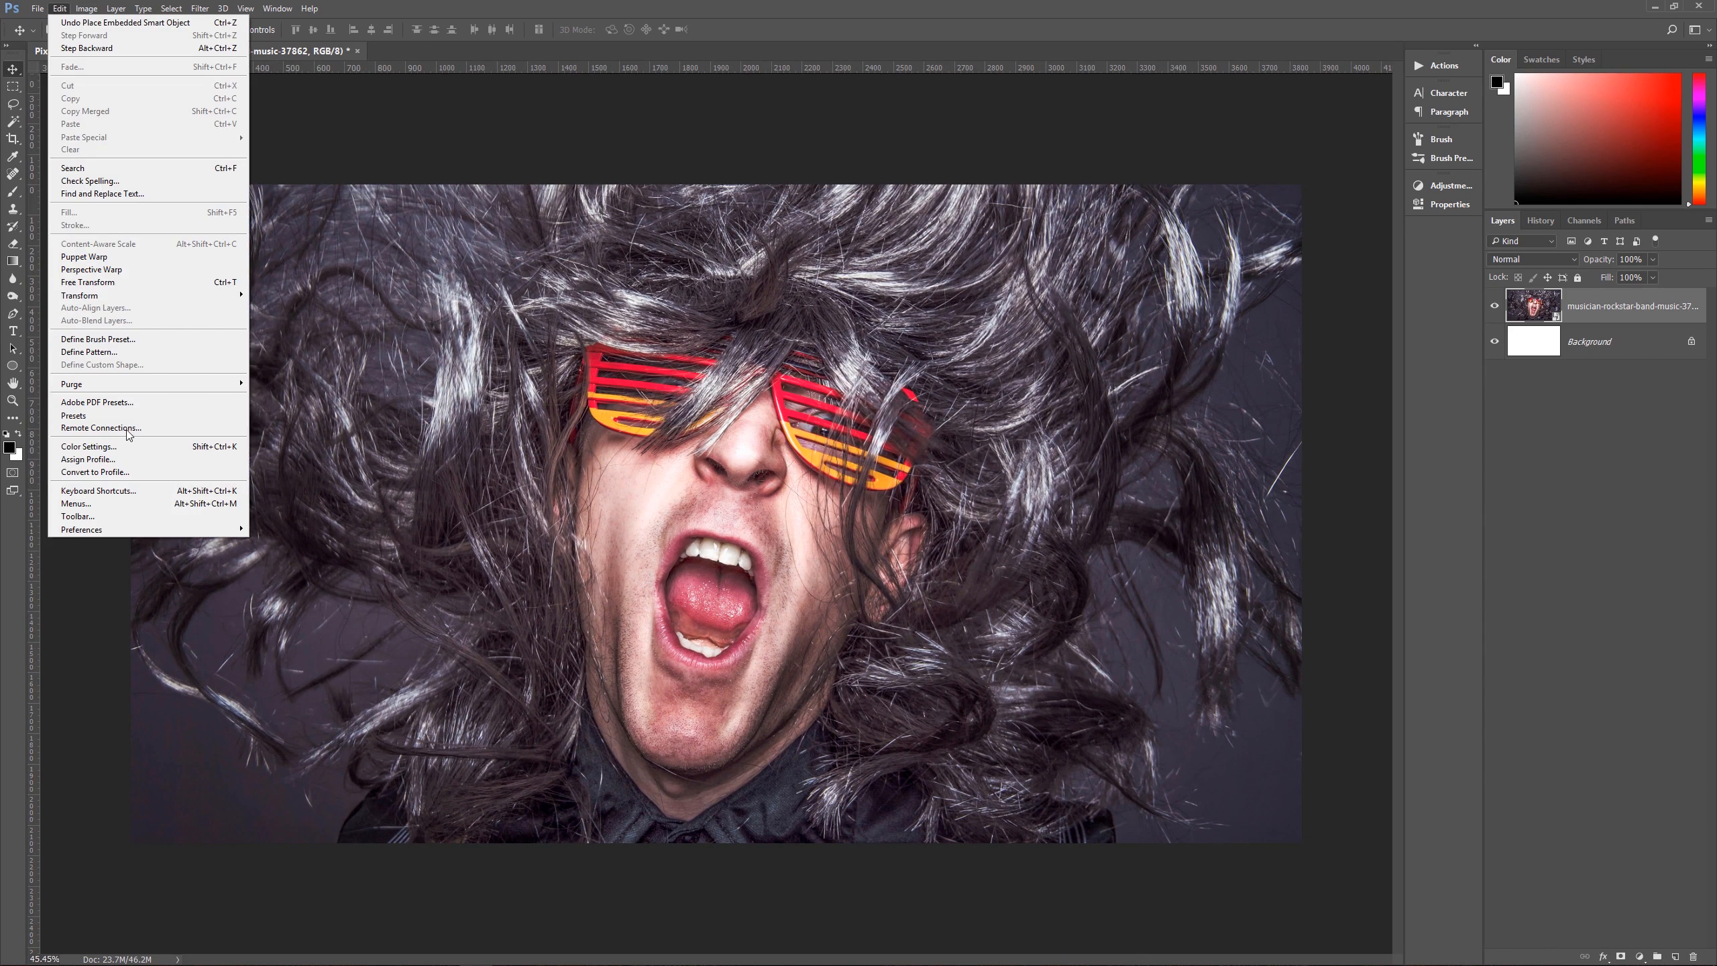
pyautogui.moveTo(135, 530)
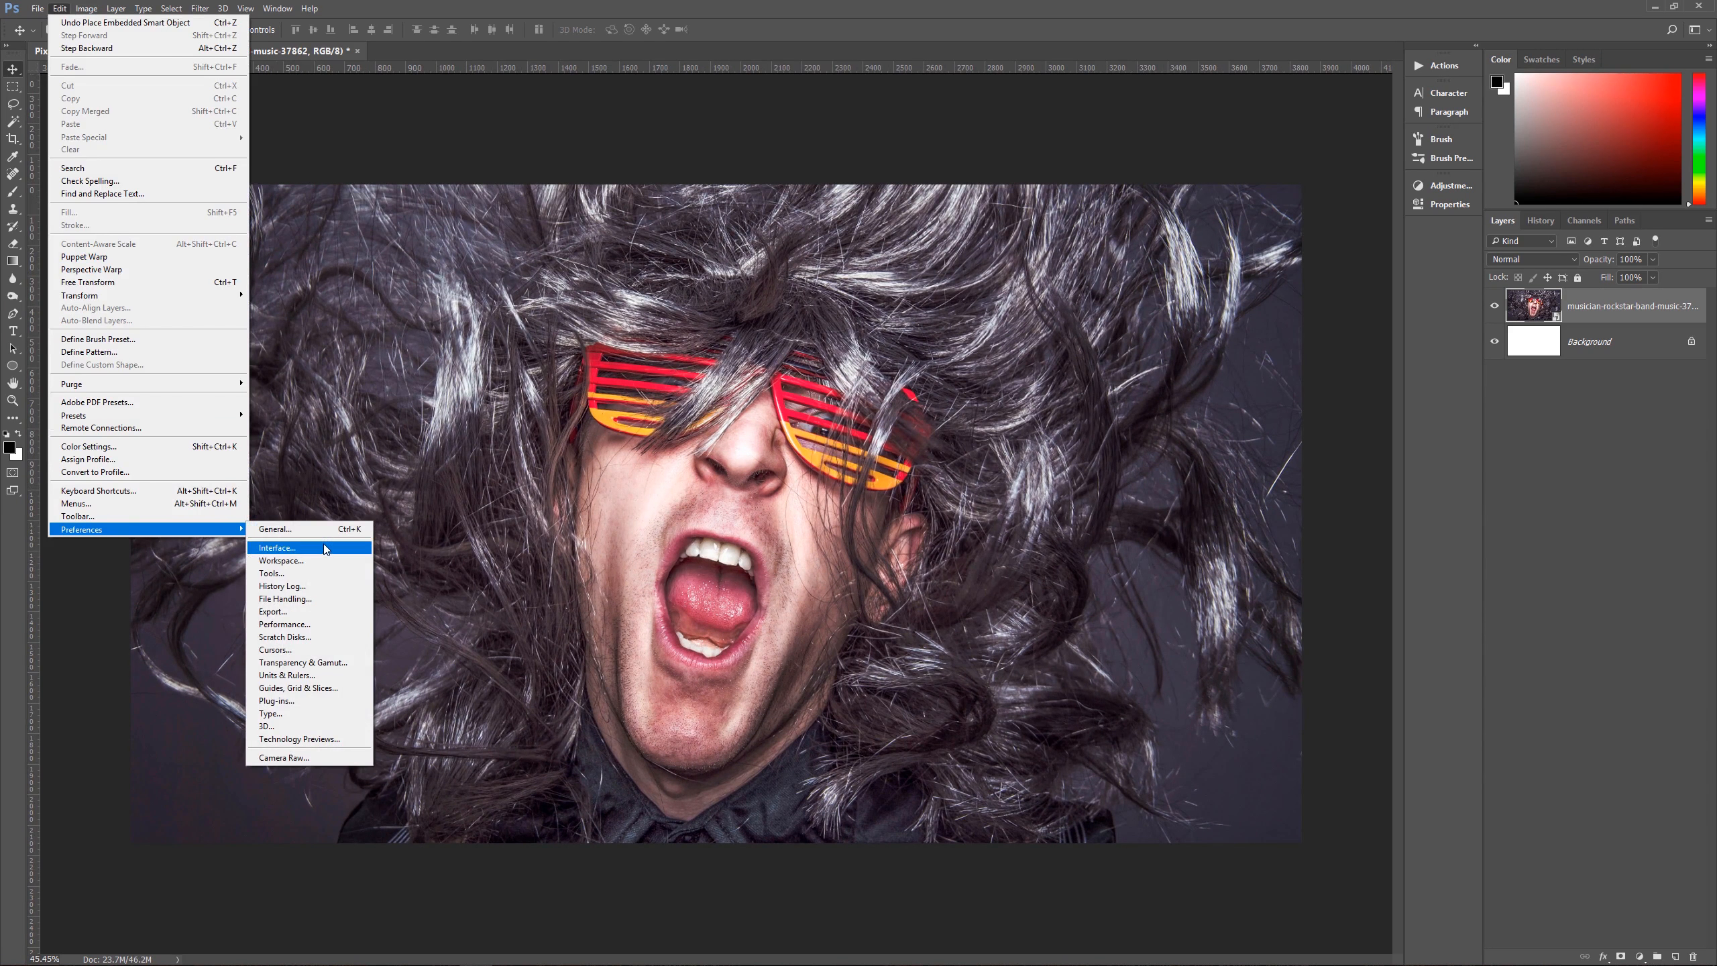
pyautogui.click(311, 534)
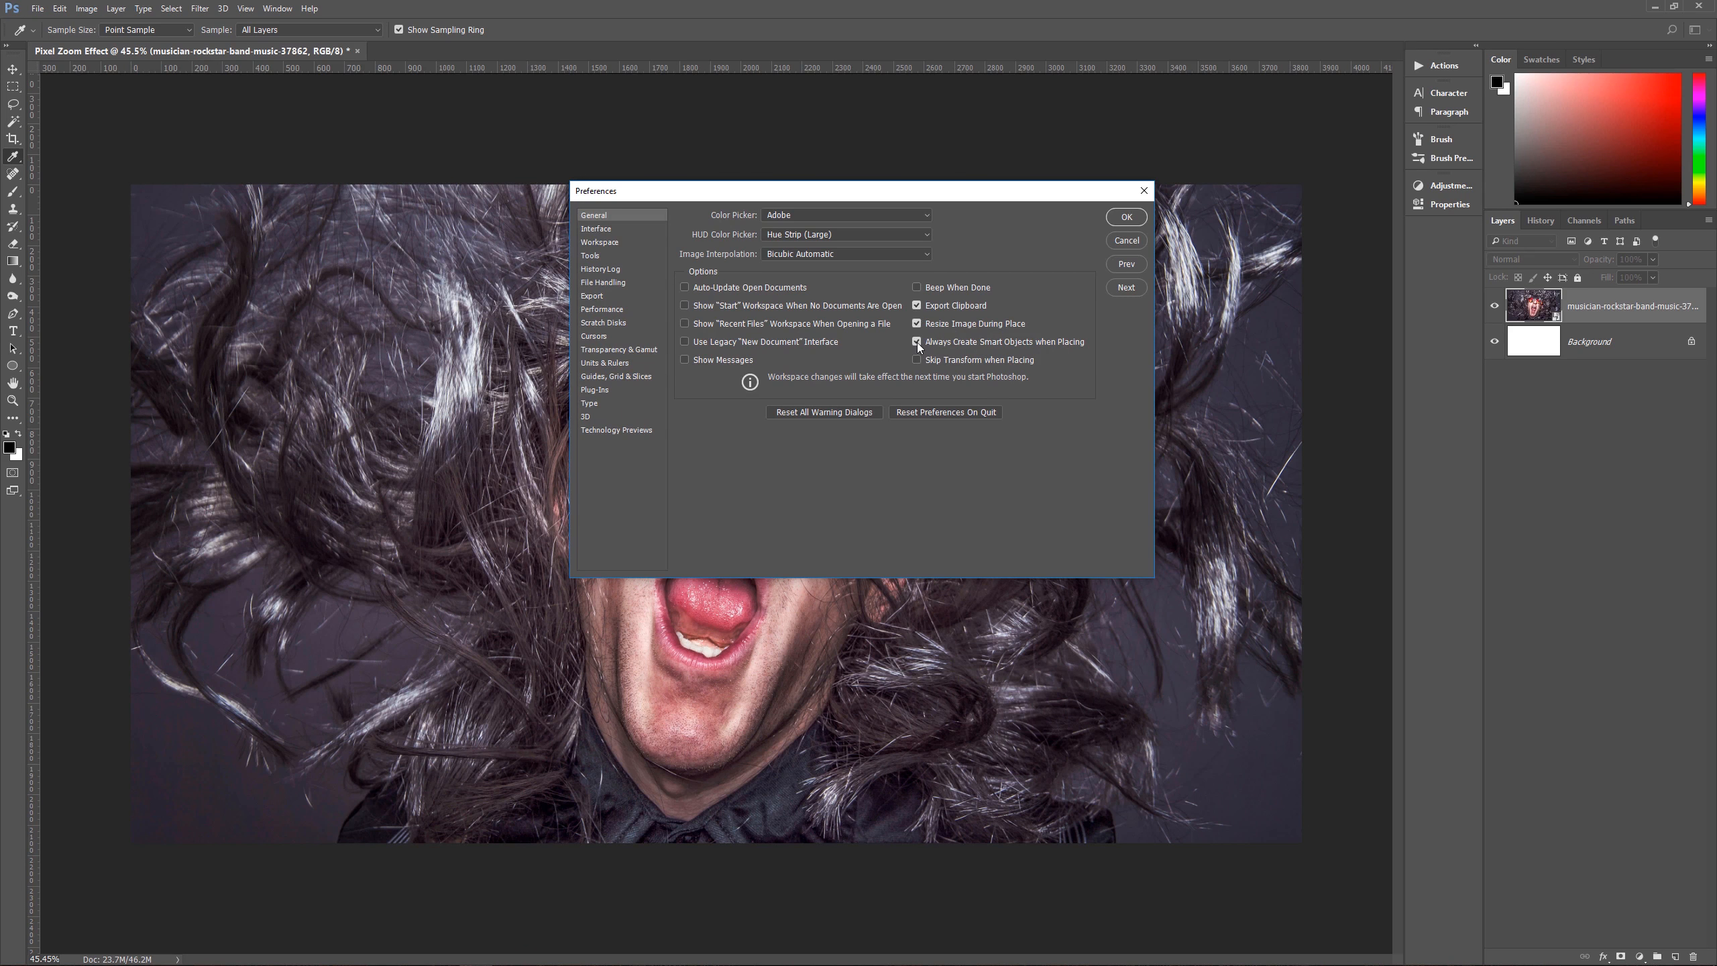
pyautogui.click(1126, 240)
pyautogui.press('v')
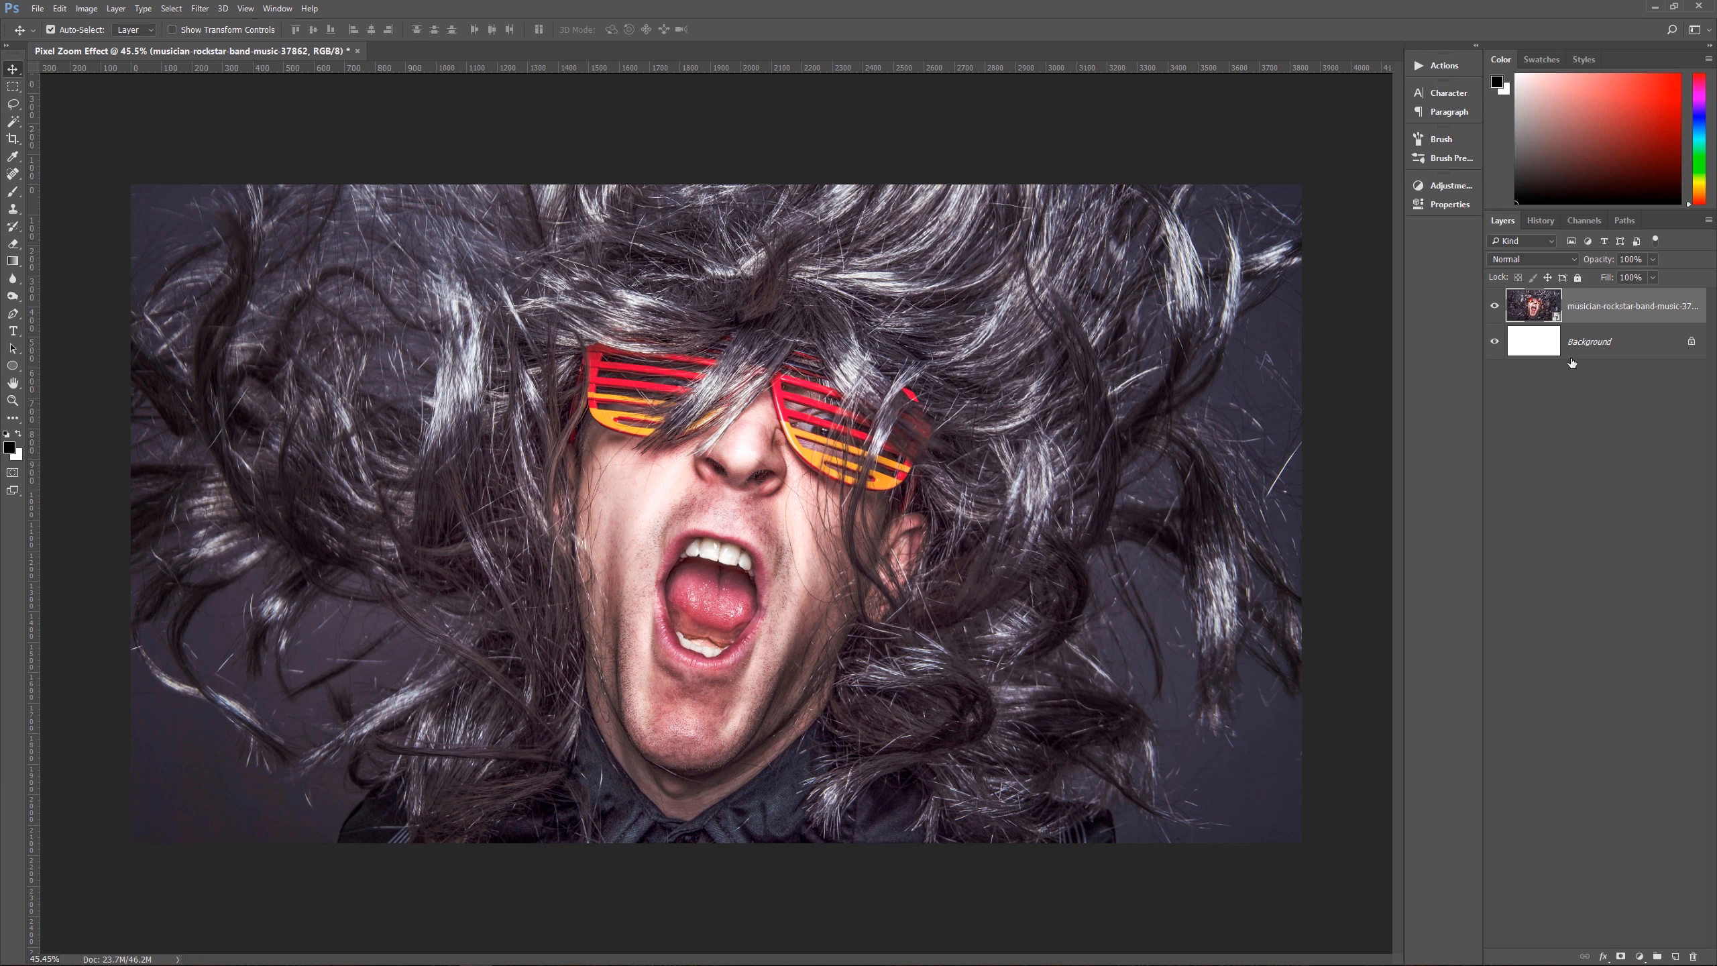
pyautogui.rightClick(1590, 310)
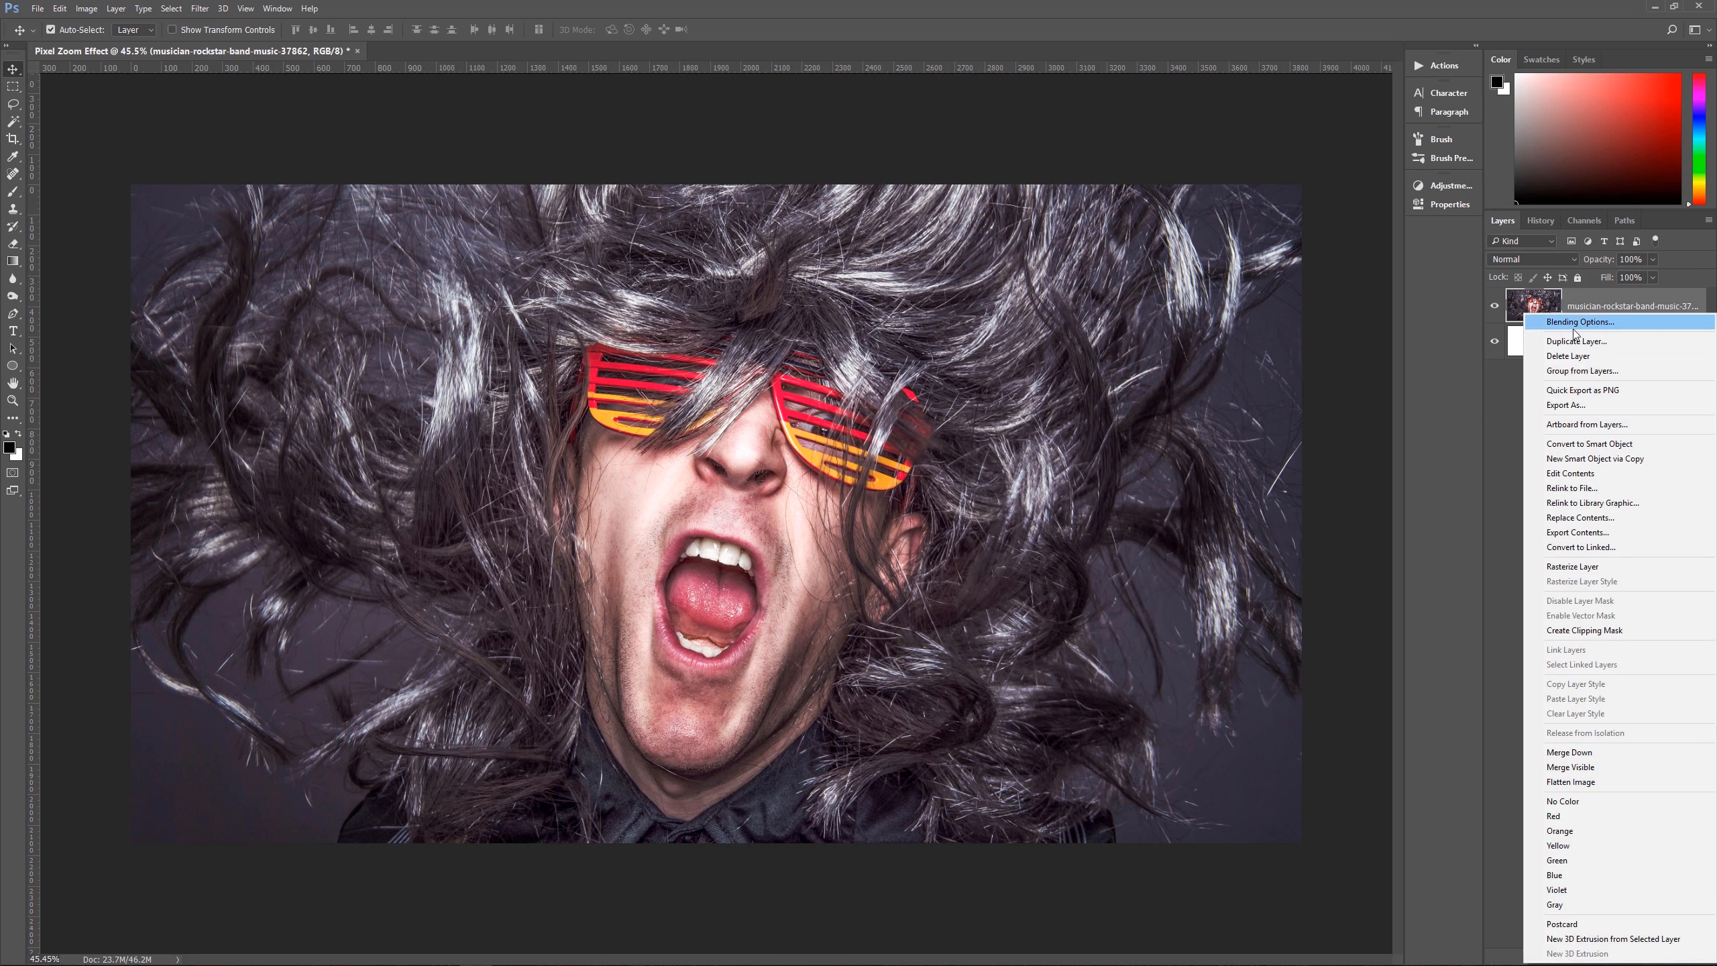
pyautogui.click(1610, 446)
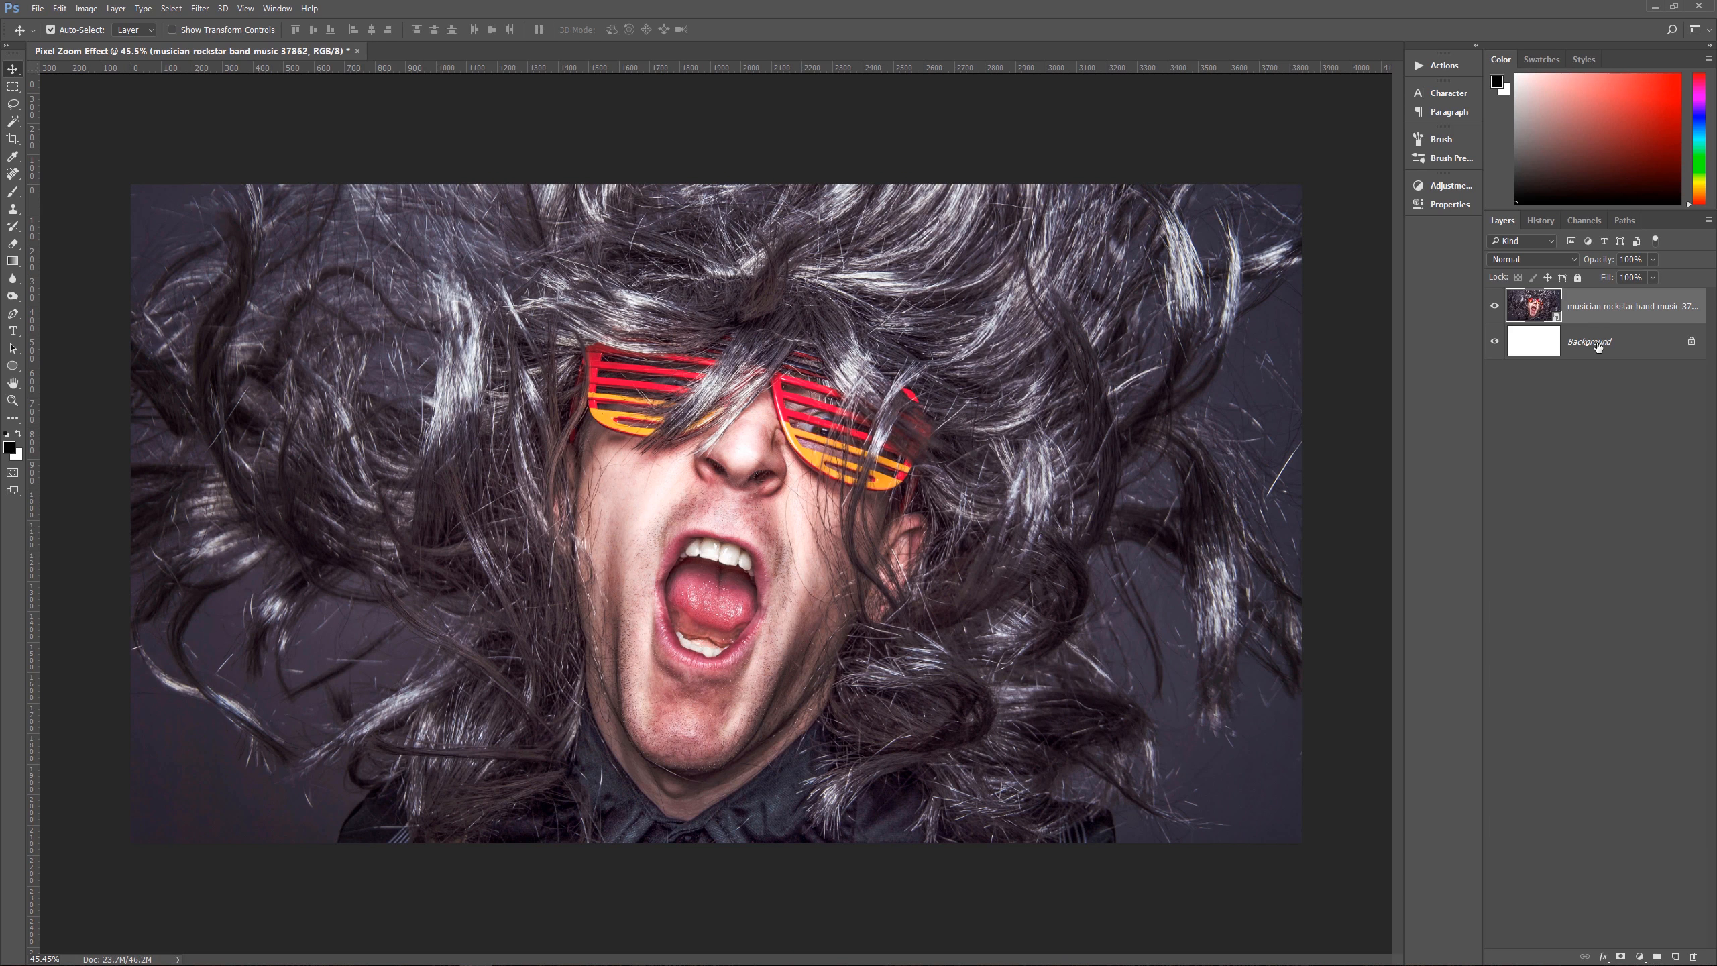
# Step: Delete the white Background layer and duplicate the photo layer until there are five photo layers
pyautogui.click(1565, 347)
pyautogui.moveTo(1639, 349); pyautogui.dragTo(1694, 956)
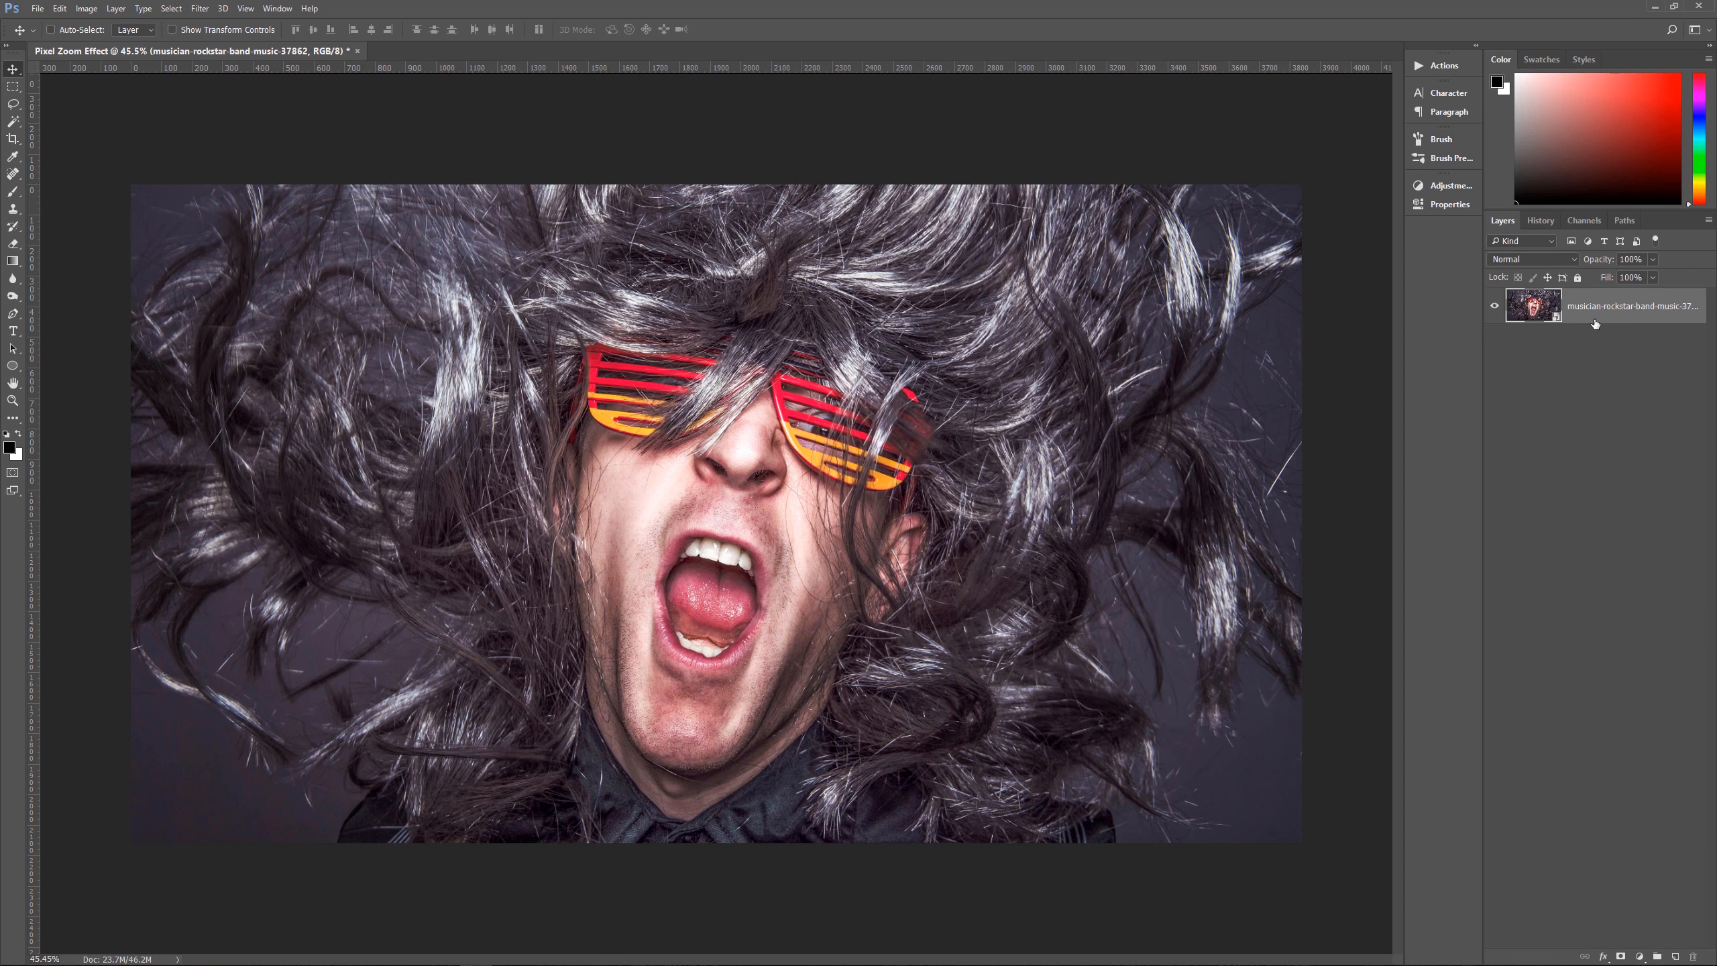
pyautogui.hotkey('ctrl', 'j')
pyautogui.hotkey('ctrl', 'j')
pyautogui.hotkey('ctrl', 'j')
pyautogui.hotkey('ctrl', 'j')
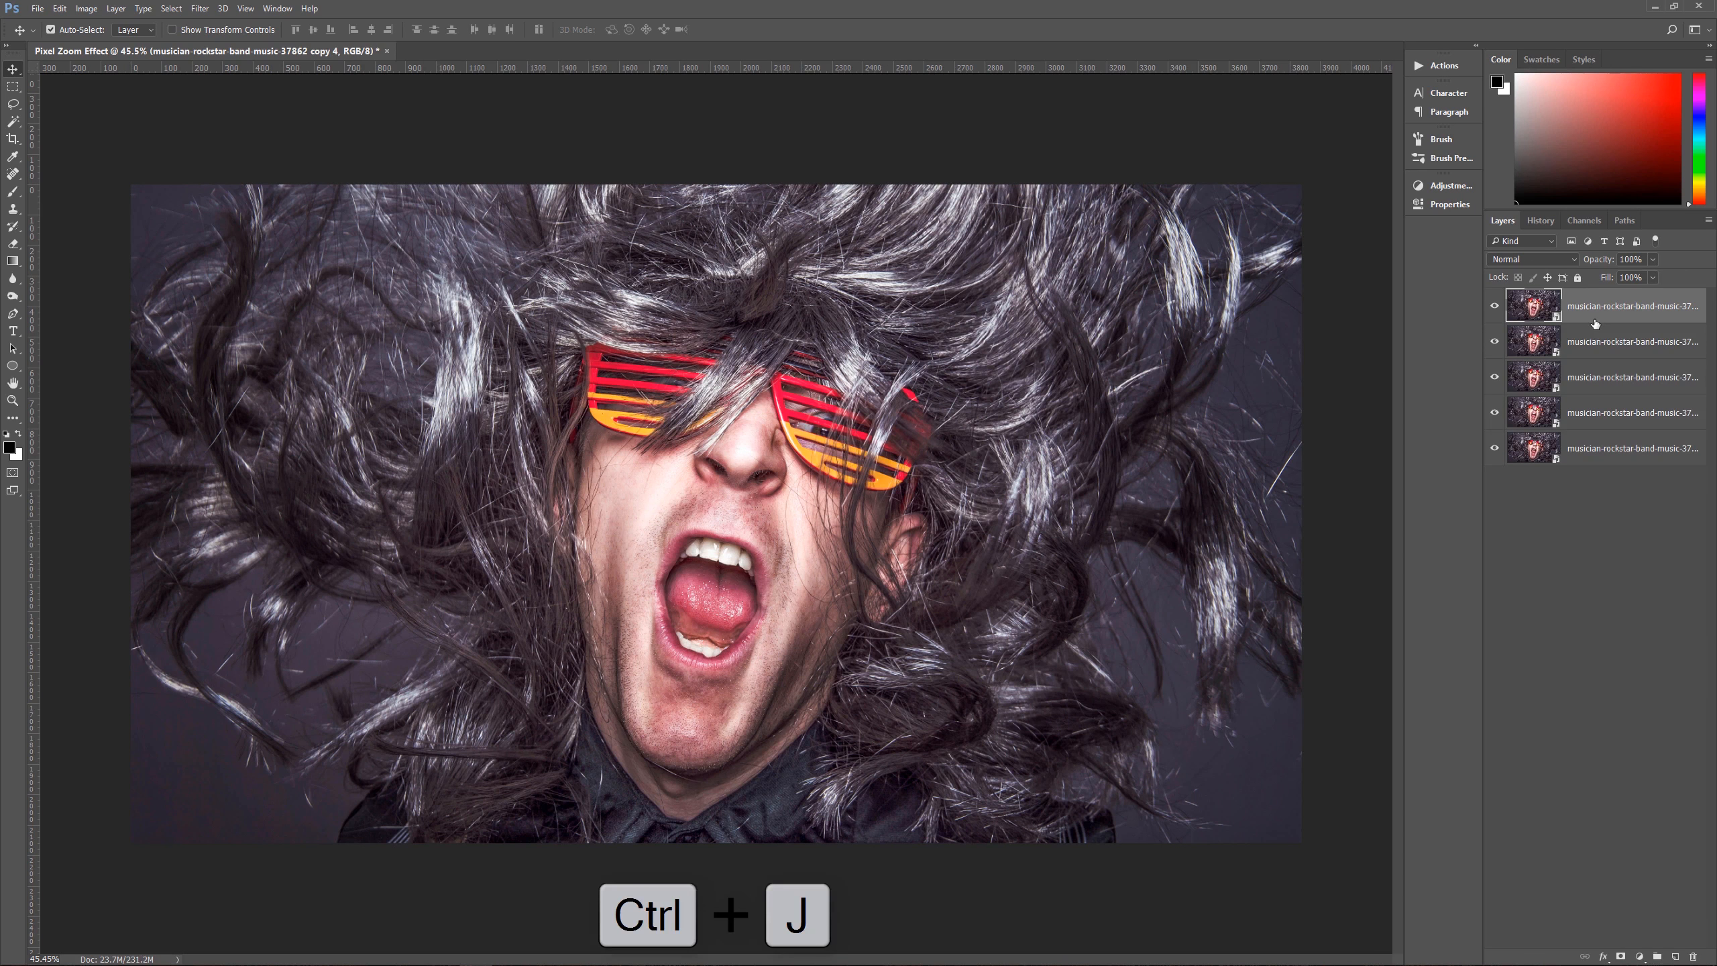
pyautogui.click(1610, 455)
pyautogui.click(1611, 416)
pyautogui.click(1612, 379)
pyautogui.click(1616, 344)
pyautogui.click(1618, 308)
pyautogui.click(1627, 457)
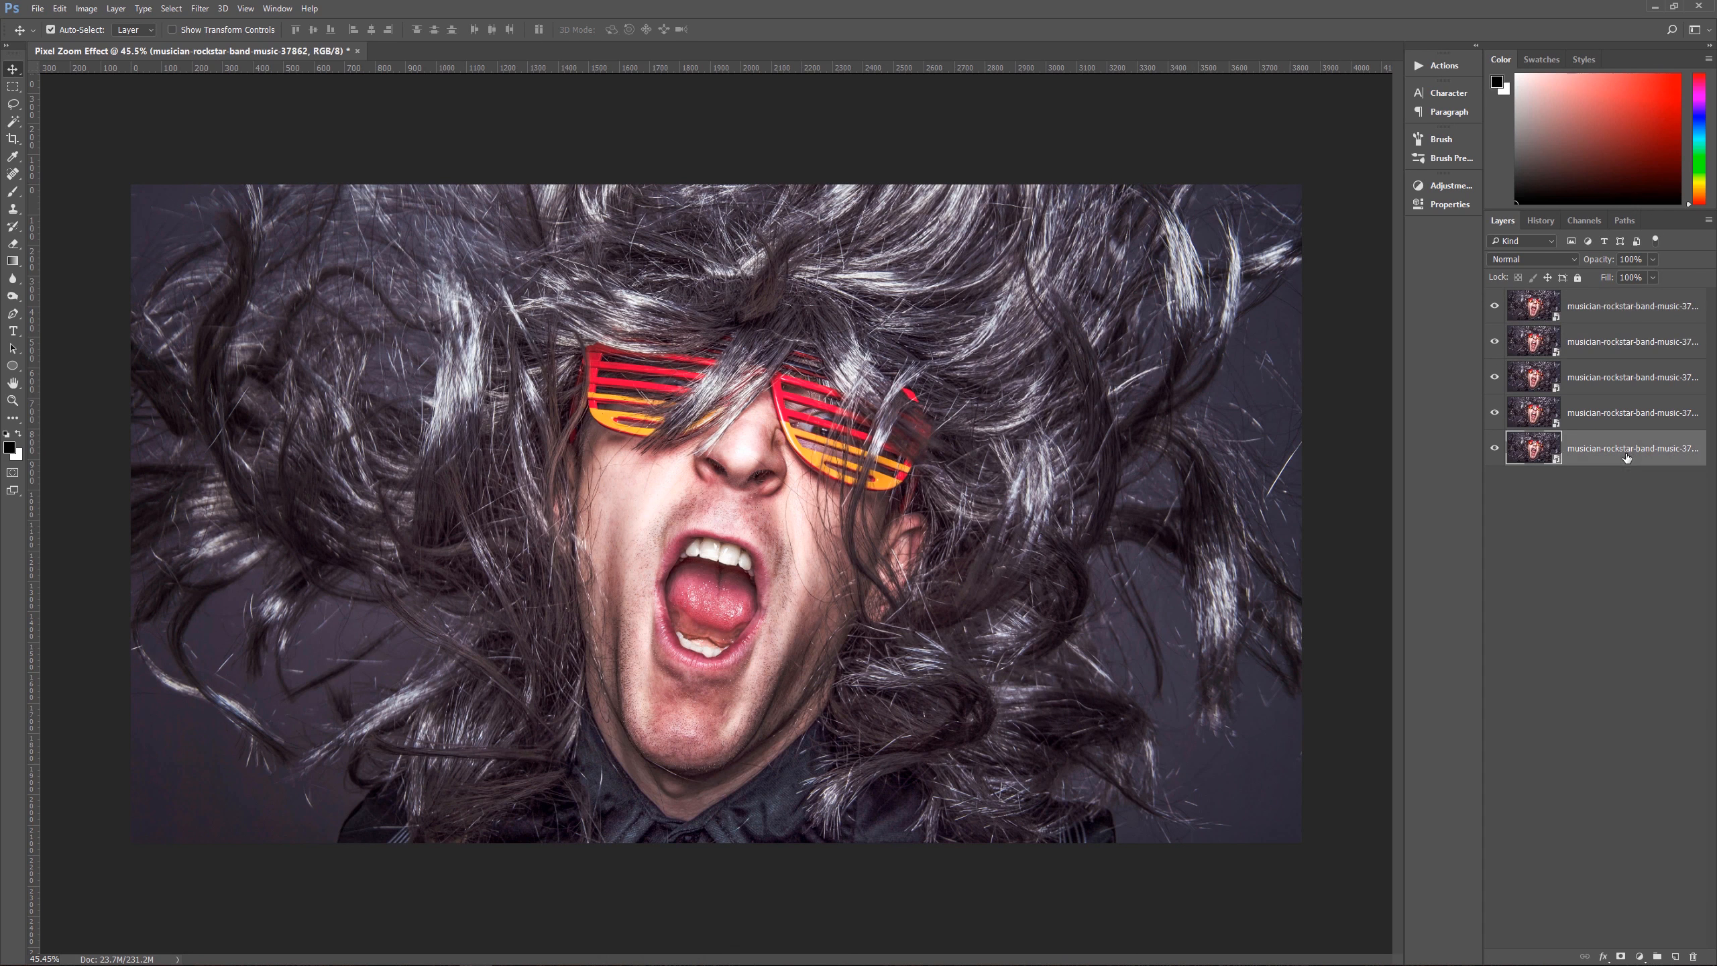
# Step: Rename the top three photo layers, from the top down, as Large, Medium and Small
pyautogui.doubleClick(1615, 307)
pyautogui.write('Large')
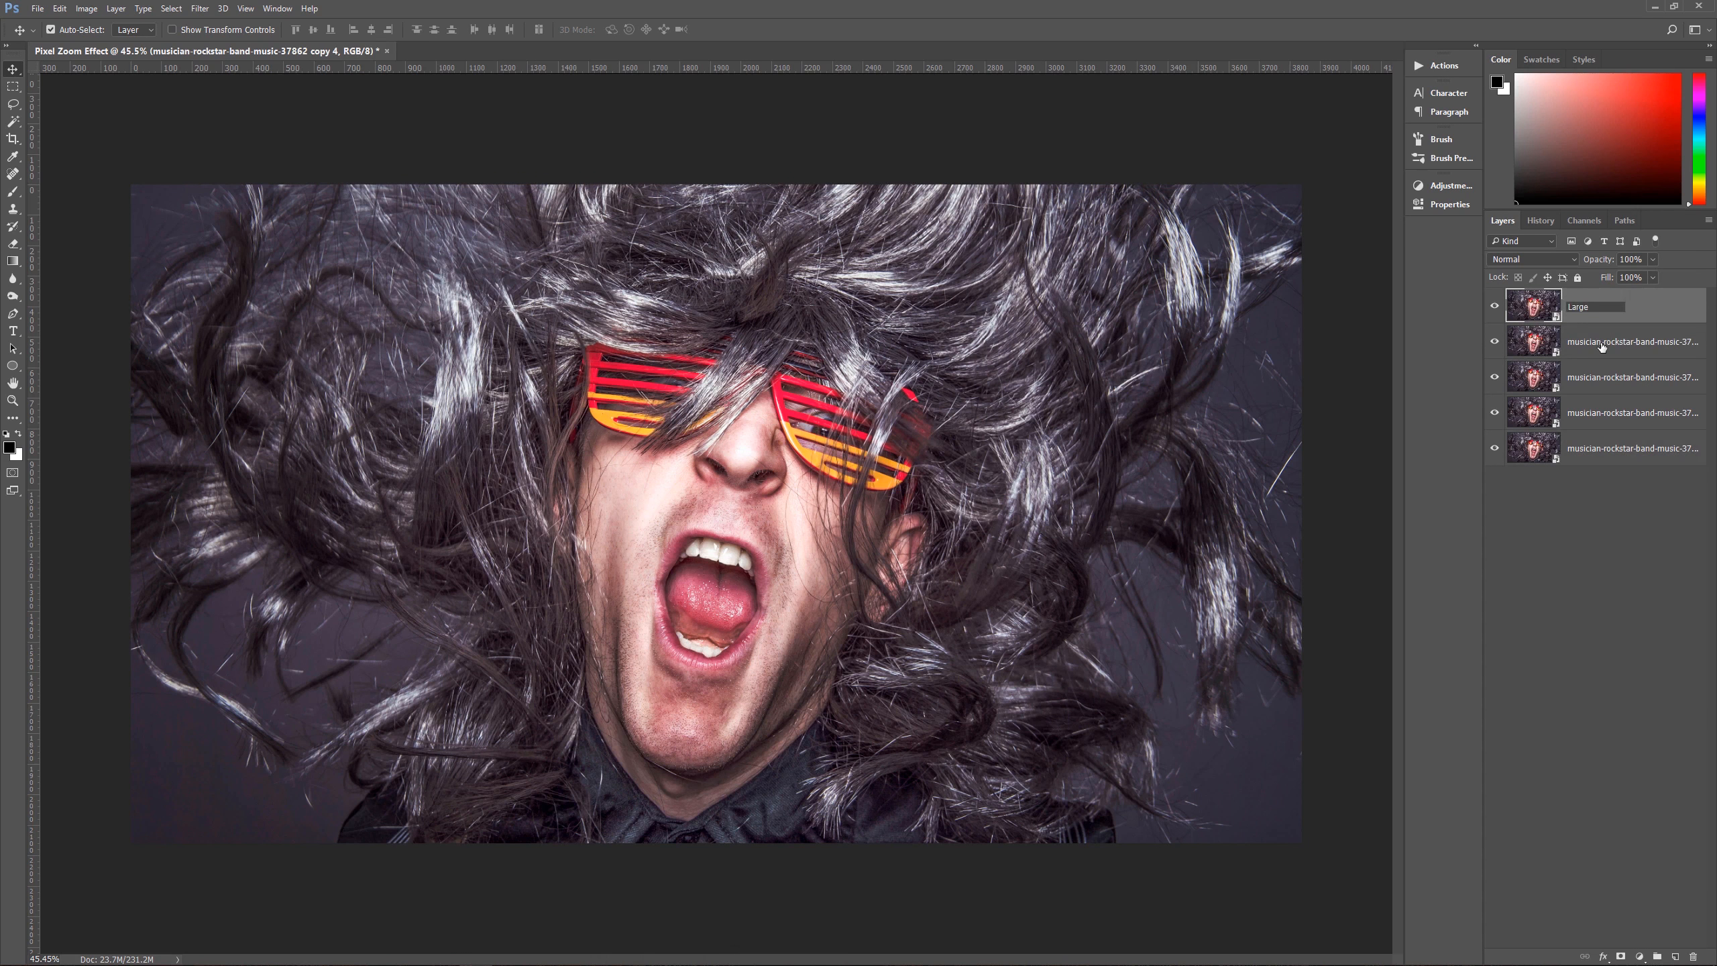
pyautogui.press('Tab')
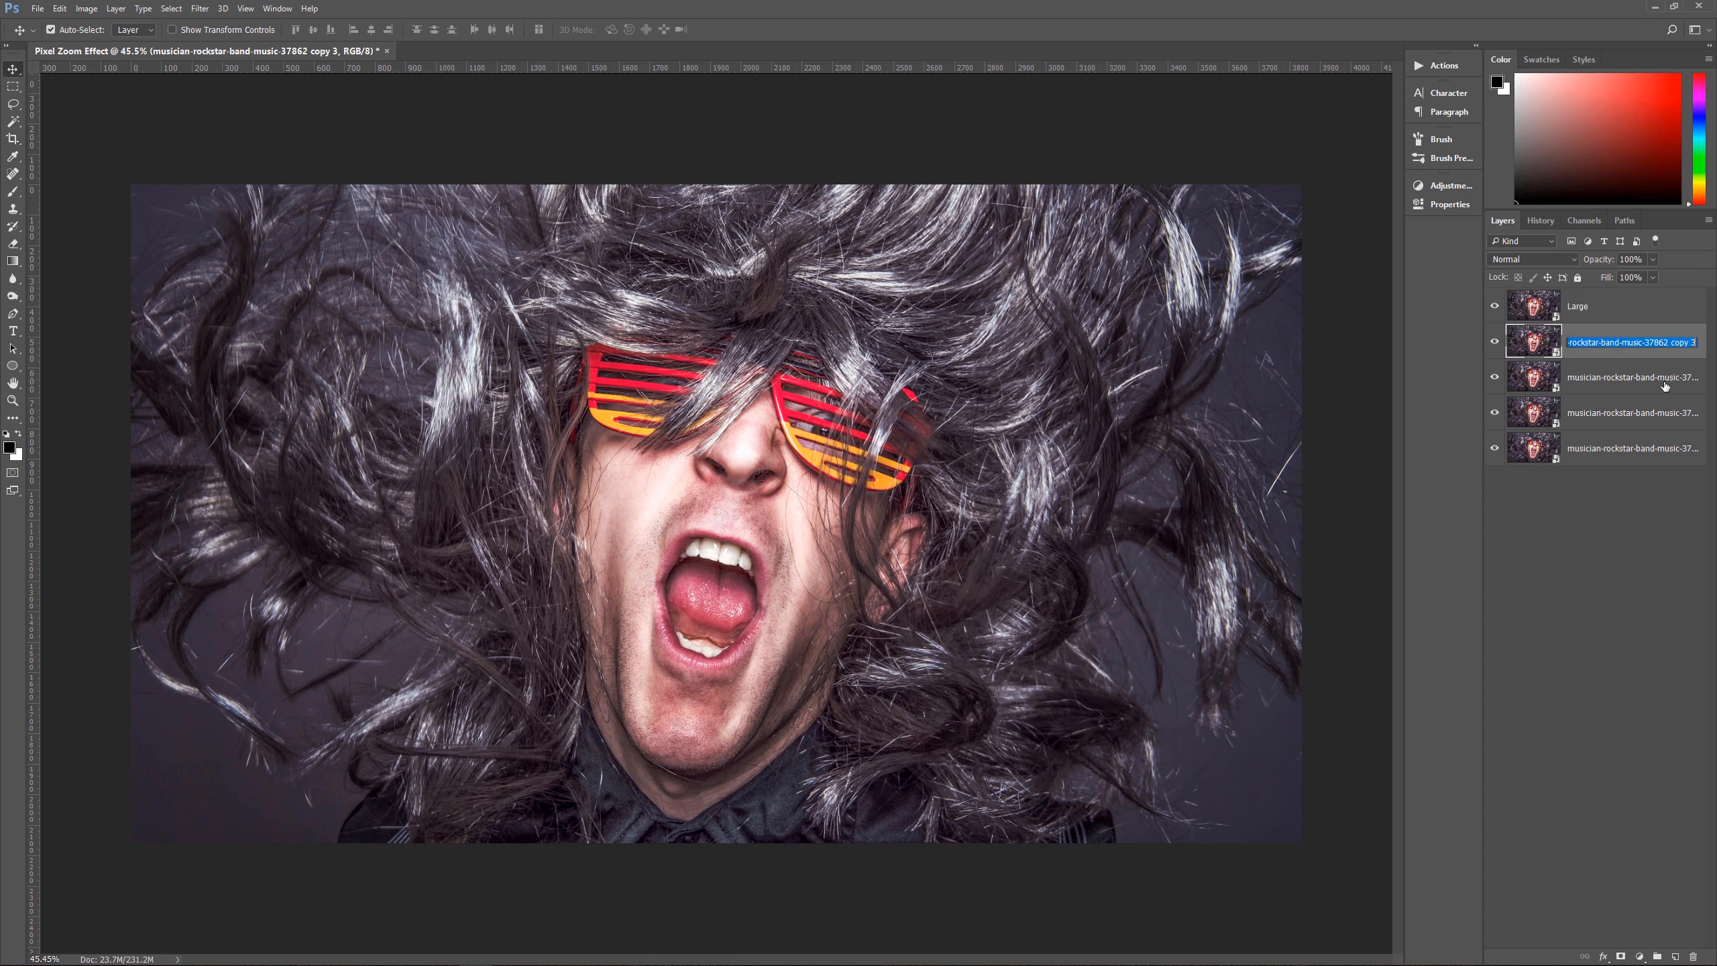
pyautogui.write('Medium')
pyautogui.press('Tab')
pyautogui.write('Small')
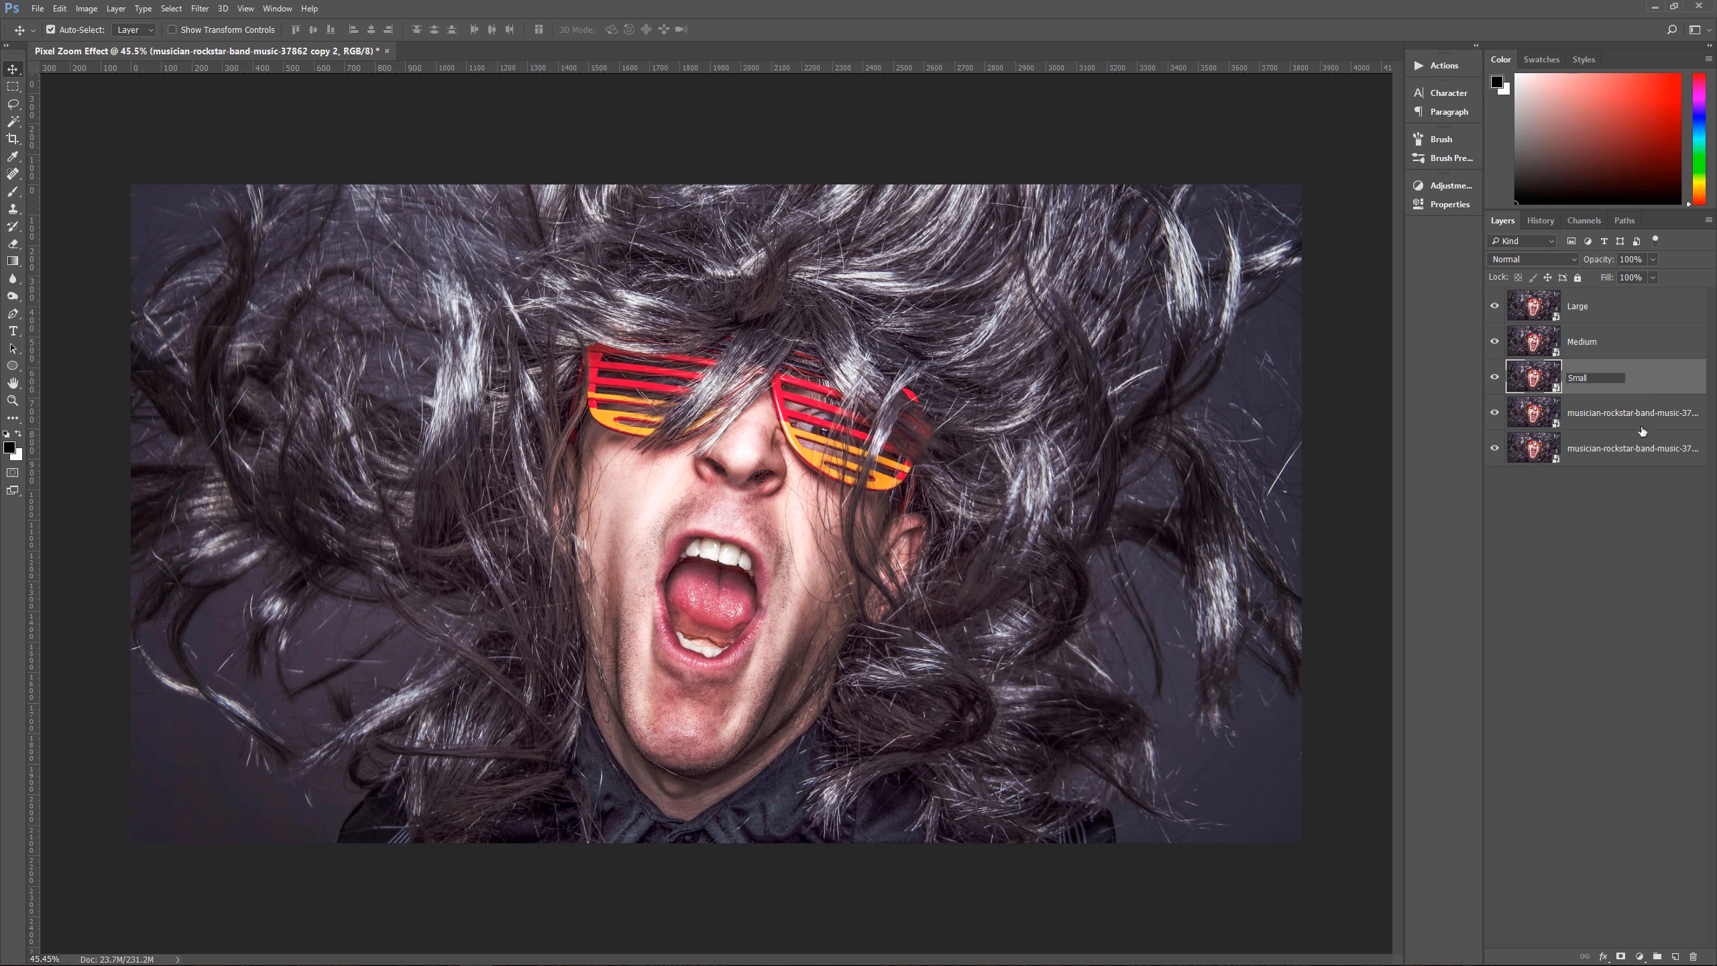
pyautogui.press('Tab')
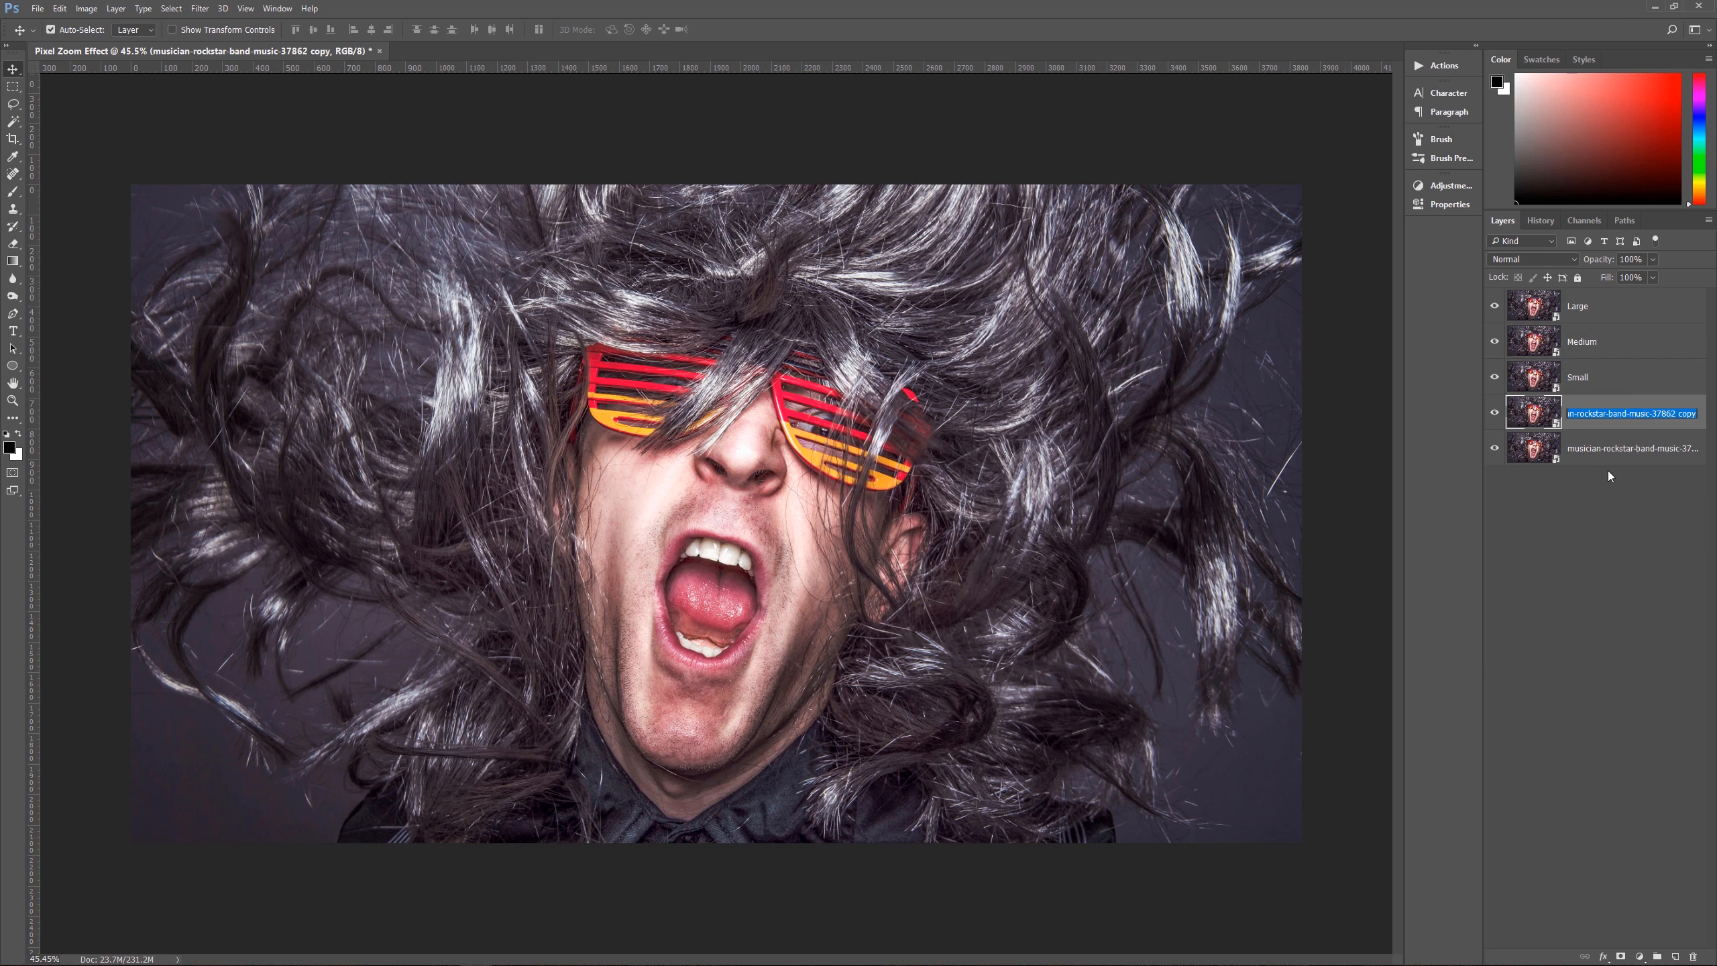
# Step: Rename the fourth photo layer as Multiply and the lowest one as Radial Blur
pyautogui.write('Multiply')
pyautogui.press('Tab')
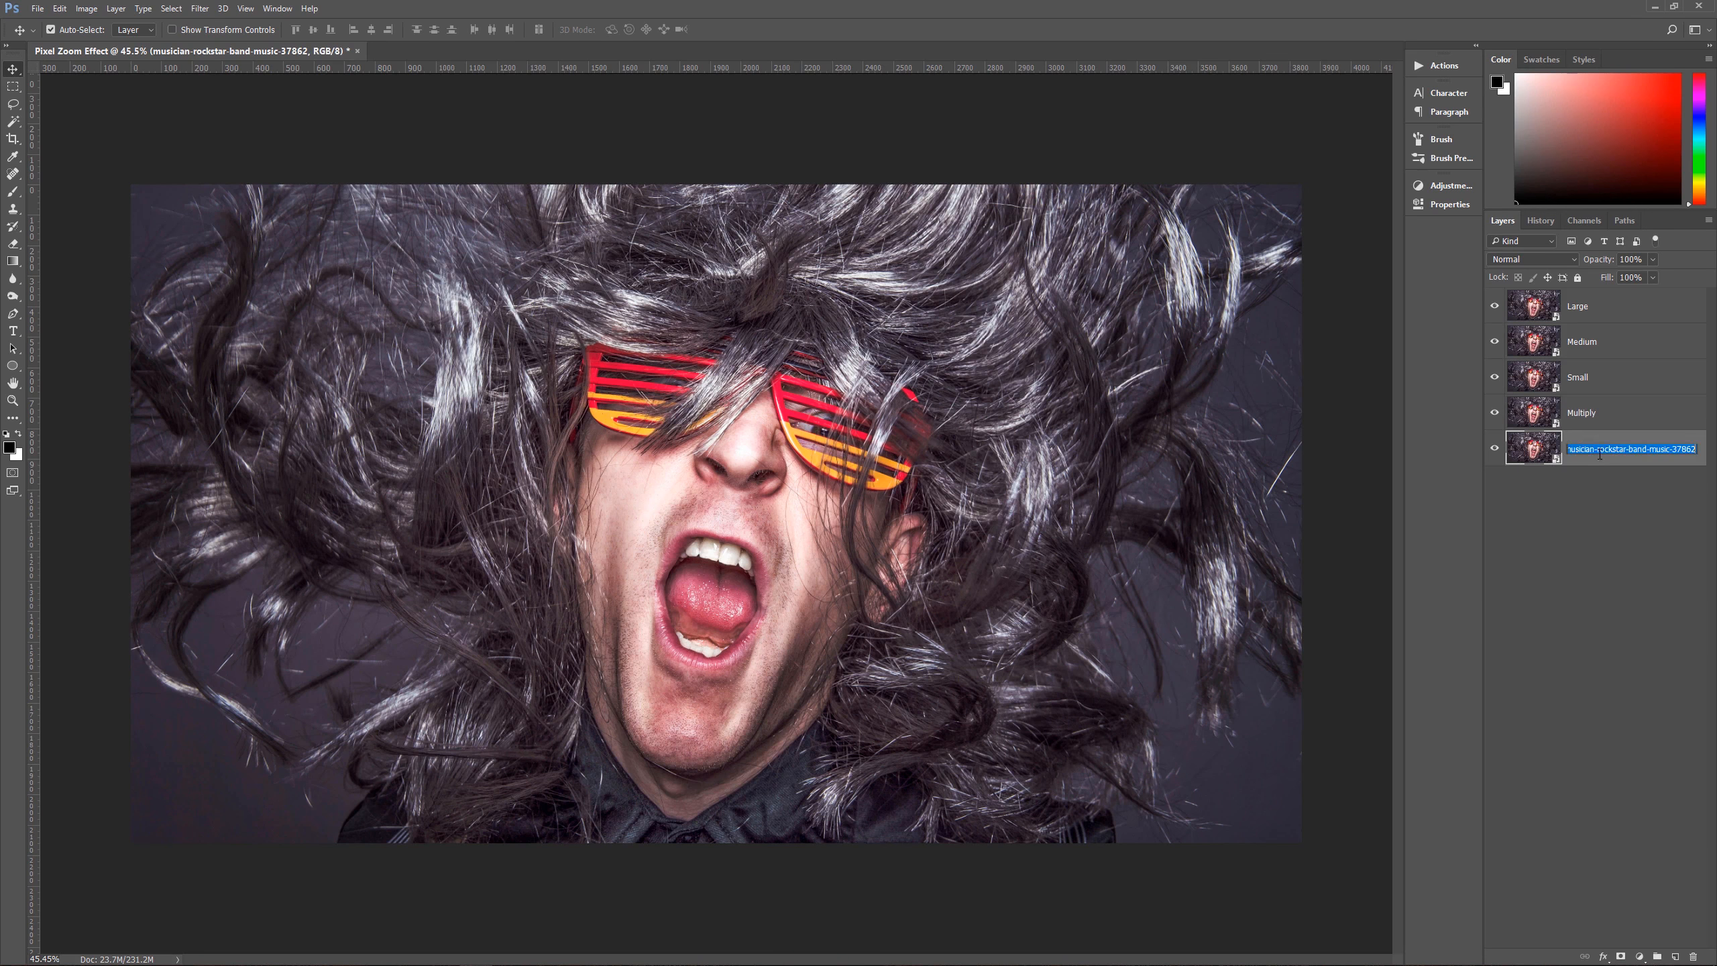
pyautogui.click(1626, 452)
pyautogui.hotkey('ctrl', 'a')
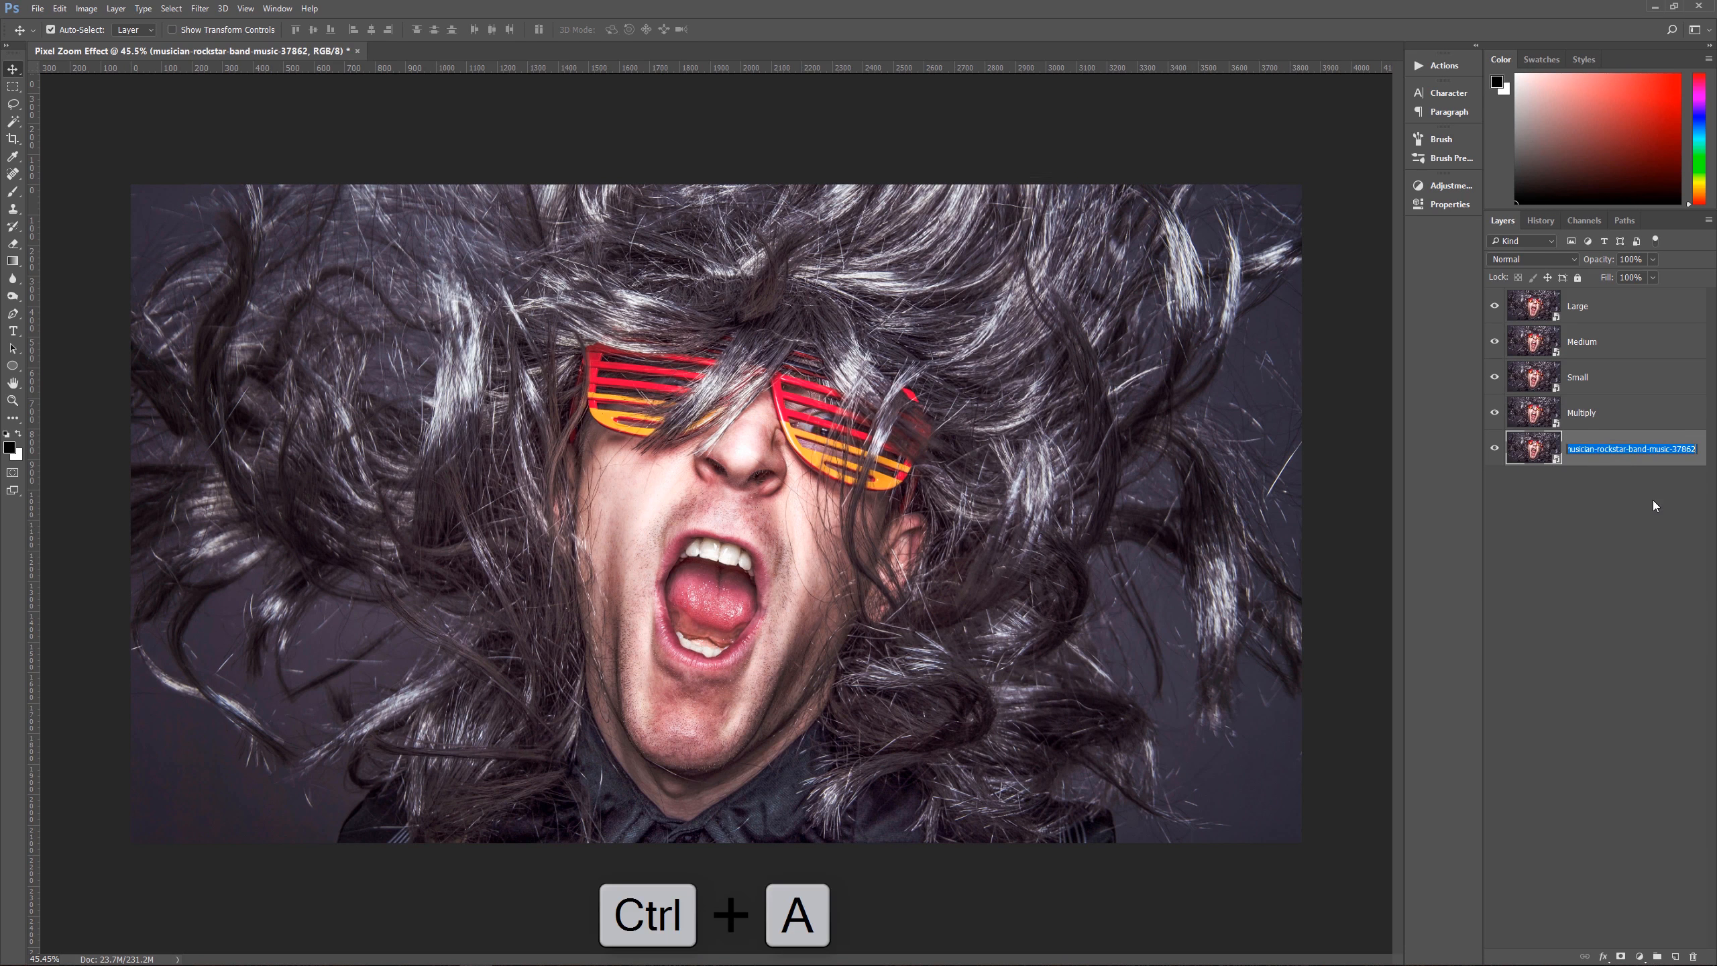
pyautogui.write('Radial Blur')
pyautogui.click(1623, 490)
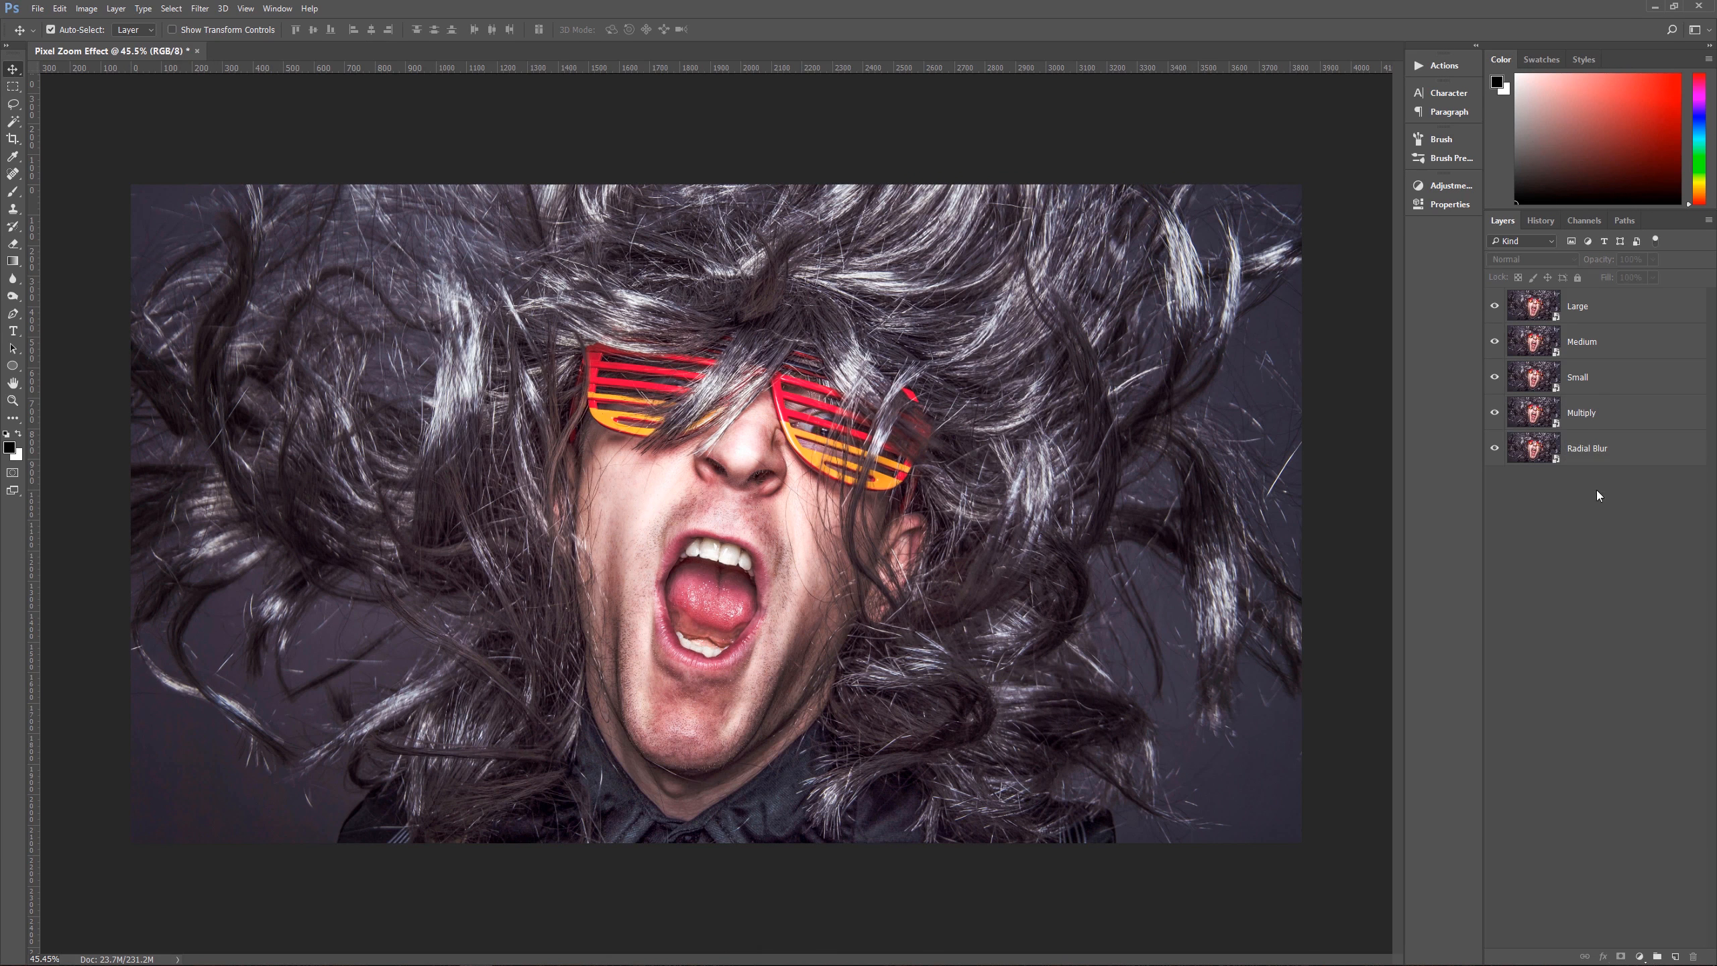
# Step: Hide the Large, Medium, Small and Multiply layers
pyautogui.click(1592, 426)
pyautogui.click(1591, 379)
pyautogui.click(1592, 331)
pyautogui.click(1592, 314)
pyautogui.moveTo(1495, 307); pyautogui.dragTo(1495, 414)
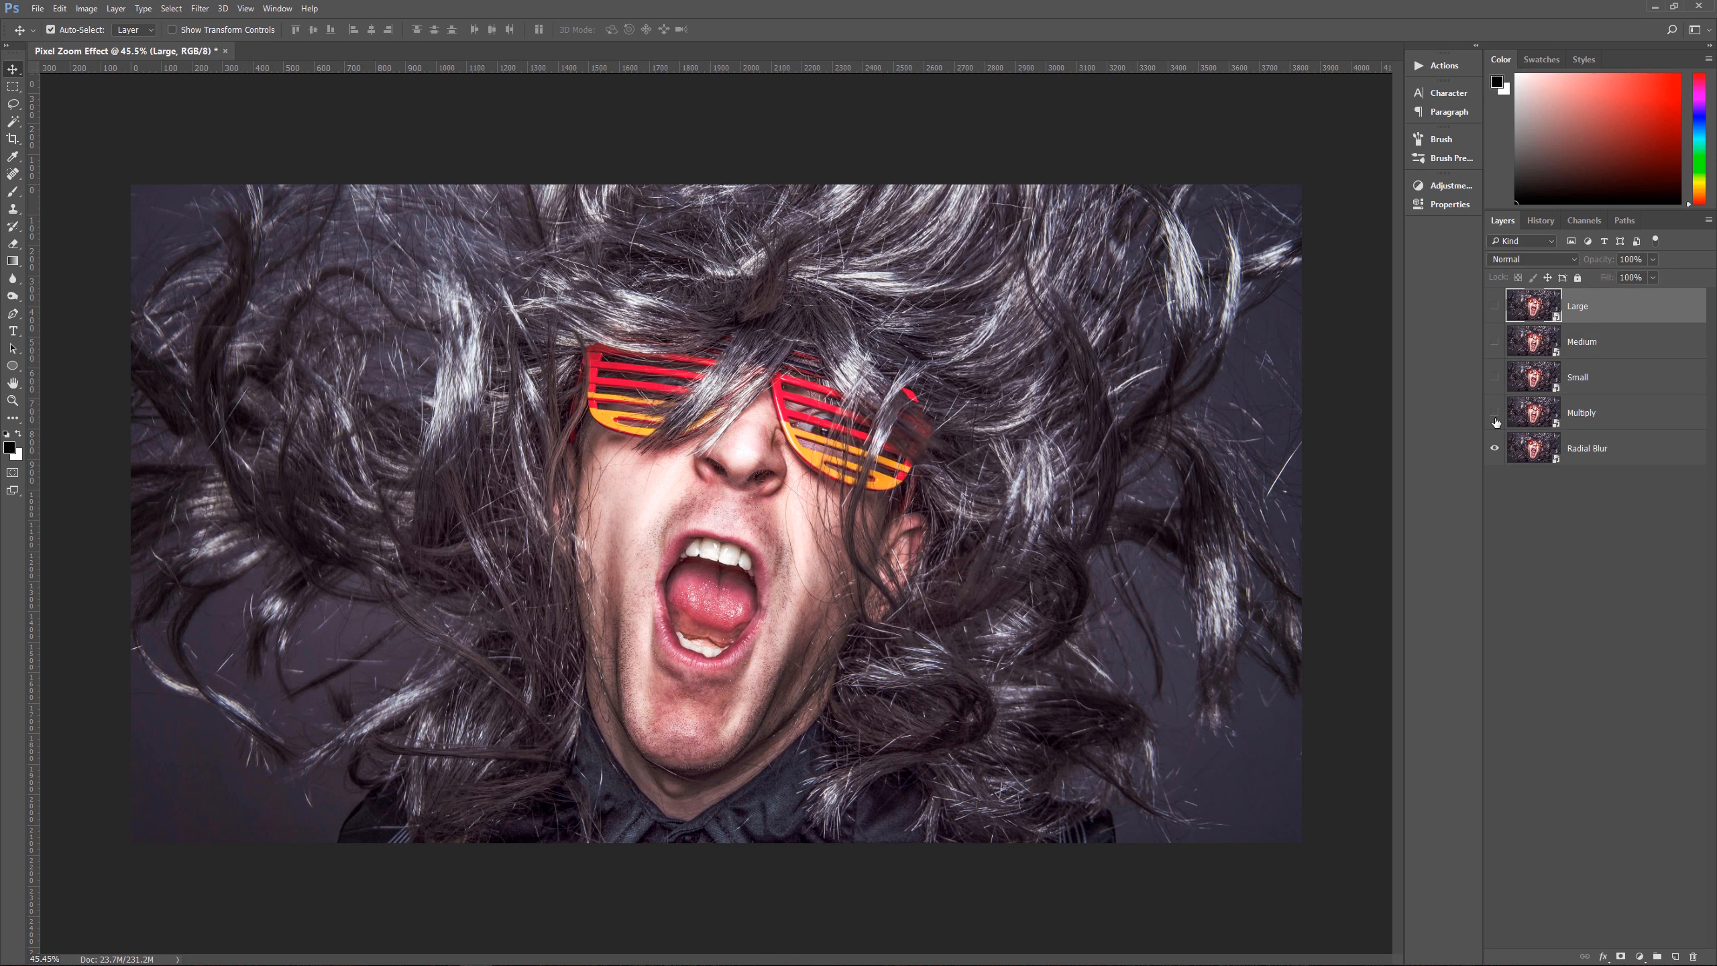
# Step: Enlarge the Radial Blur layer proportionally from its center to about 45.8% and move it up to Y 775.5 px
pyautogui.click(1600, 455)
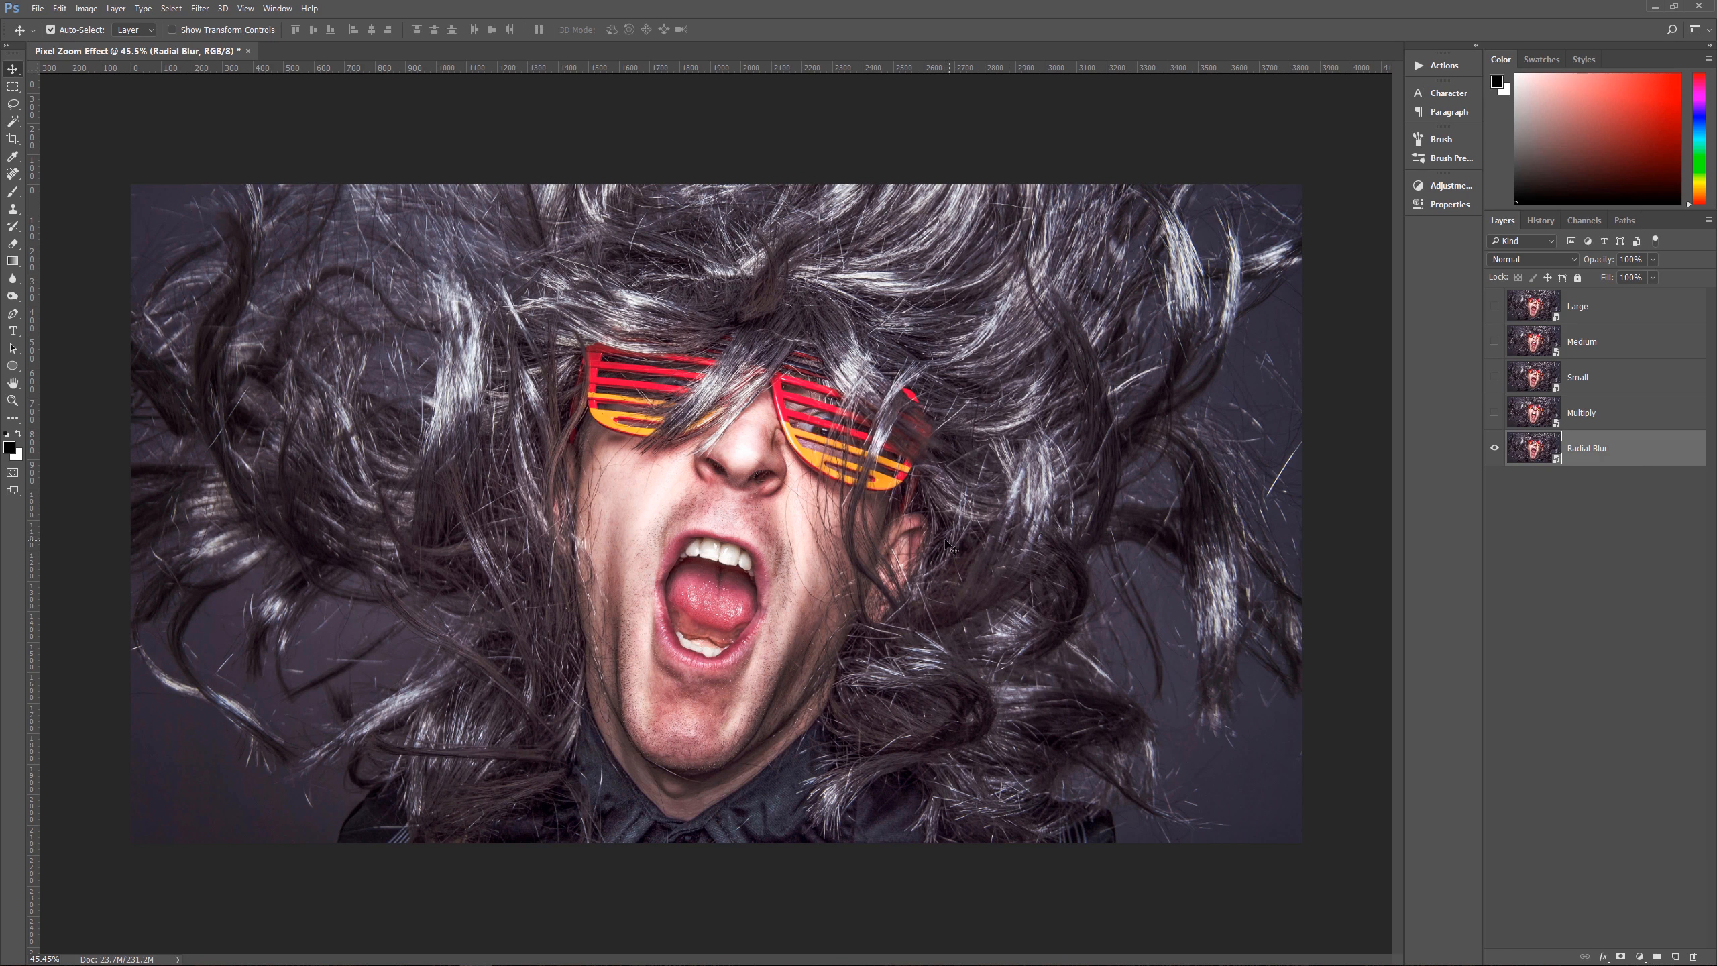
pyautogui.scroll(-3, 893, 548)
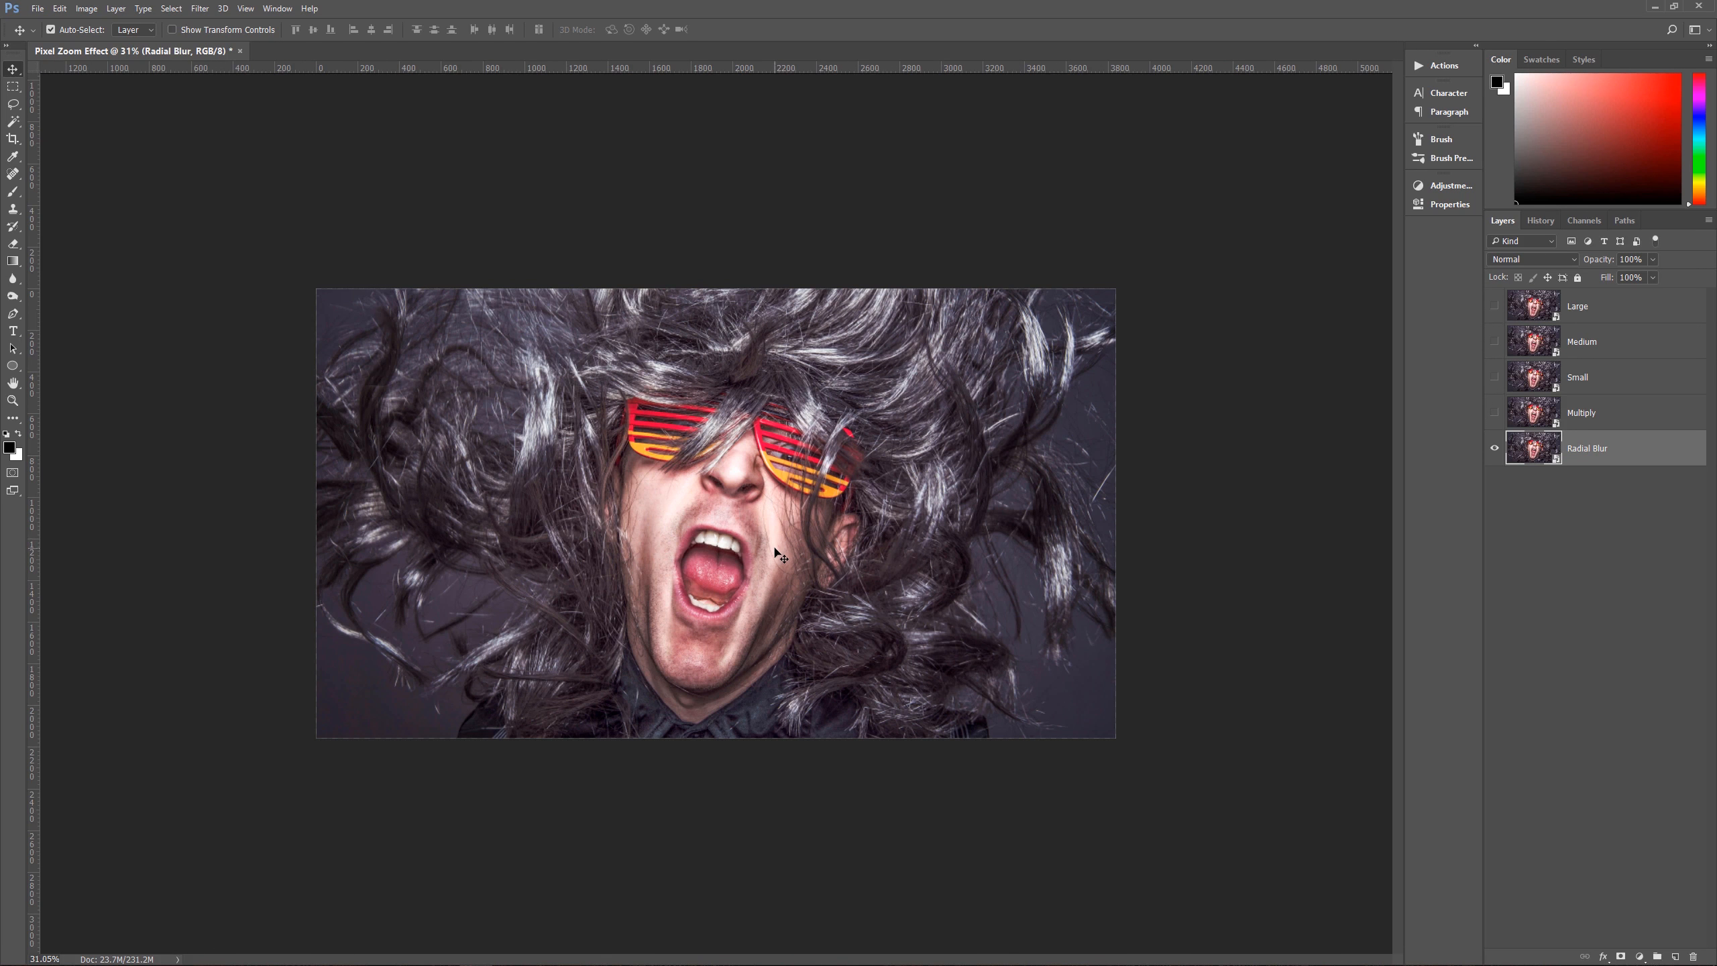
pyautogui.hotkey('ctrl', 't')
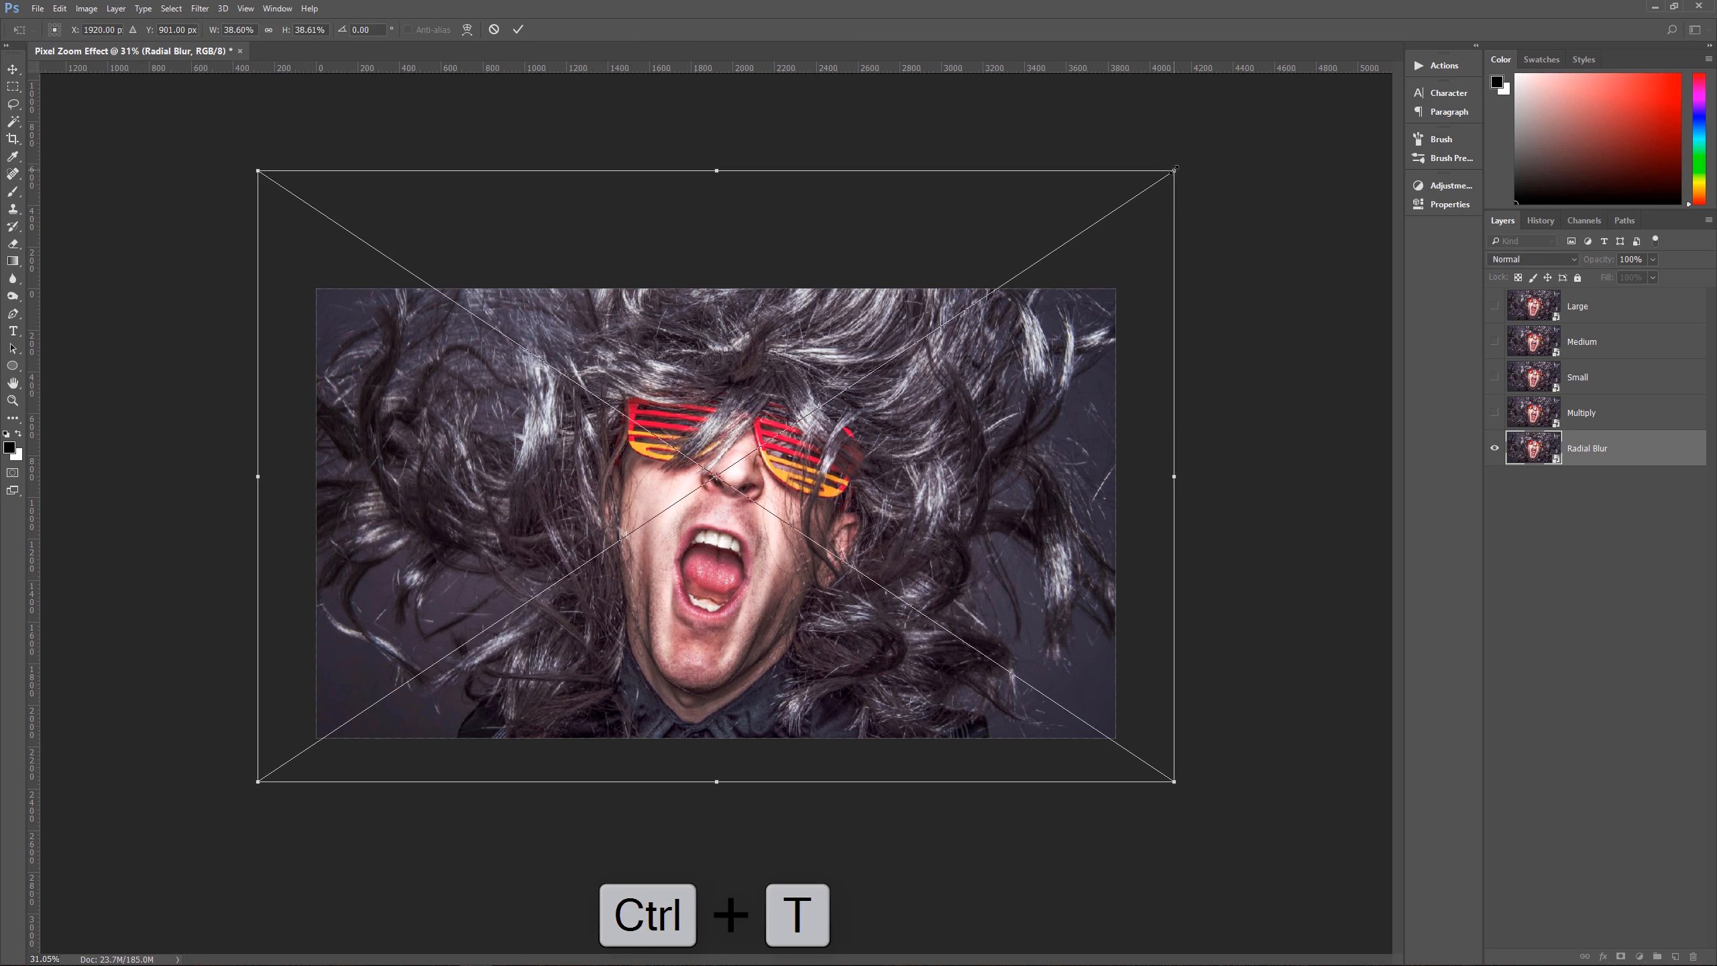
pyautogui.moveTo(1174, 169); pyautogui.dragTo(1269, 131)
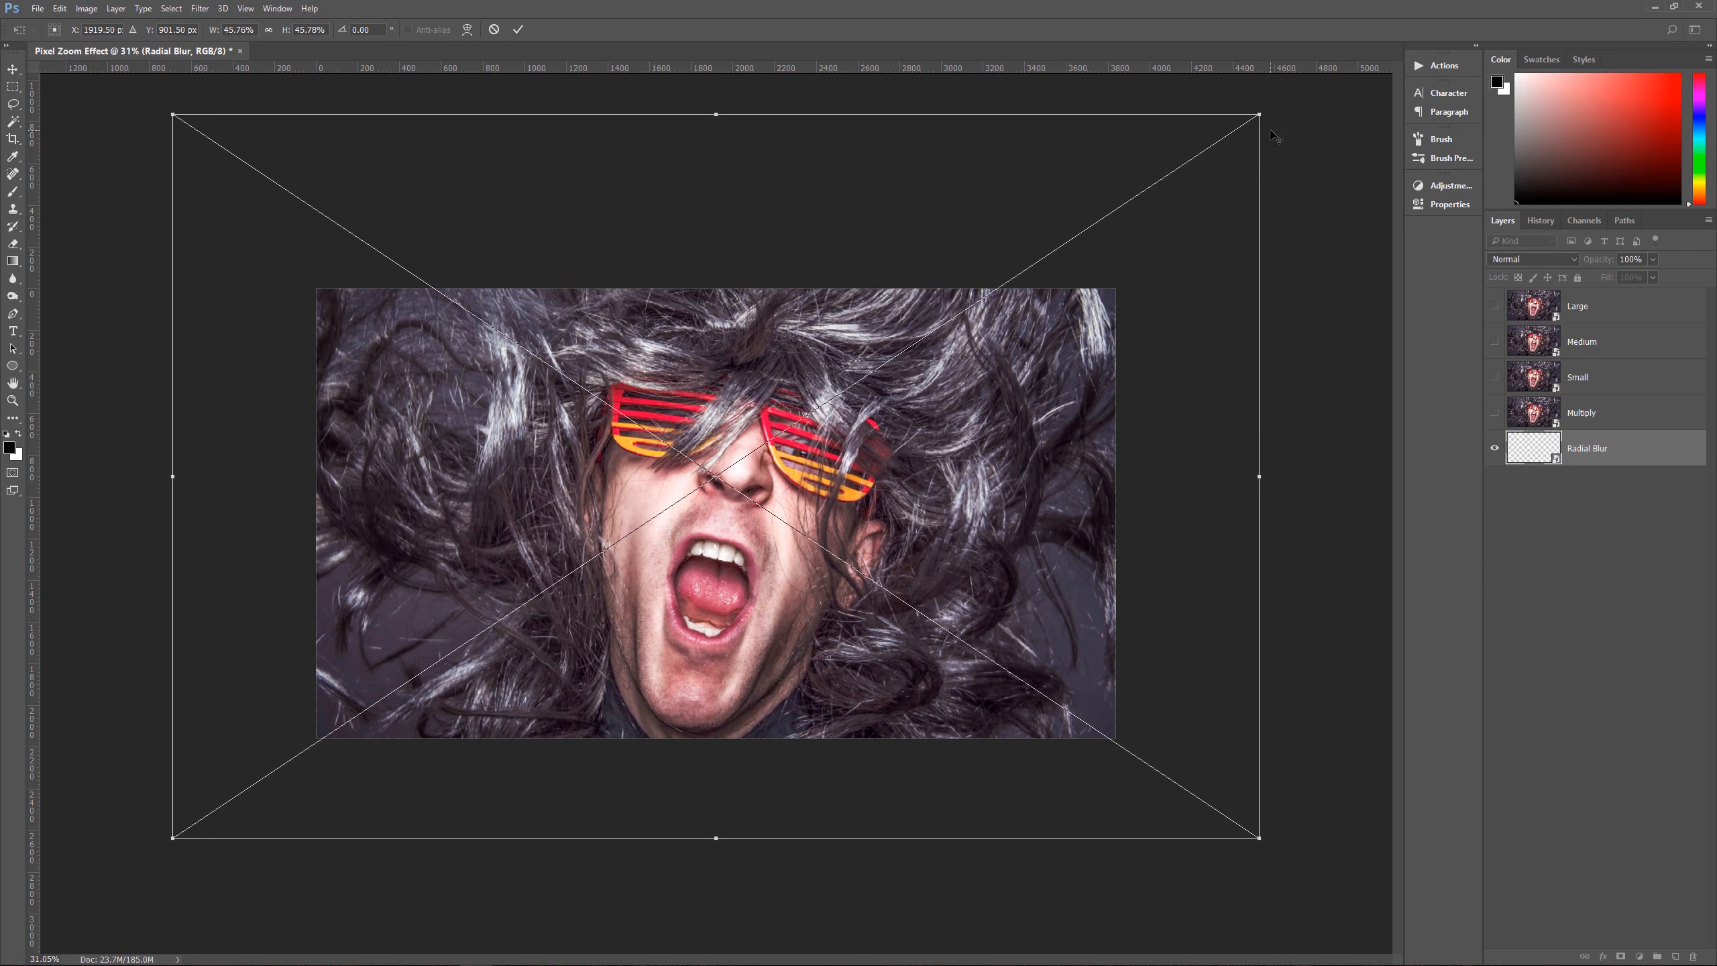
pyautogui.moveTo(761, 623); pyautogui.dragTo(762, 597)
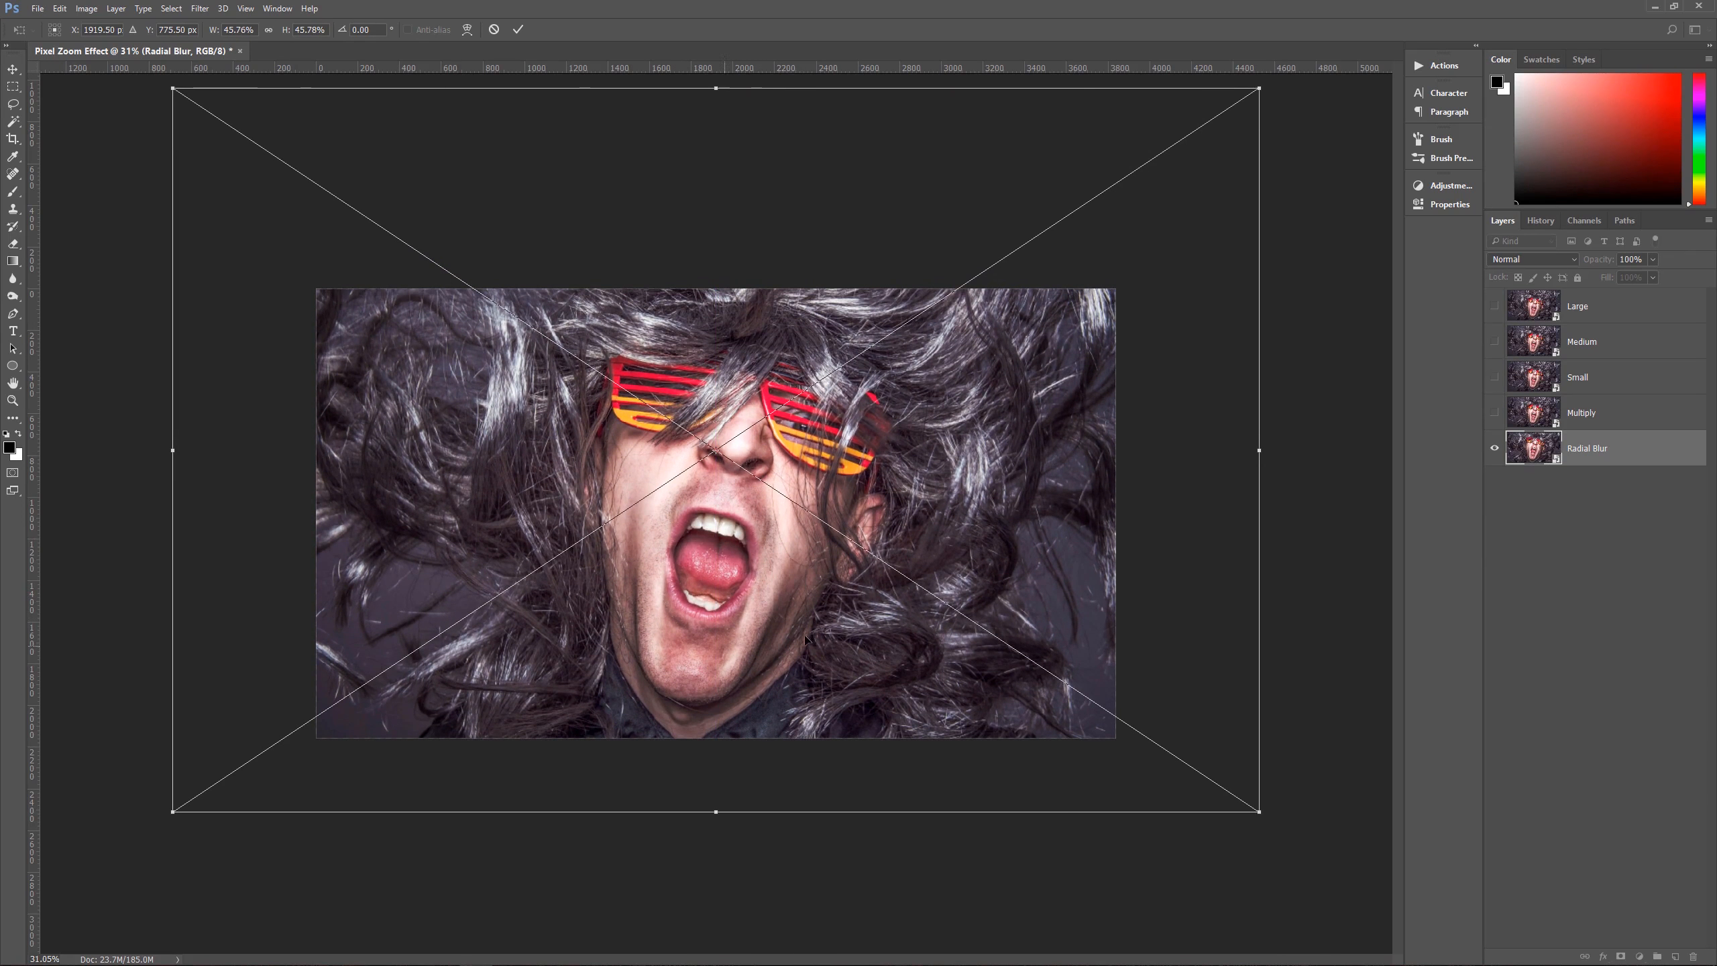
pyautogui.press('Return')
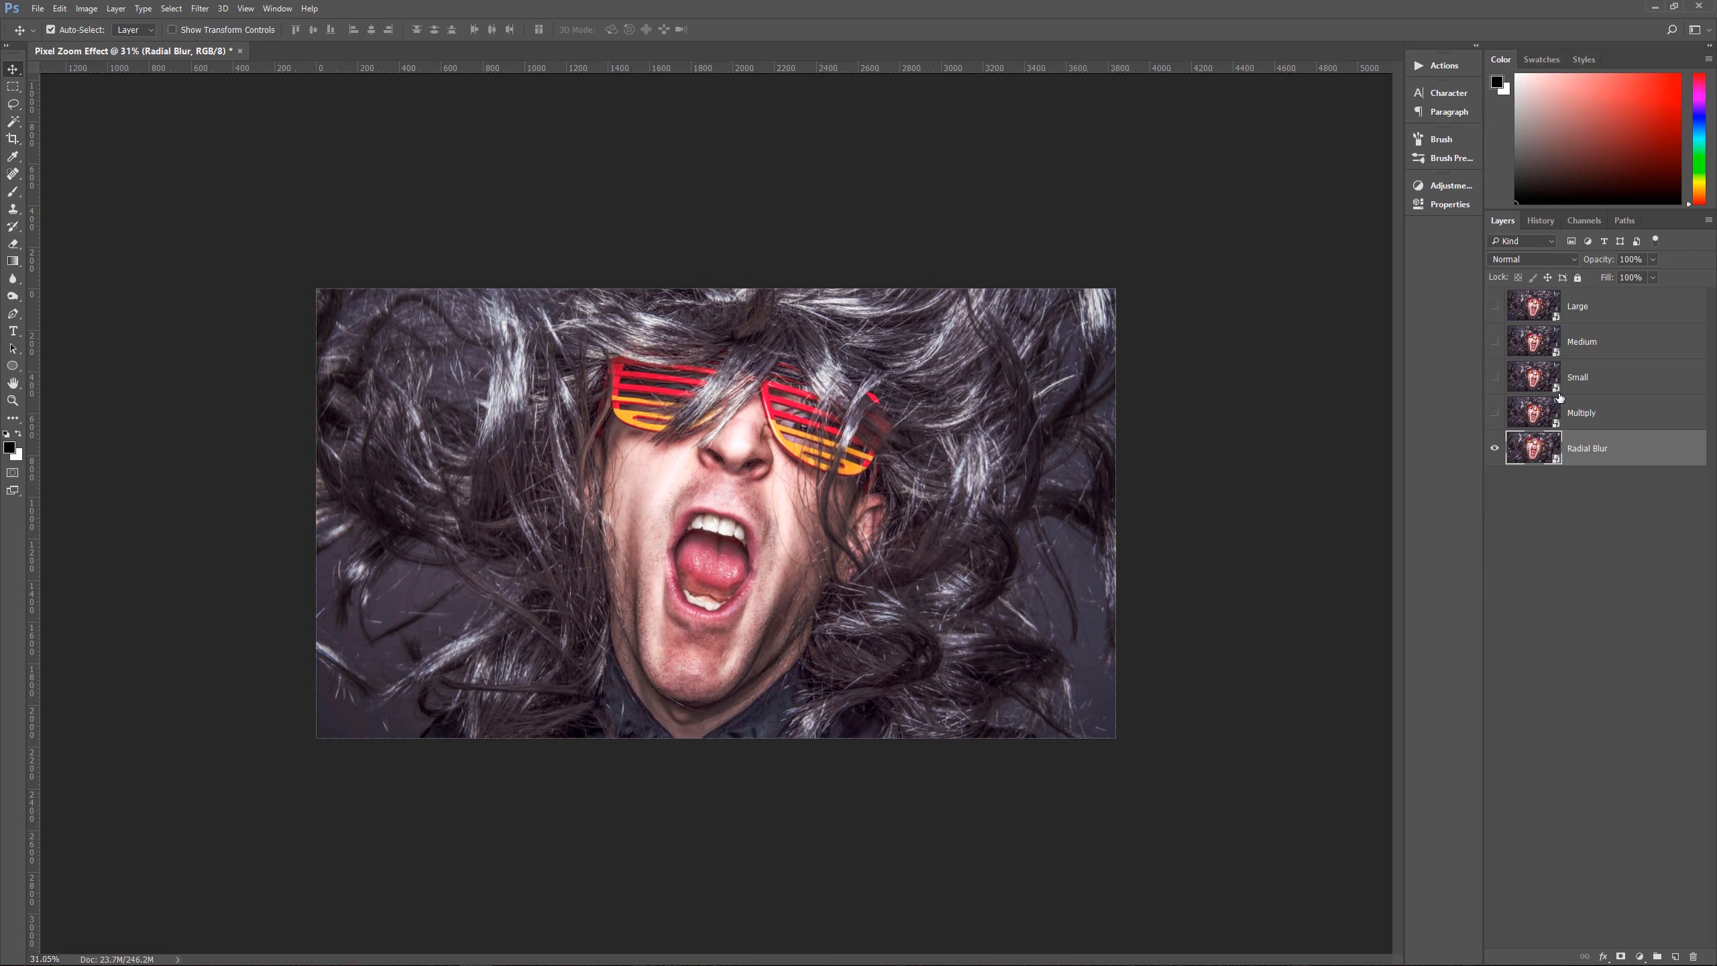
# Step: Toggle the Multiply layer's visibility repeatedly to compare it with the enlarged Radial Blur layer, leaving it hidden
pyautogui.click(1493, 413)
pyautogui.click(1493, 415)
pyautogui.click(1493, 416)
pyautogui.click(1492, 415)
pyautogui.click(1492, 416)
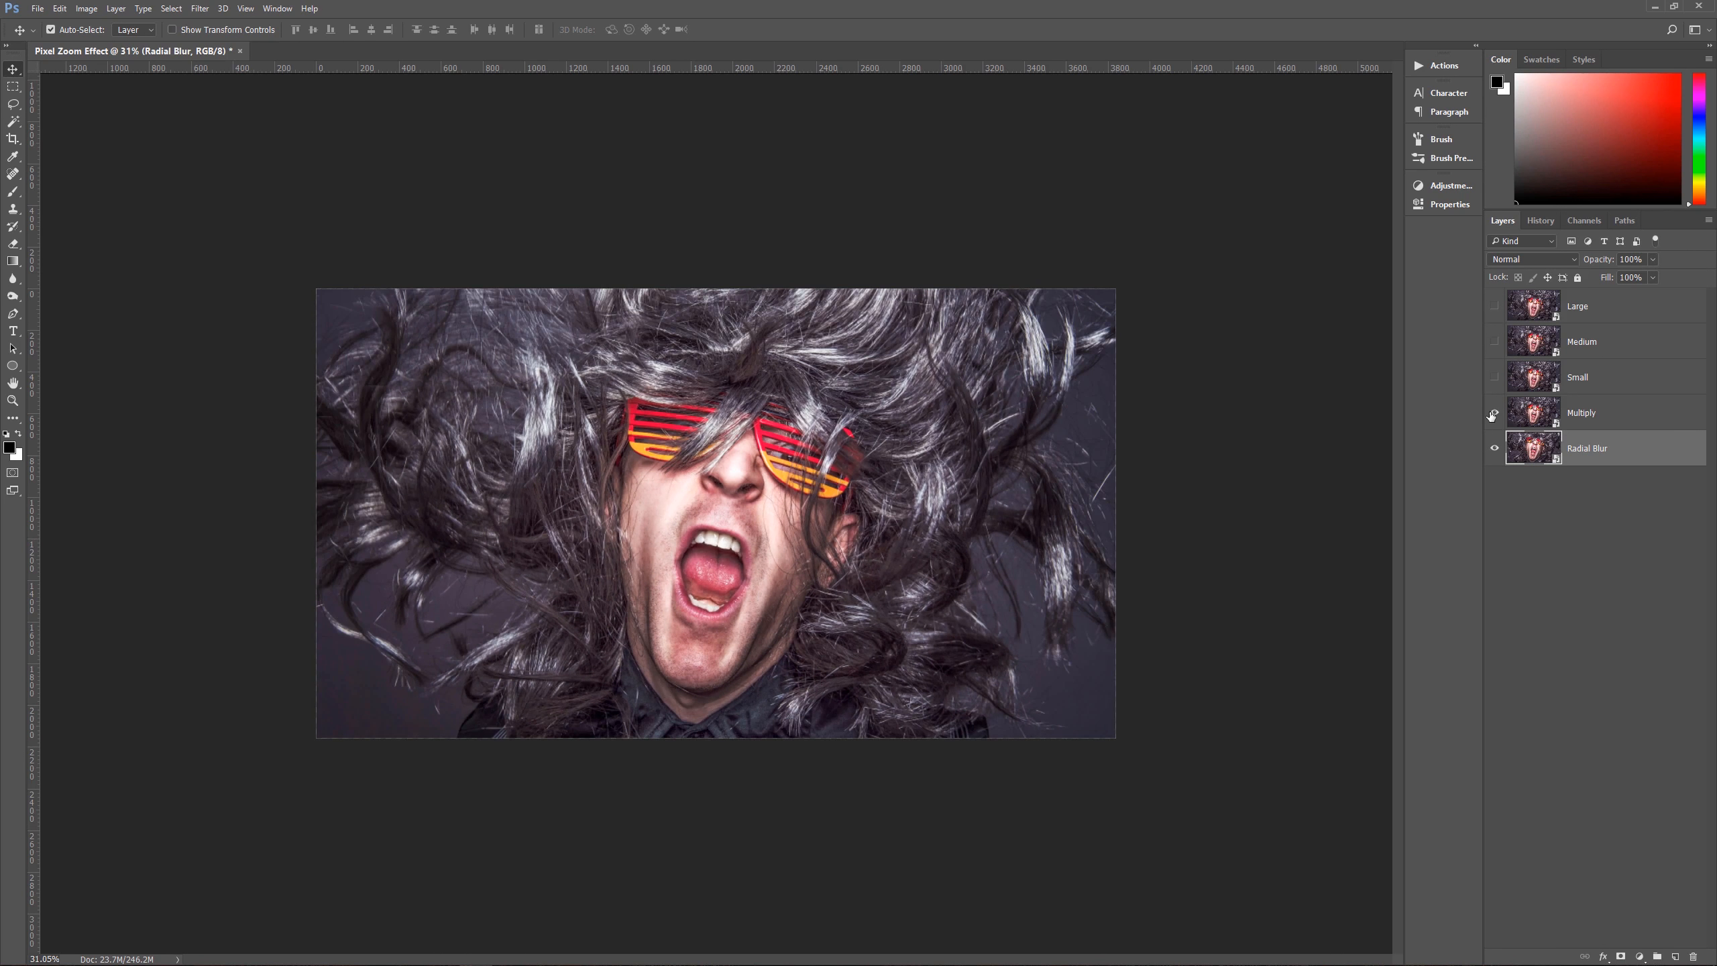
pyautogui.click(1491, 417)
pyautogui.click(1492, 414)
pyautogui.click(1492, 416)
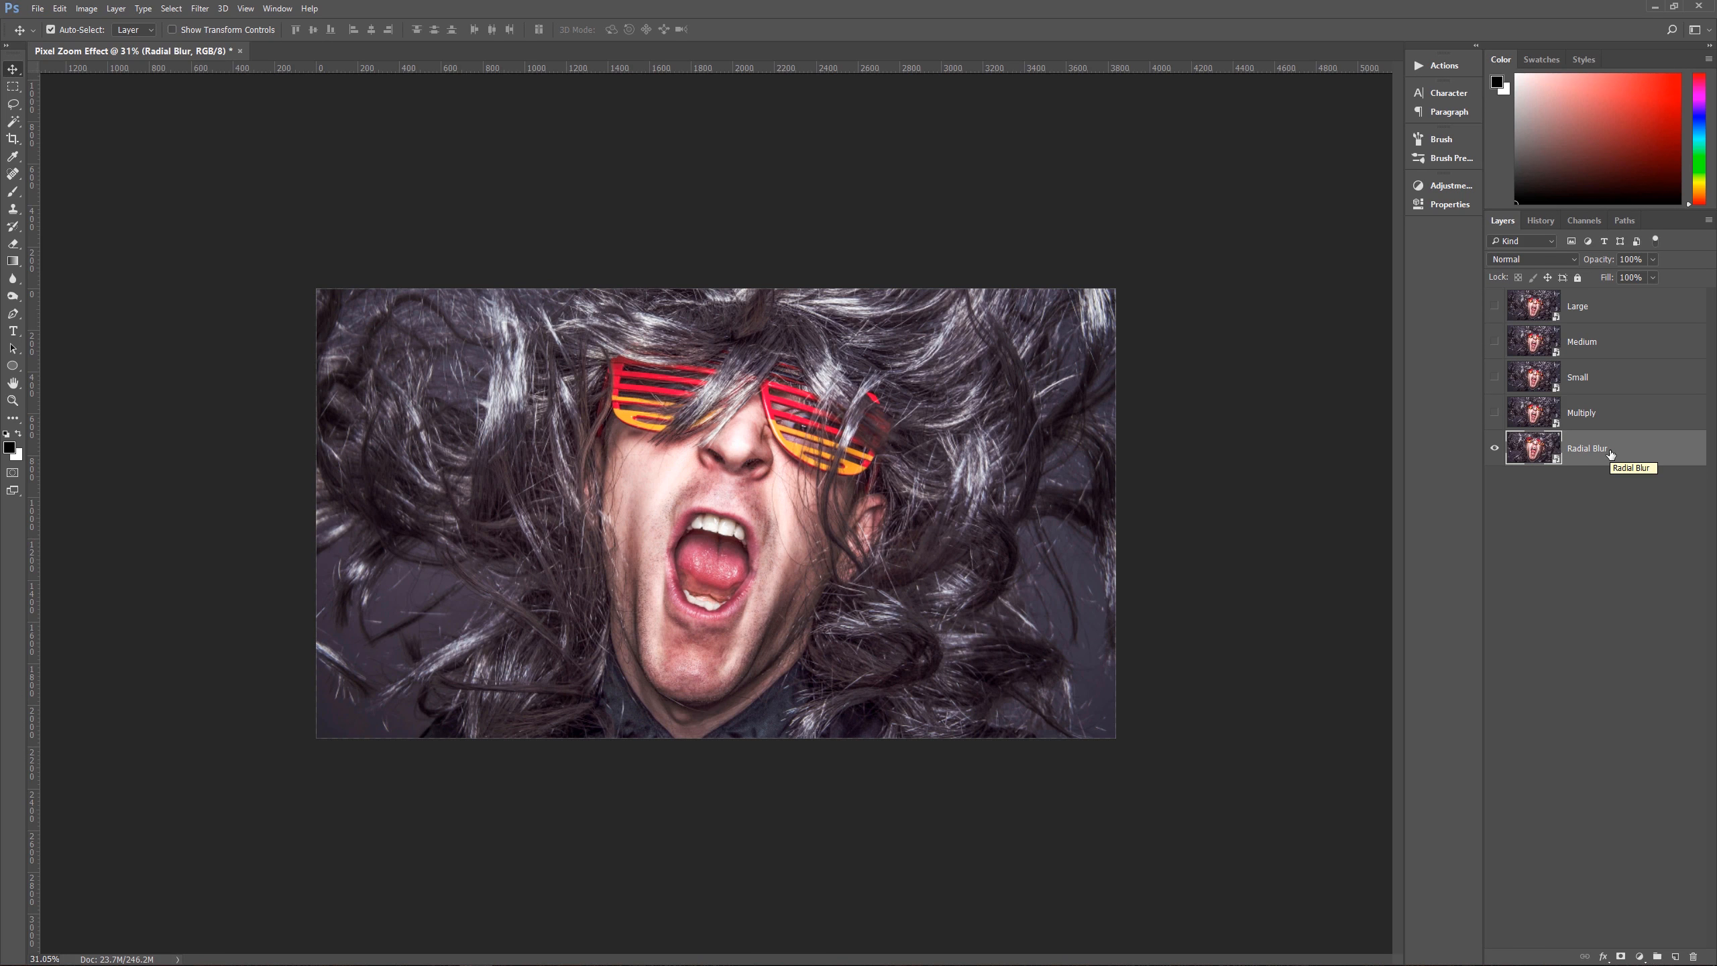
# Step: Apply a Radial Blur filter to the Radial Blur layer with amount 100, Zoom method, Best quality and the blur center near the middle
pyautogui.click(1590, 419)
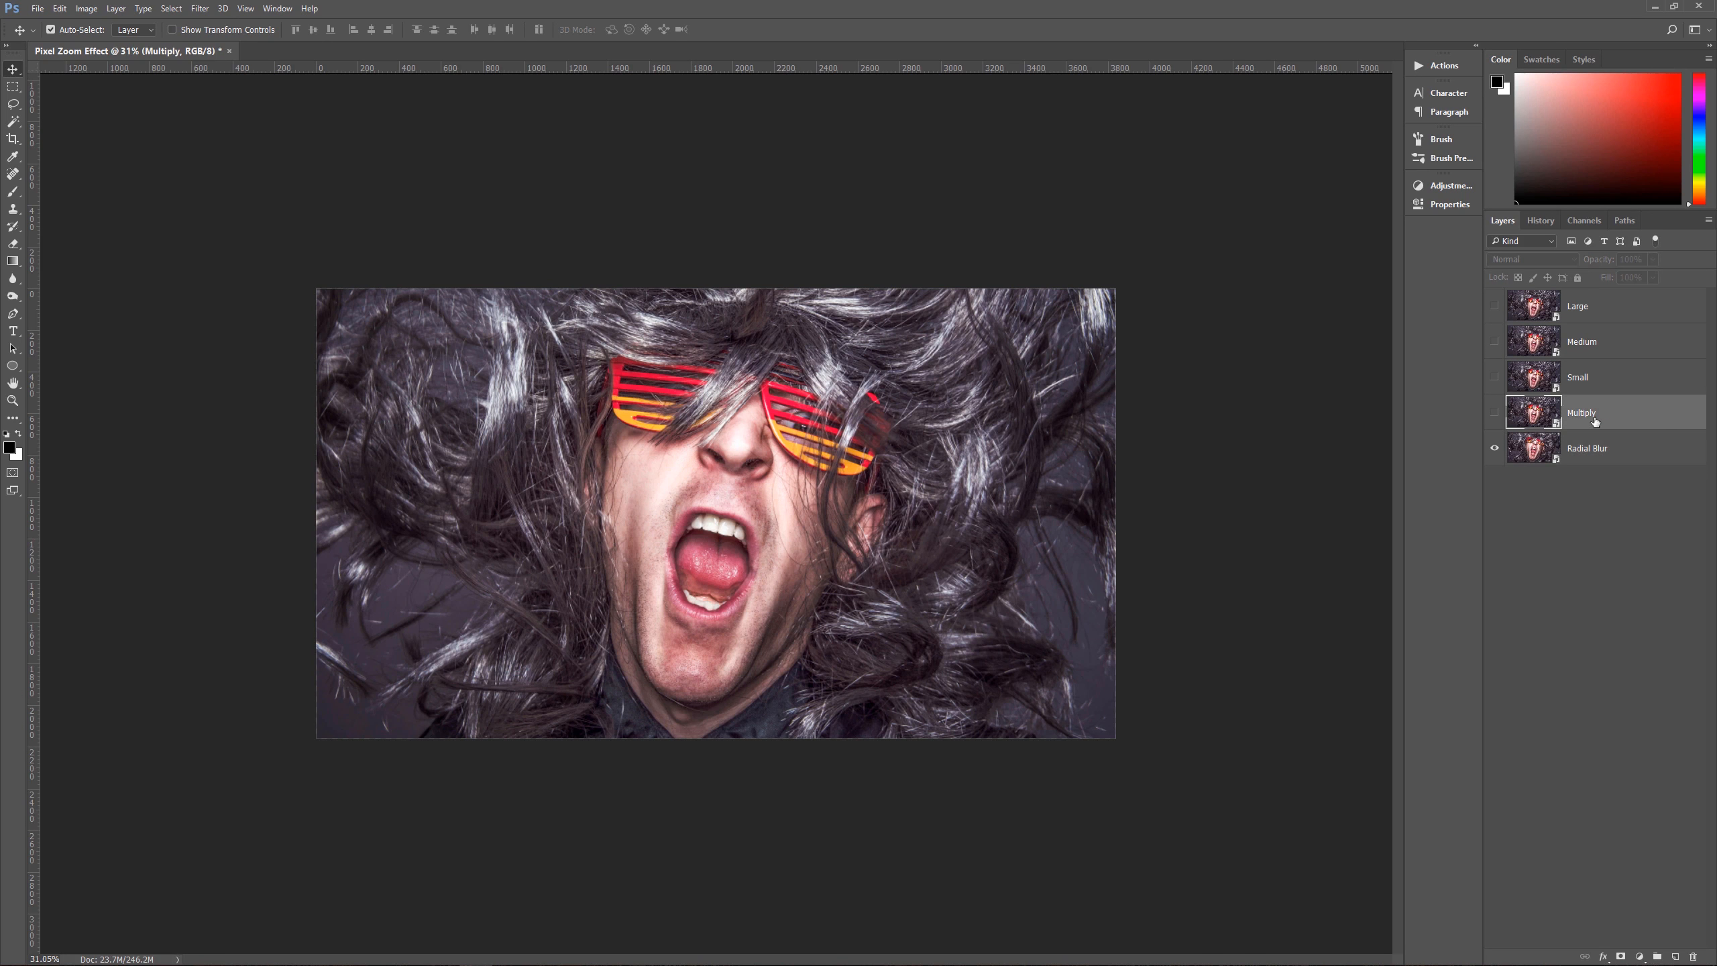
pyautogui.click(1574, 447)
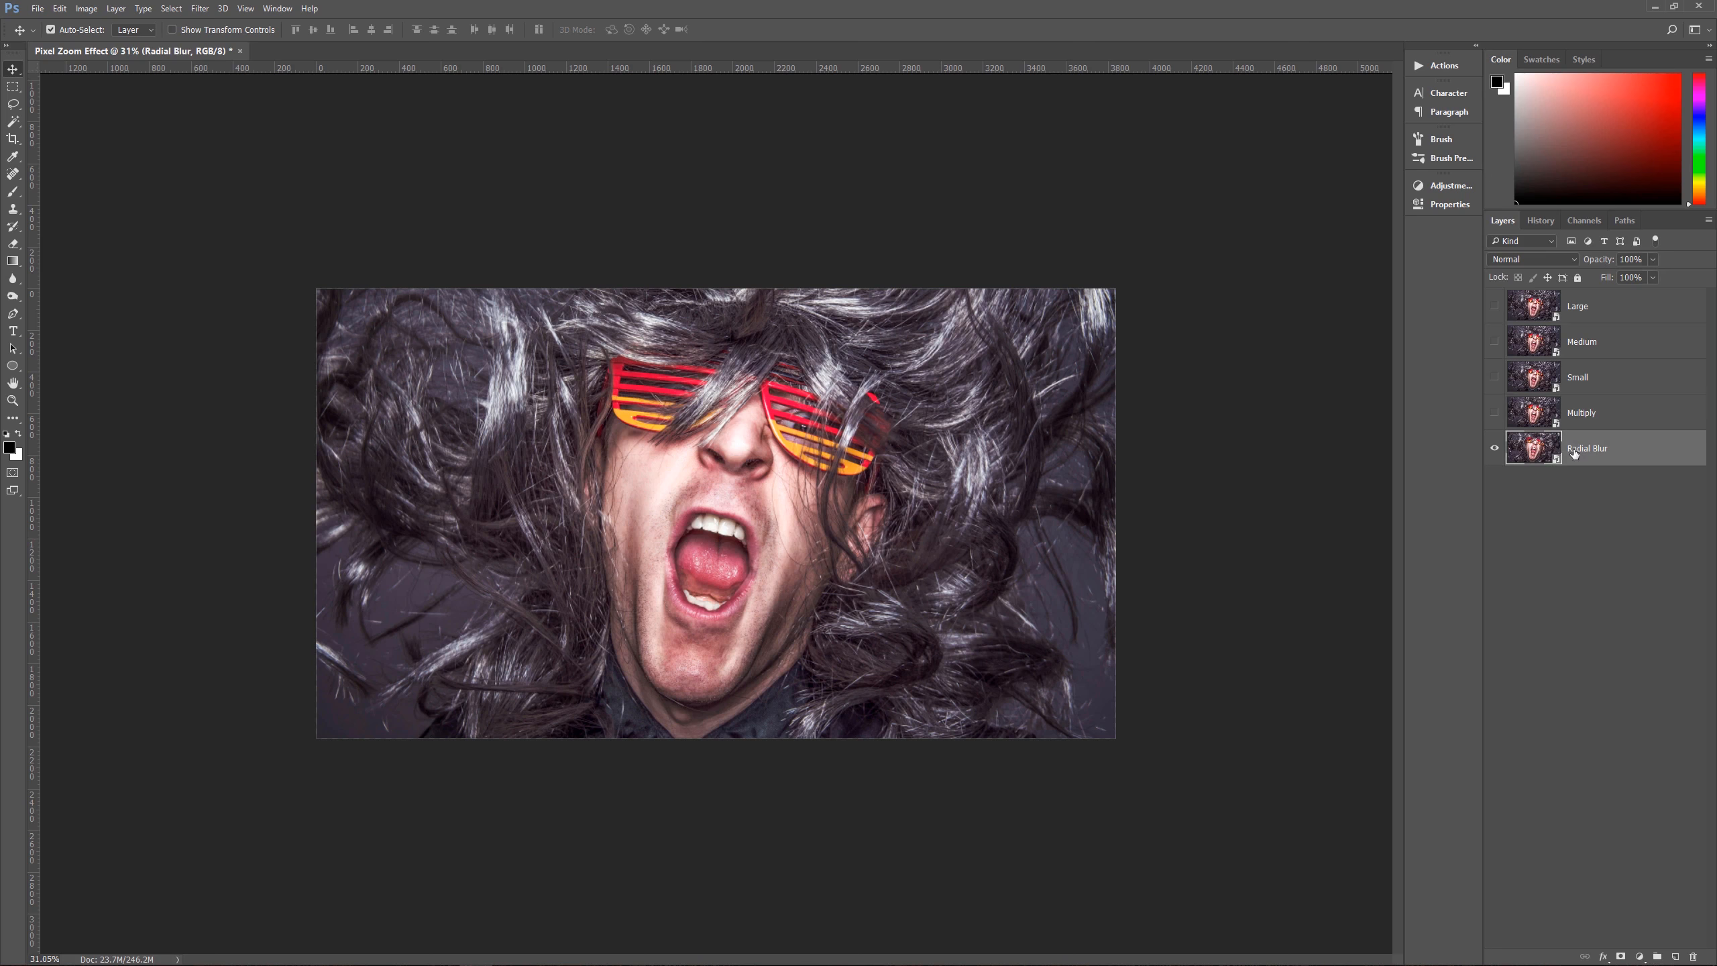
pyautogui.click(206, 11)
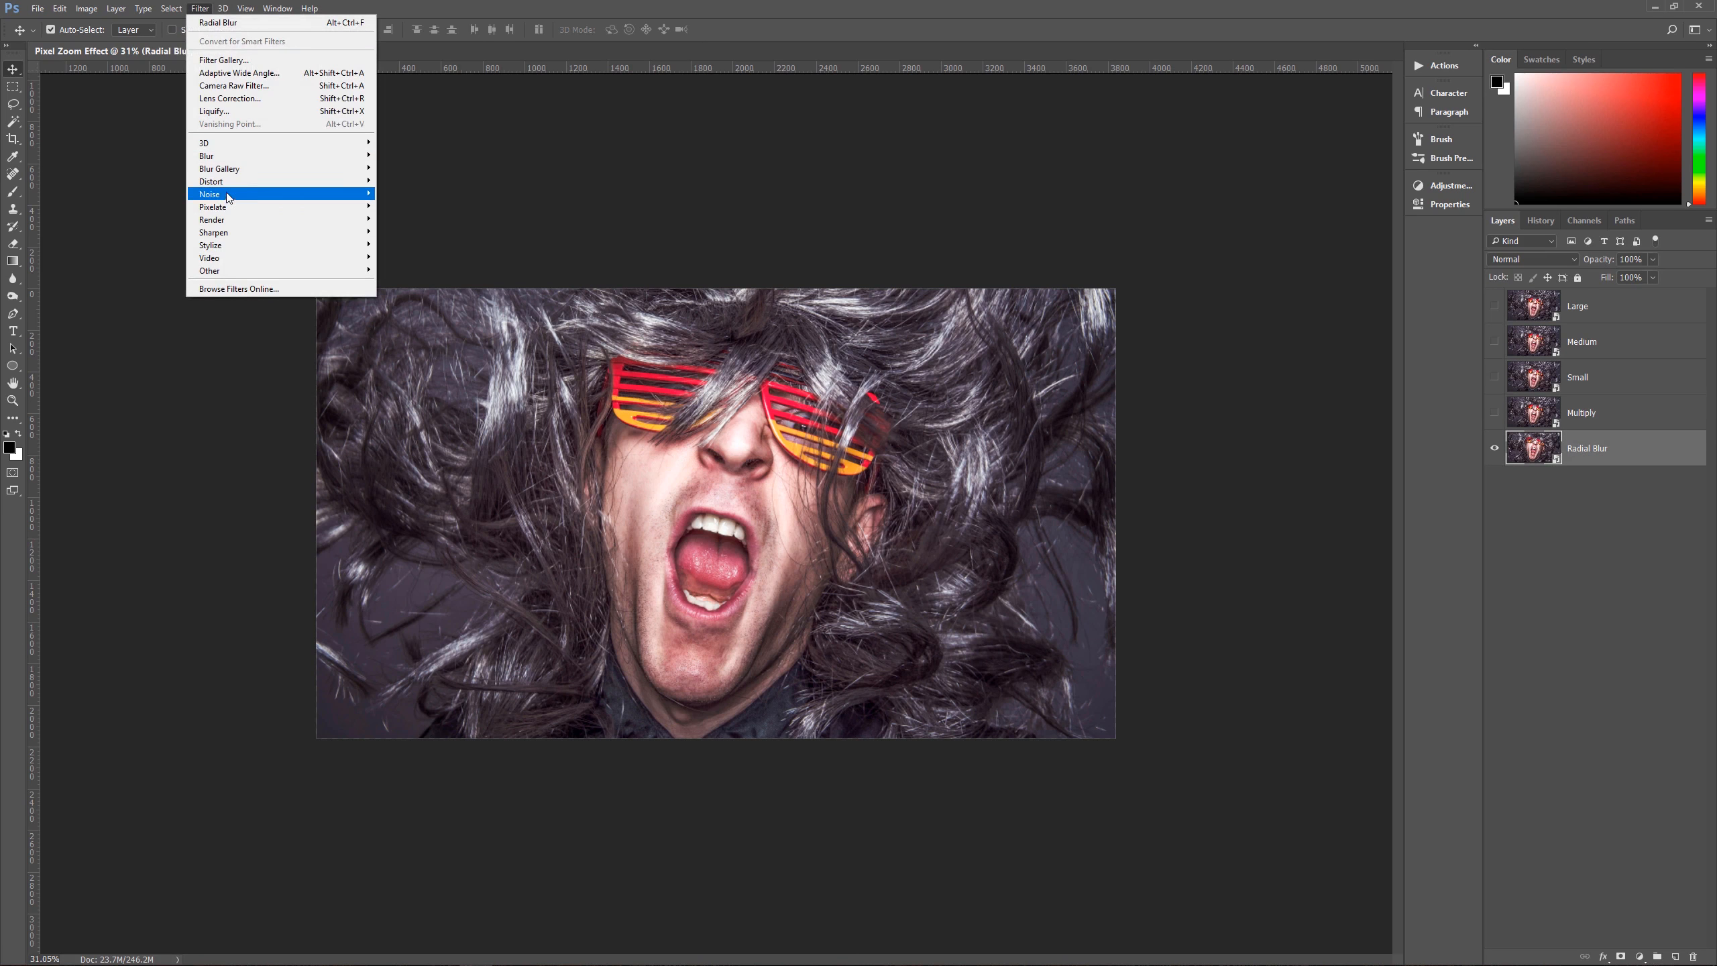
pyautogui.moveTo(240, 161)
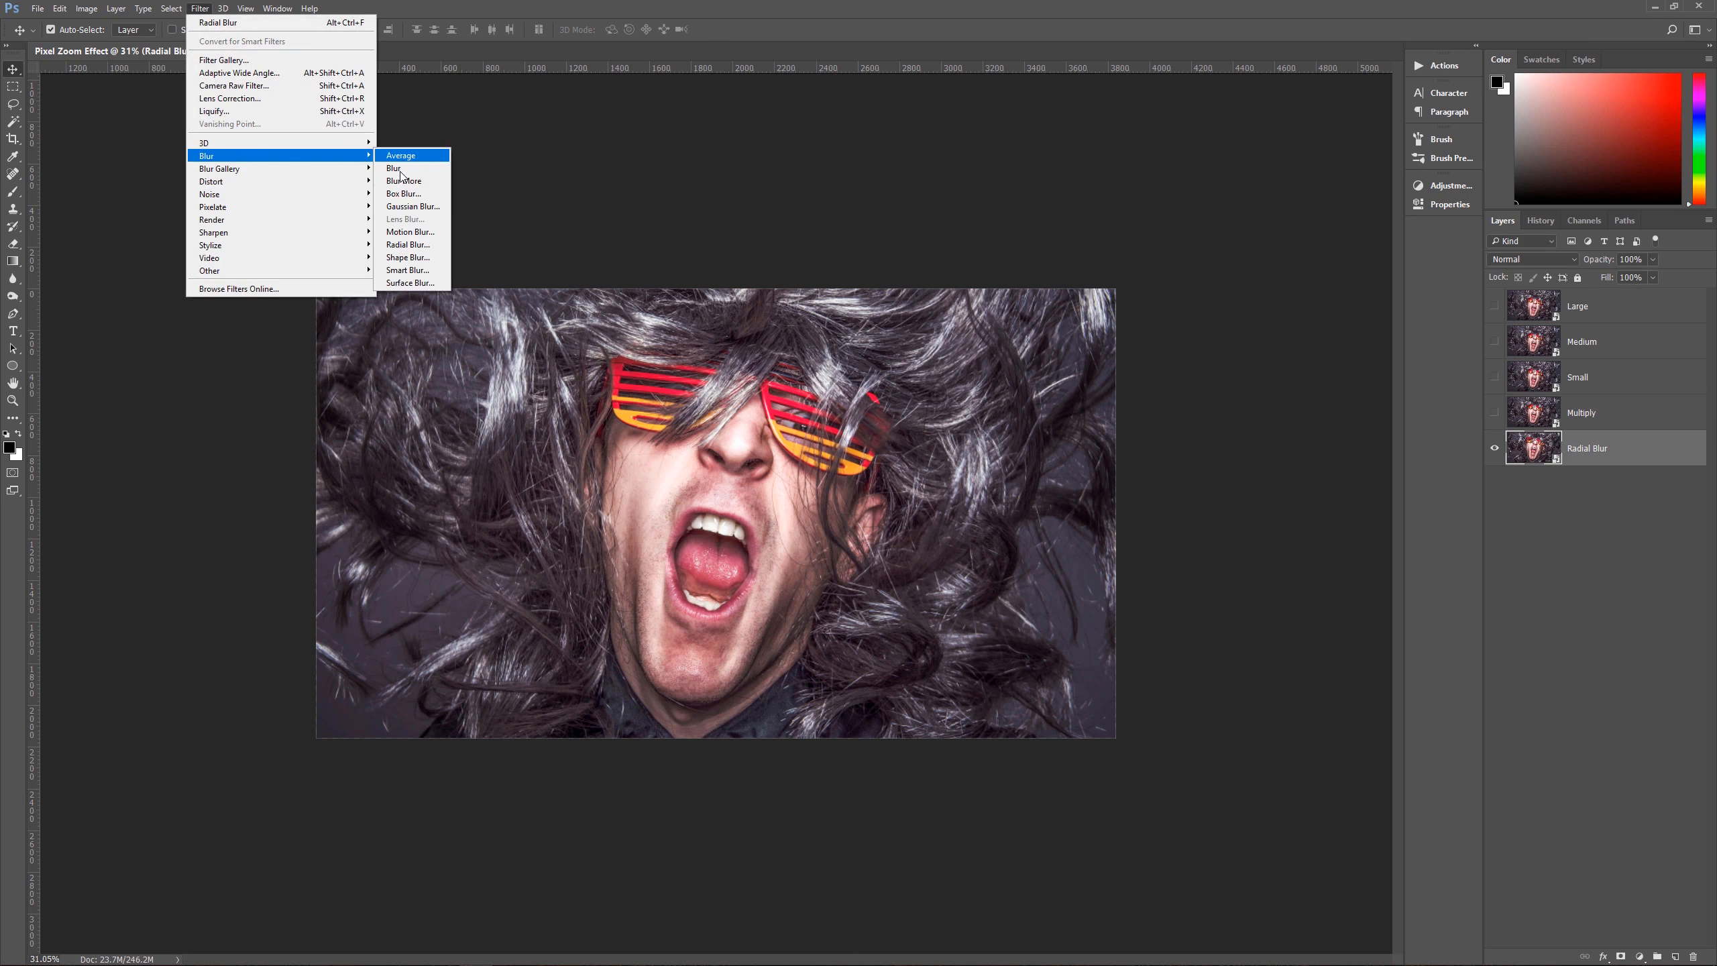
pyautogui.click(423, 245)
pyautogui.moveTo(1141, 145); pyautogui.dragTo(1222, 112)
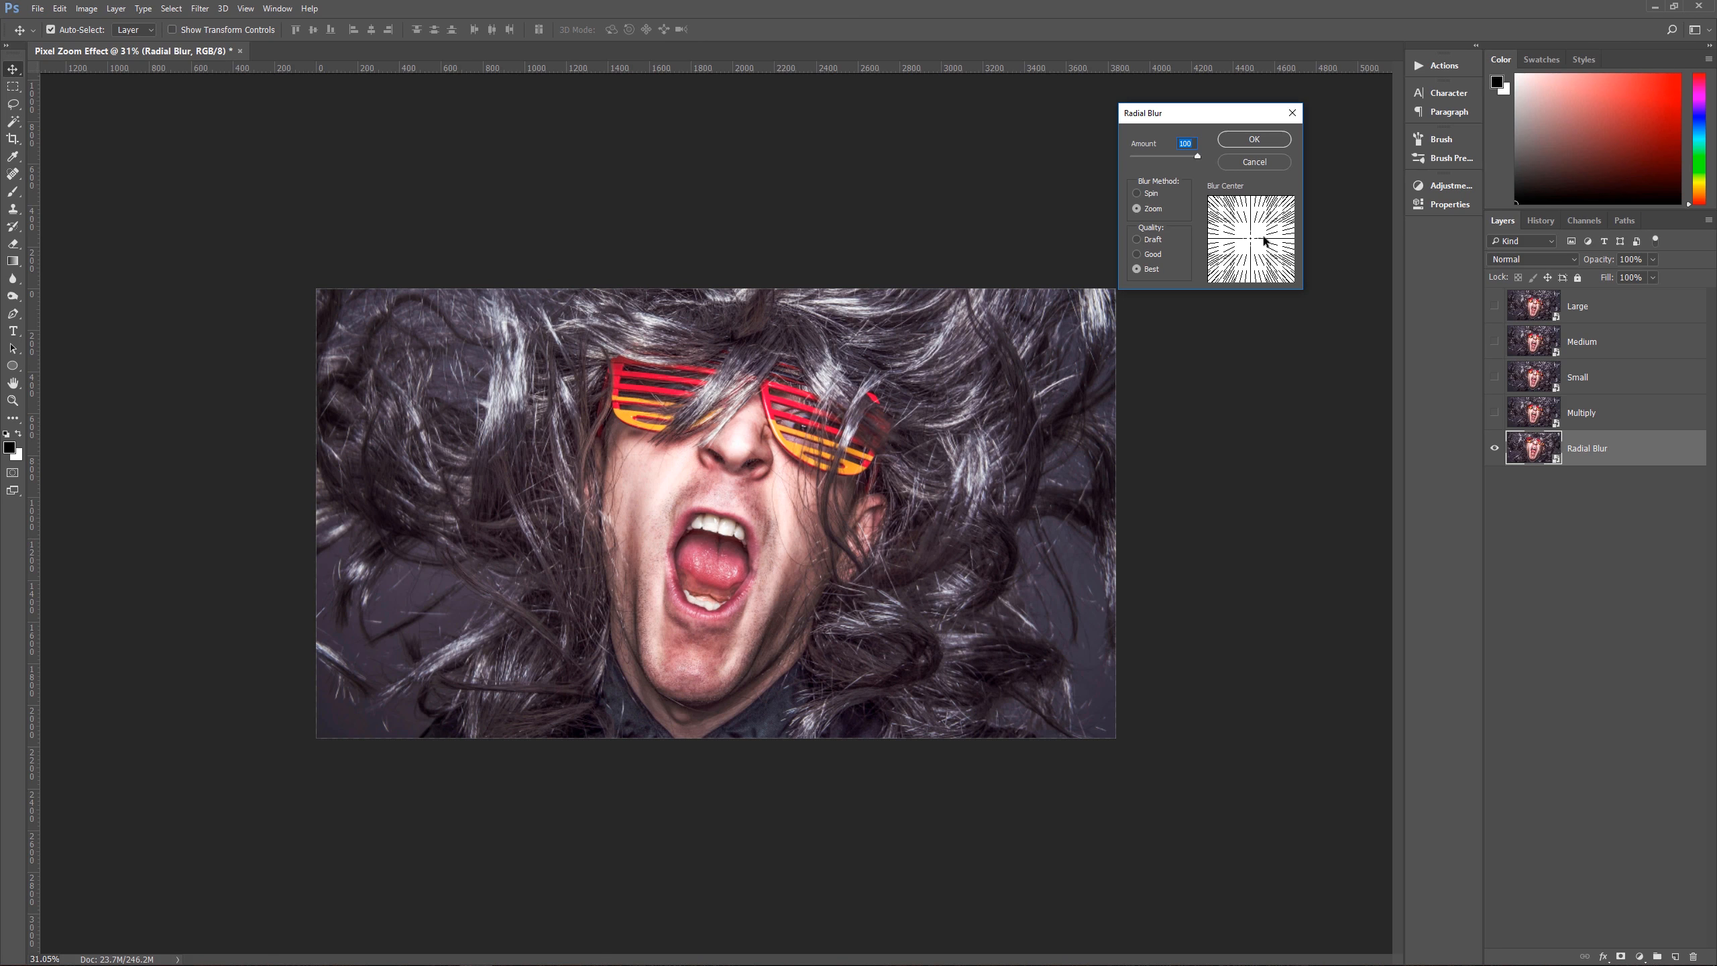
pyautogui.moveTo(1252, 240); pyautogui.dragTo(1286, 243)
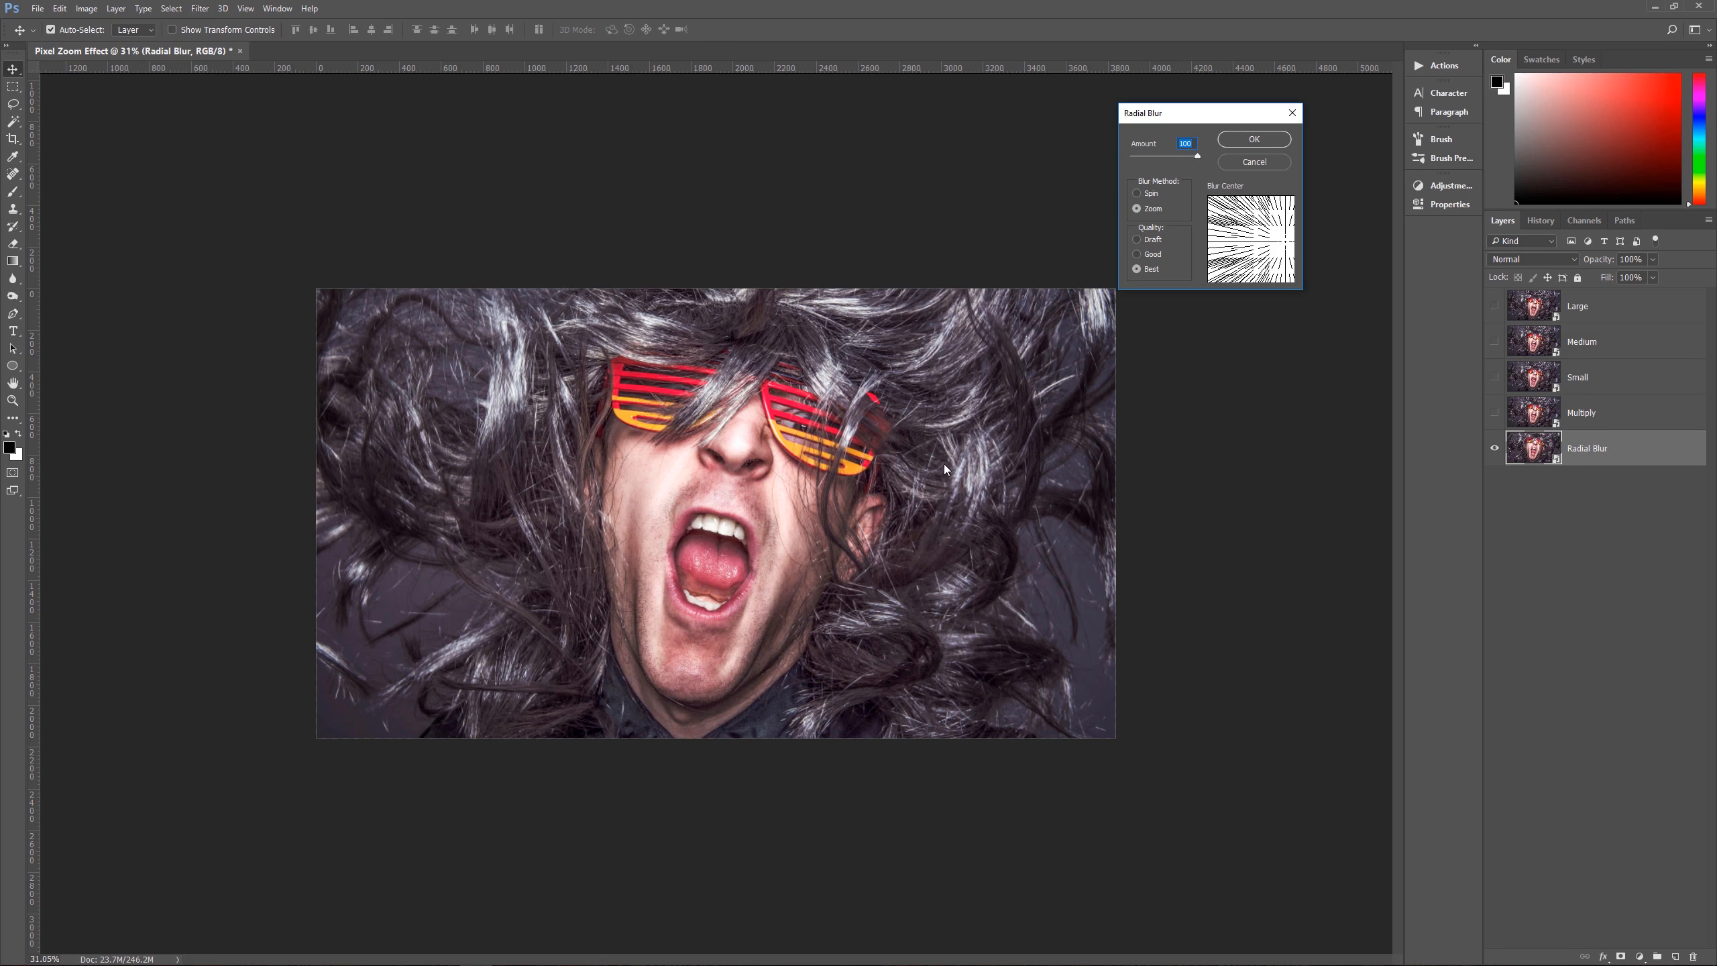
pyautogui.moveTo(1288, 241); pyautogui.dragTo(1256, 243)
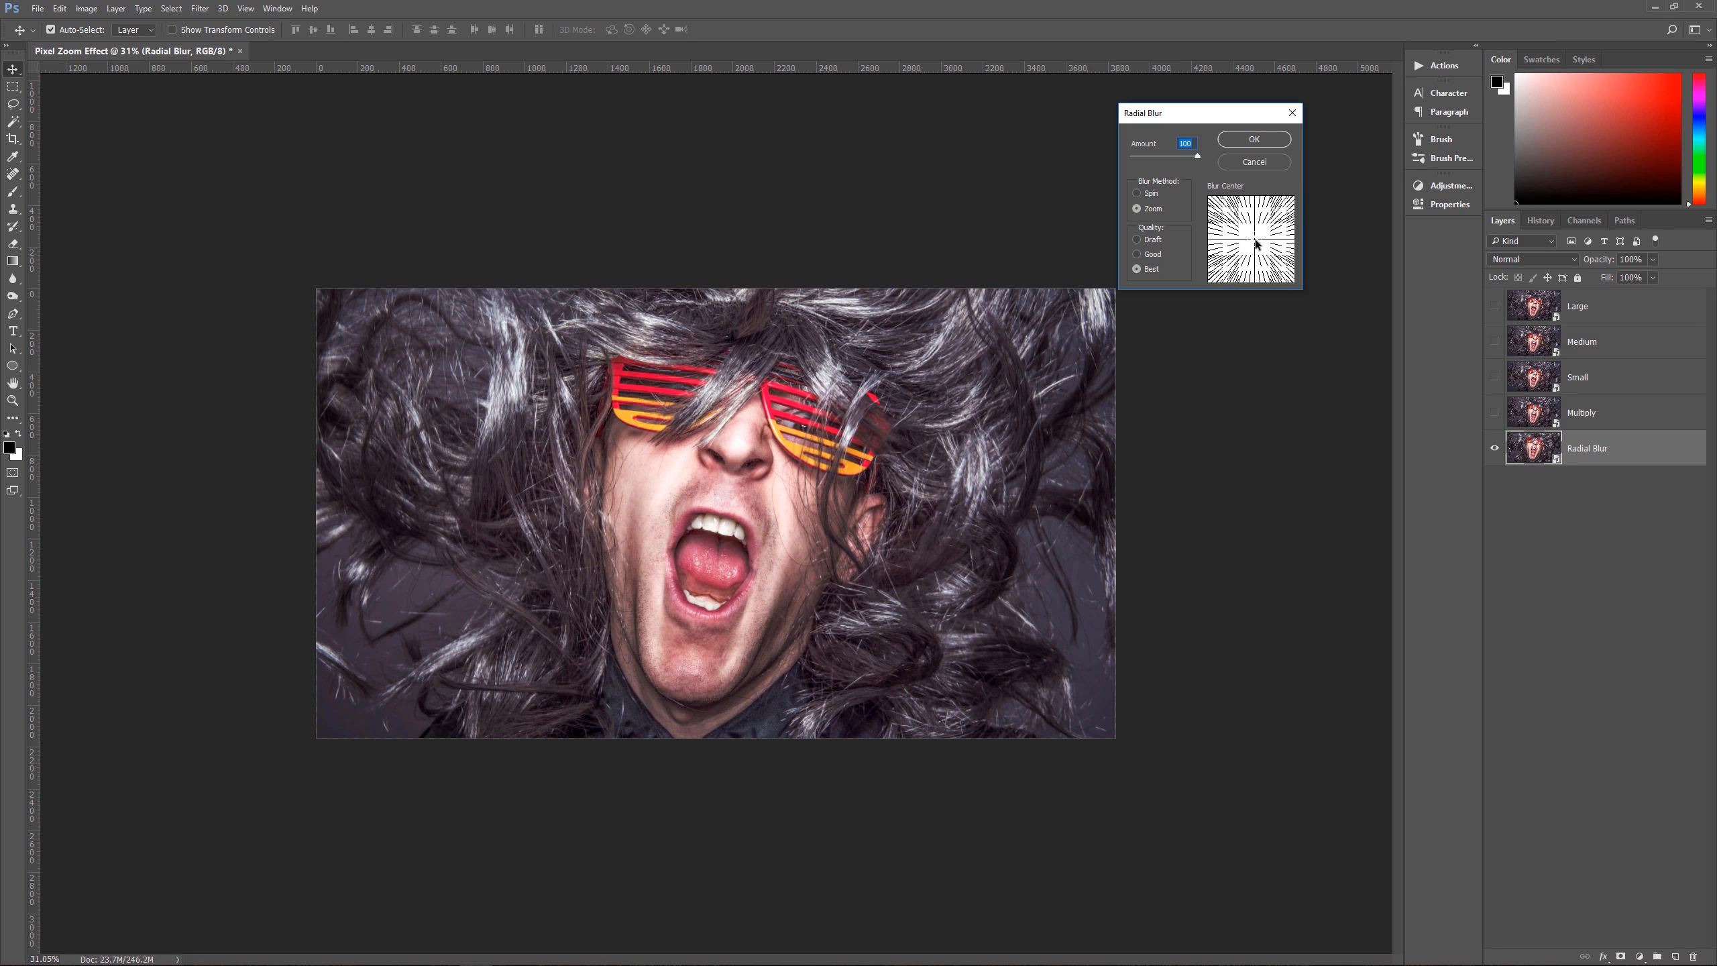
pyautogui.click(1275, 141)
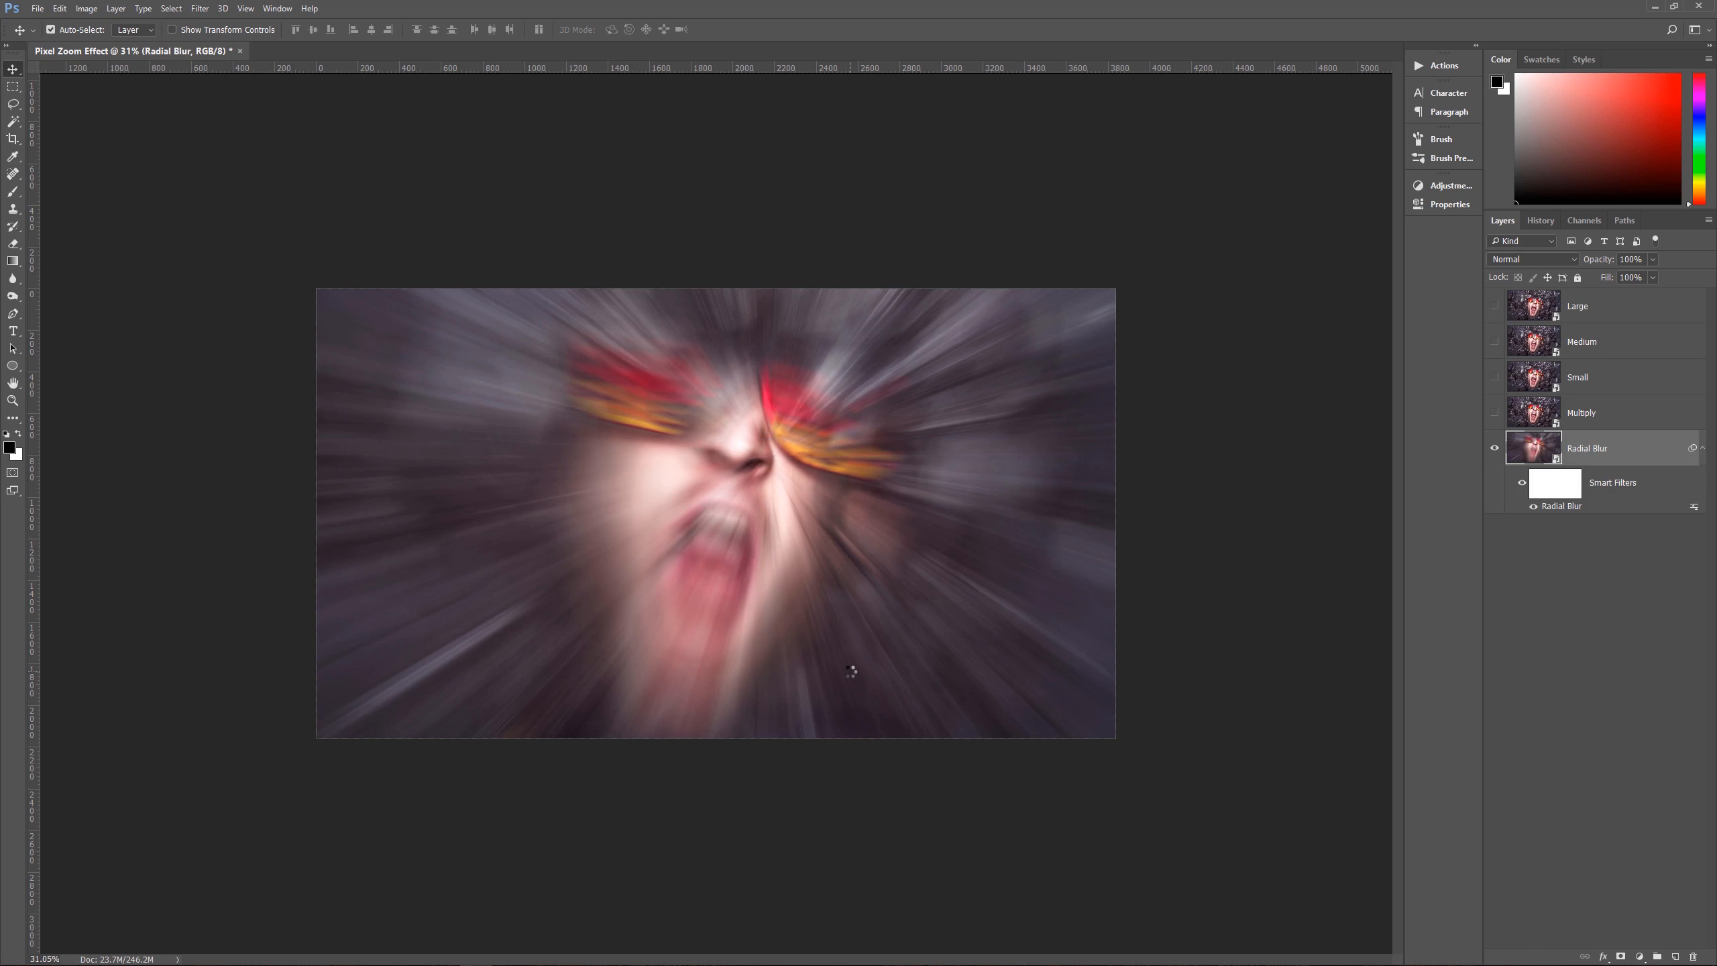
# Step: Show the Multiply layer, set its blend mode to Multiply and opacity to 90%, and compare the image with and without it
pyautogui.click(1562, 414)
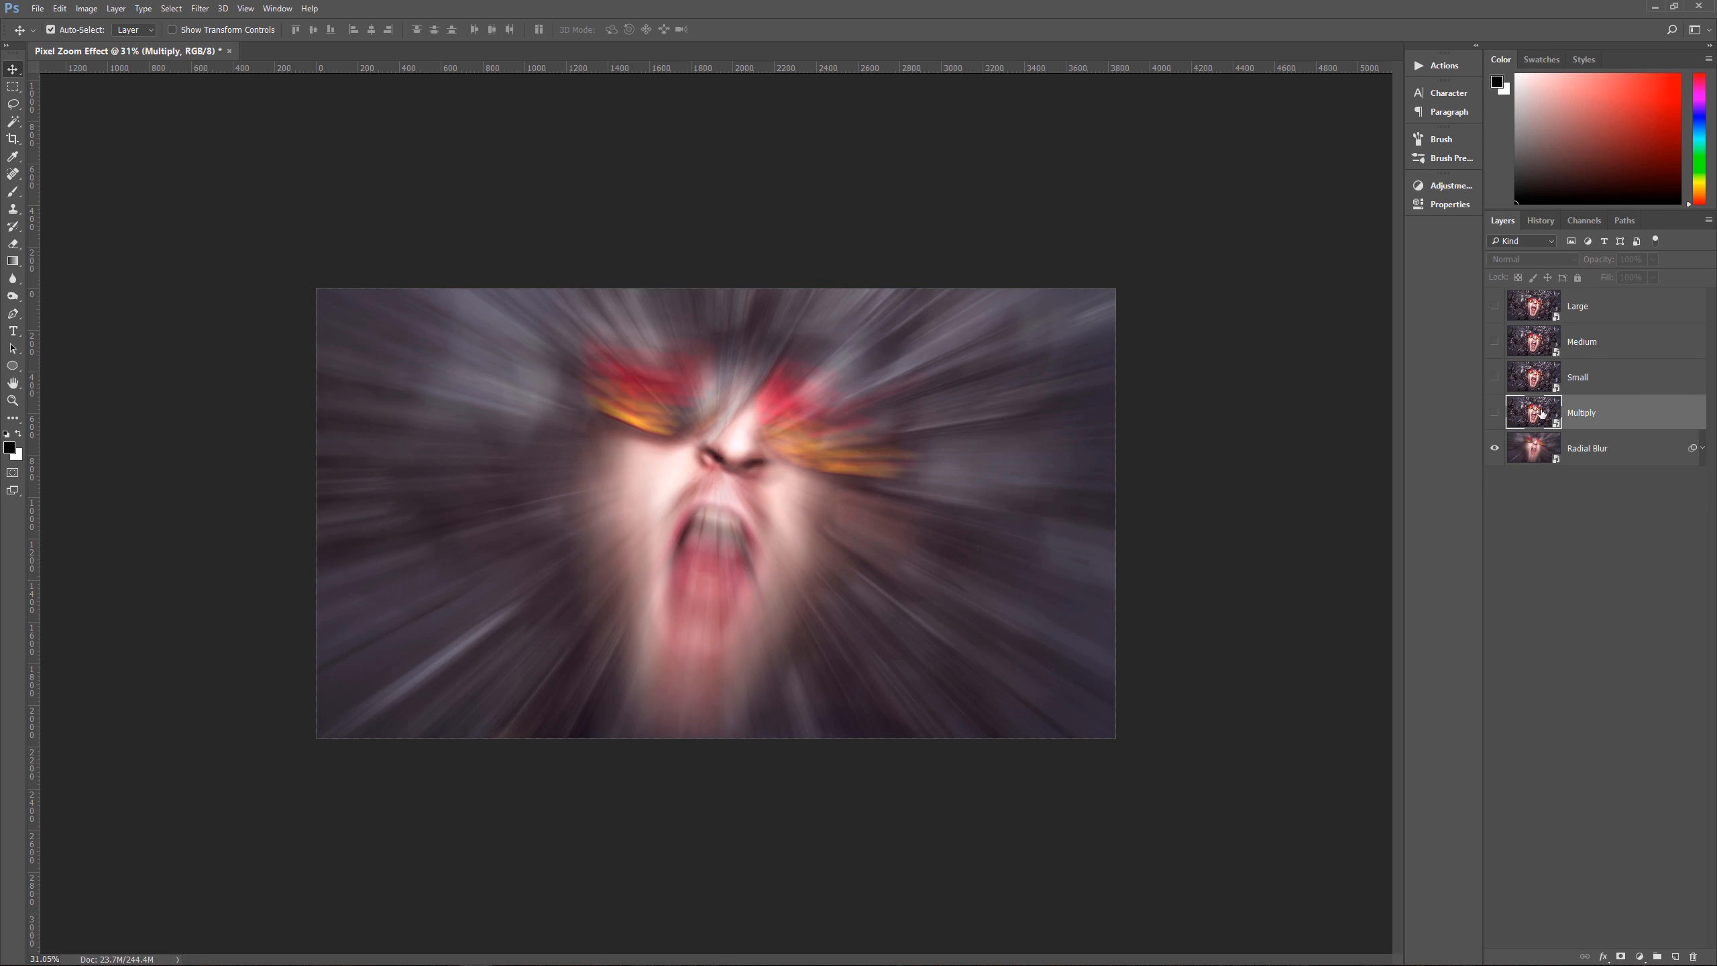
pyautogui.click(1494, 413)
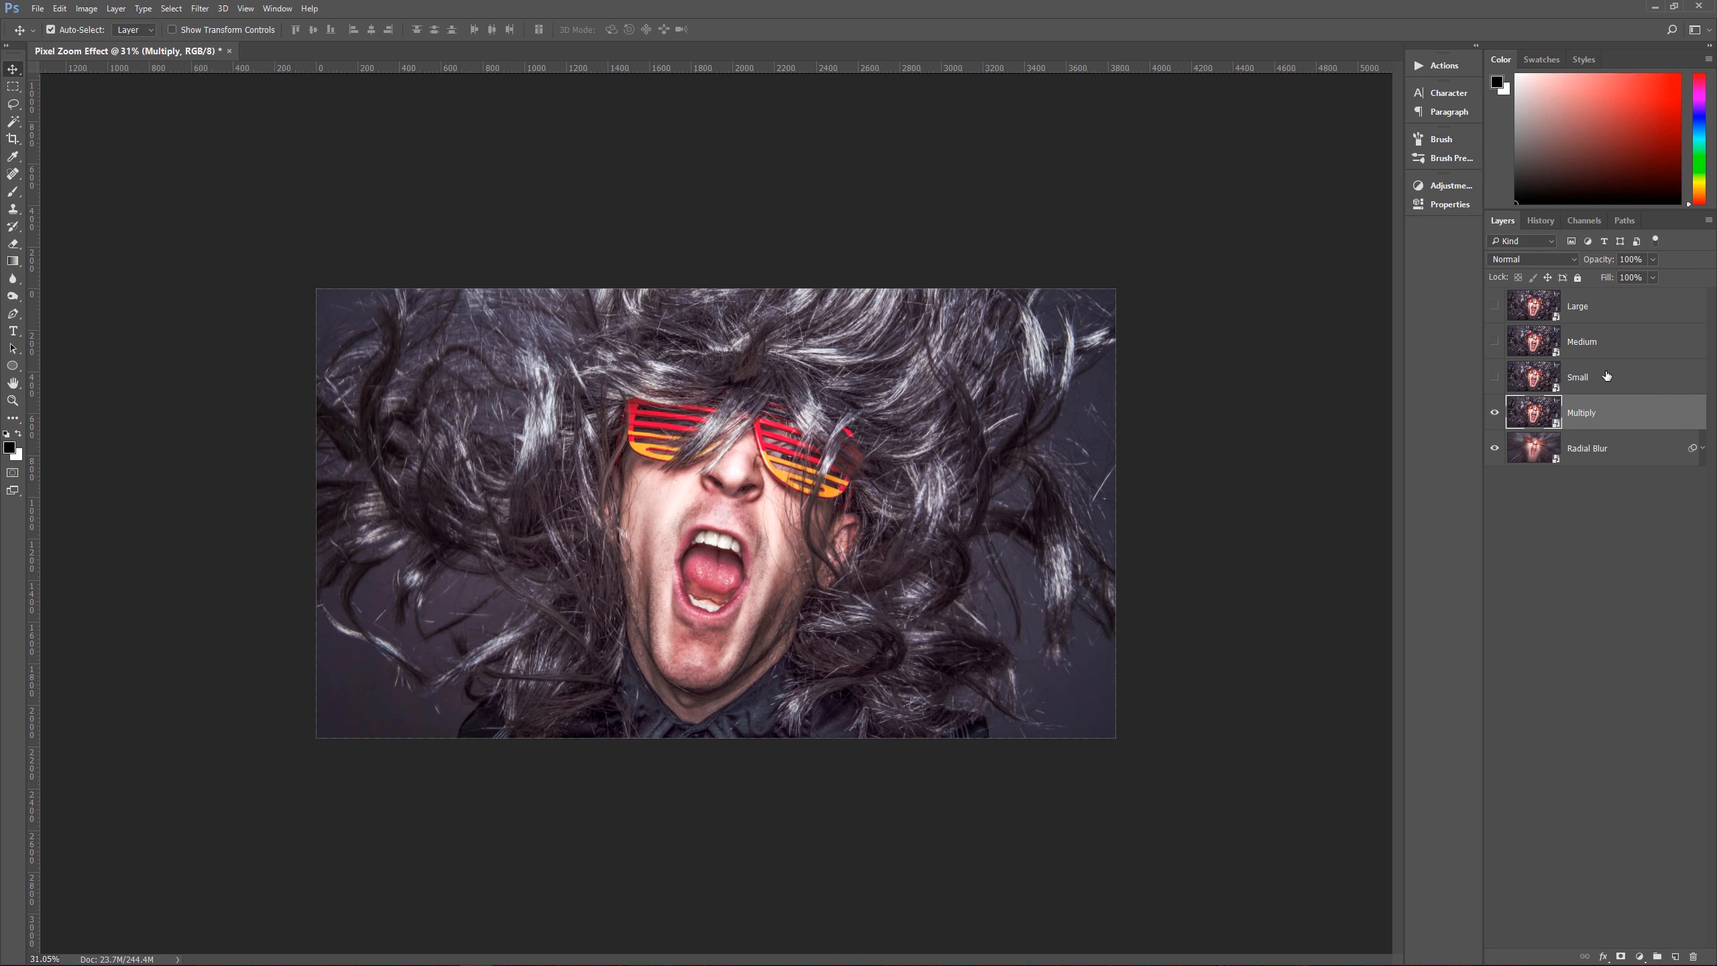
pyautogui.click(1532, 257)
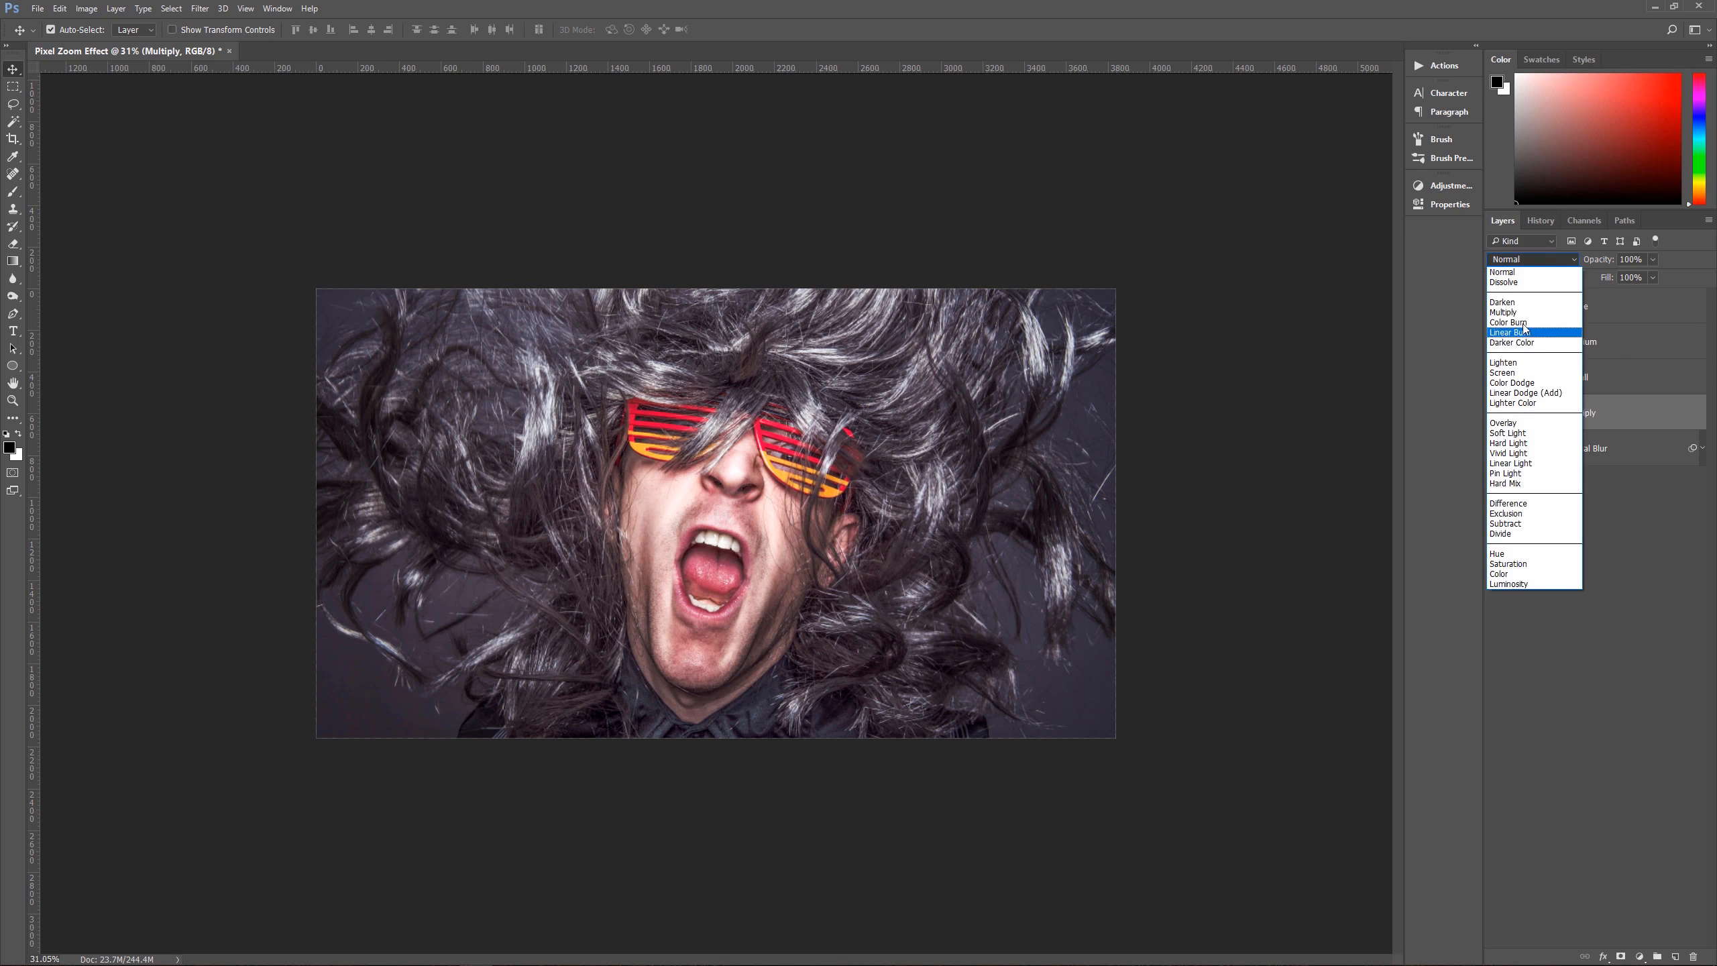
pyautogui.click(1527, 312)
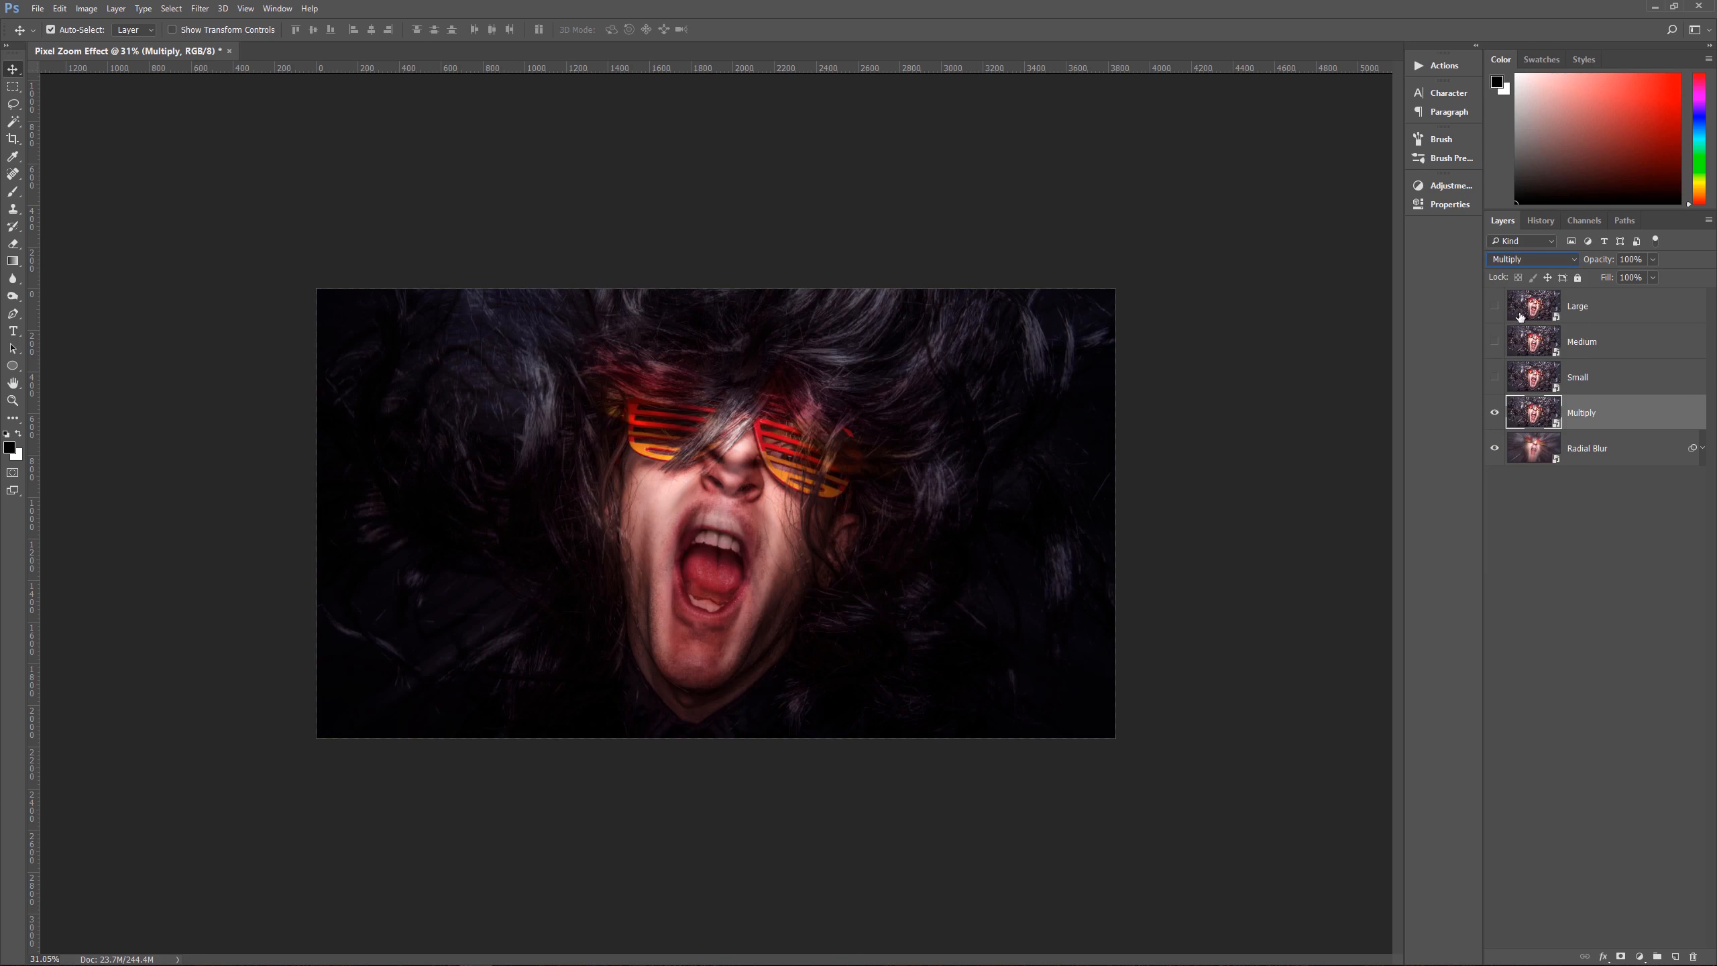
pyautogui.click(1630, 260)
pyautogui.write('90')
pyautogui.press('Return')
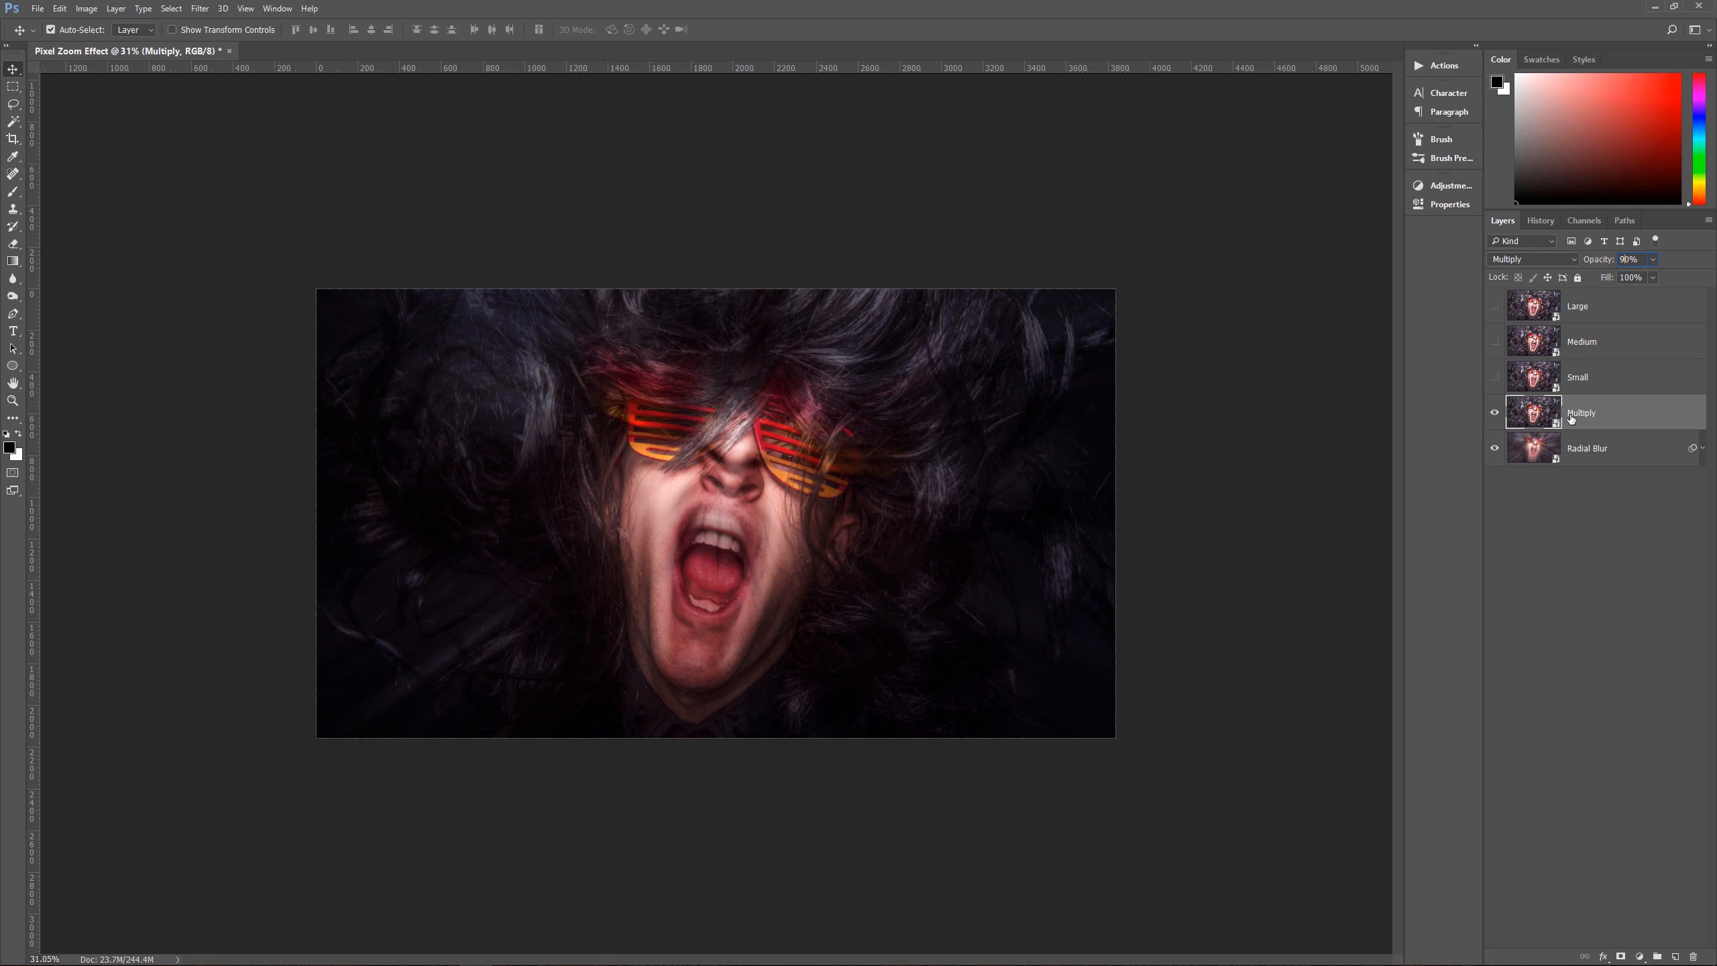
pyautogui.click(1494, 412)
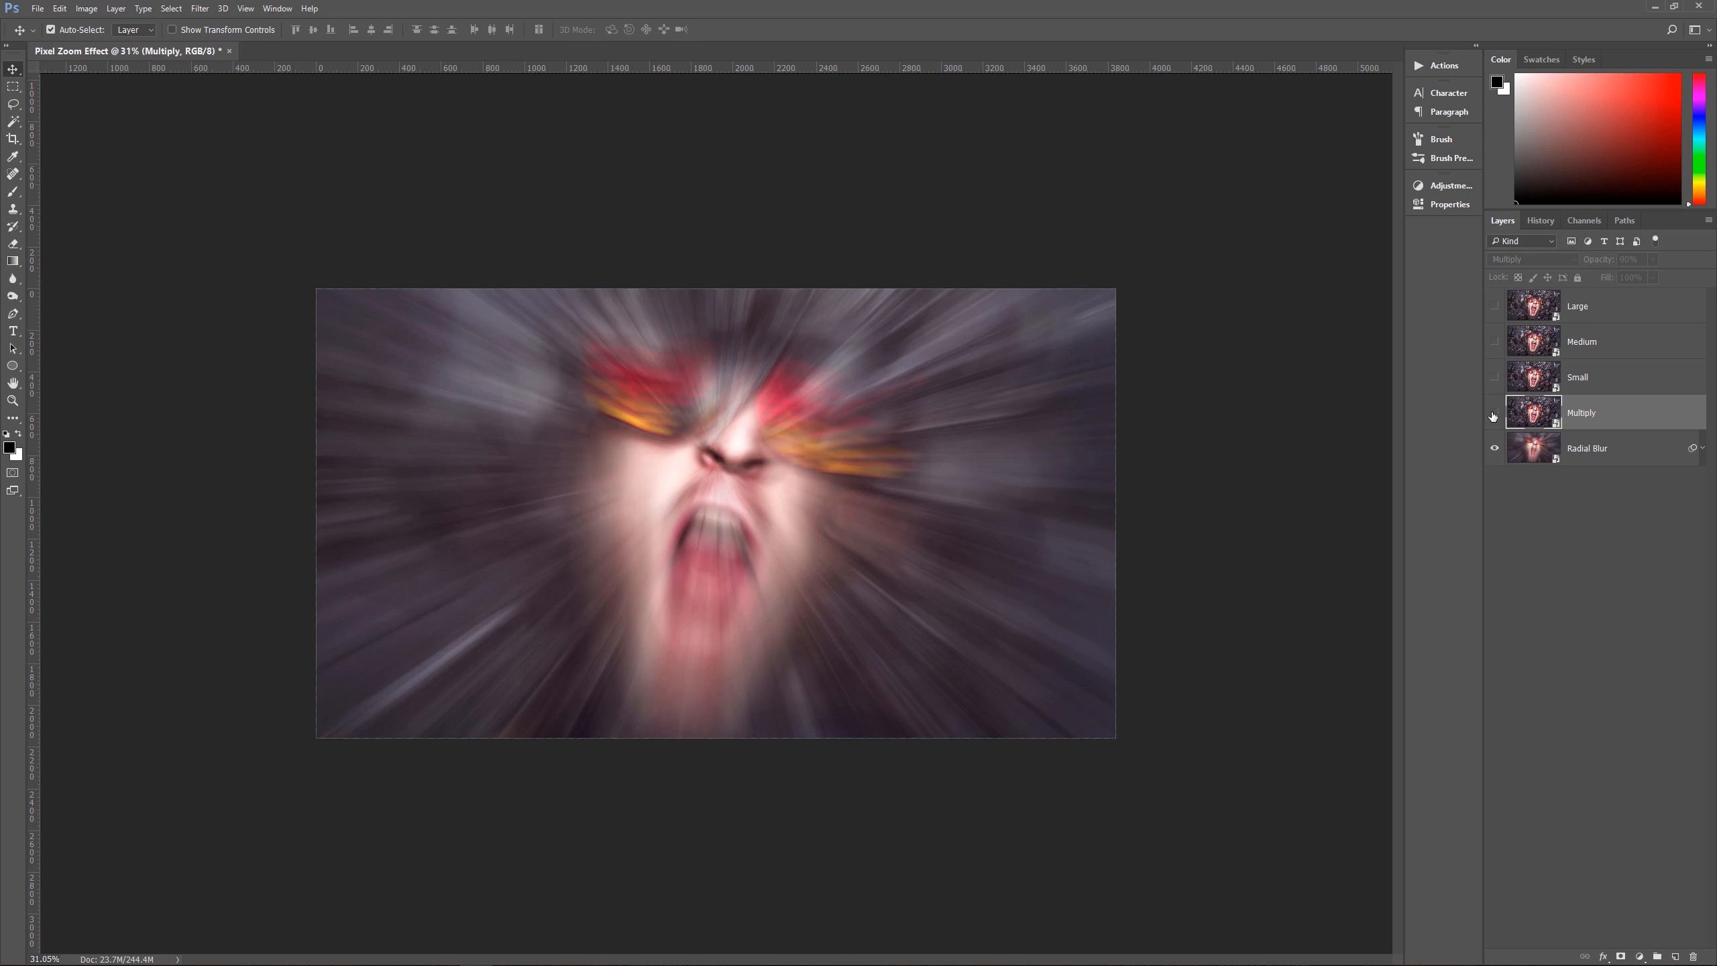
pyautogui.click(1494, 414)
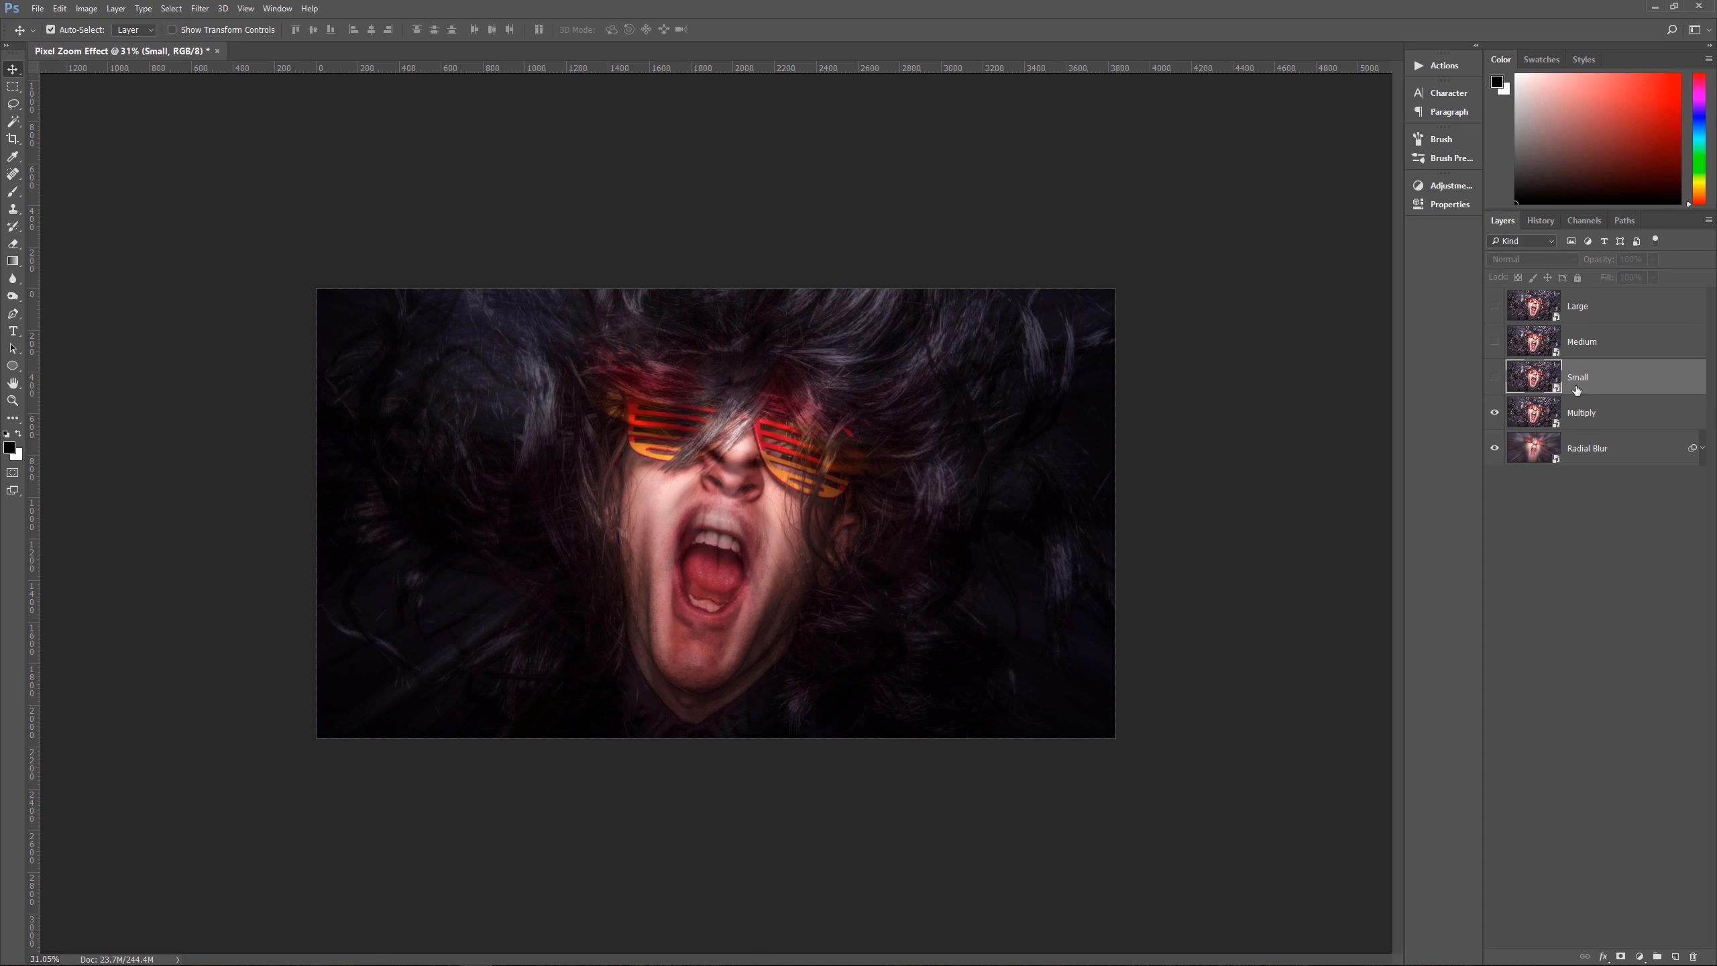
# Step: Add a Curves adjustment layer above the Multiply layer and pull the curve's white point far down to darken the image strongly
pyautogui.click(1594, 446)
pyautogui.click(1621, 422)
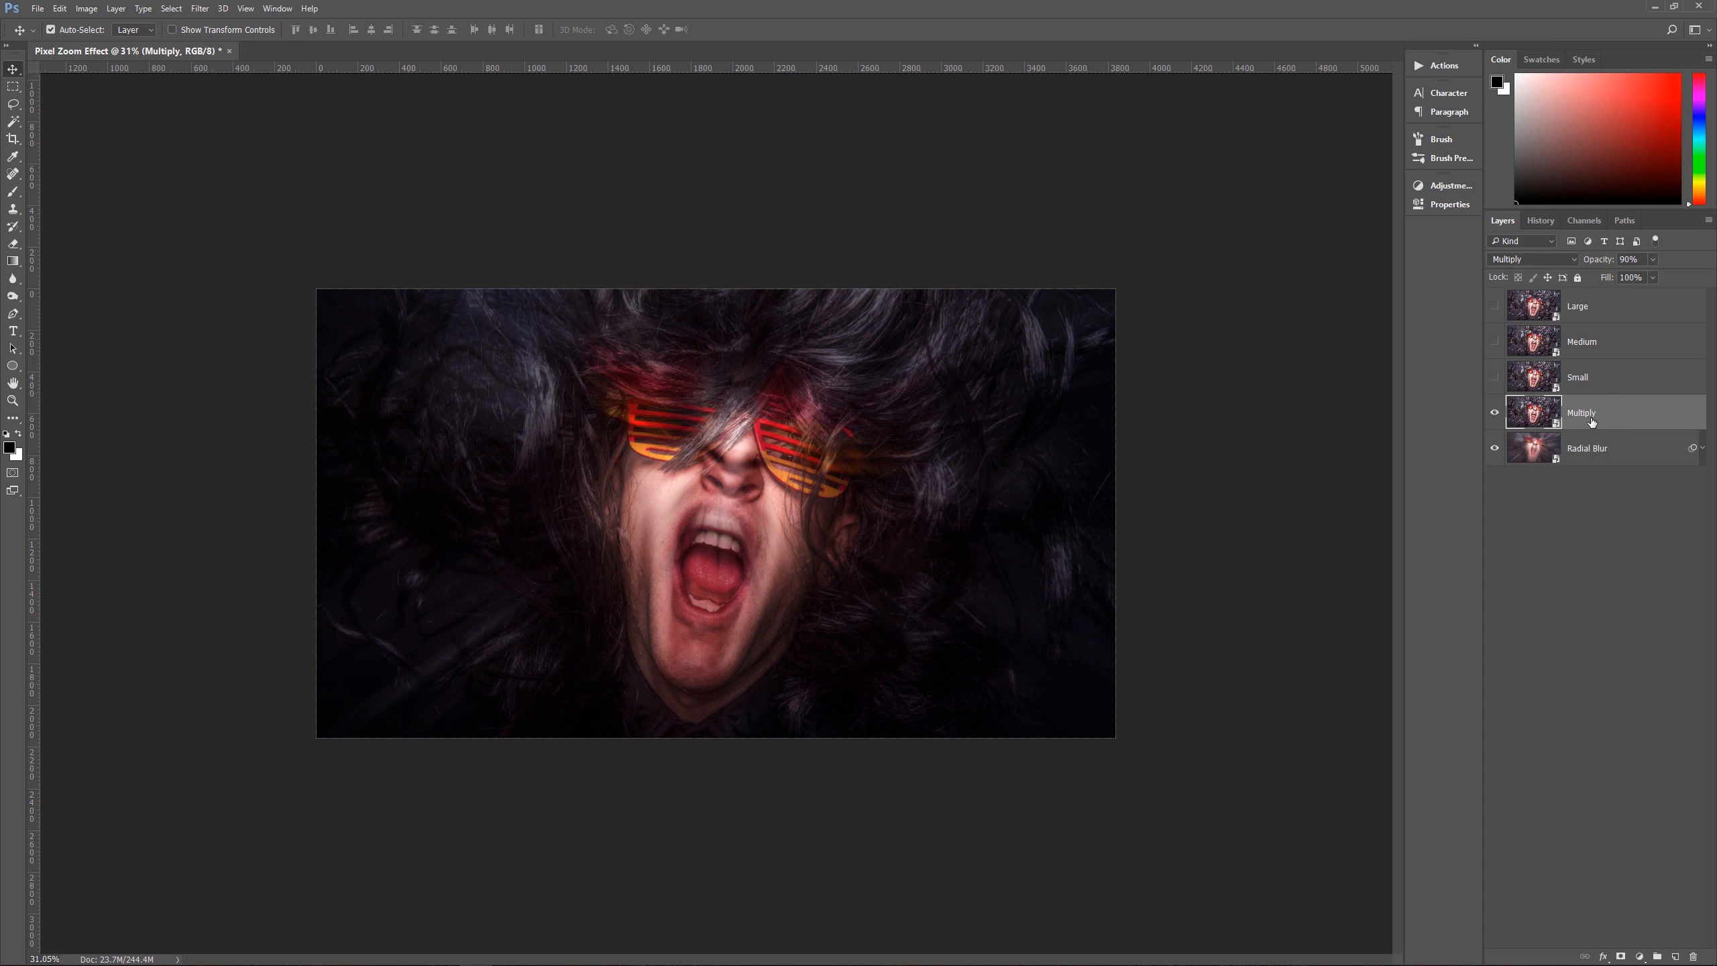
pyautogui.click(1640, 958)
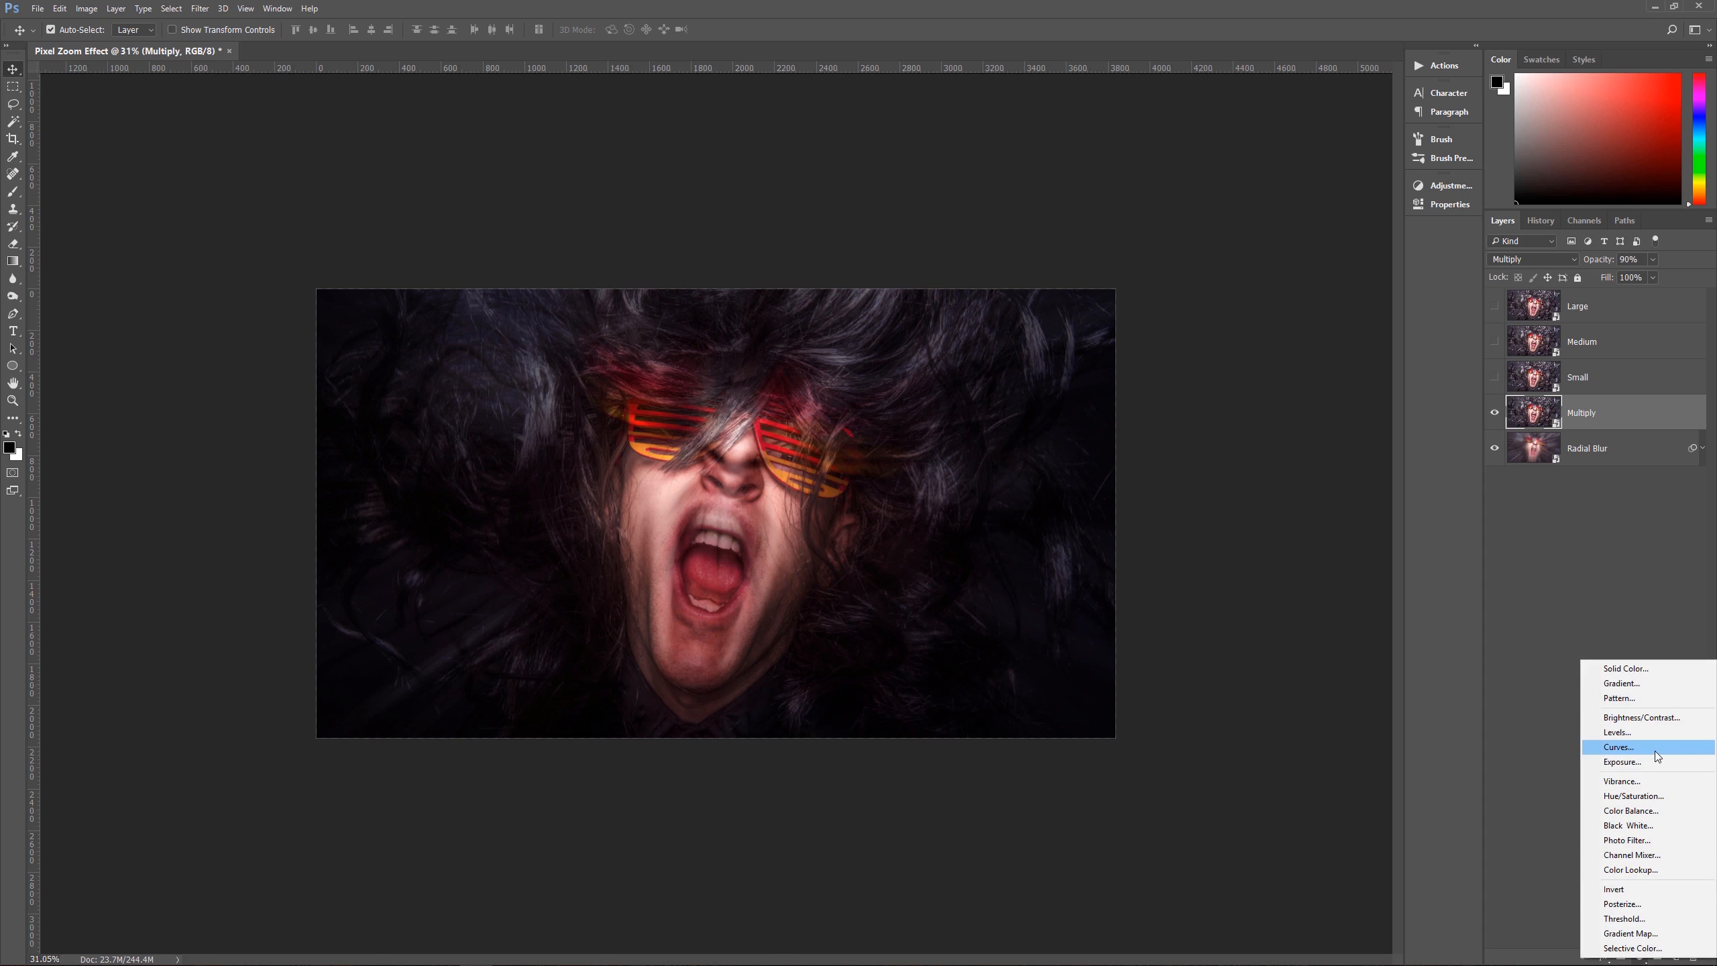
pyautogui.click(1629, 754)
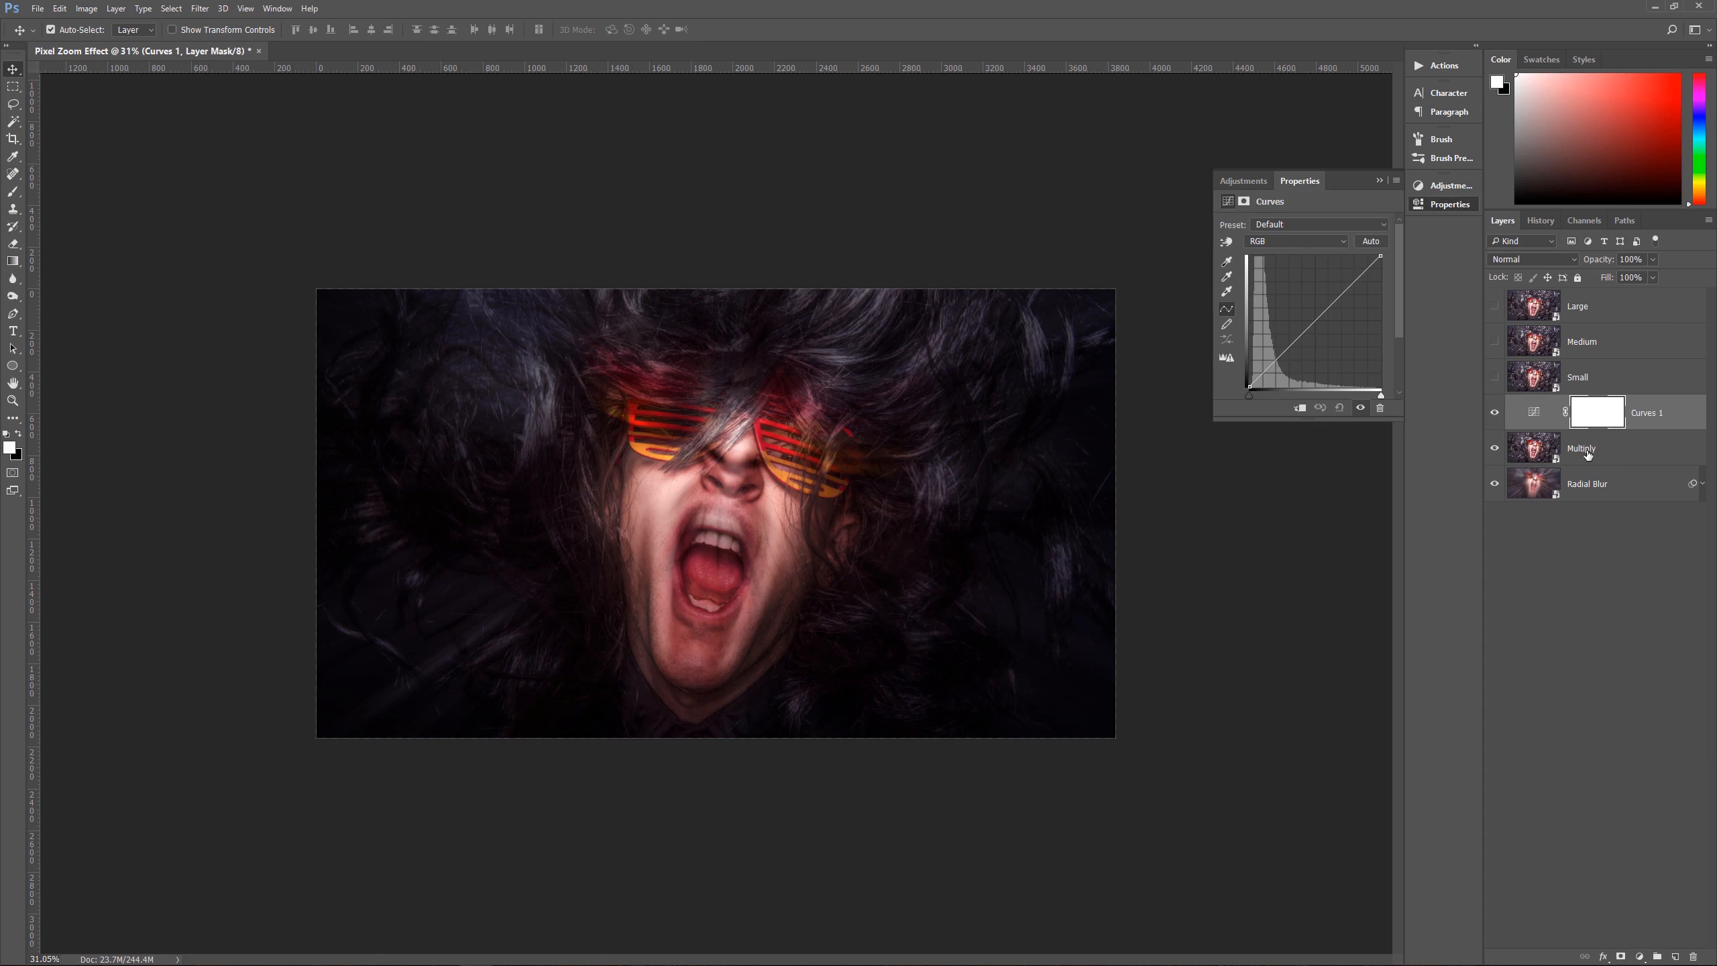
pyautogui.moveTo(1381, 257); pyautogui.dragTo(1403, 357)
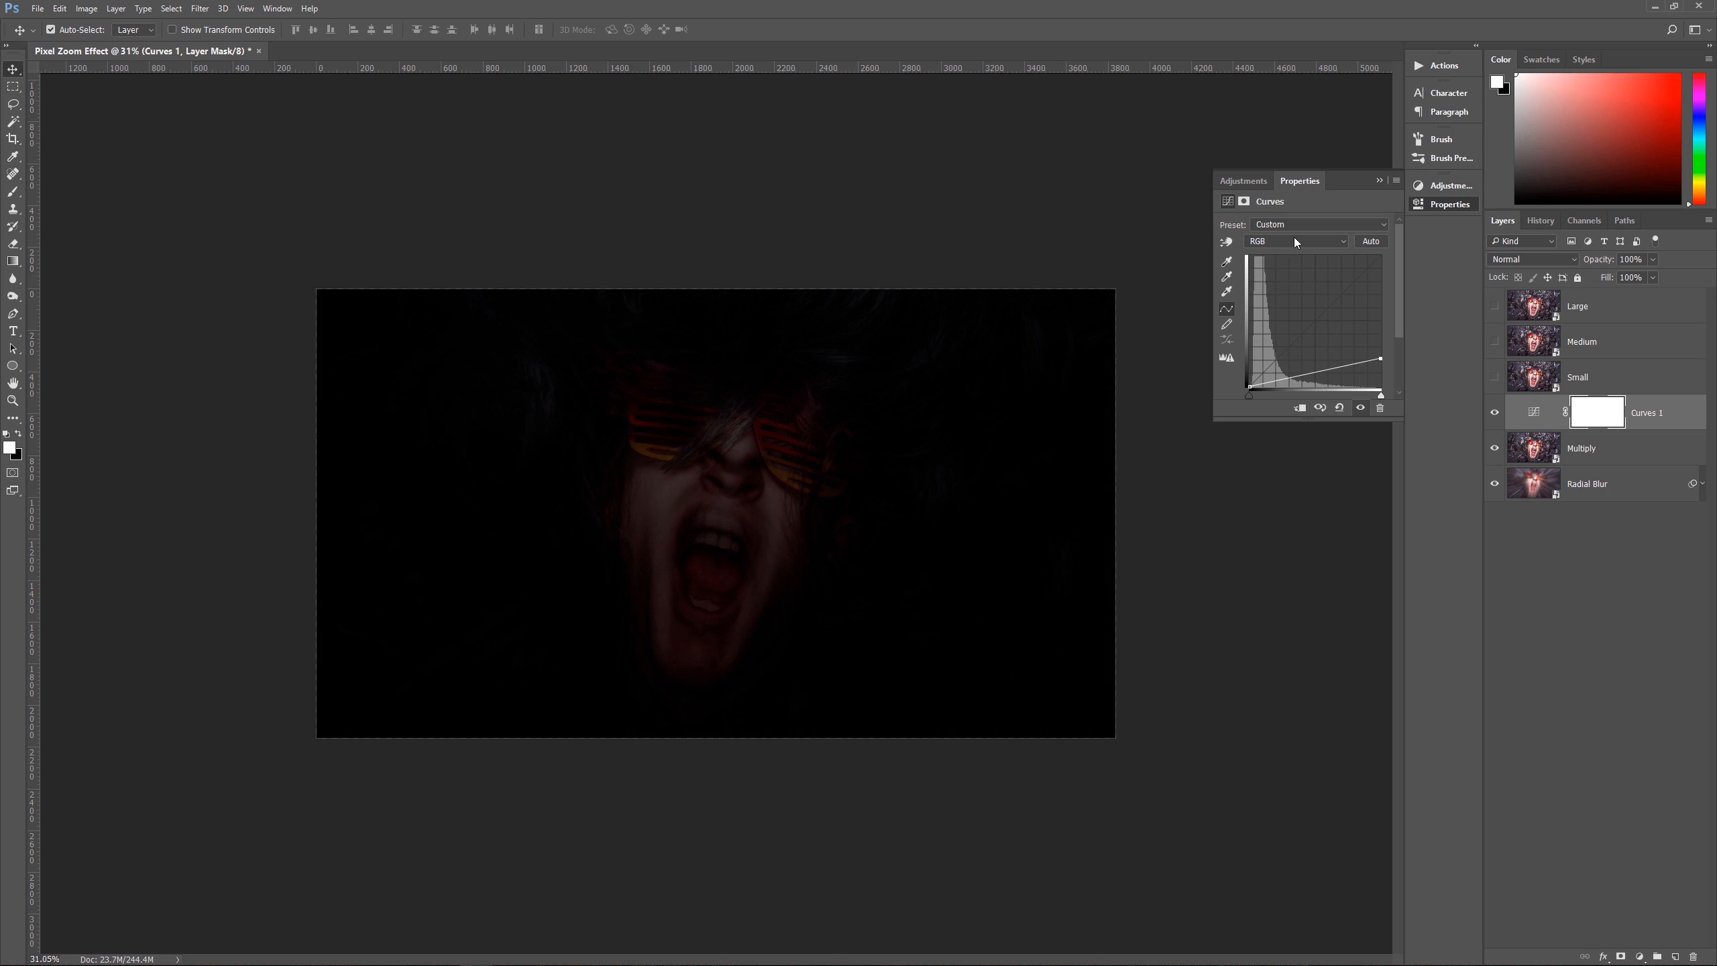
# Step: Set the feather of the Curves layer's mask to 175 px and select that mask
pyautogui.click(1244, 201)
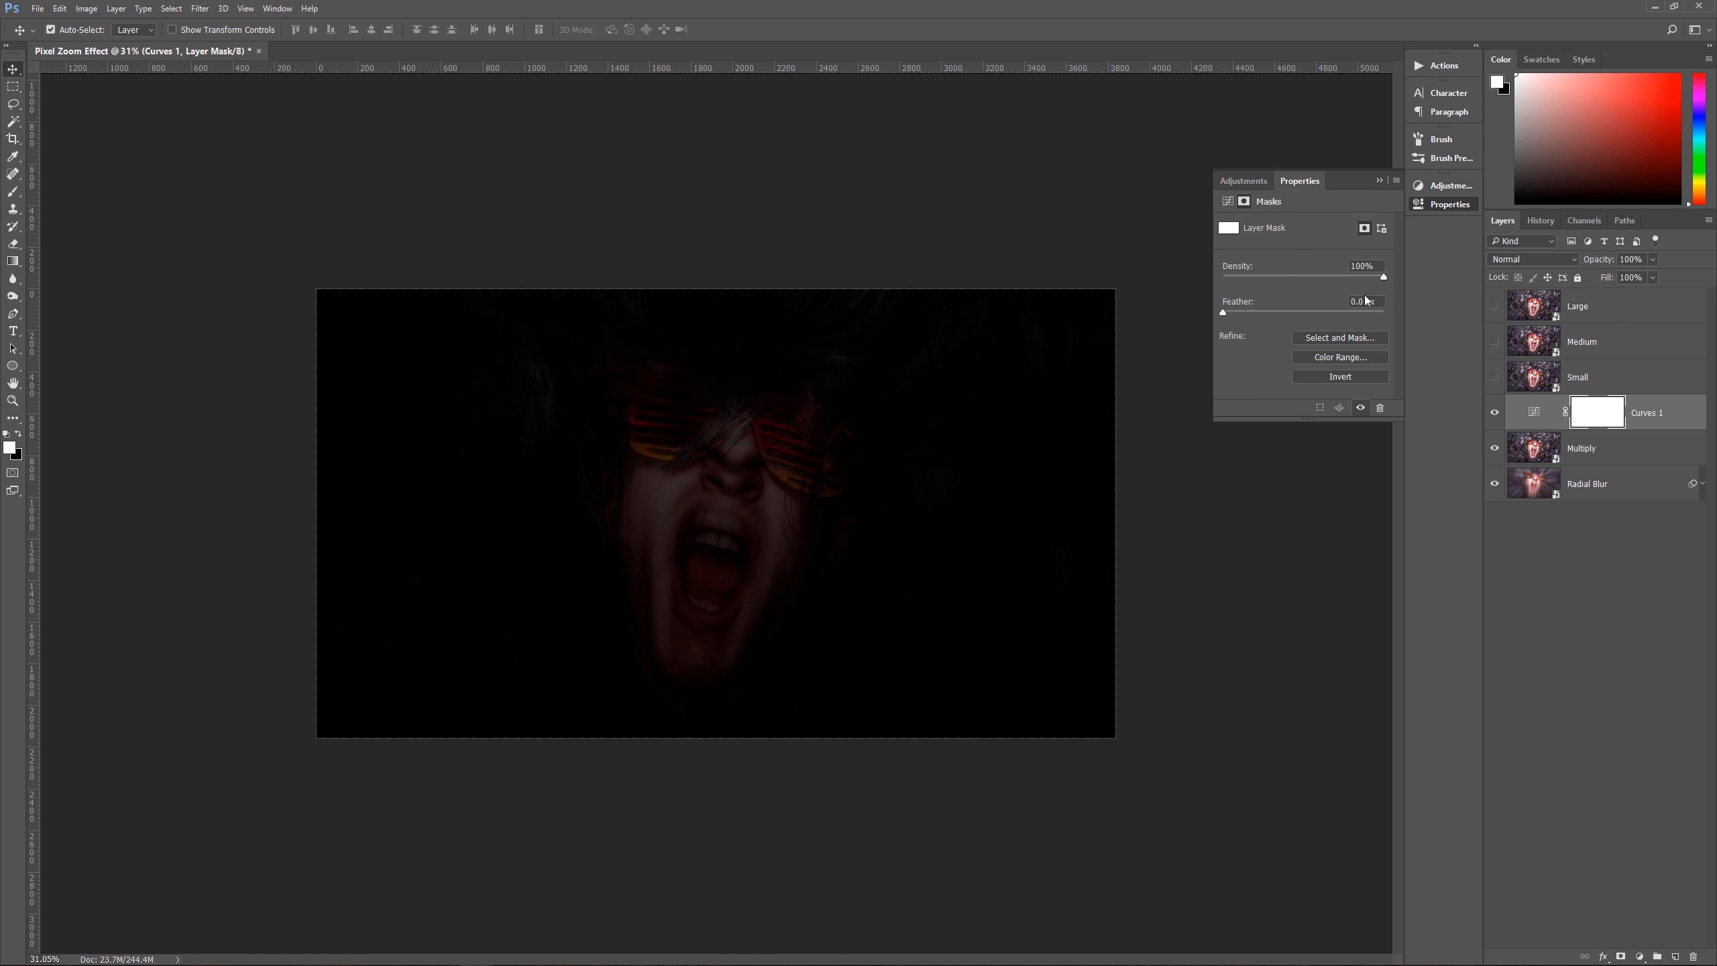
pyautogui.click(1315, 312)
pyautogui.click(1653, 412)
pyautogui.click(1609, 419)
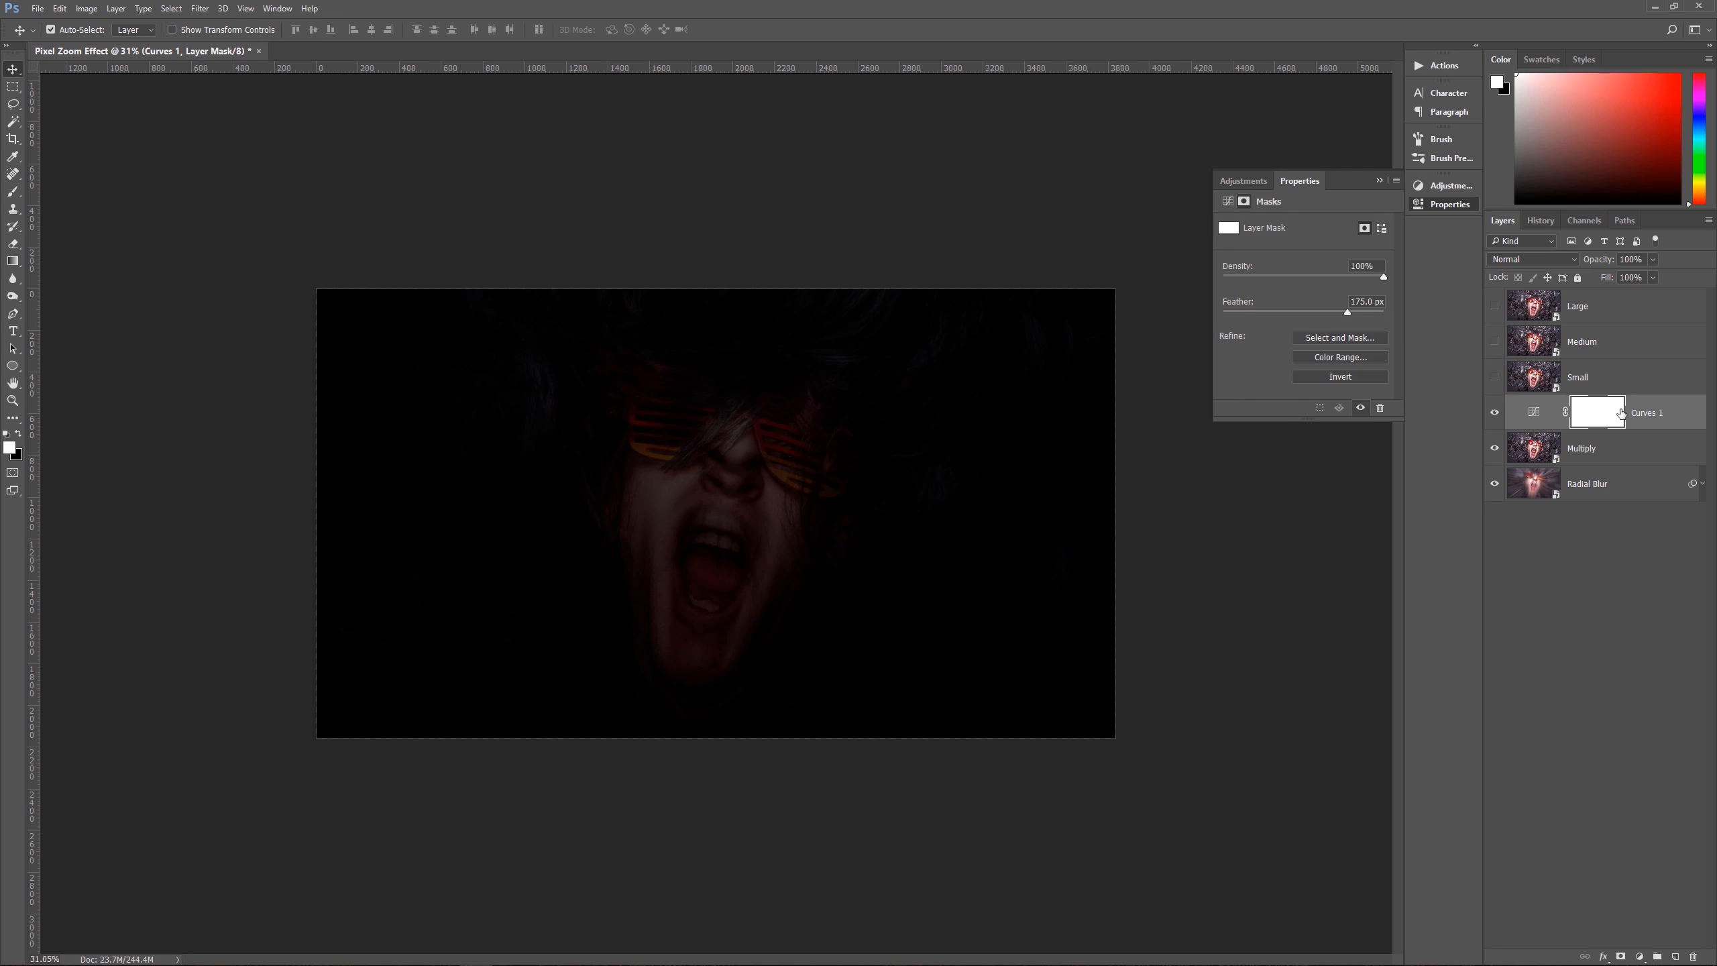
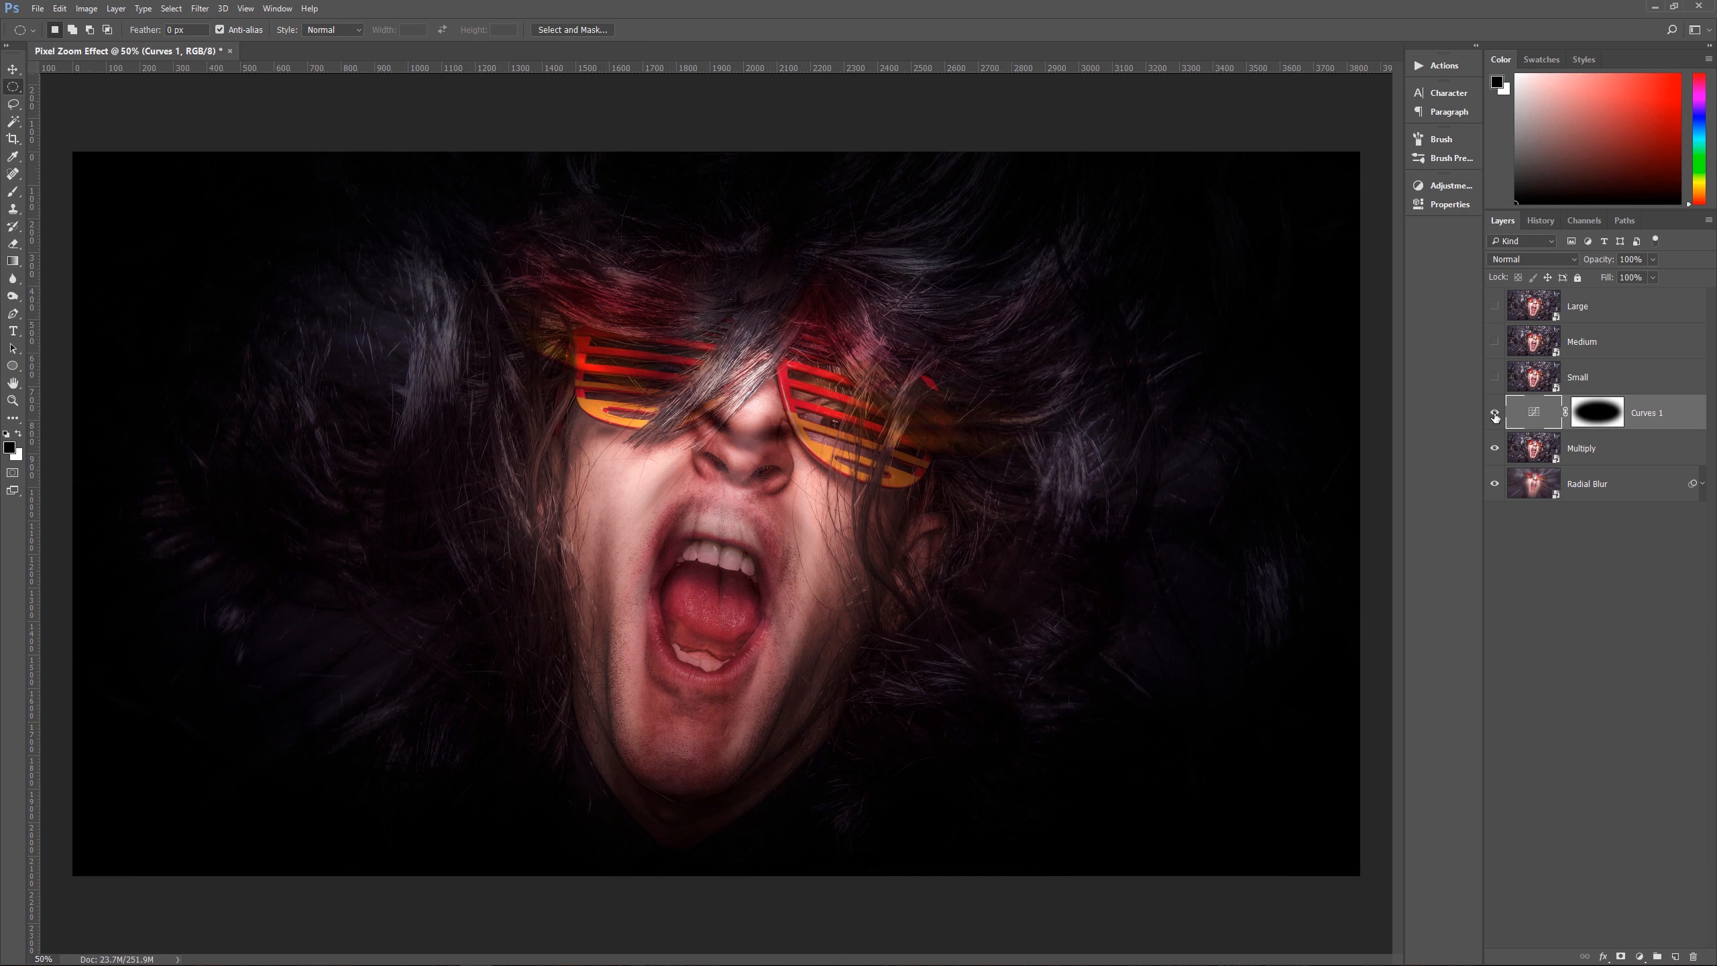
# Step: Select the Large layer and make it visible
pyautogui.click(1593, 379)
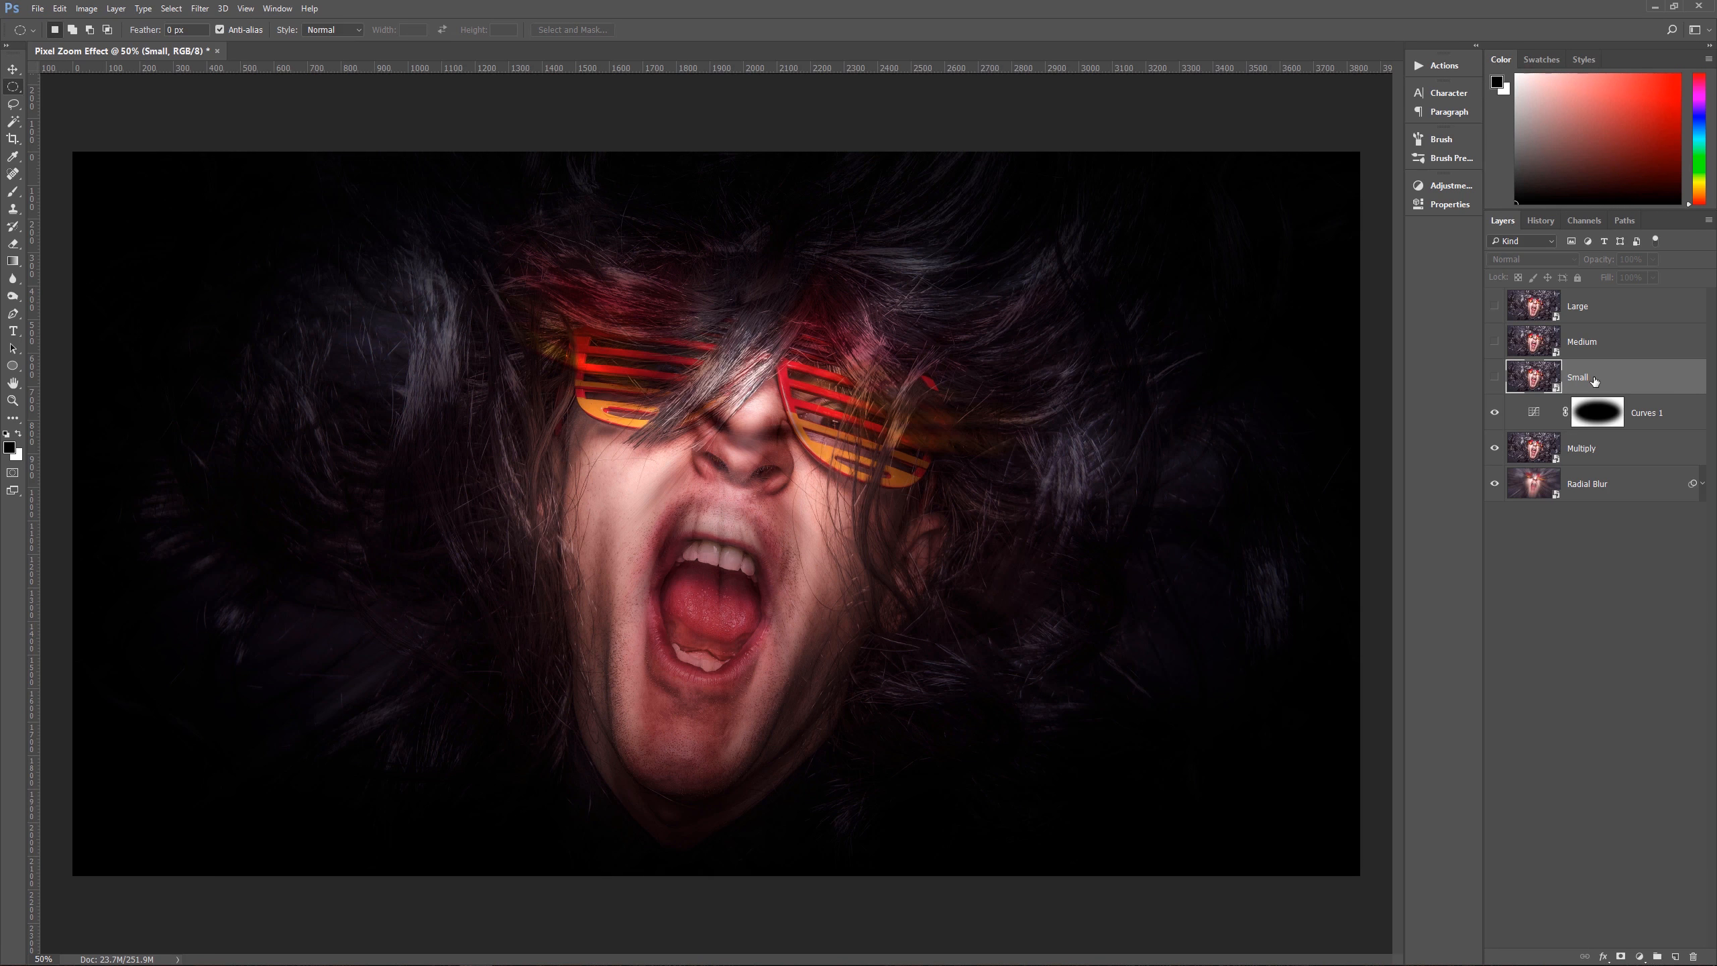
pyautogui.click(1558, 312)
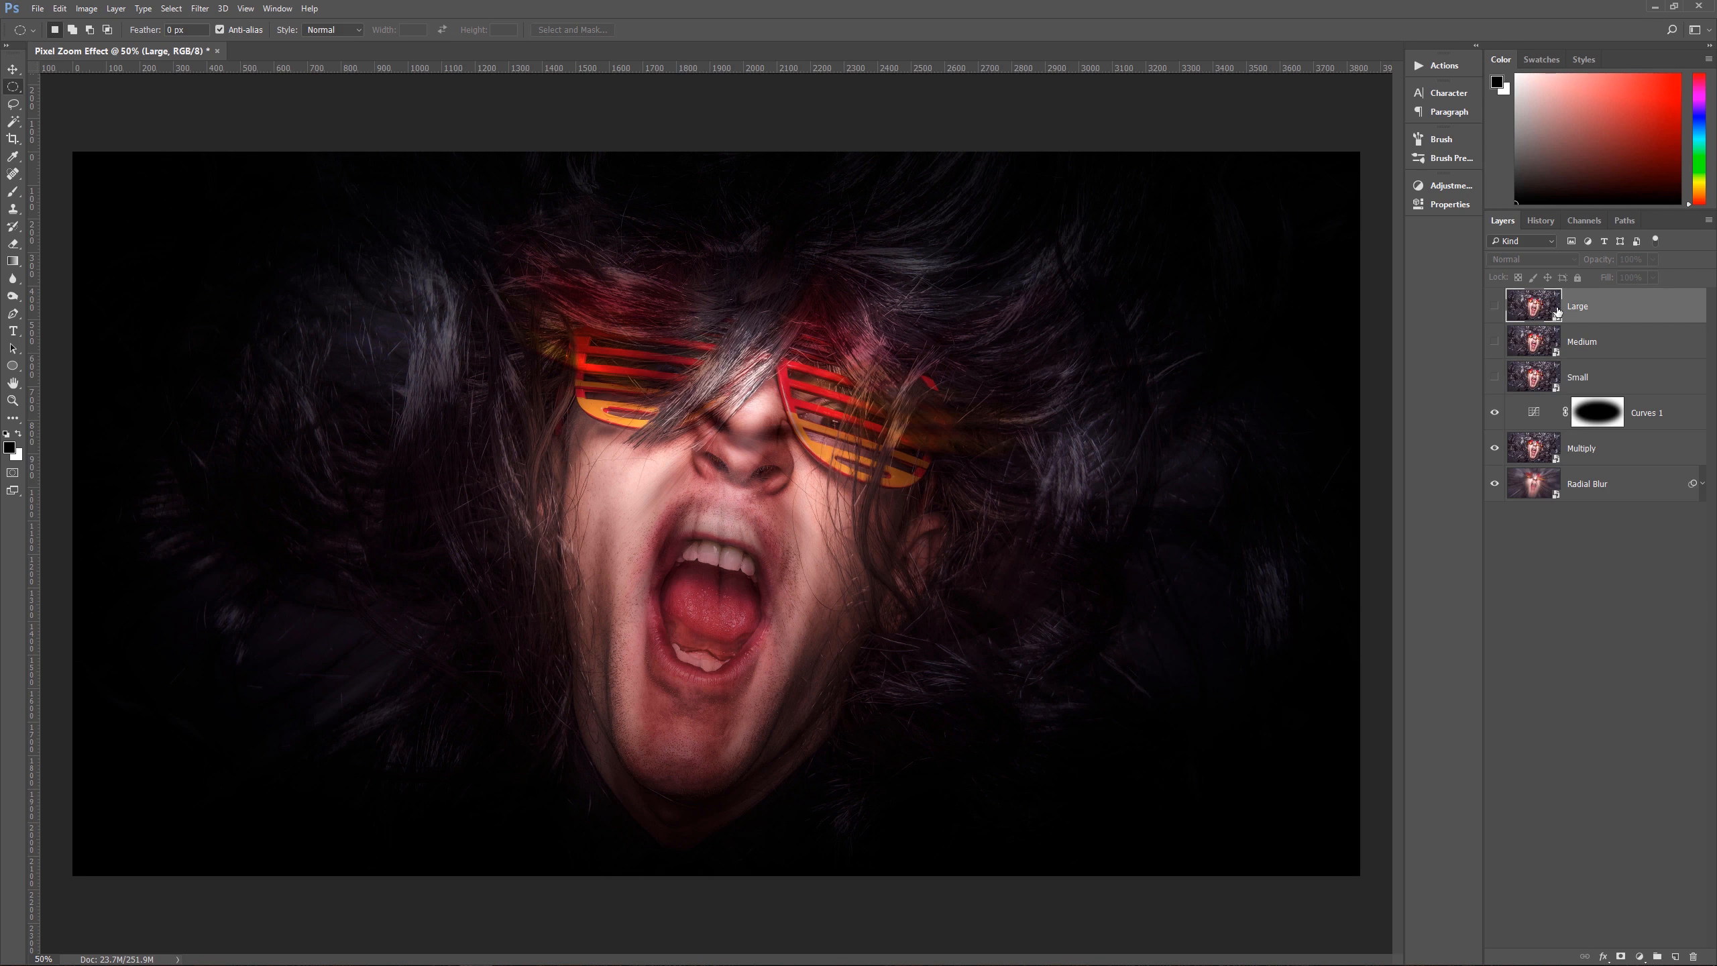
pyautogui.click(1495, 306)
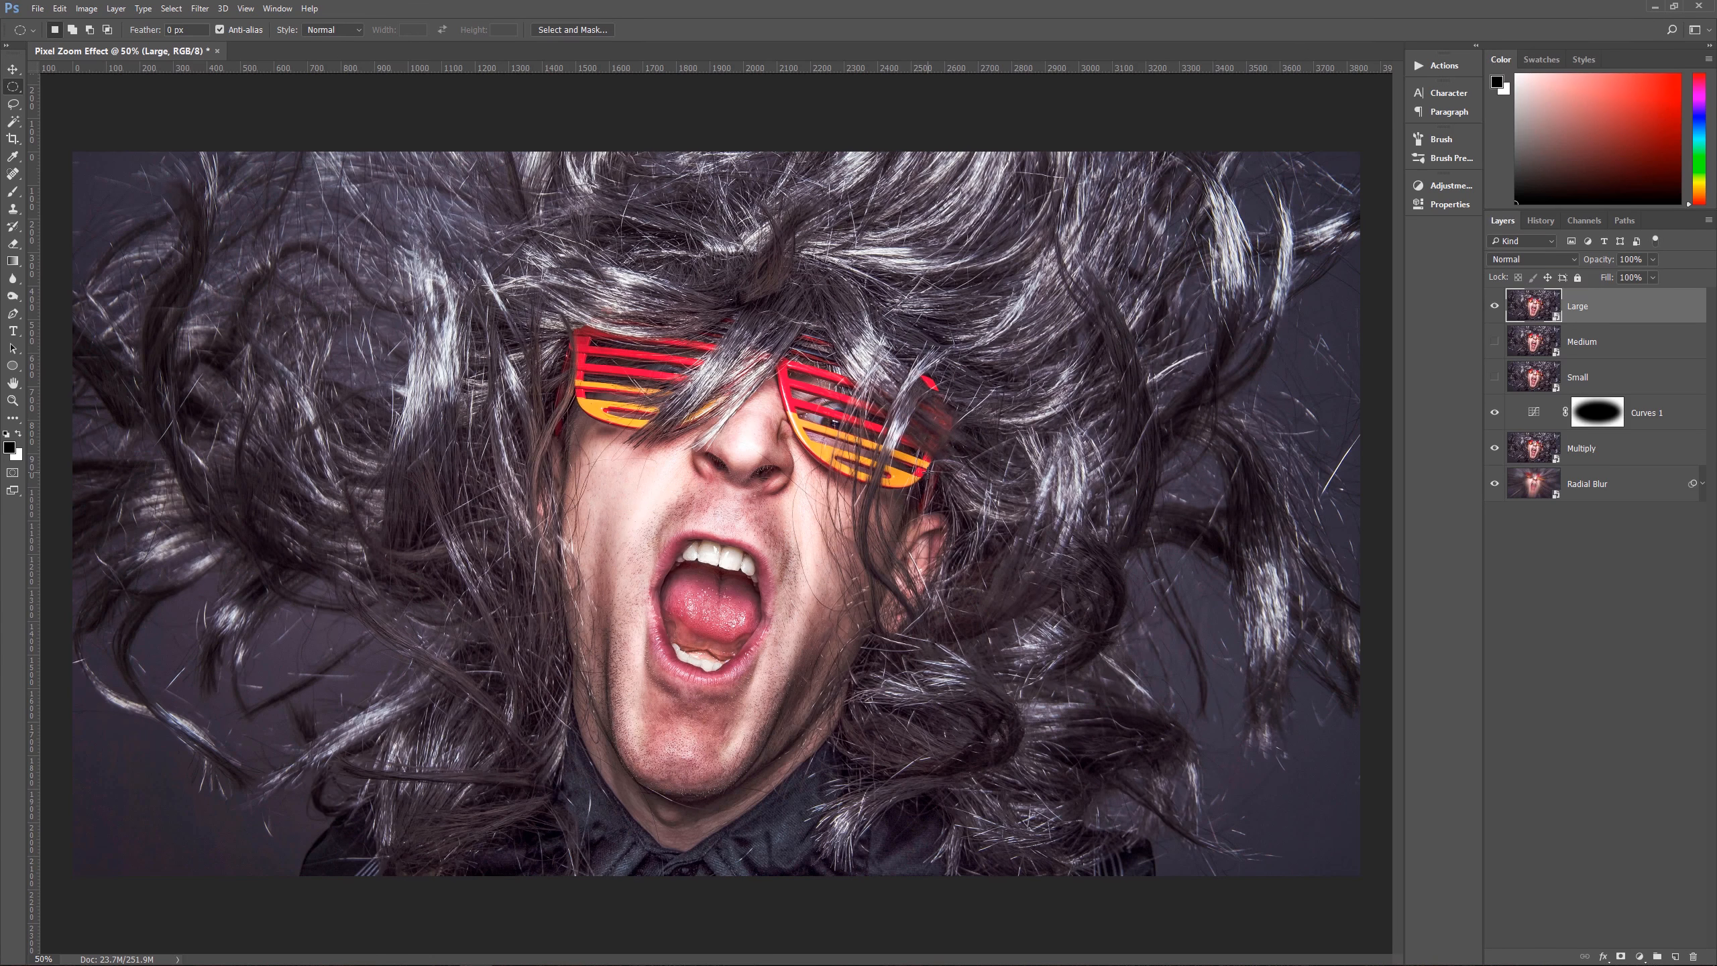
# Step: Set the Rectangular Marquee tool to a fixed size of 200 px wide by 500 px high
pyautogui.press('m')
pyautogui.hotkey('shift', 'm')
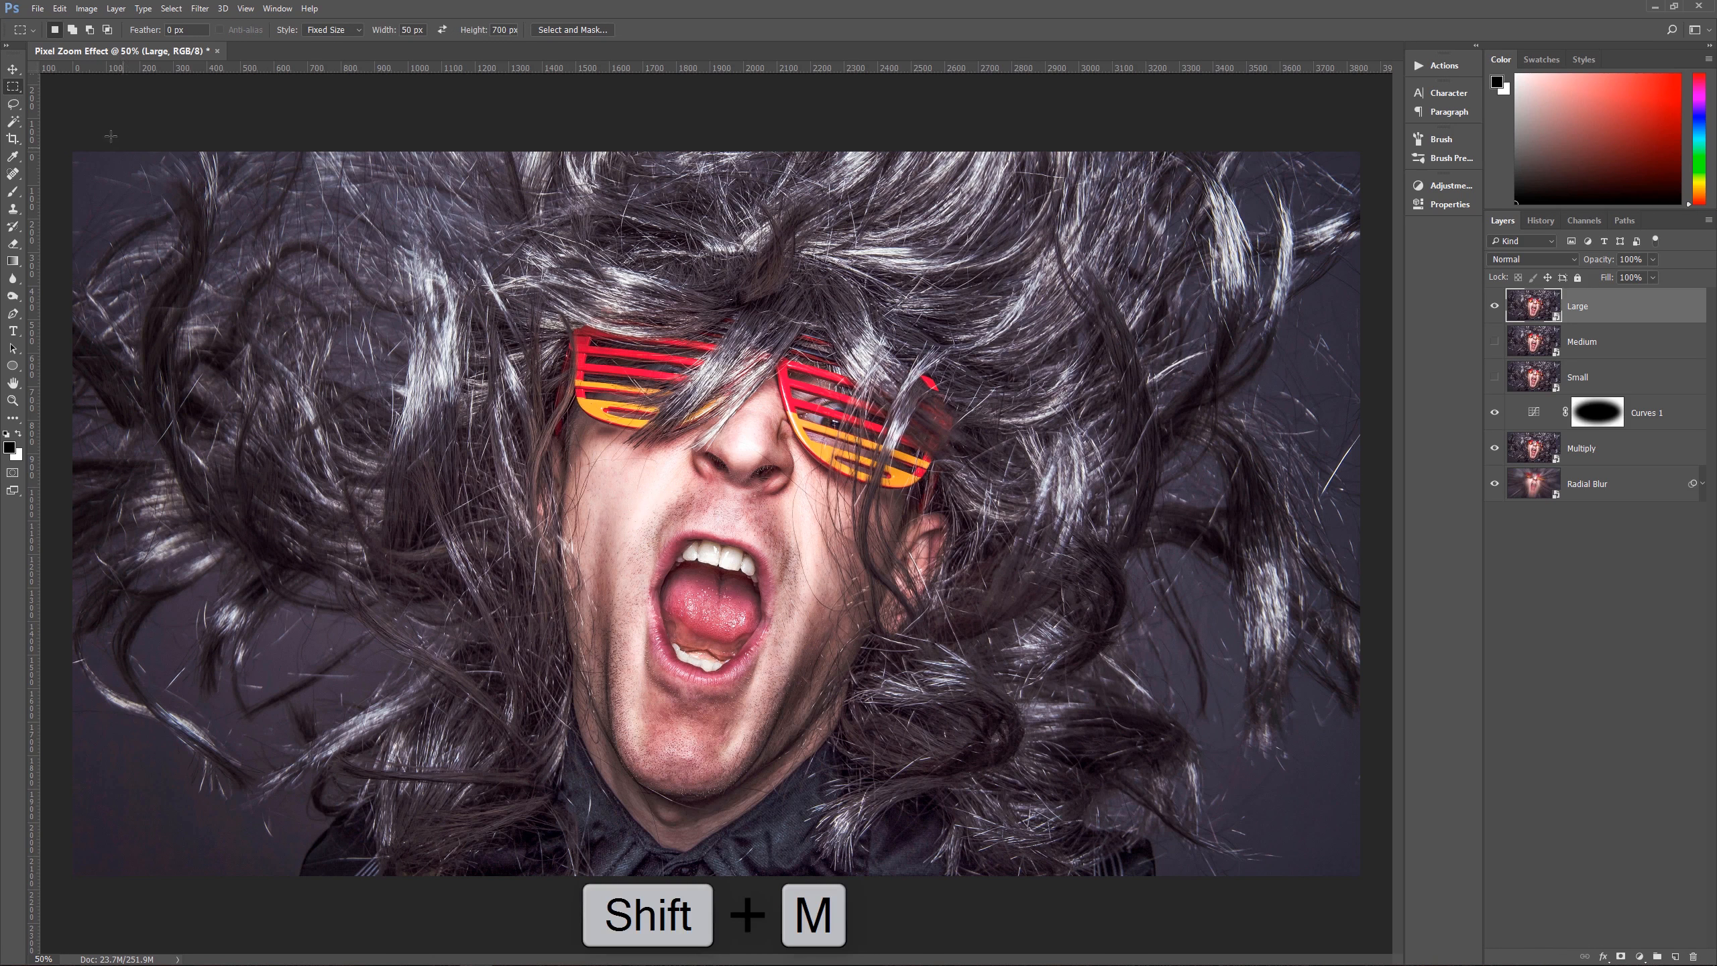
pyautogui.rightClick(9, 90)
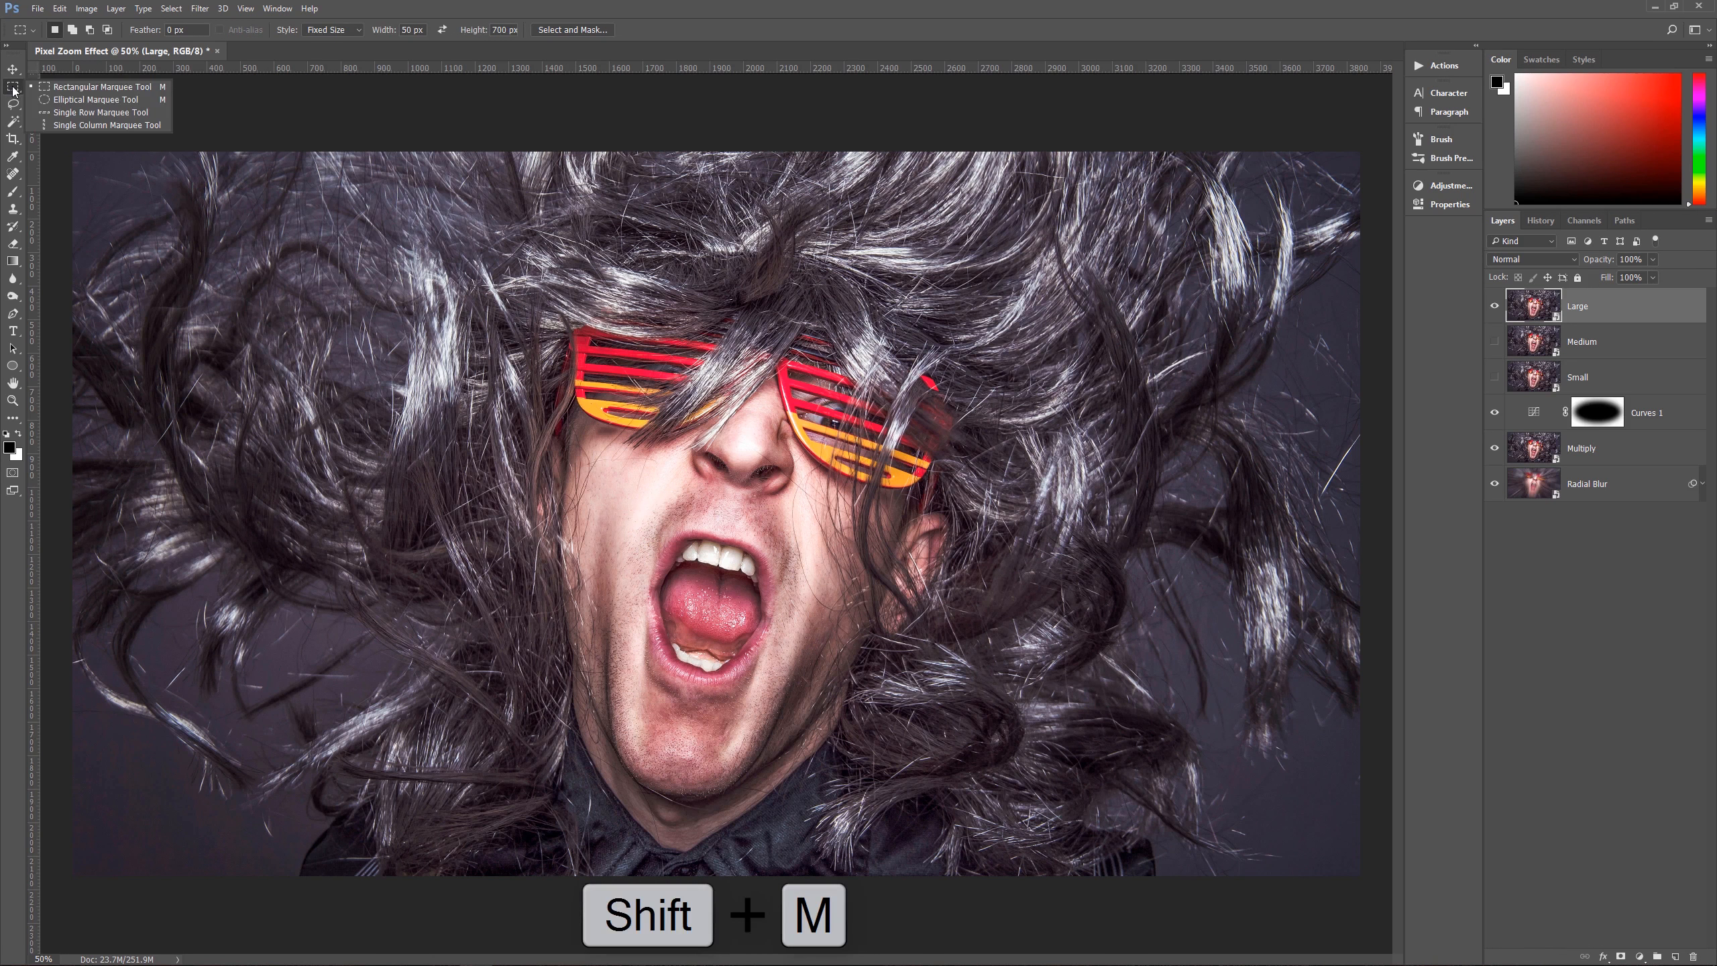
pyautogui.click(106, 93)
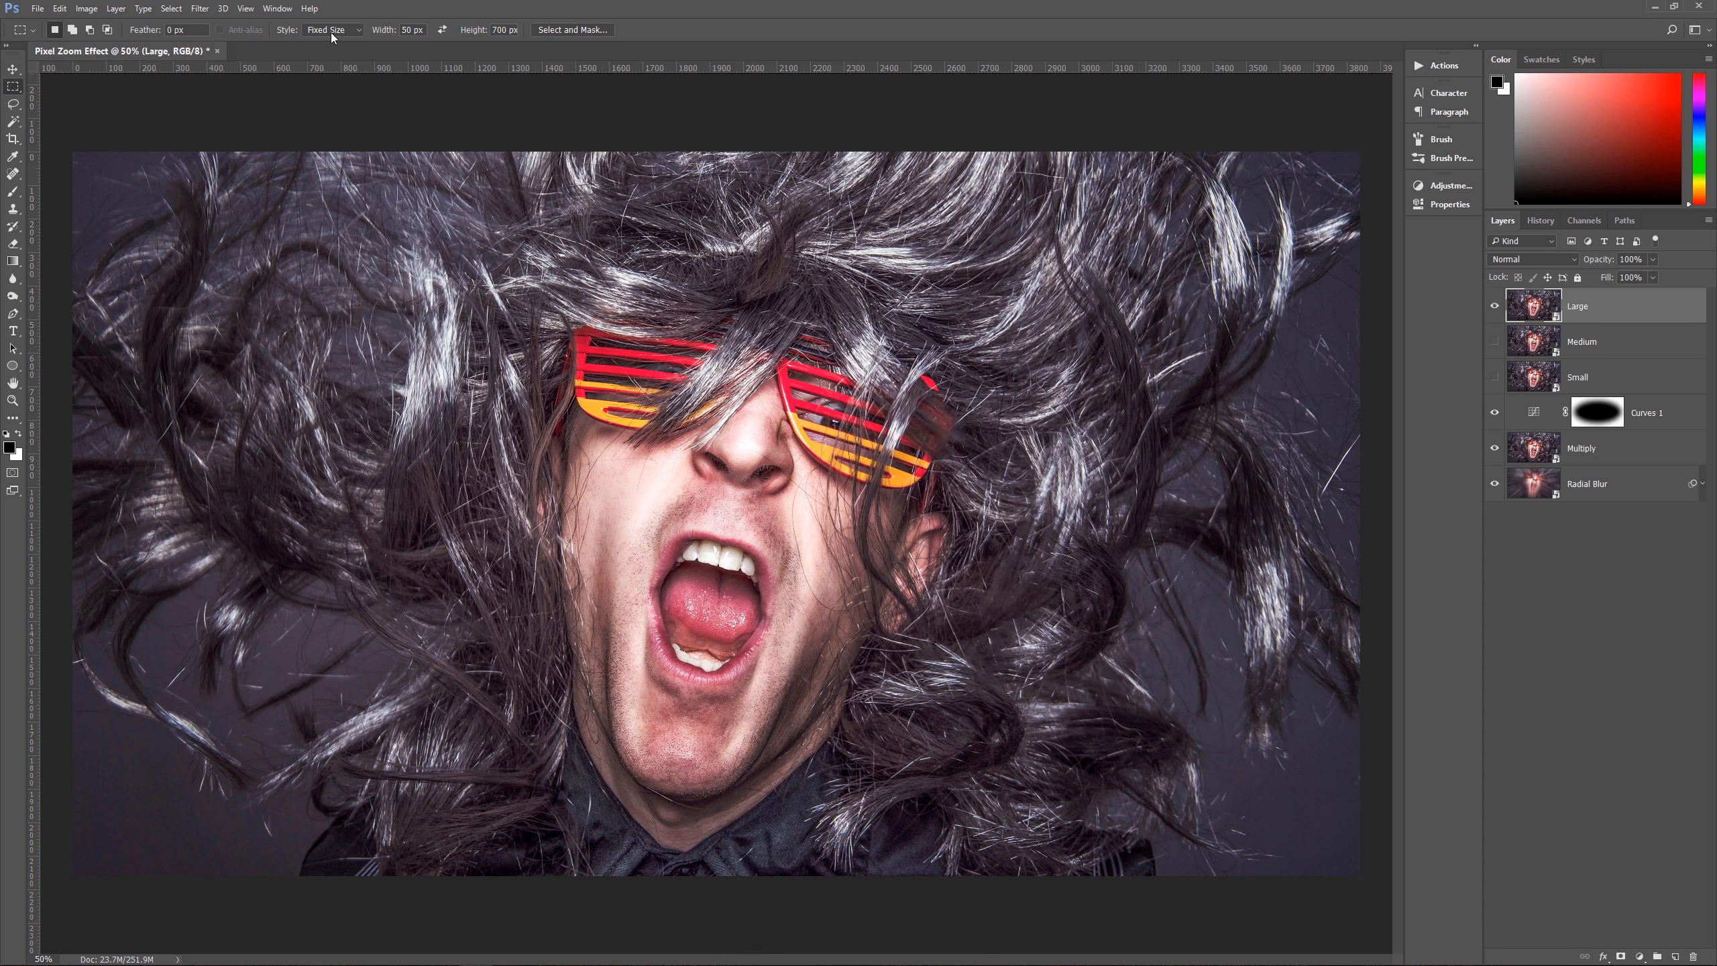
pyautogui.click(409, 30)
pyautogui.write('200500')
pyautogui.press('Return')
# Step: Place the fixed-size selection over the nose area and fill it with black on a new layer above Large, clearing the selection
pyautogui.click(753, 340)
pyautogui.press('alt')
pyautogui.click(1675, 957)
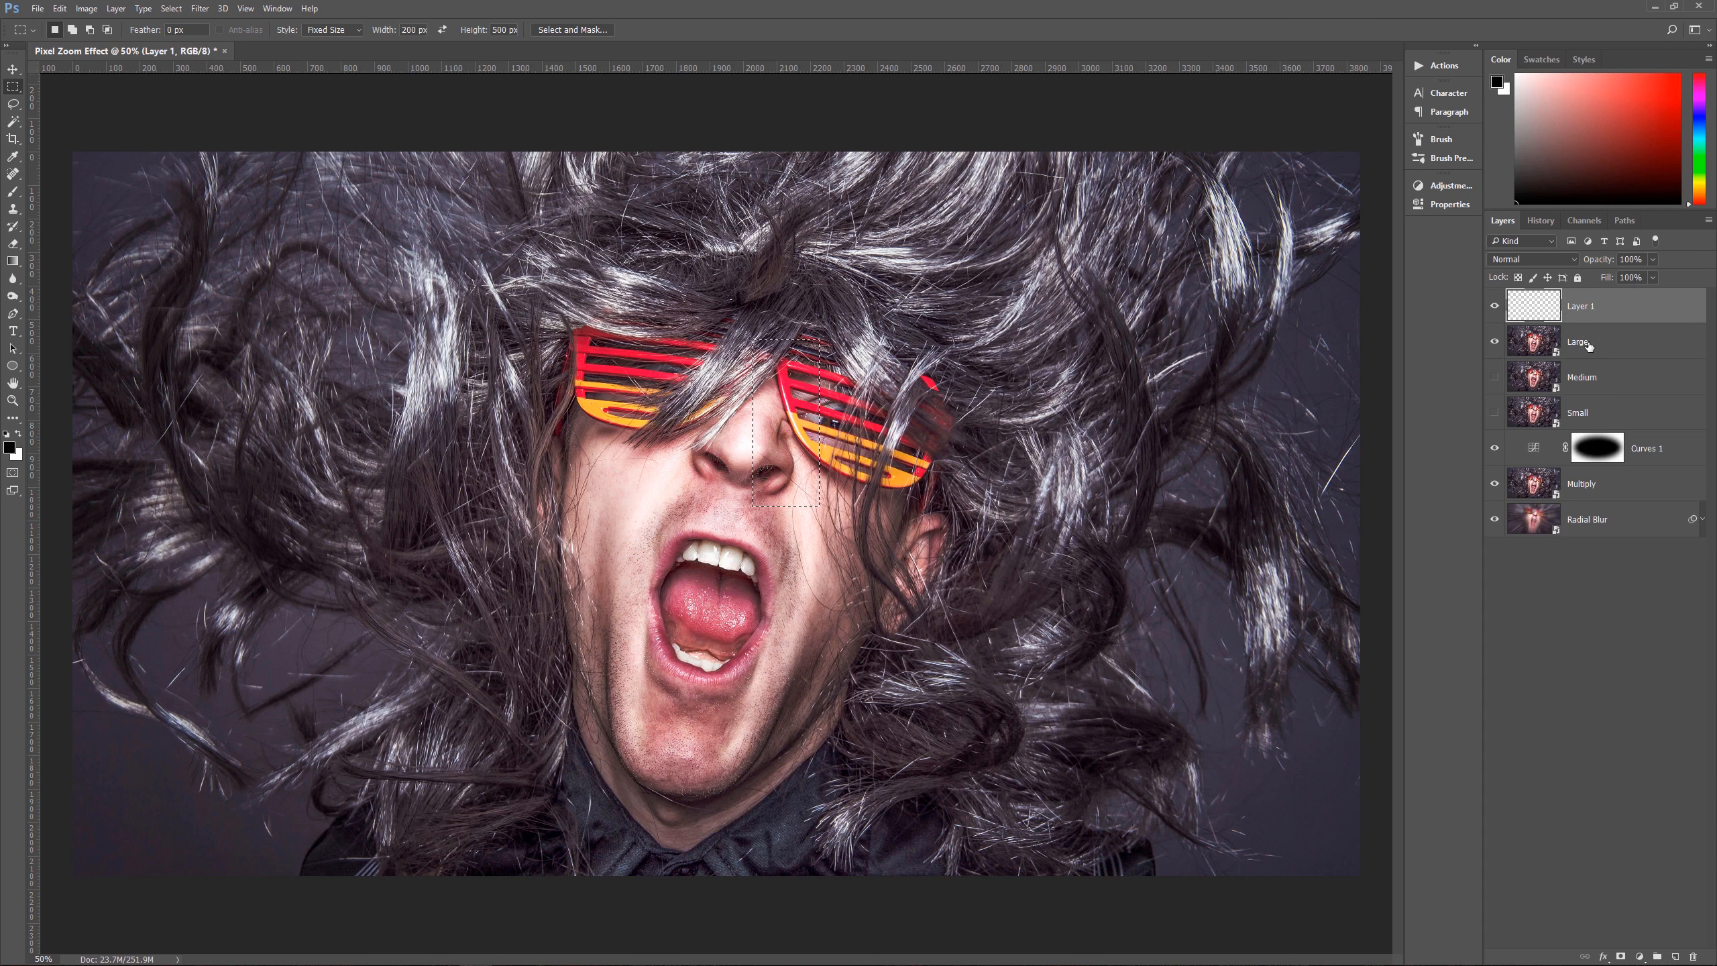
pyautogui.hotkey('alt', 'BackSpace')
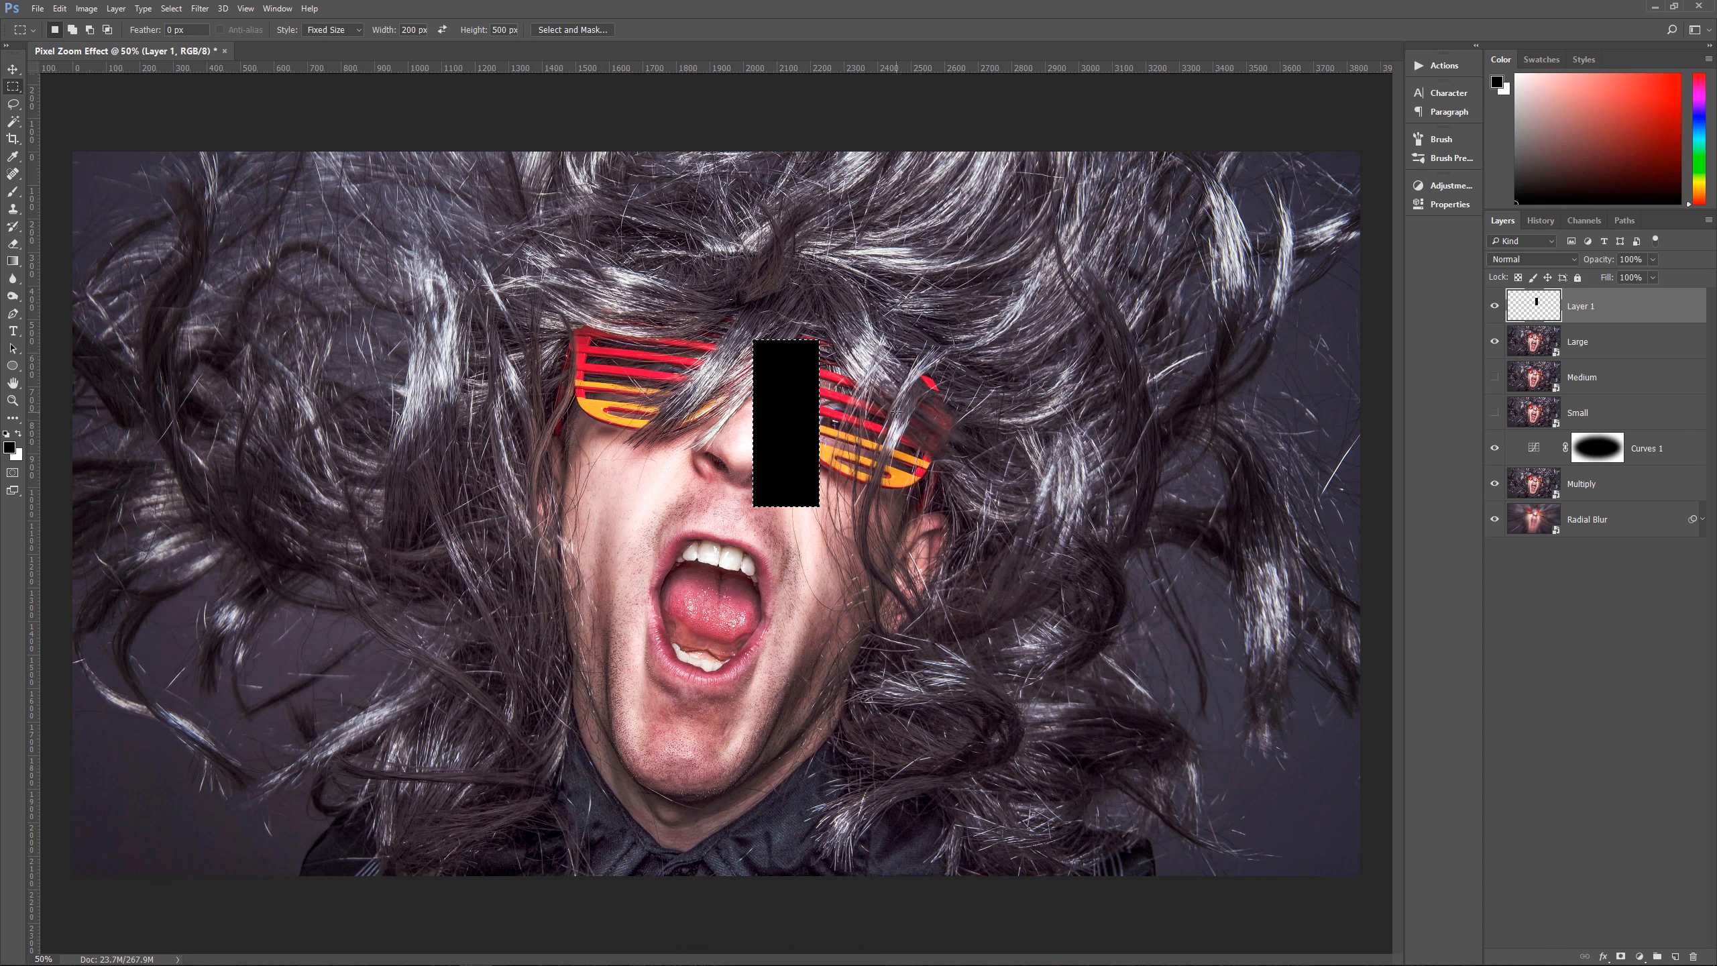
pyautogui.hotkey('ctrl', 'd')
# Step: Move the black rectangle onto the right lens of the glasses and duplicate it onto the cheek left of the mouth
pyautogui.press('v')
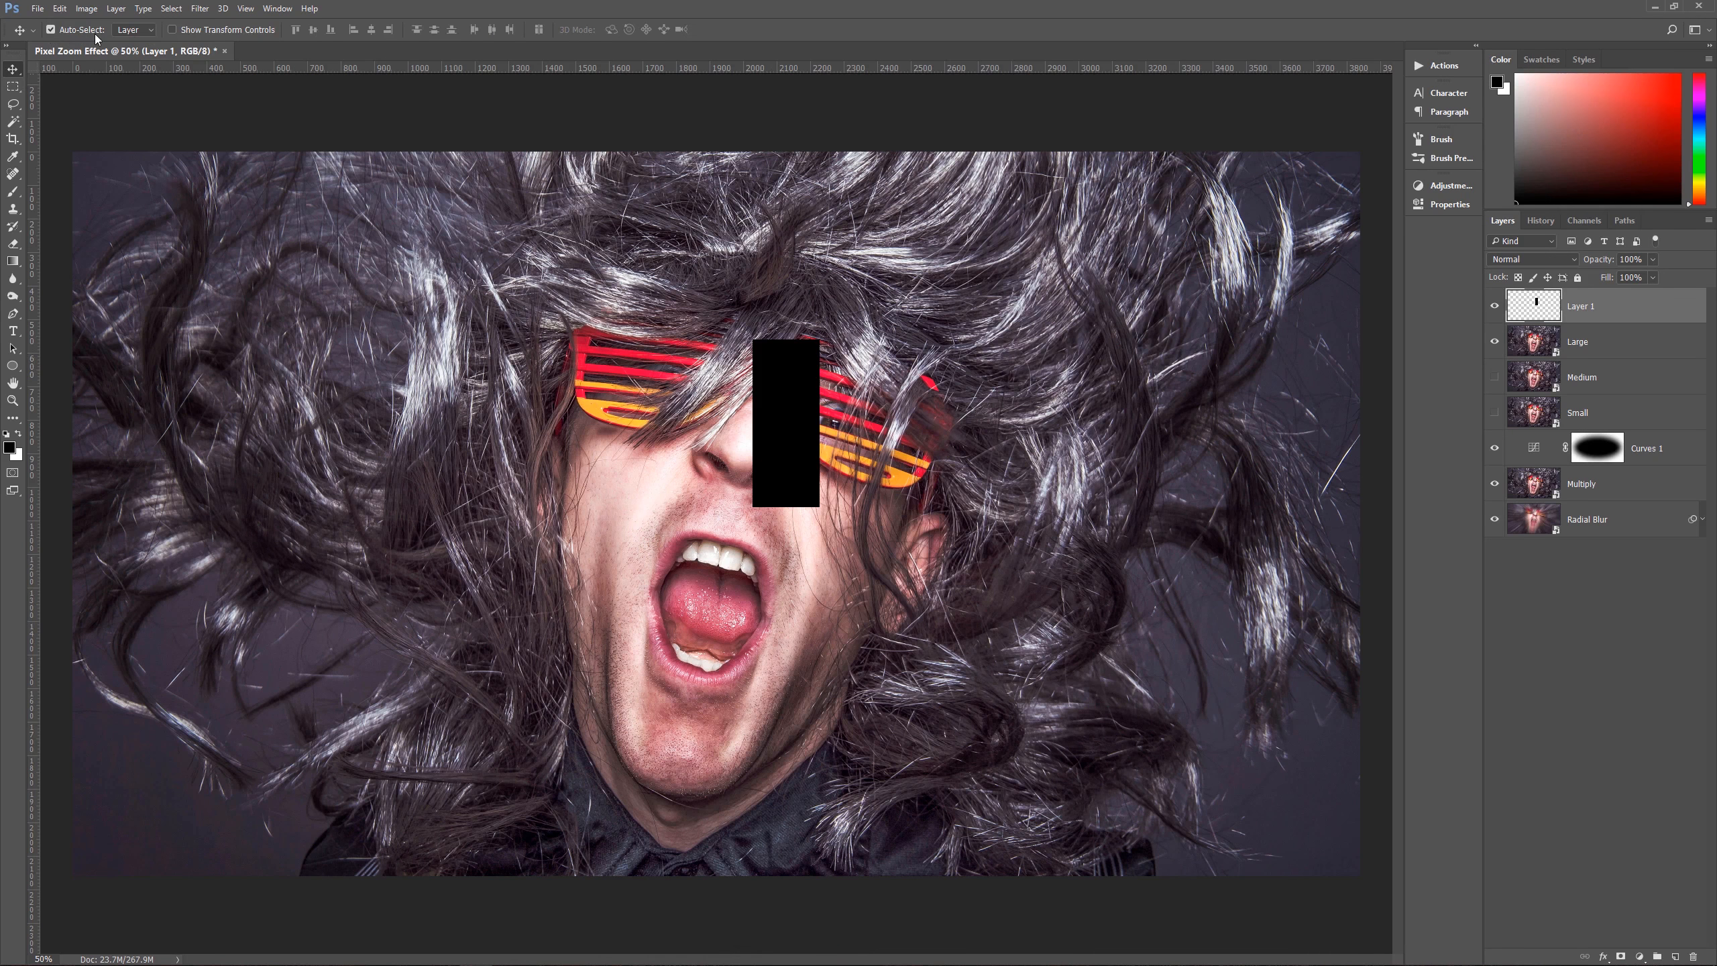
pyautogui.moveTo(754, 350); pyautogui.dragTo(805, 338)
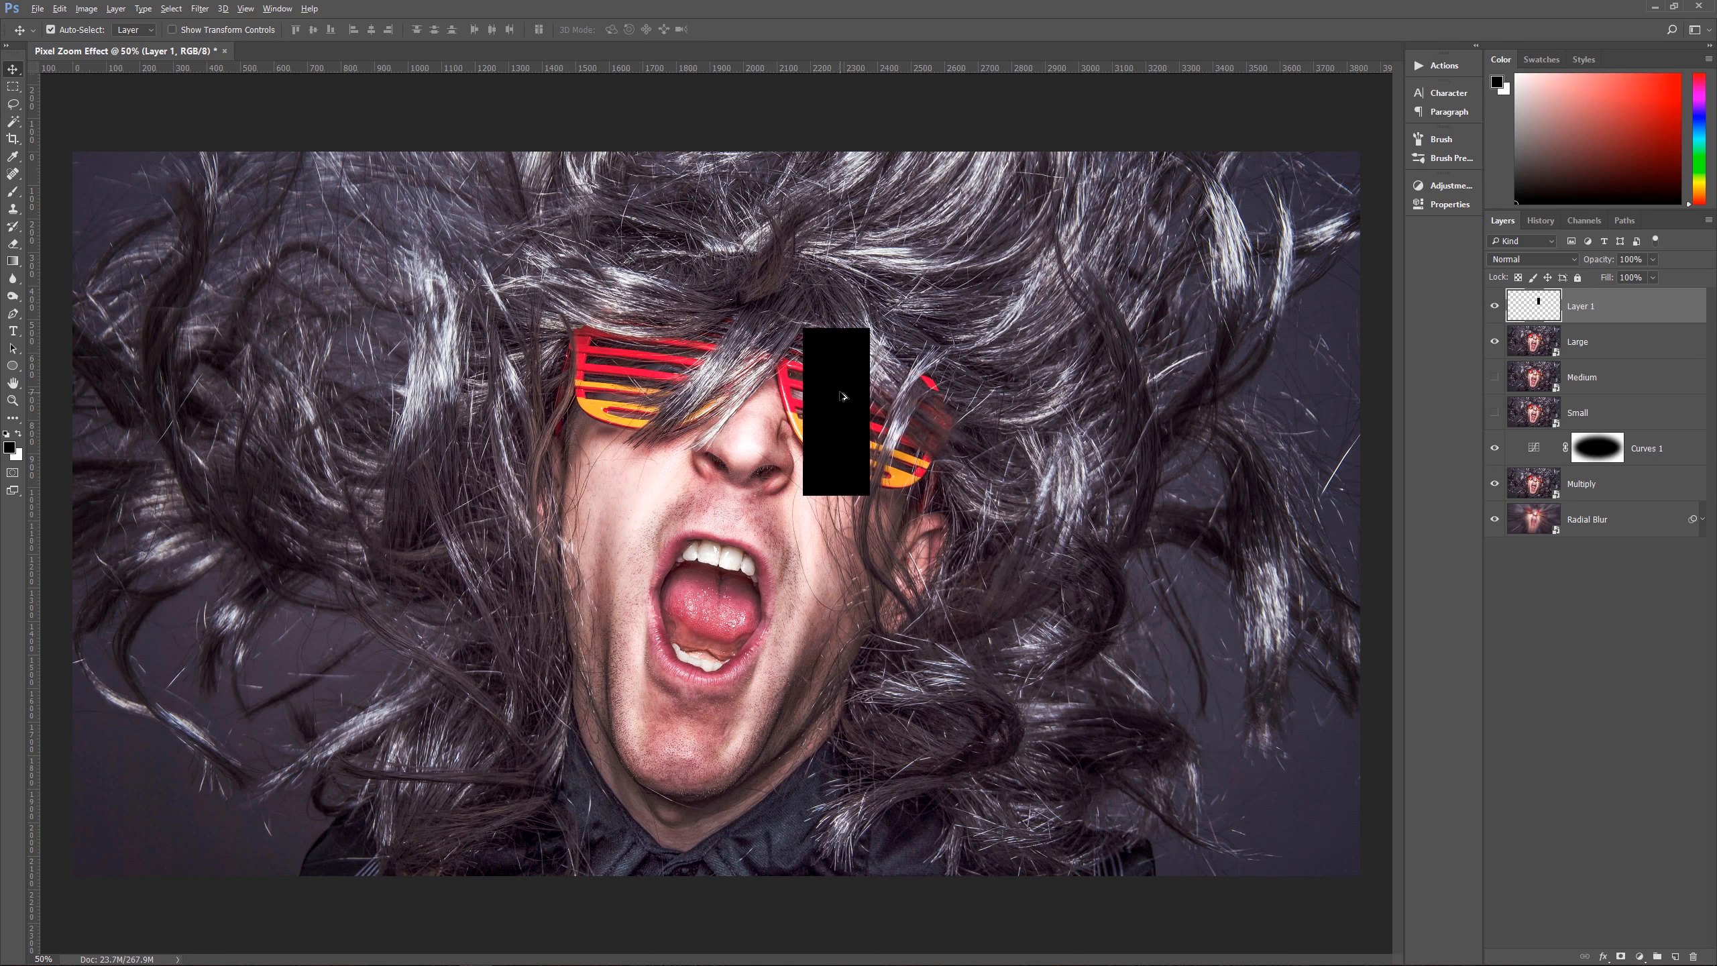
pyautogui.moveTo(842, 397); pyautogui.dragTo(615, 551)
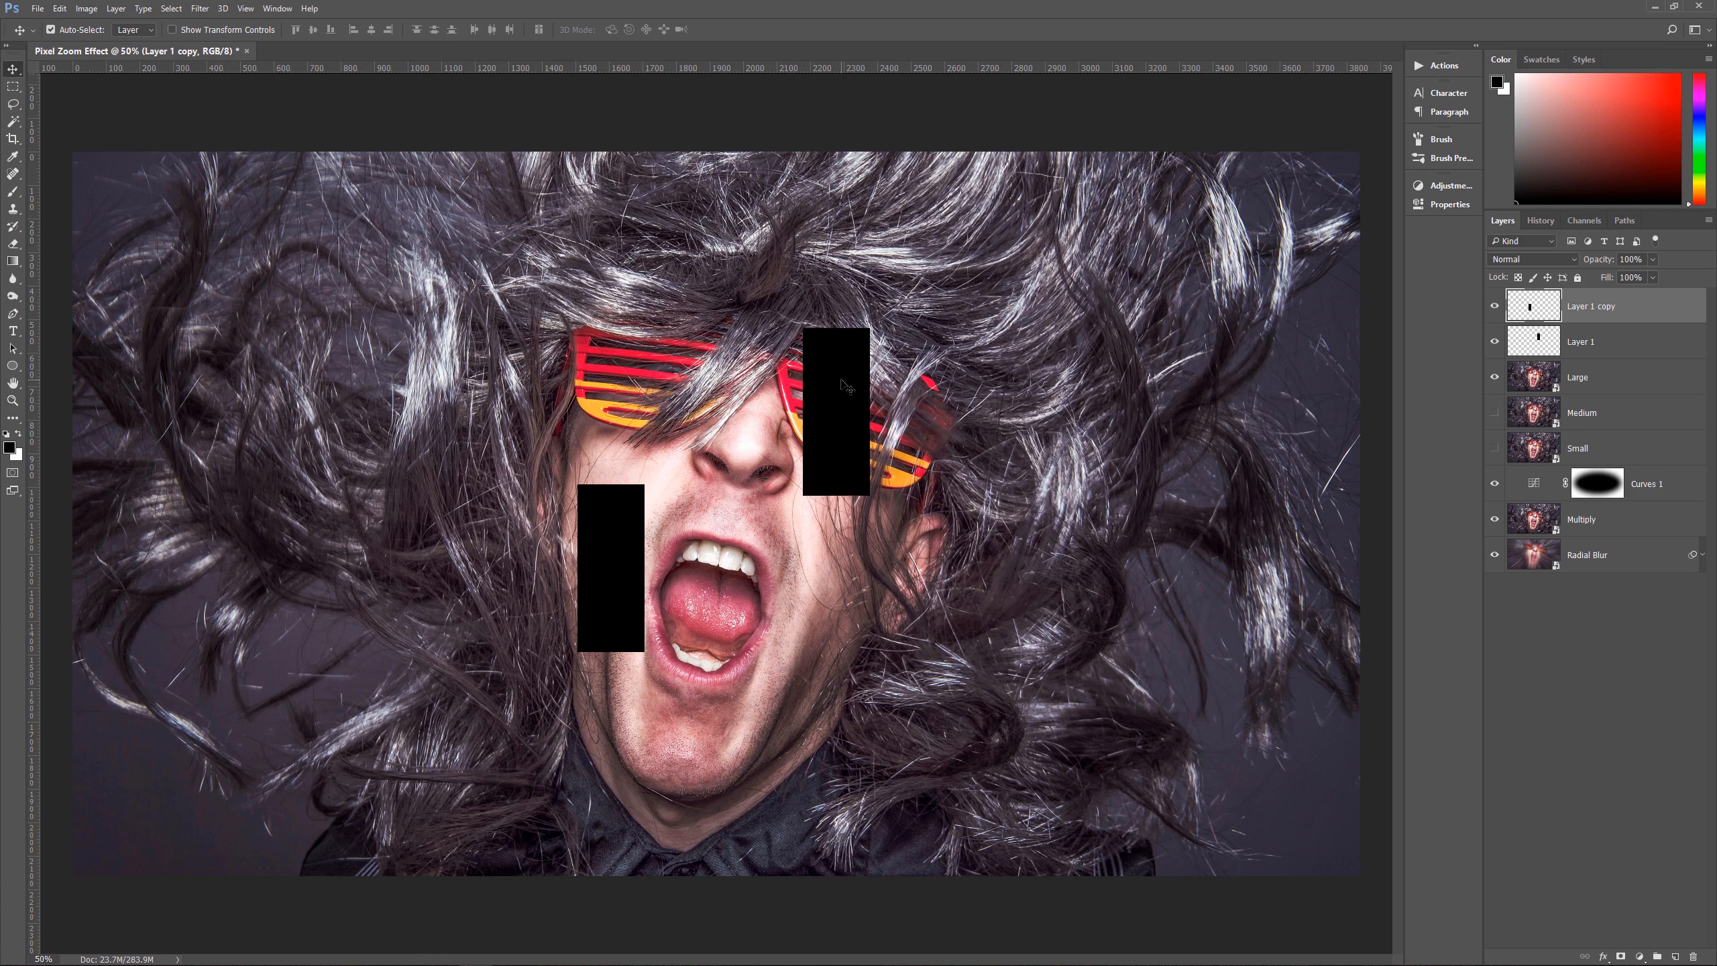
pyautogui.click(844, 384)
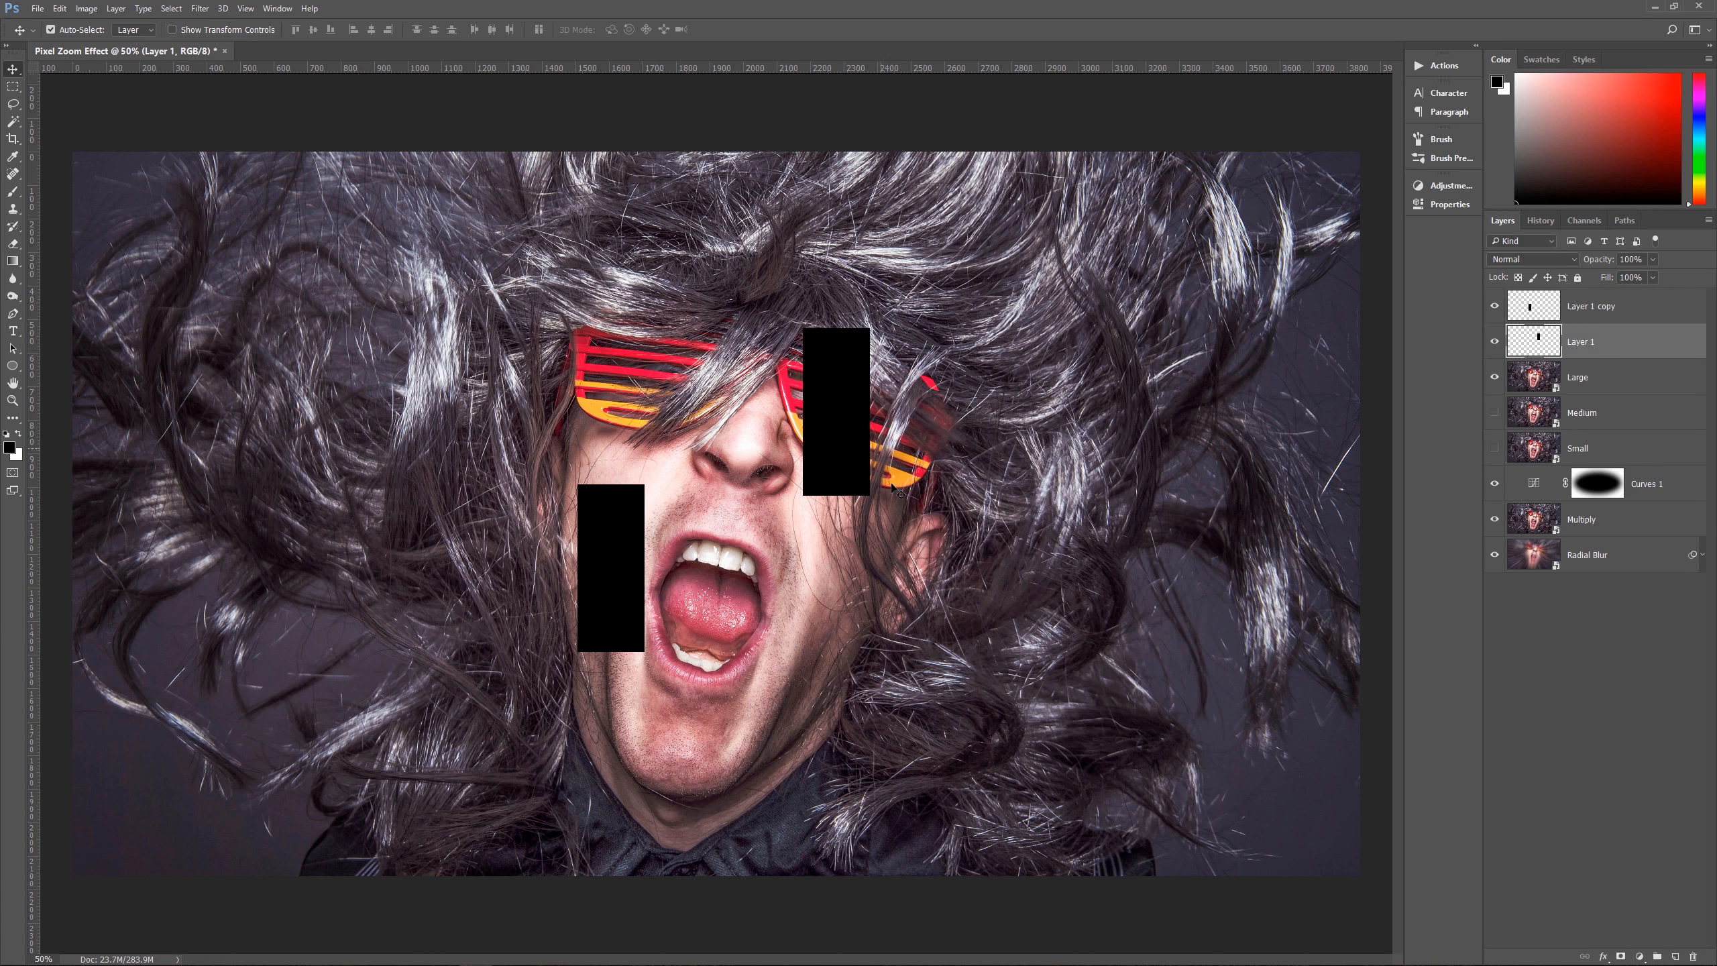
pyautogui.click(612, 596)
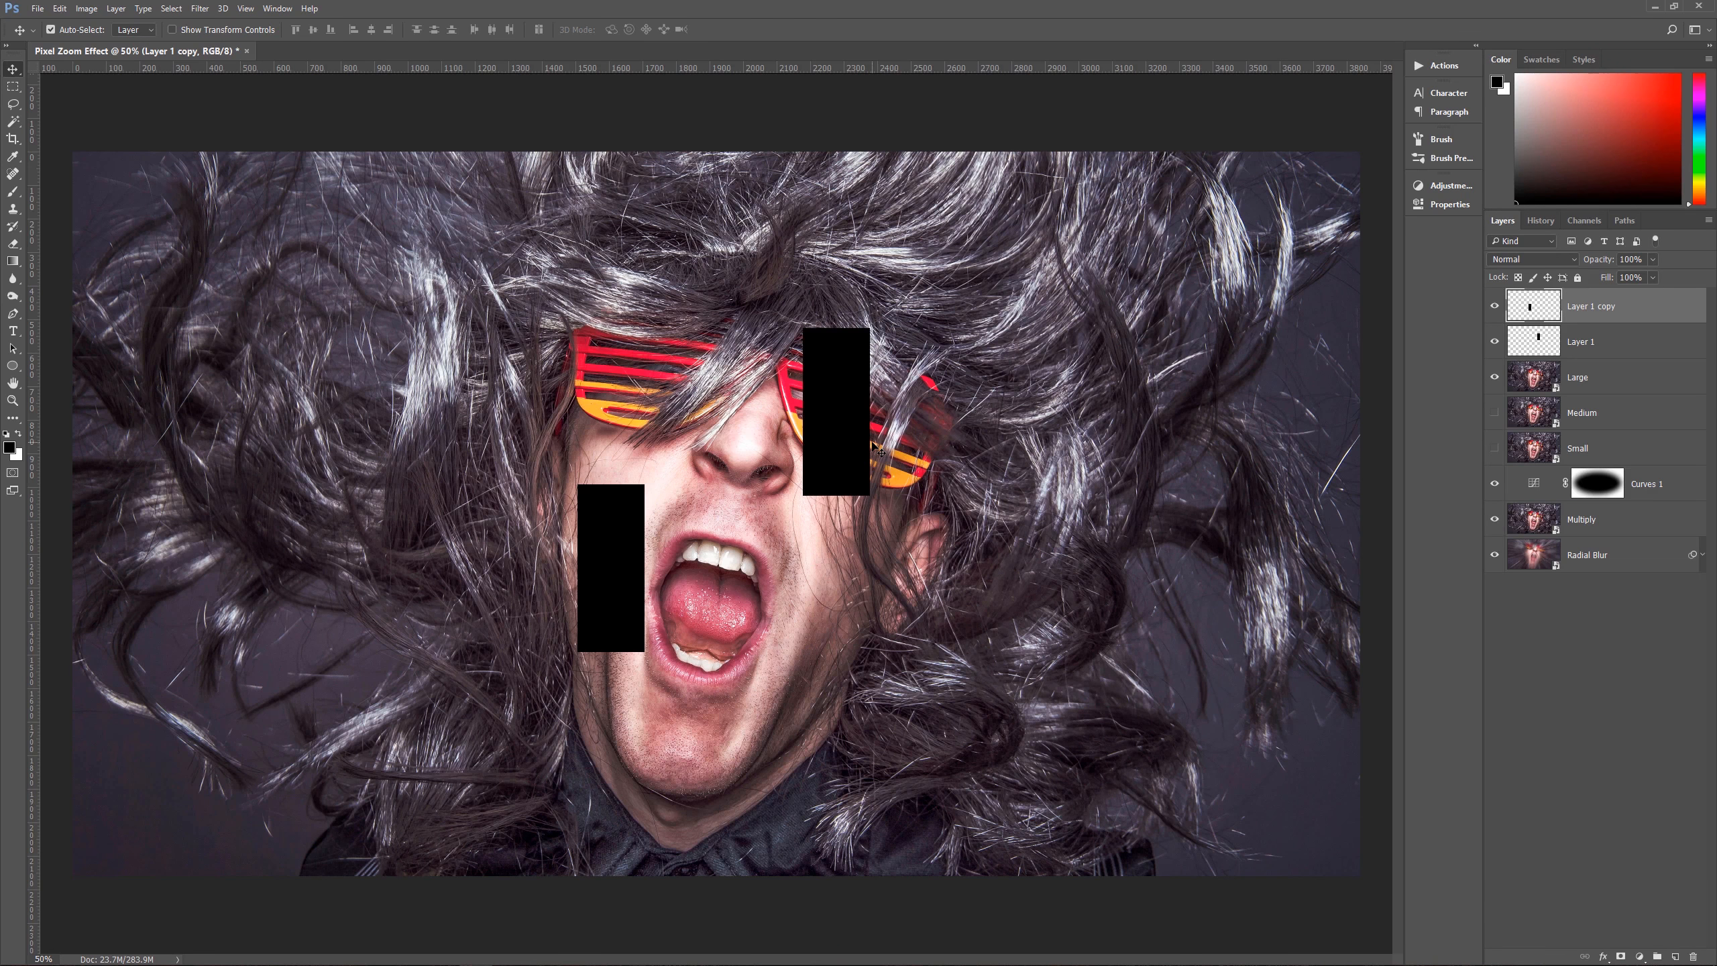
# Step: Reposition the cheek rectangle over the left lens, and add copies over the nose and the left side of the mouth
pyautogui.moveTo(841, 408)
pyautogui.mouseDown()
pyautogui.moveTo(985, 614)
pyautogui.moveTo(947, 570)
pyautogui.moveTo(892, 627)
pyautogui.moveTo(863, 440)
pyautogui.moveTo(837, 397)
pyautogui.moveTo(855, 590)
pyautogui.moveTo(864, 516)
pyautogui.moveTo(875, 582)
pyautogui.moveTo(841, 410)
pyautogui.mouseUp()
pyautogui.moveTo(601, 540); pyautogui.dragTo(642, 336)
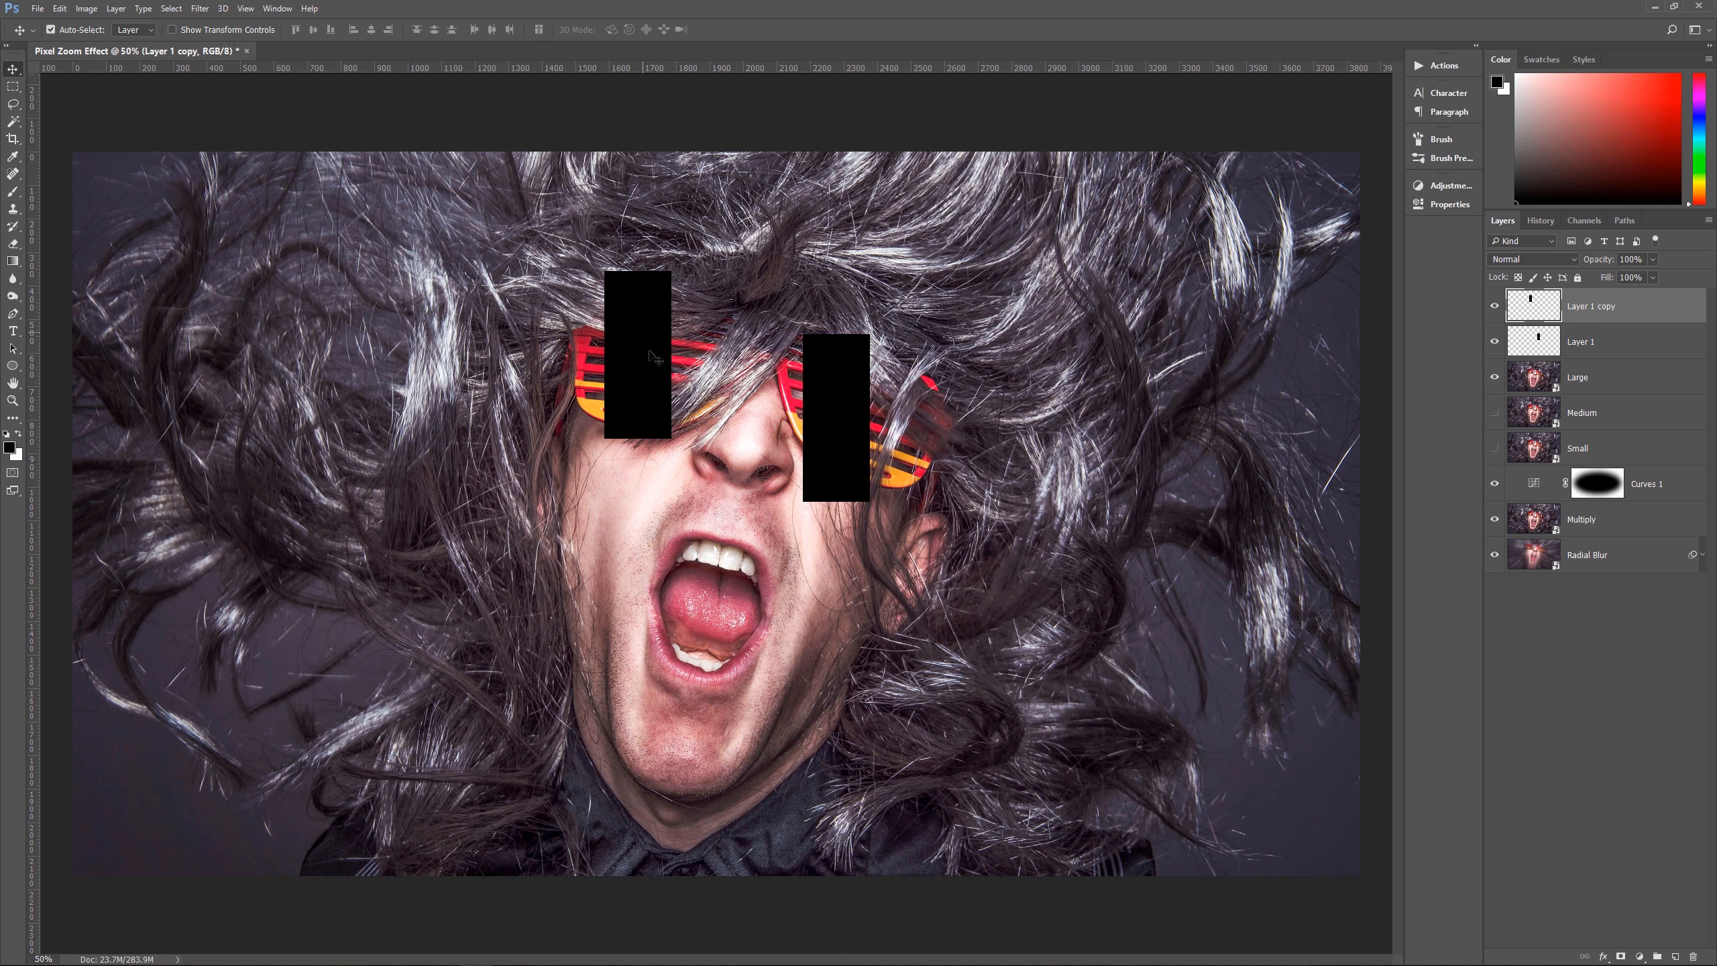
pyautogui.moveTo(845, 411); pyautogui.dragTo(846, 413)
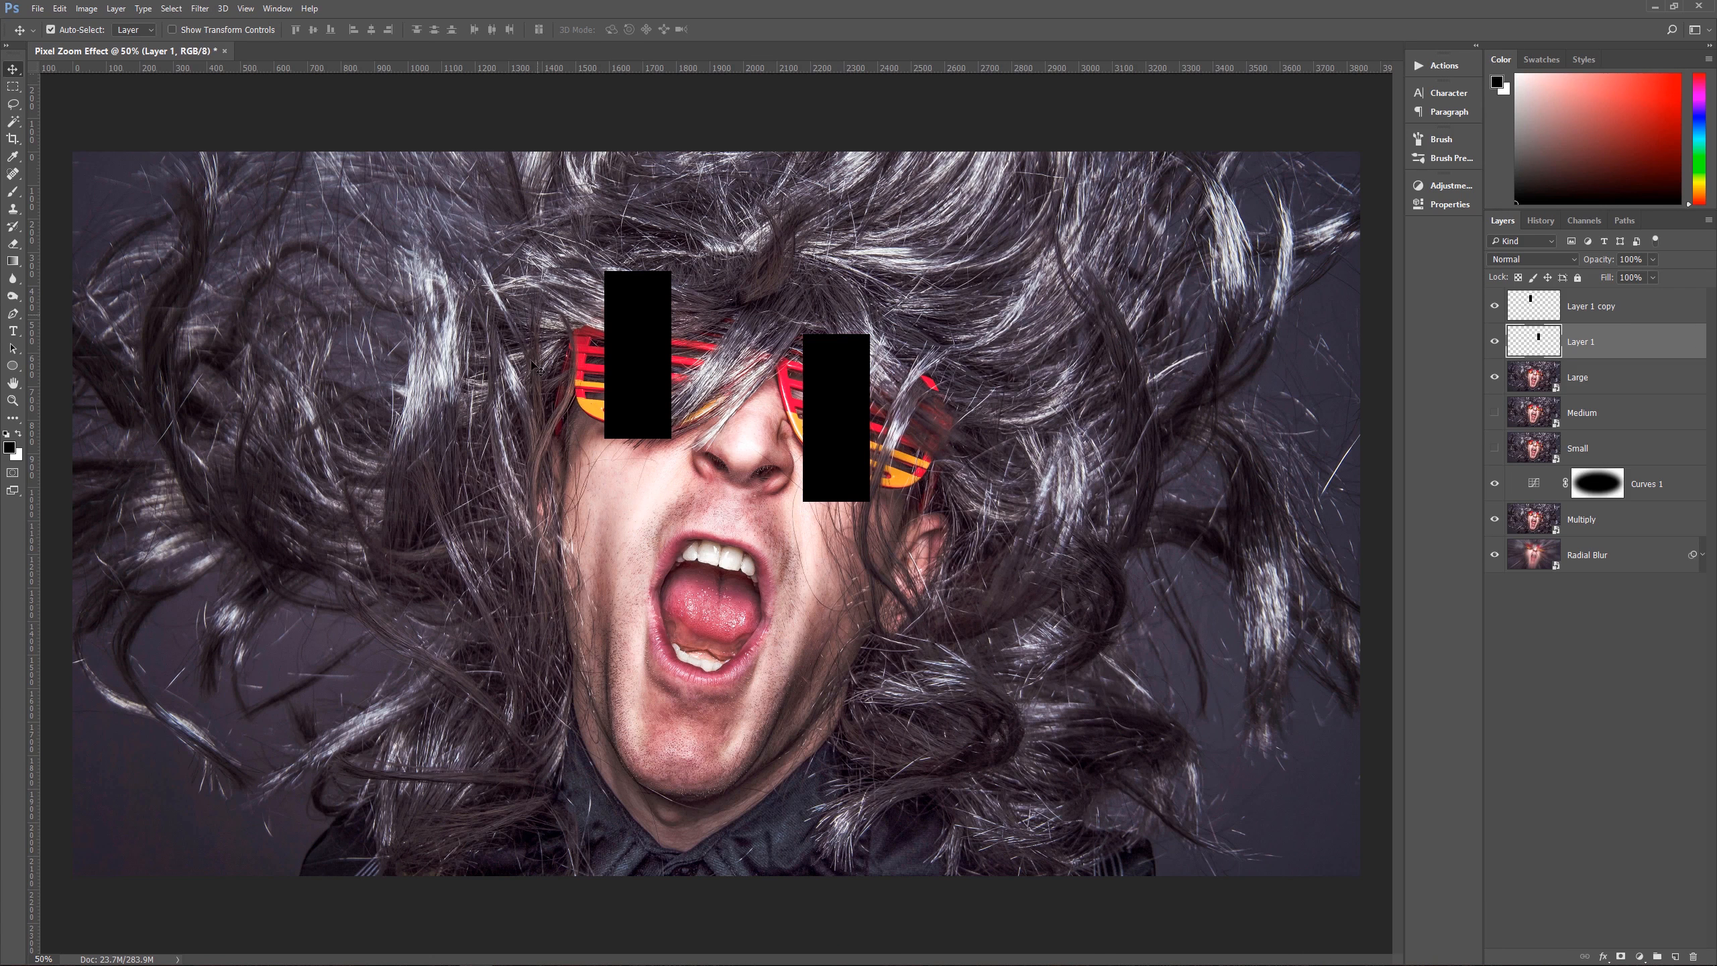
pyautogui.click(627, 392)
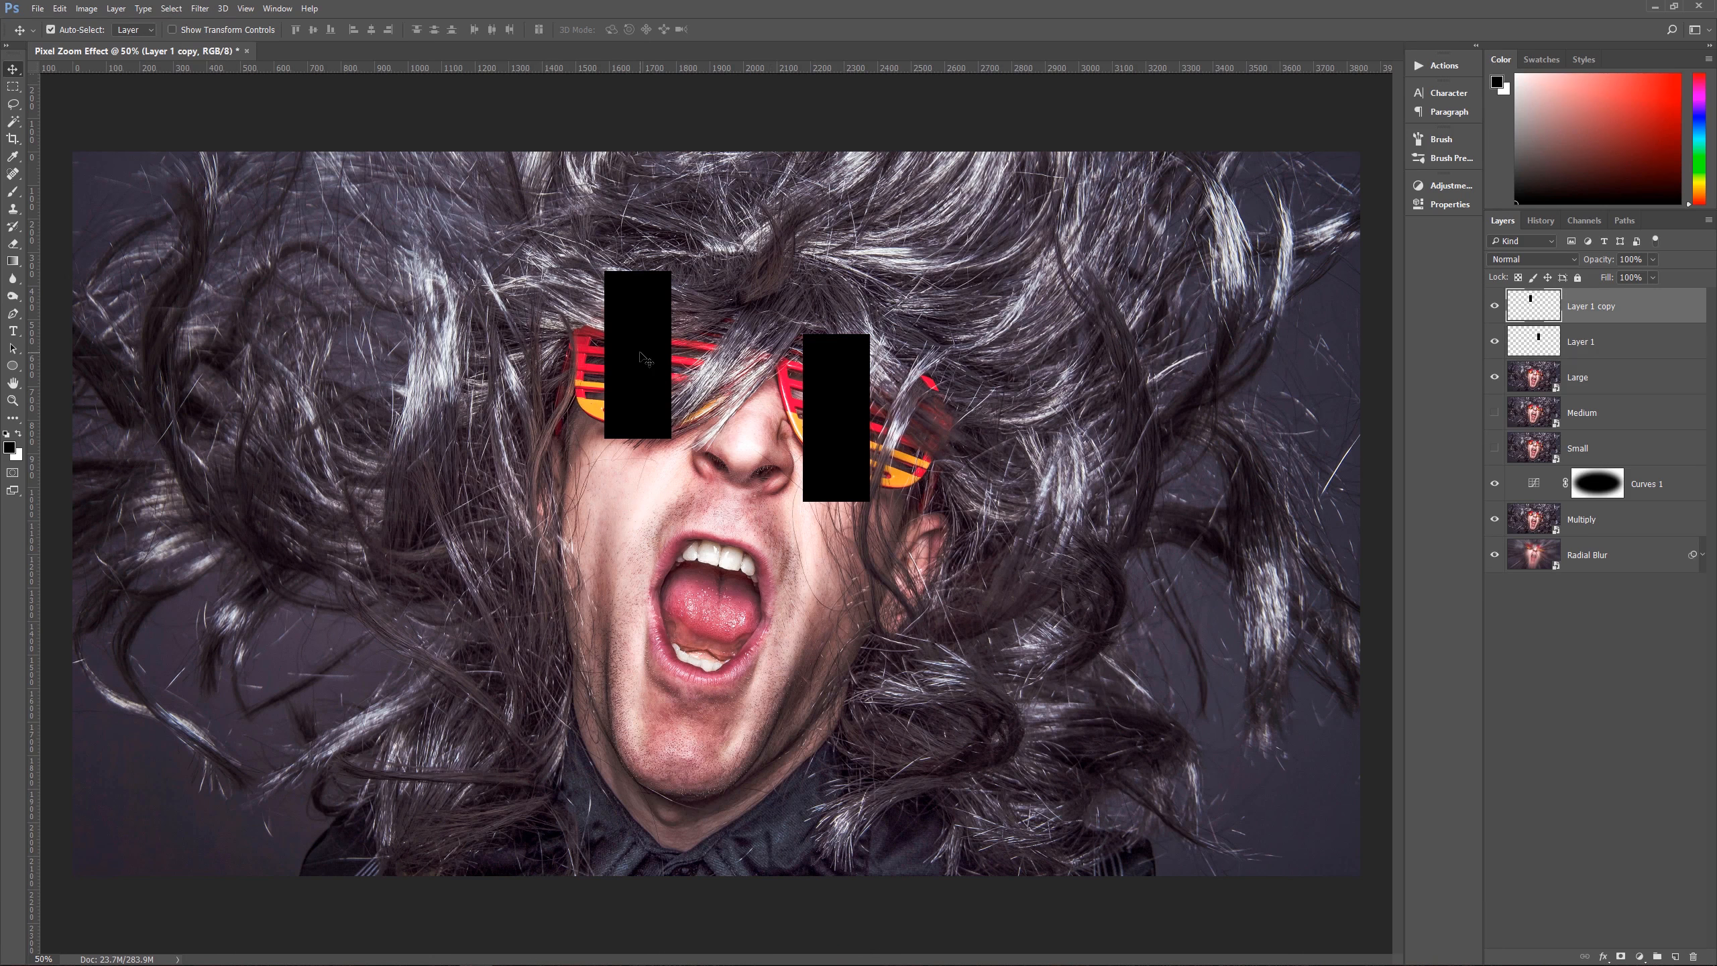
pyautogui.moveTo(641, 359); pyautogui.dragTo(675, 636)
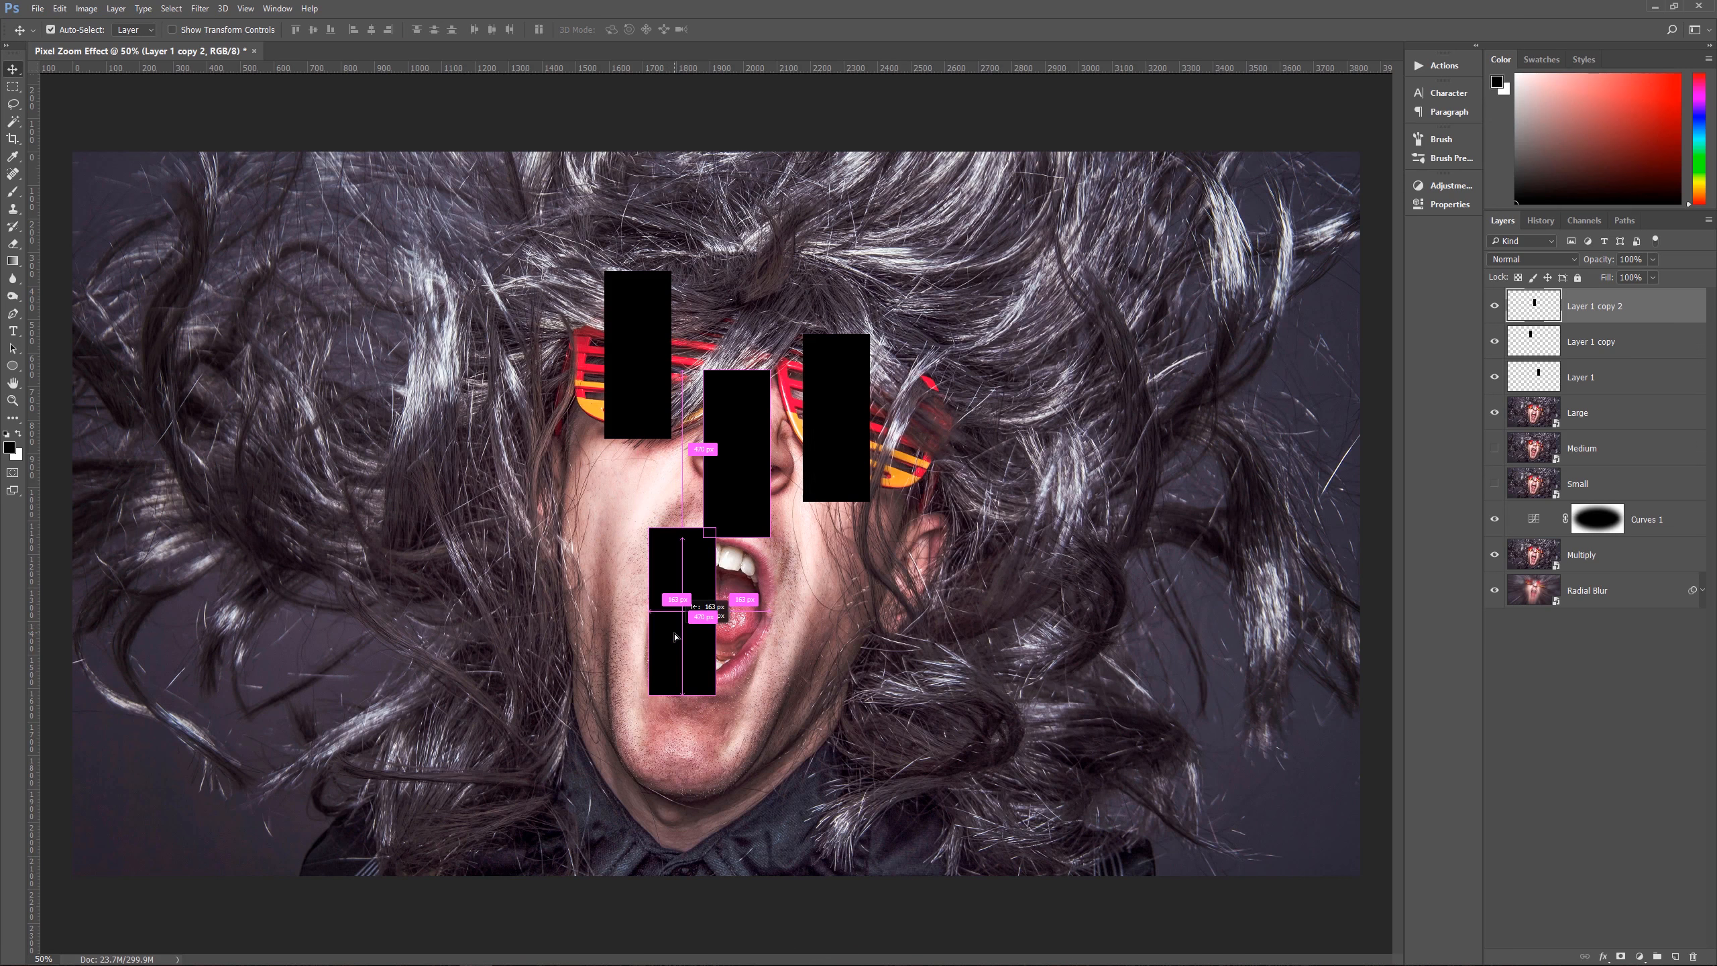
pyautogui.moveTo(675, 636); pyautogui.dragTo(660, 636)
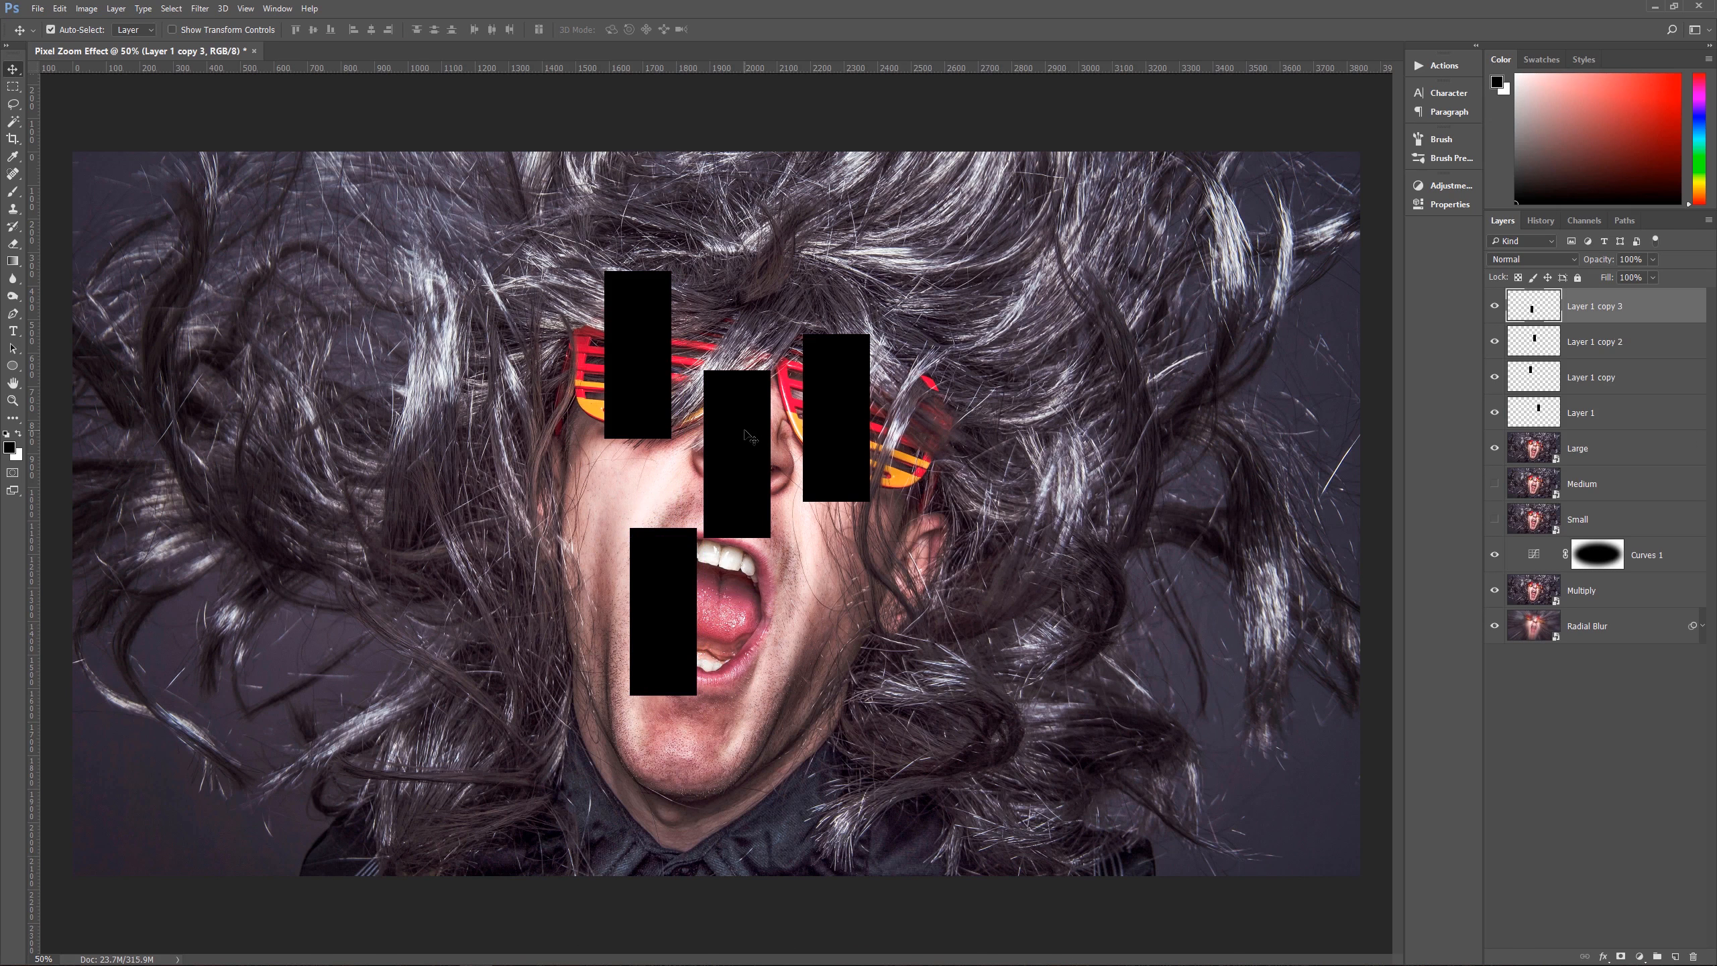
# Step: Shift the nose, right-lens and left-mouth rectangles slightly upward, and add another copy over the right side of the mouth
pyautogui.moveTo(749, 436); pyautogui.dragTo(823, 403)
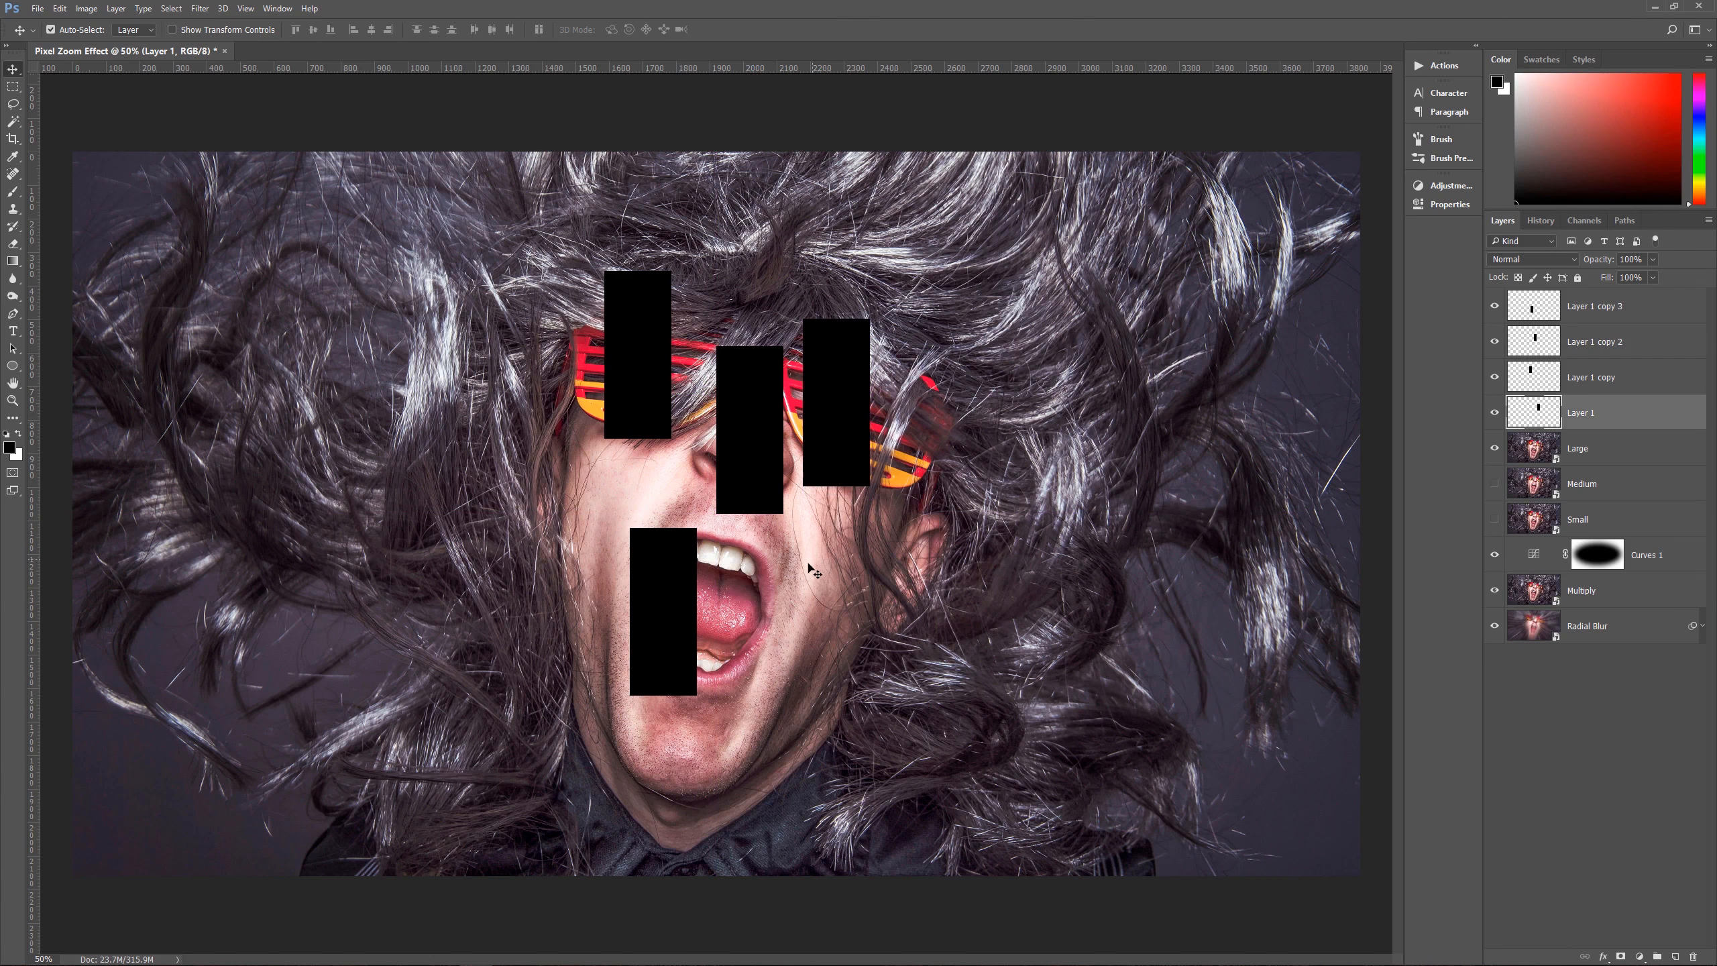
pyautogui.click(668, 609)
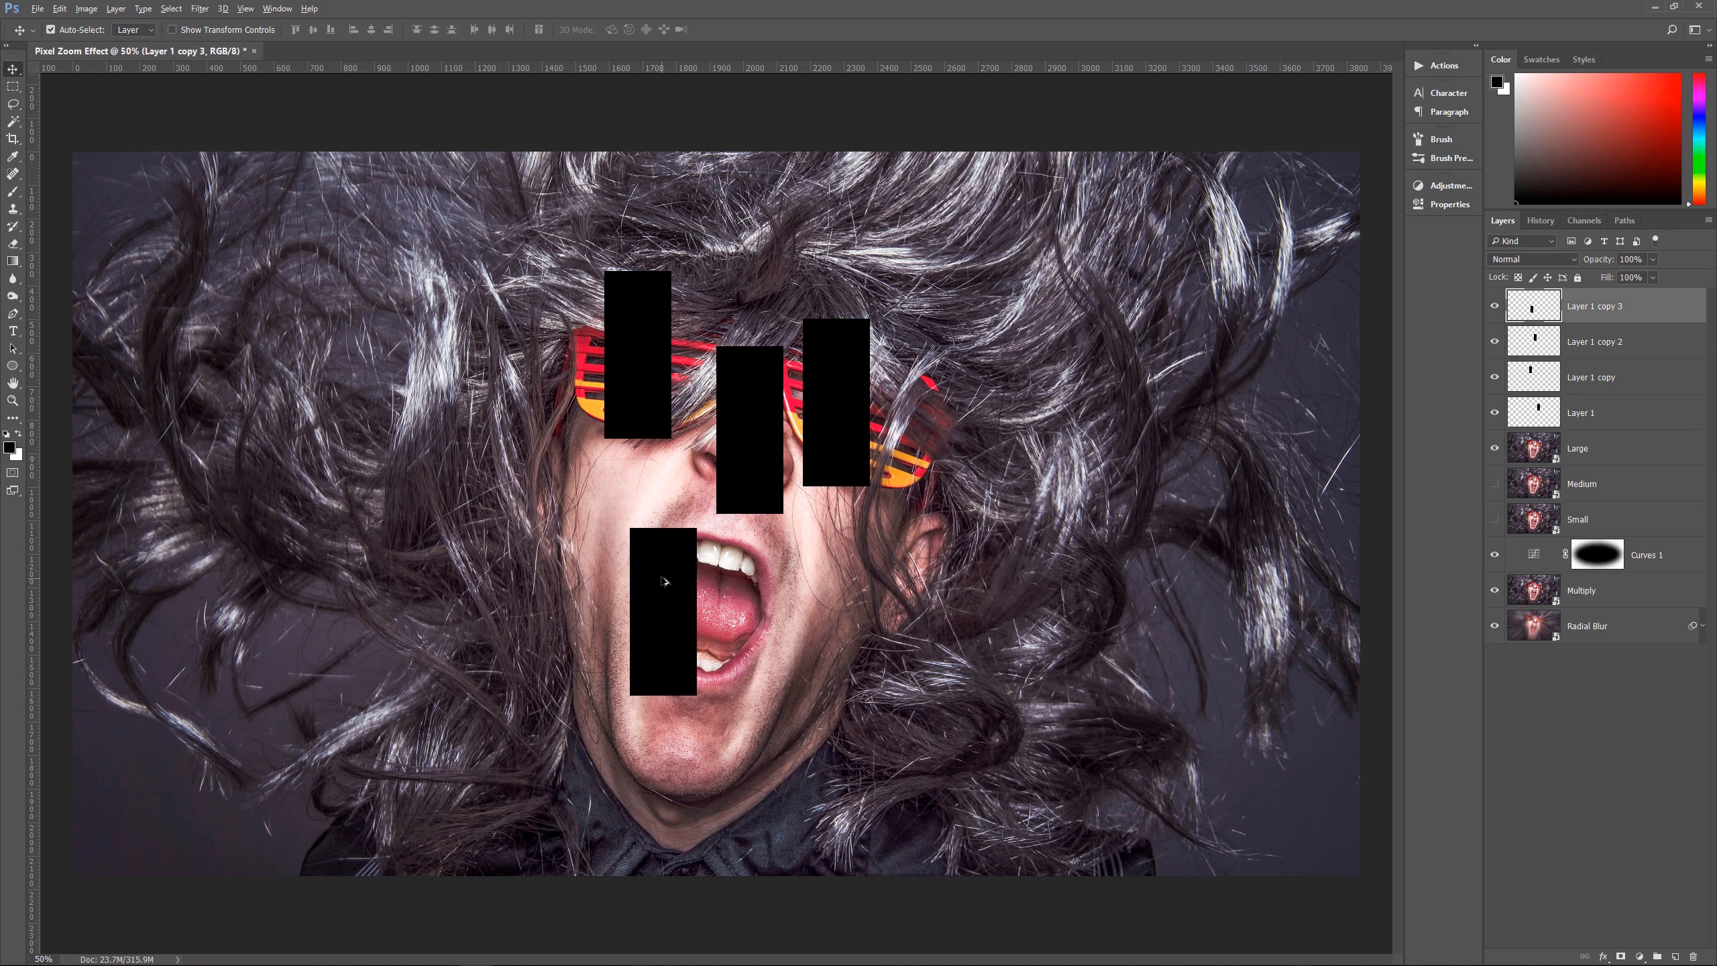
pyautogui.moveTo(664, 578); pyautogui.dragTo(756, 590)
pyautogui.moveTo(655, 612); pyautogui.dragTo(654, 591)
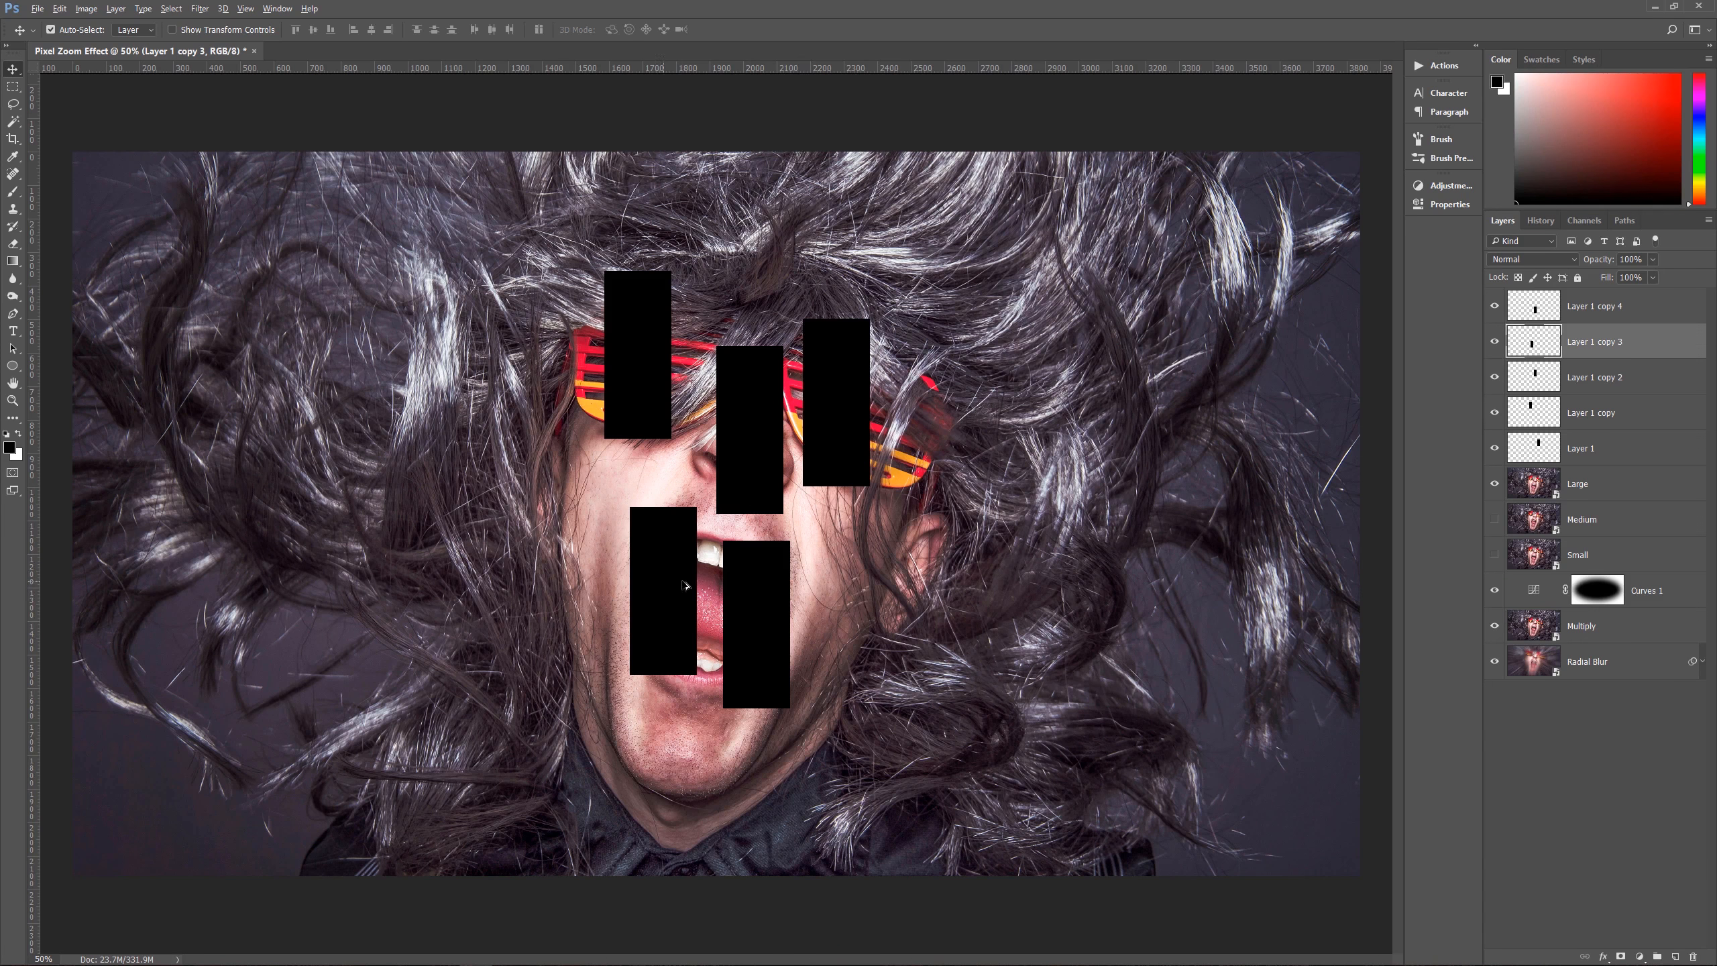
# Step: Duplicate the black rectangle repeatedly, scattering copies over the whole photo with gaps between them and some running past the edges
pyautogui.moveTo(779, 611); pyautogui.dragTo(545, 500)
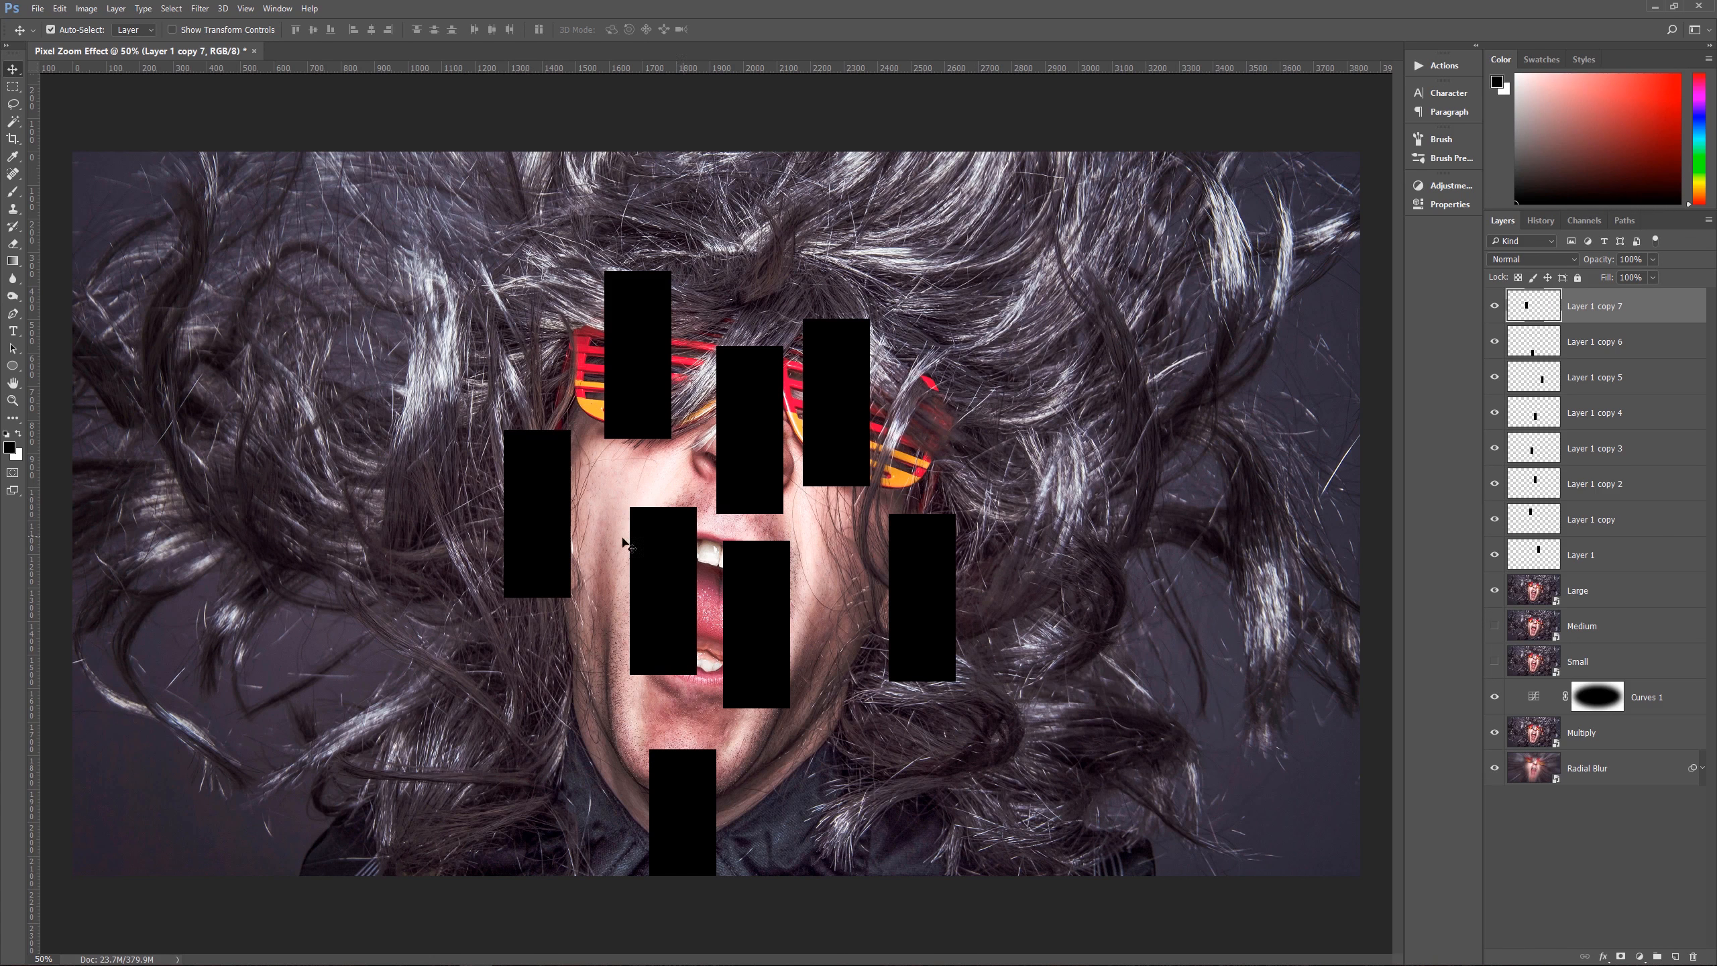
pyautogui.moveTo(534, 504); pyautogui.dragTo(949, 911)
pyautogui.moveTo(959, 838); pyautogui.dragTo(408, 621)
pyautogui.moveTo(408, 621); pyautogui.dragTo(933, 205)
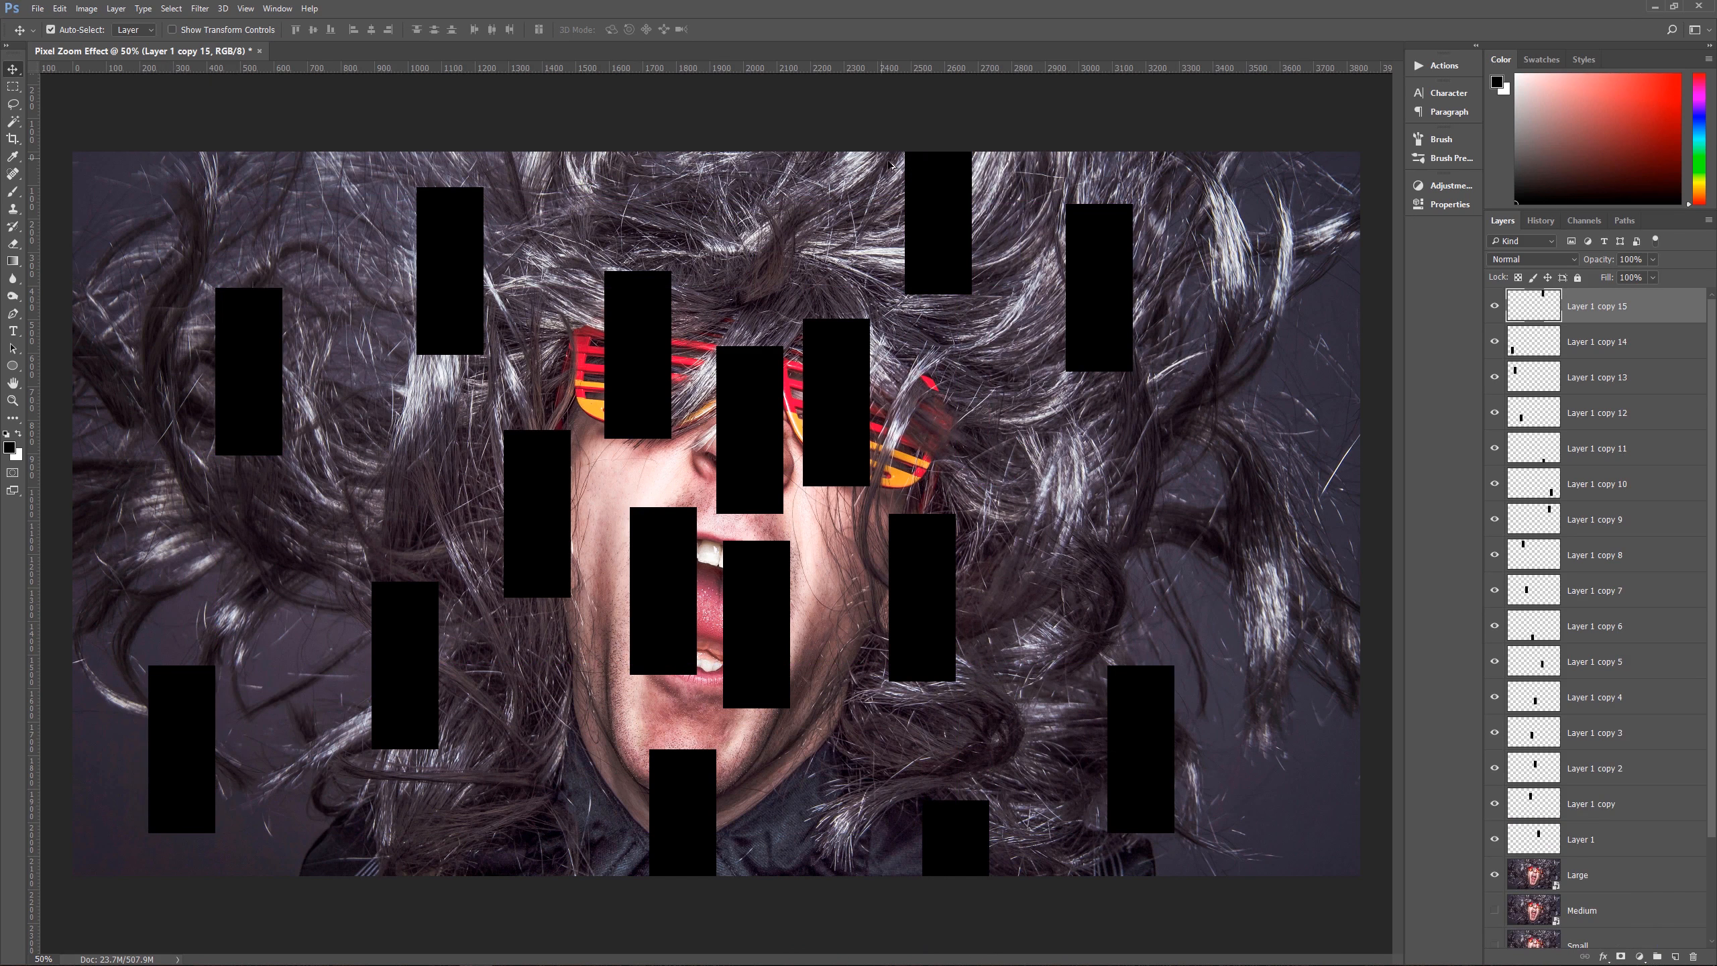
pyautogui.moveTo(958, 243); pyautogui.dragTo(146, 245)
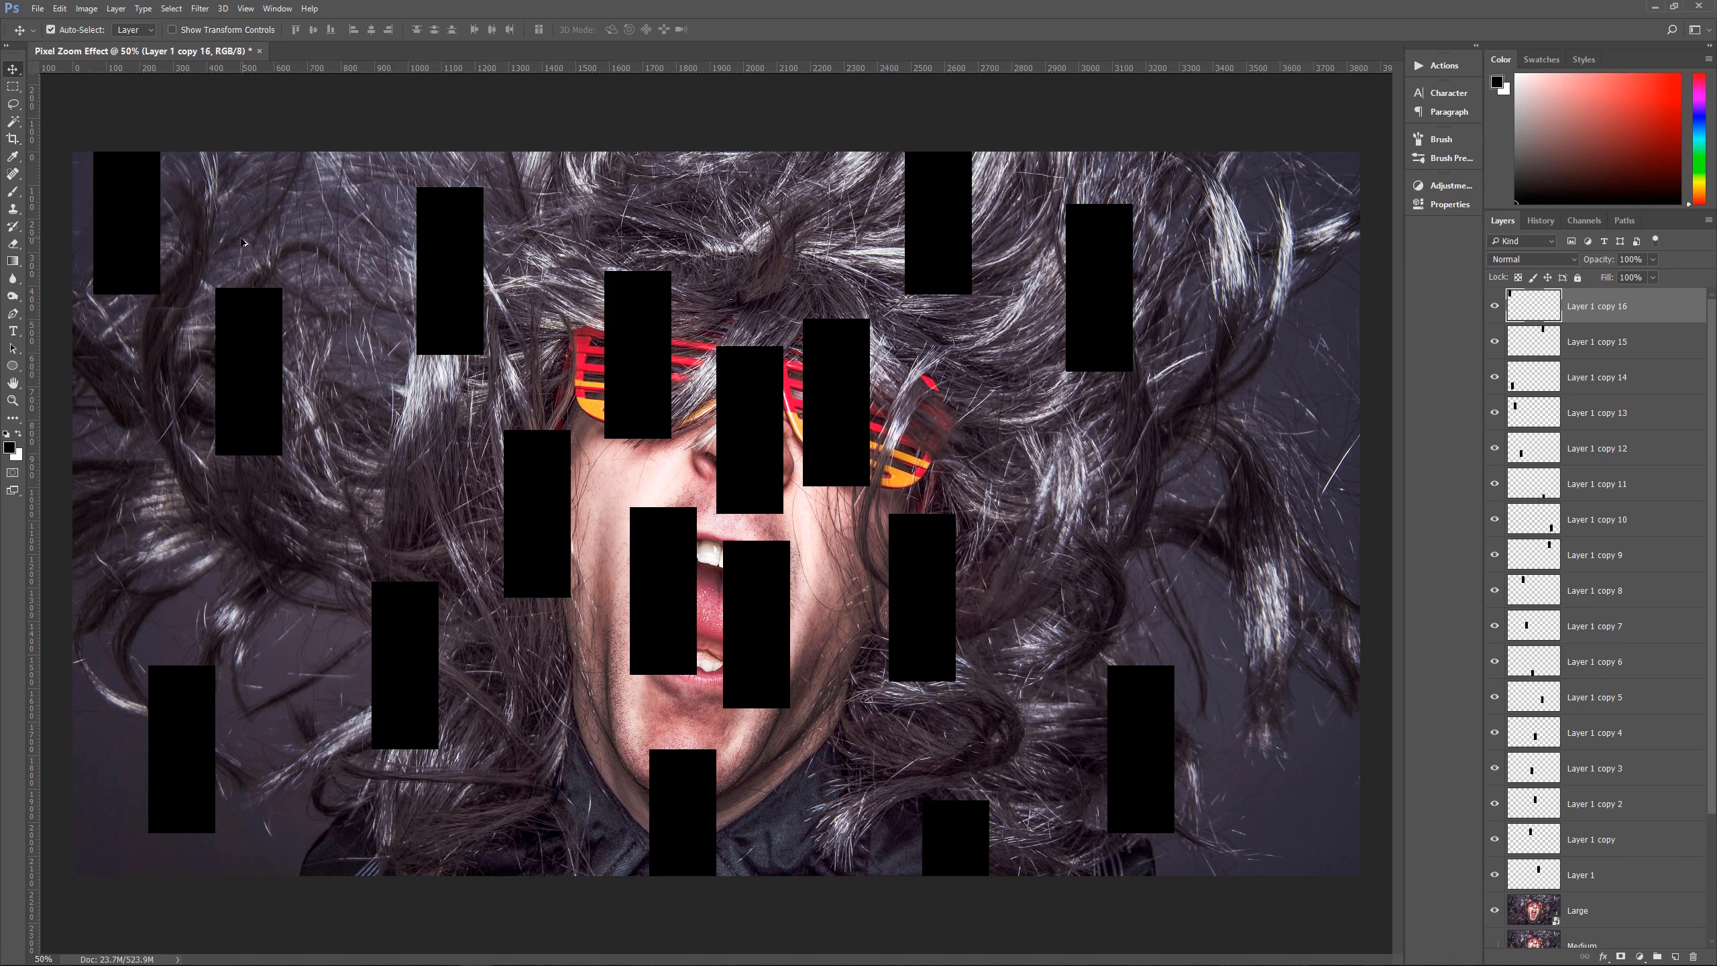
pyautogui.keyDown('alt'); pyautogui.moveTo(128, 246); pyautogui.dragTo(1045, 512); pyautogui.keyUp('alt')
pyautogui.keyDown('alt'); pyautogui.moveTo(1048, 573); pyautogui.dragTo(1307, 525); pyautogui.keyUp('alt')
pyautogui.keyDown('alt'); pyautogui.moveTo(1336, 561); pyautogui.dragTo(1310, 242); pyautogui.keyUp('alt')
pyautogui.keyDown('alt'); pyautogui.moveTo(1285, 256); pyautogui.dragTo(274, 599); pyautogui.keyUp('alt')
pyautogui.keyDown('alt'); pyautogui.moveTo(274, 600); pyautogui.dragTo(1206, 530); pyautogui.keyUp('alt')
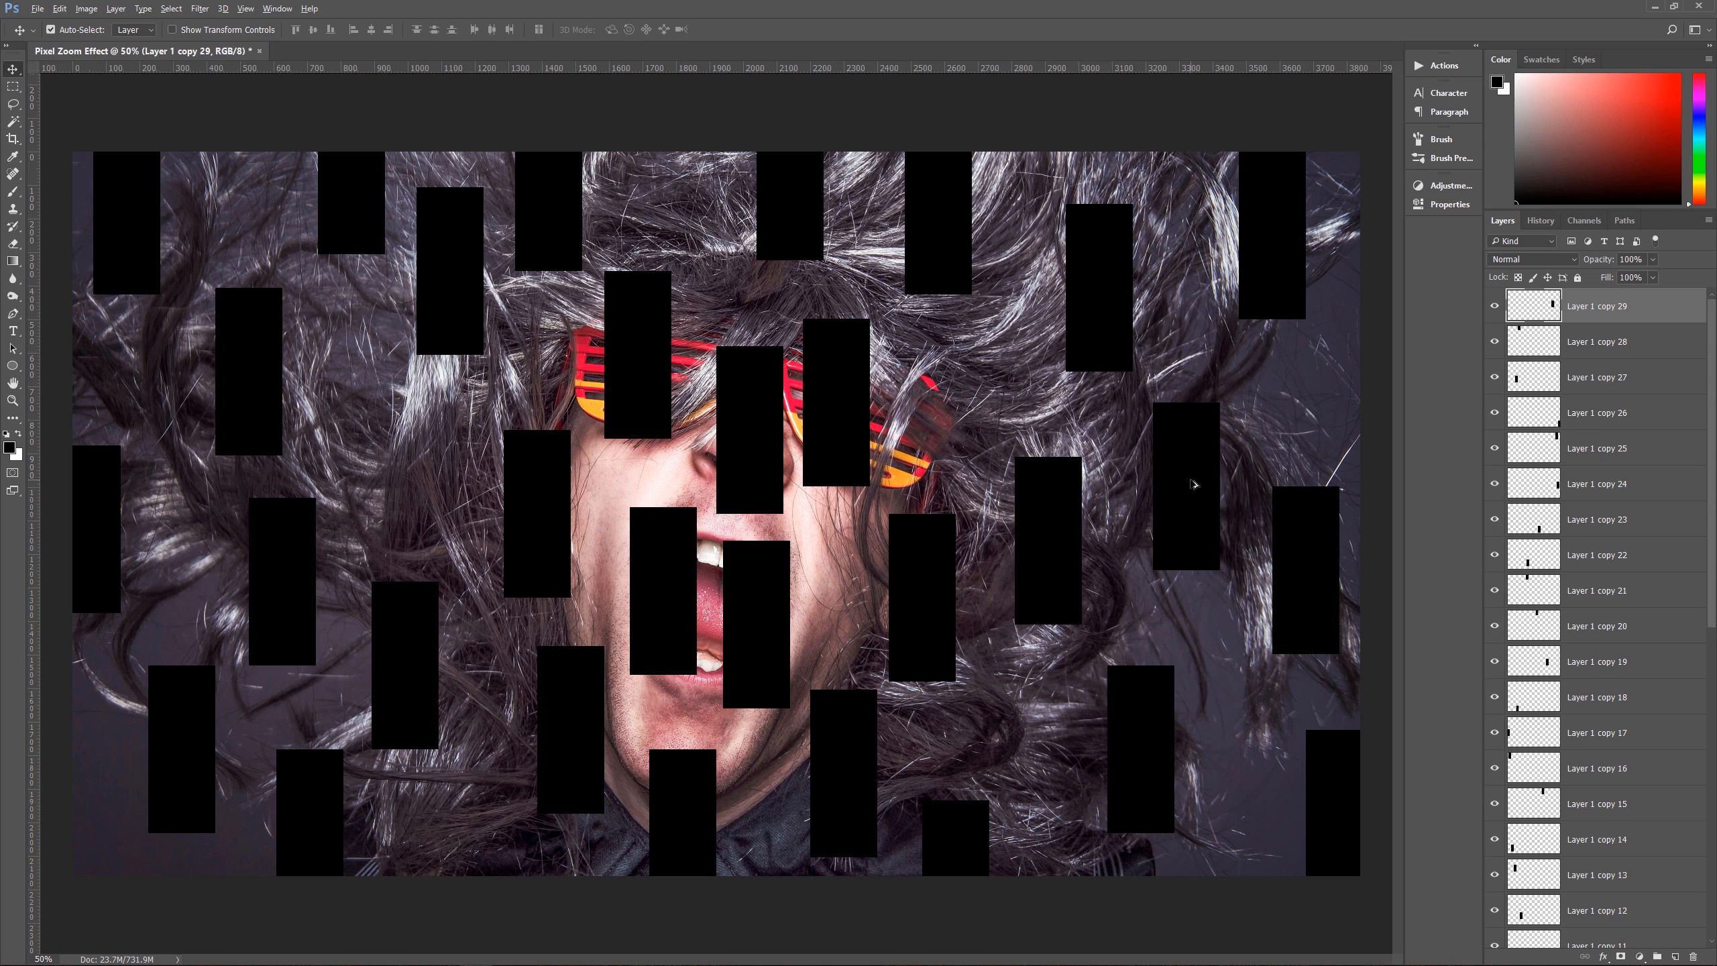
pyautogui.keyDown('alt'); pyautogui.moveTo(1197, 475); pyautogui.dragTo(396, 452); pyautogui.keyUp('alt')
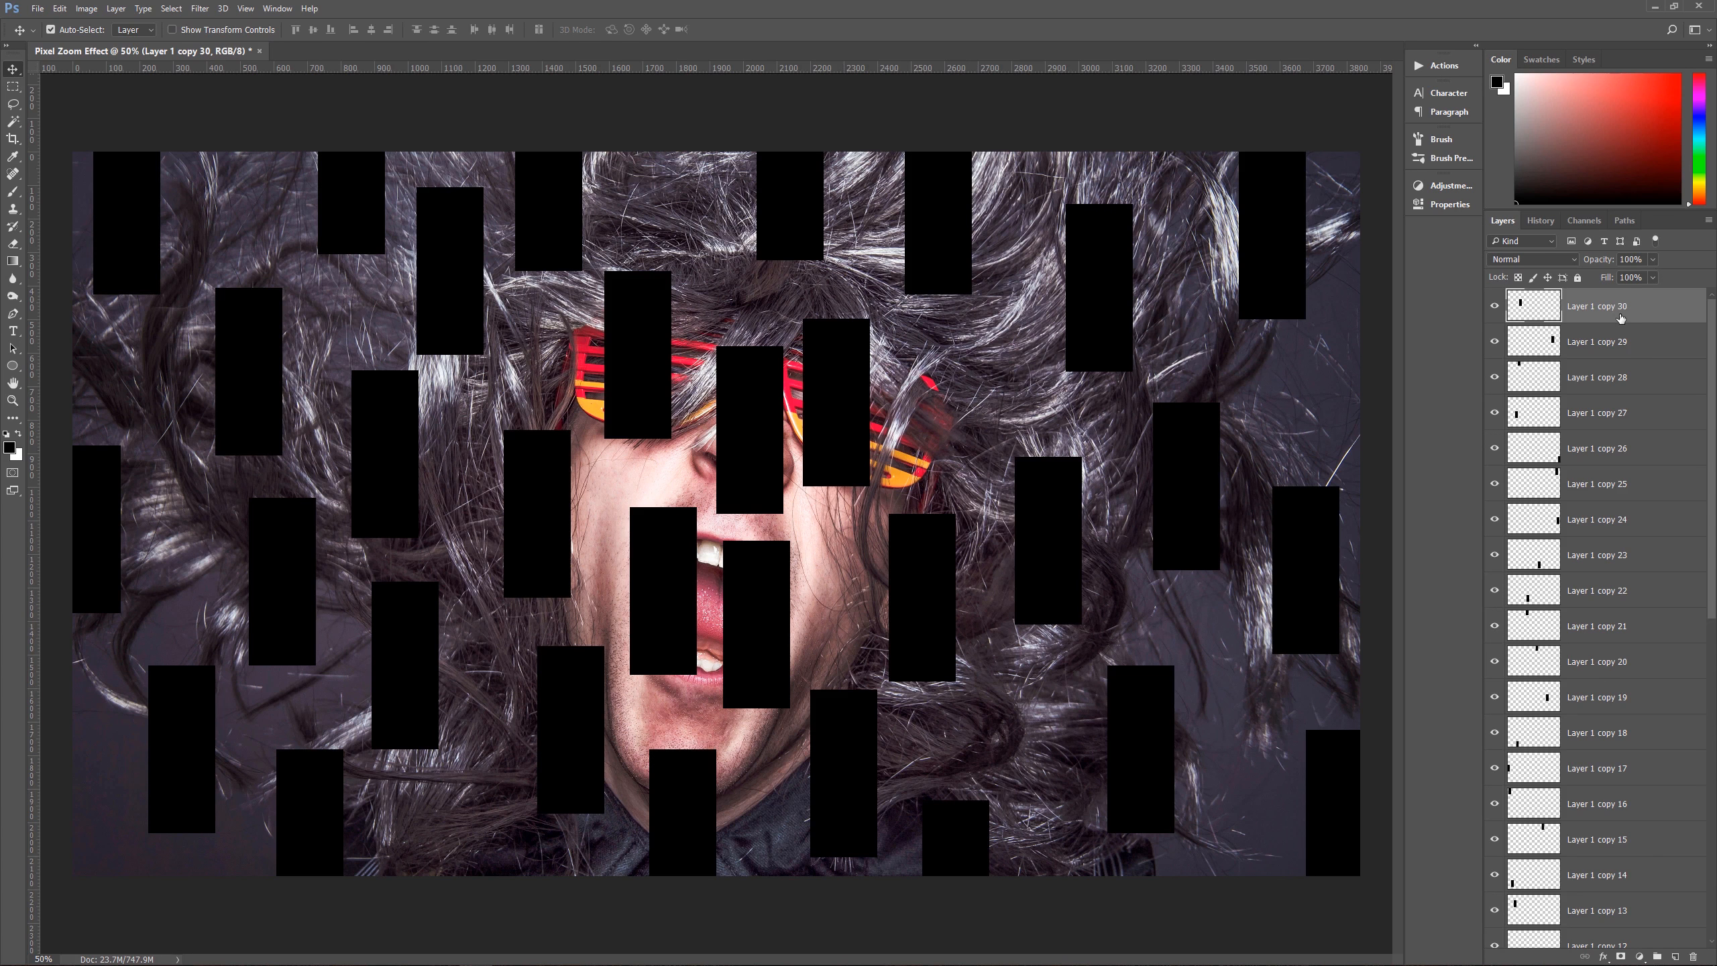
# Step: Select all the rectangle layers from Layer 1 copy 30 down to Layer 1 and merge them into one layer
pyautogui.scroll(-10, 1623, 405)
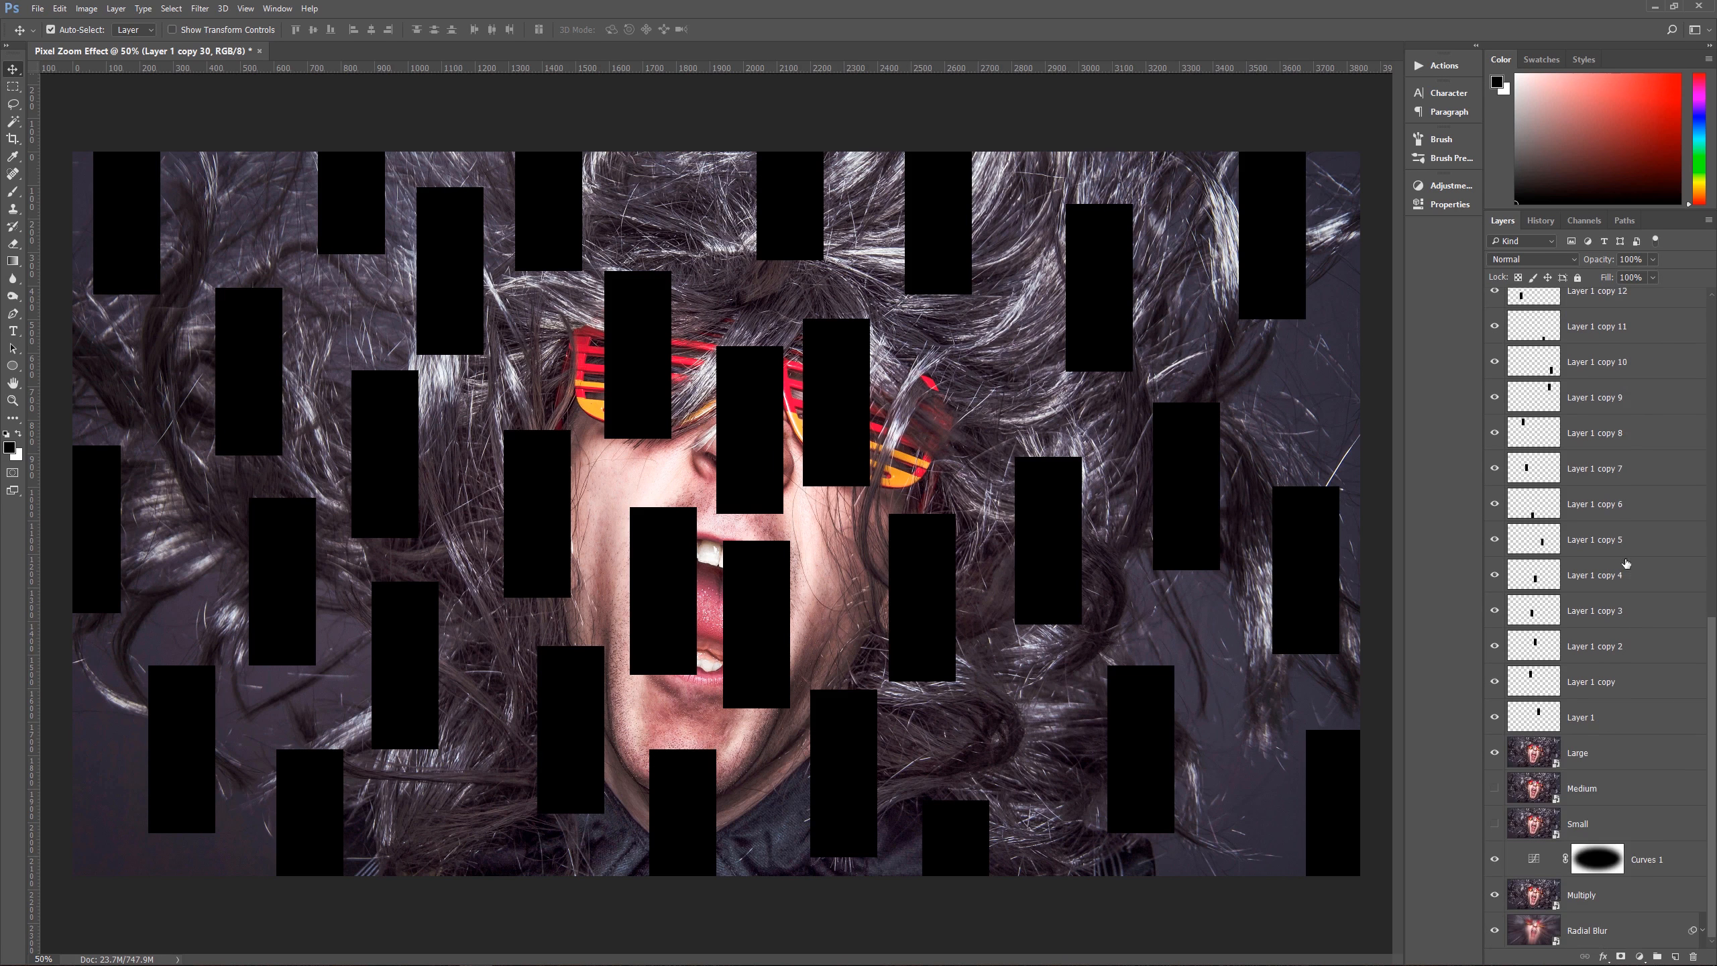
pyautogui.keyDown('shift'); pyautogui.click(1599, 727); pyautogui.keyUp('shift')
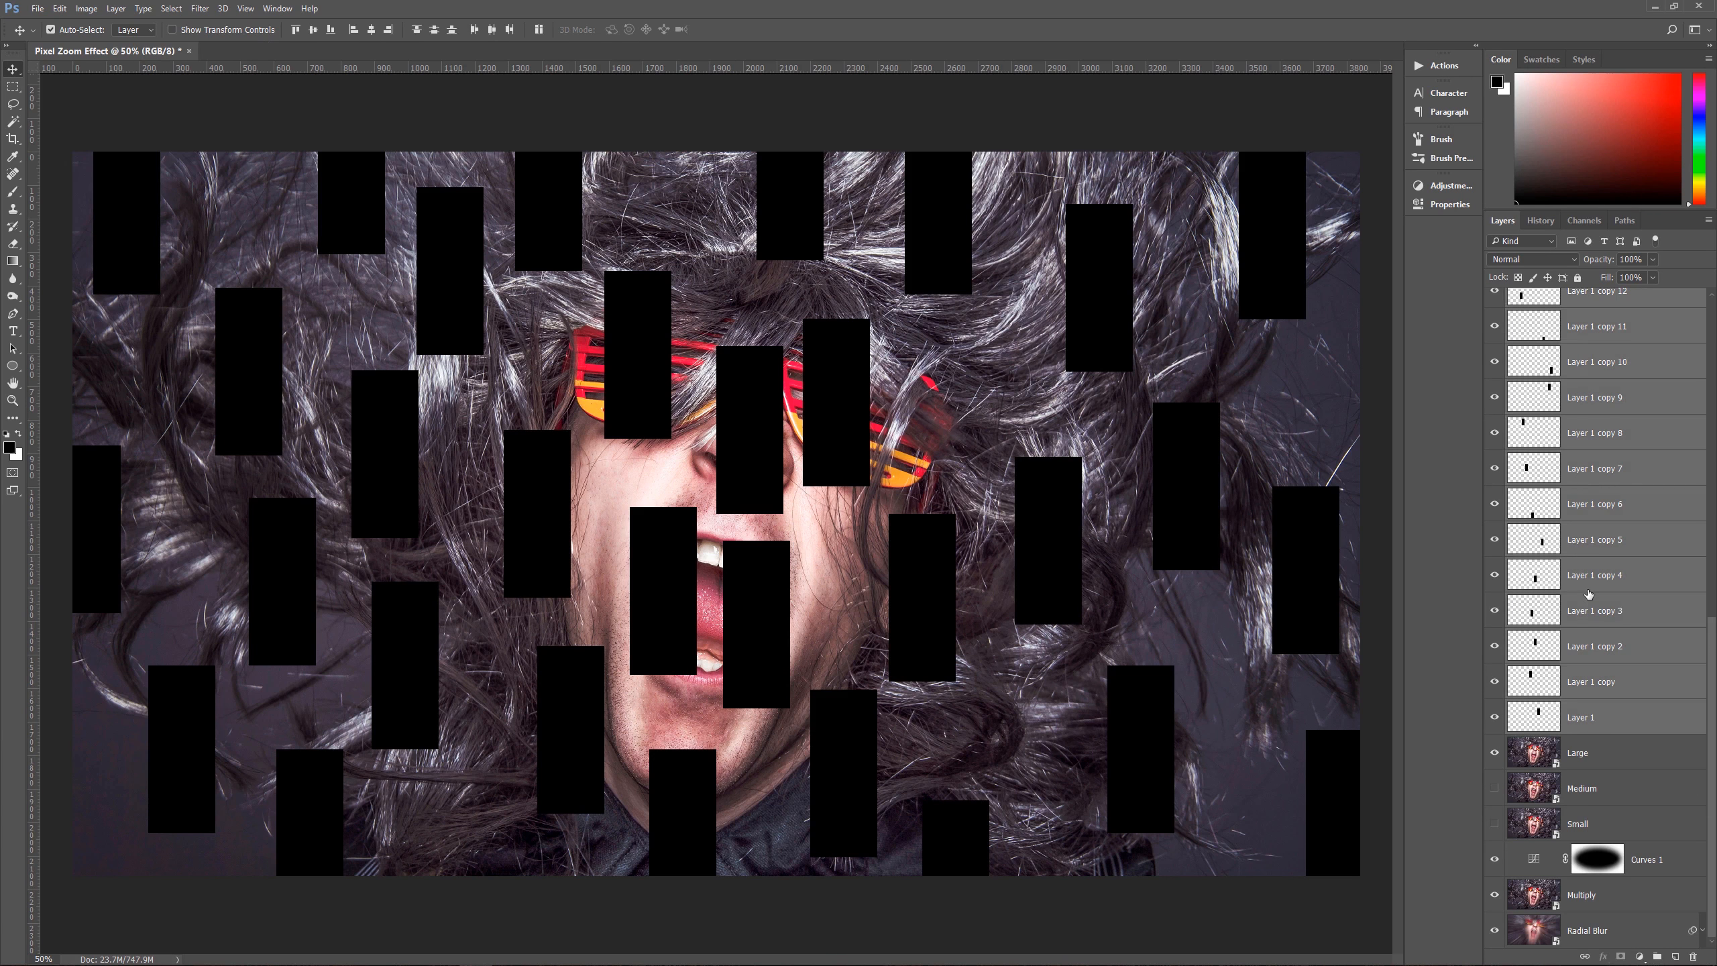
pyautogui.hotkey('ctrl', 'e')
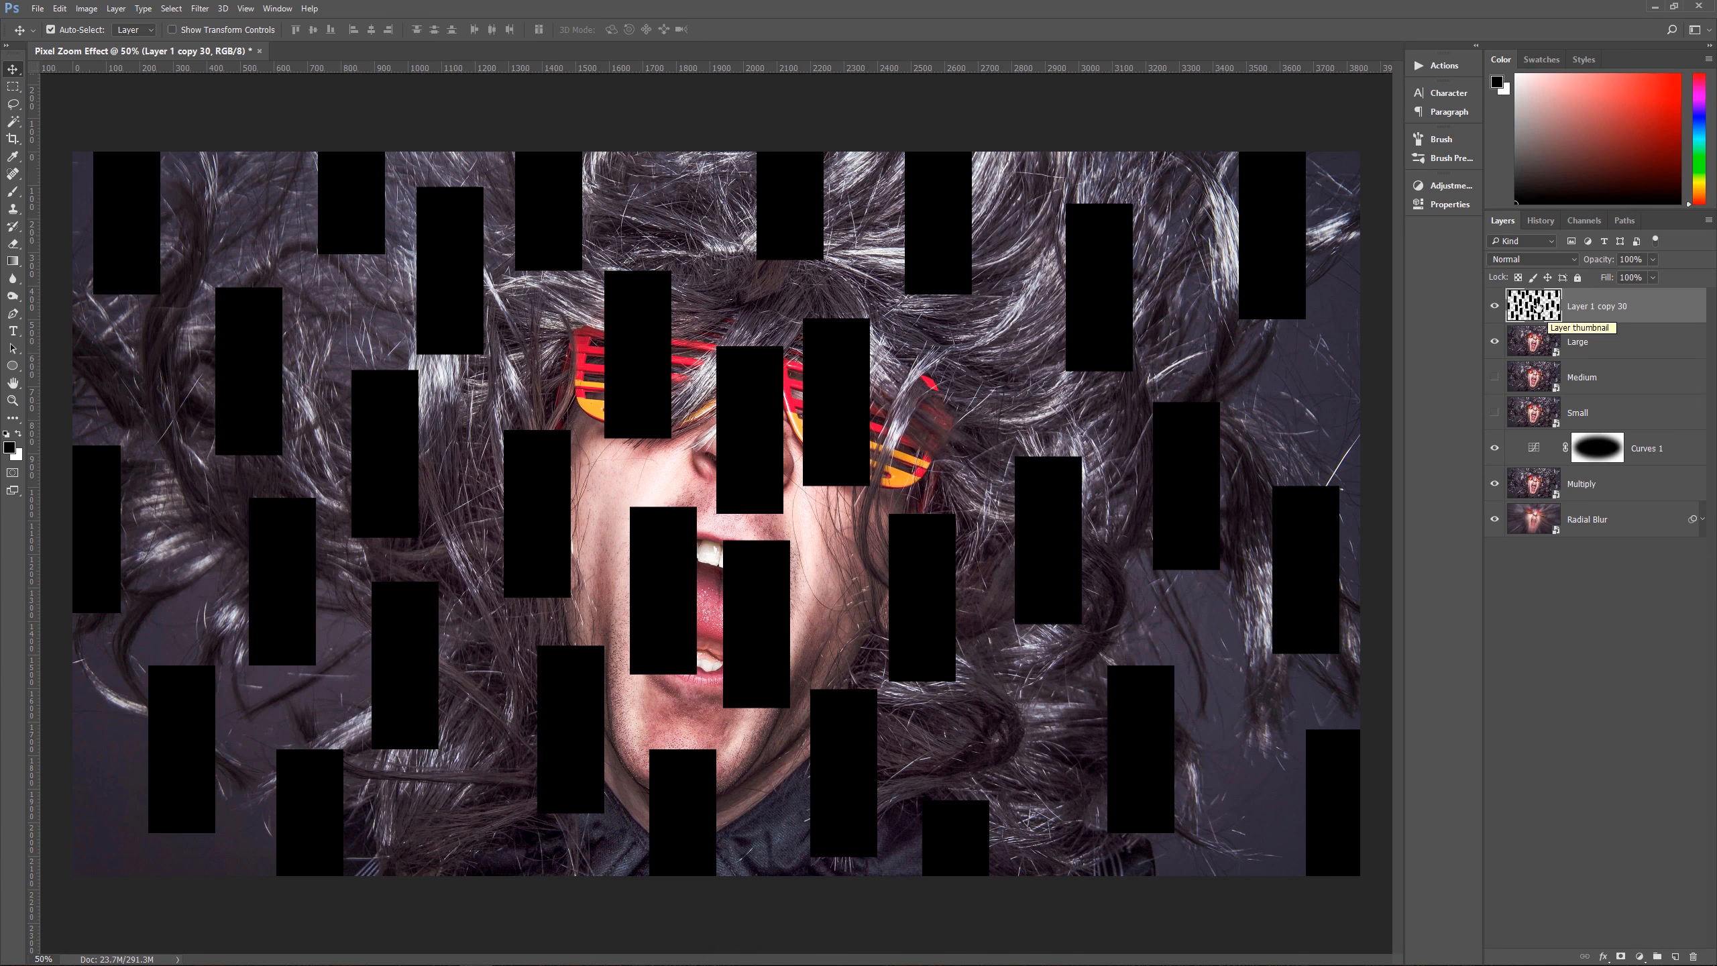
# Step: Load the merged rectangles as a selection and apply it as a layer mask on the Large layer
pyautogui.press('ctrl')
pyautogui.keyDown('ctrl'); pyautogui.click(1533, 308); pyautogui.keyUp('ctrl')
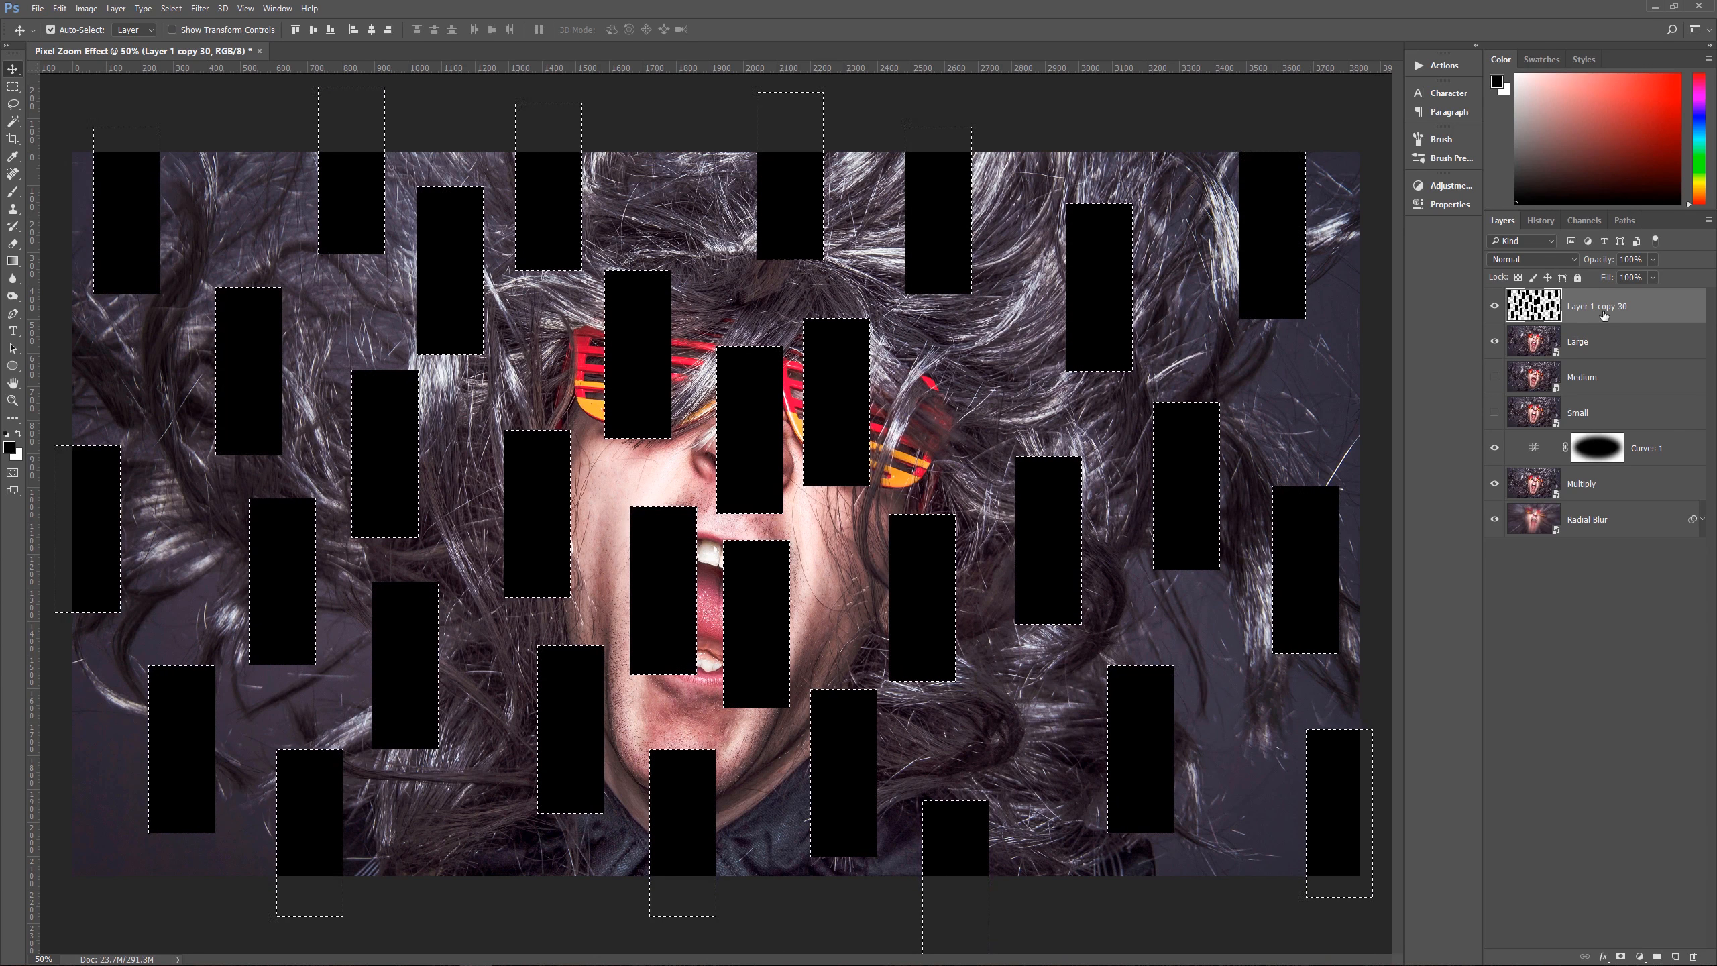
pyautogui.click(1589, 345)
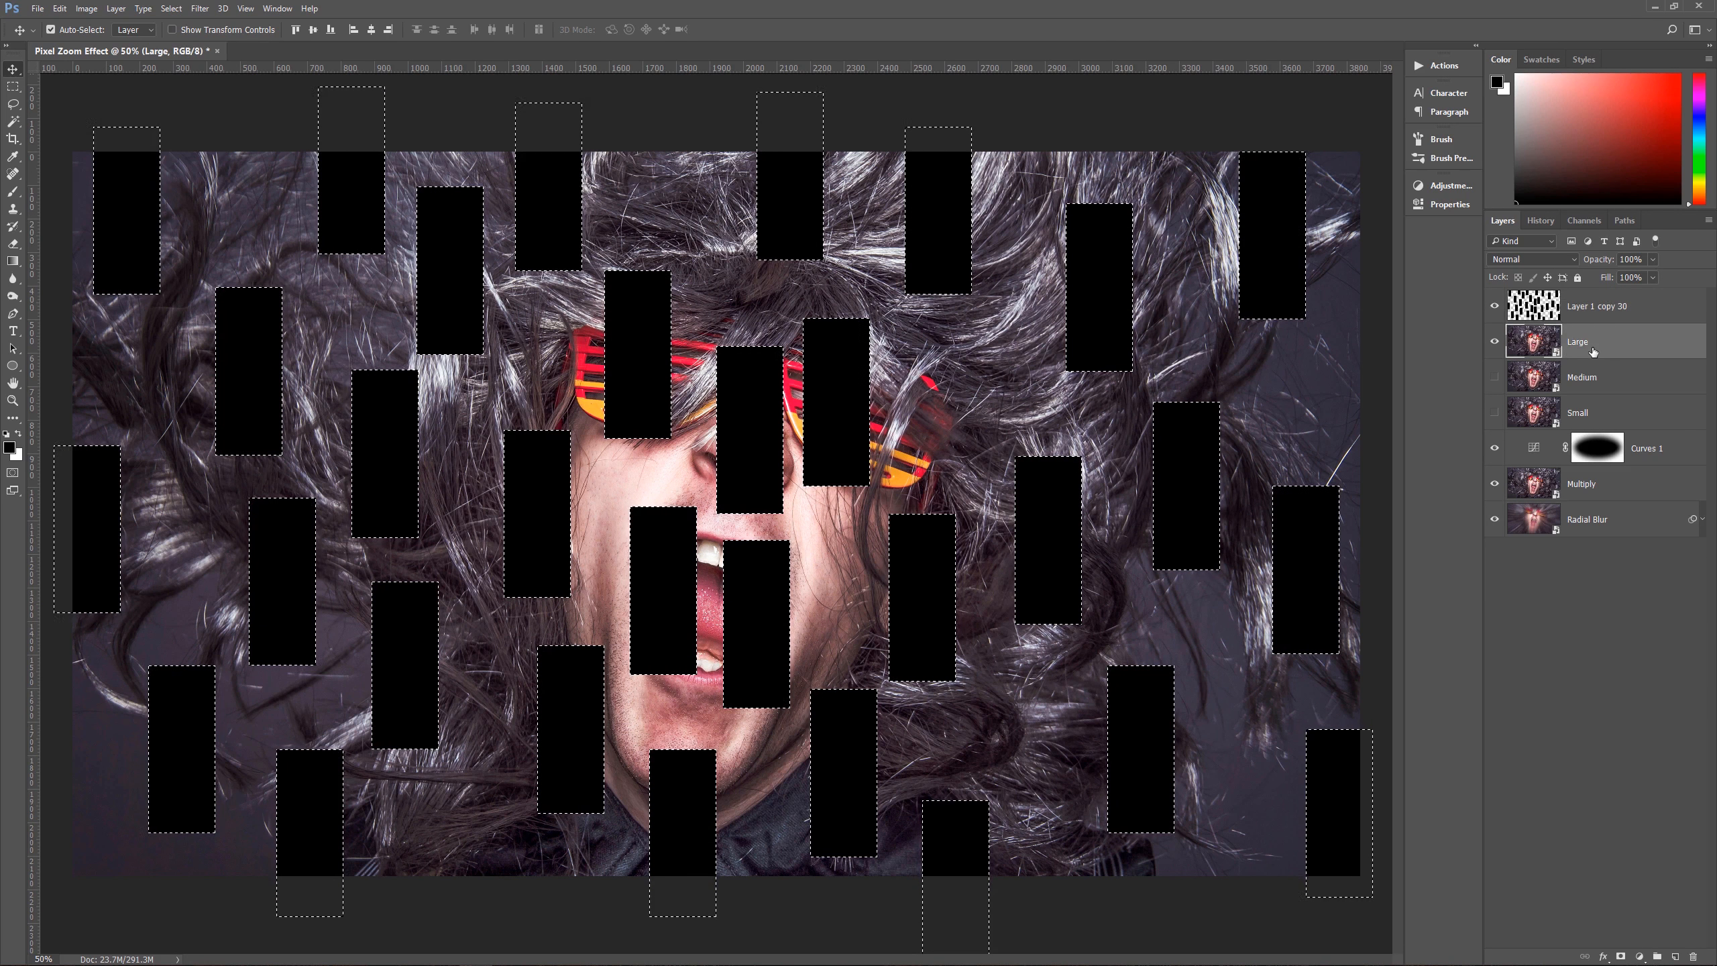
pyautogui.click(1621, 956)
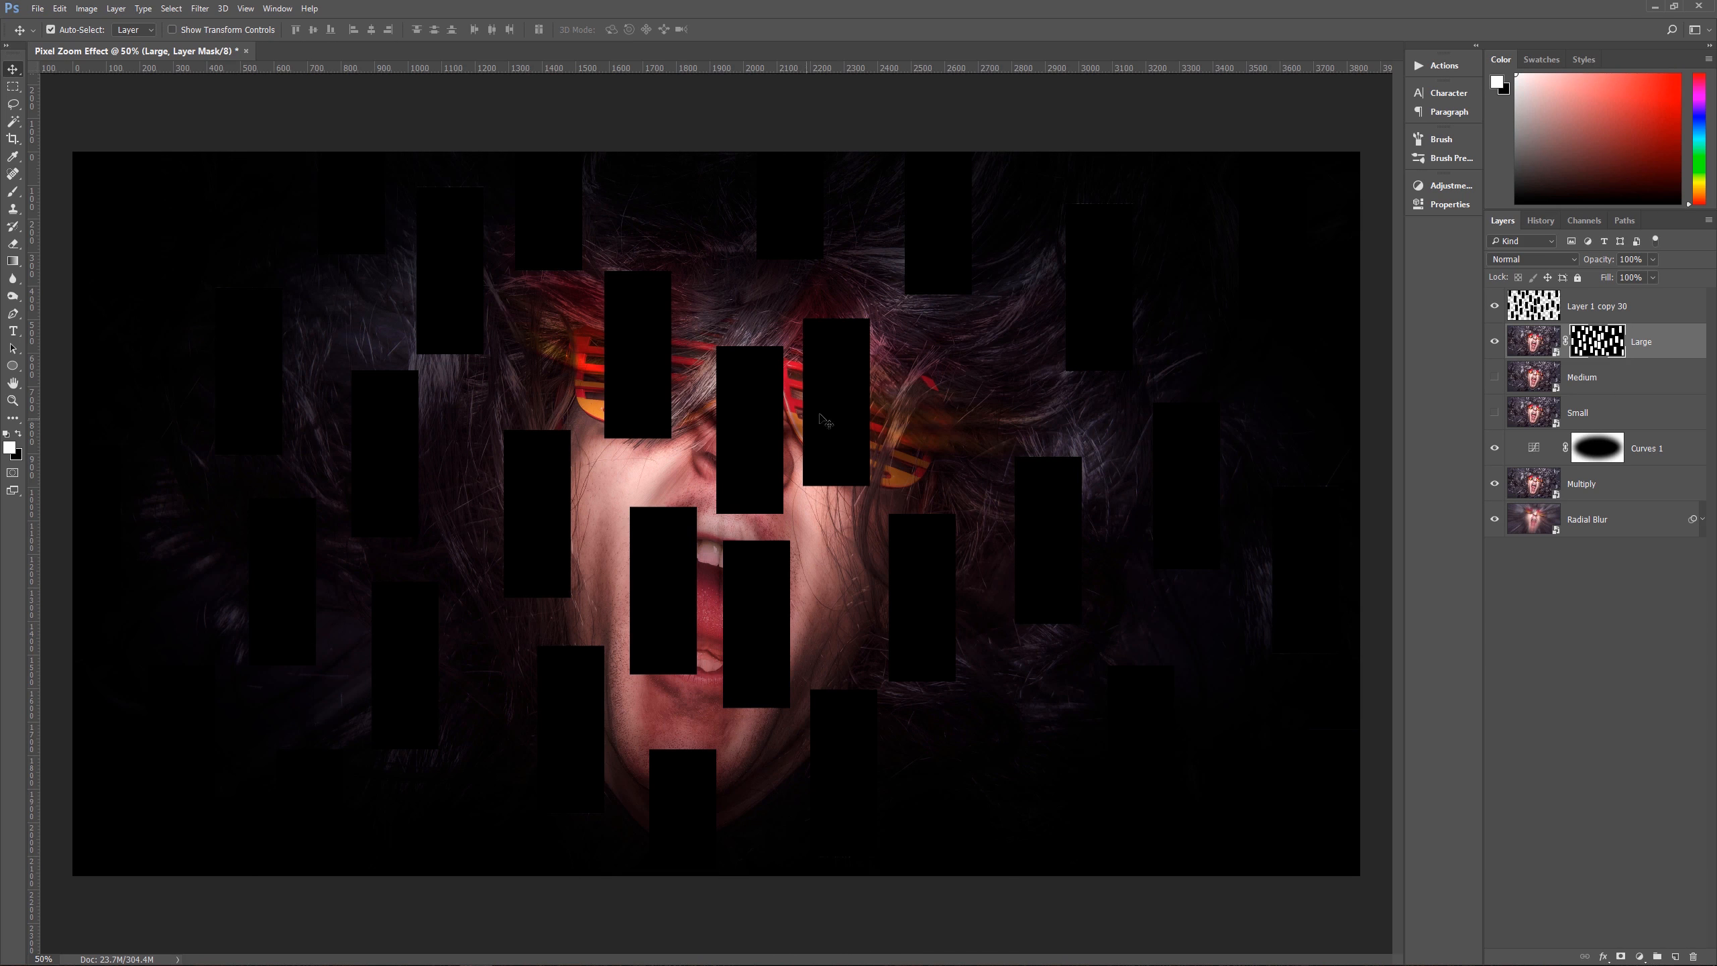
# Step: Delete the merged black rectangles layer above Large
pyautogui.click(1553, 313)
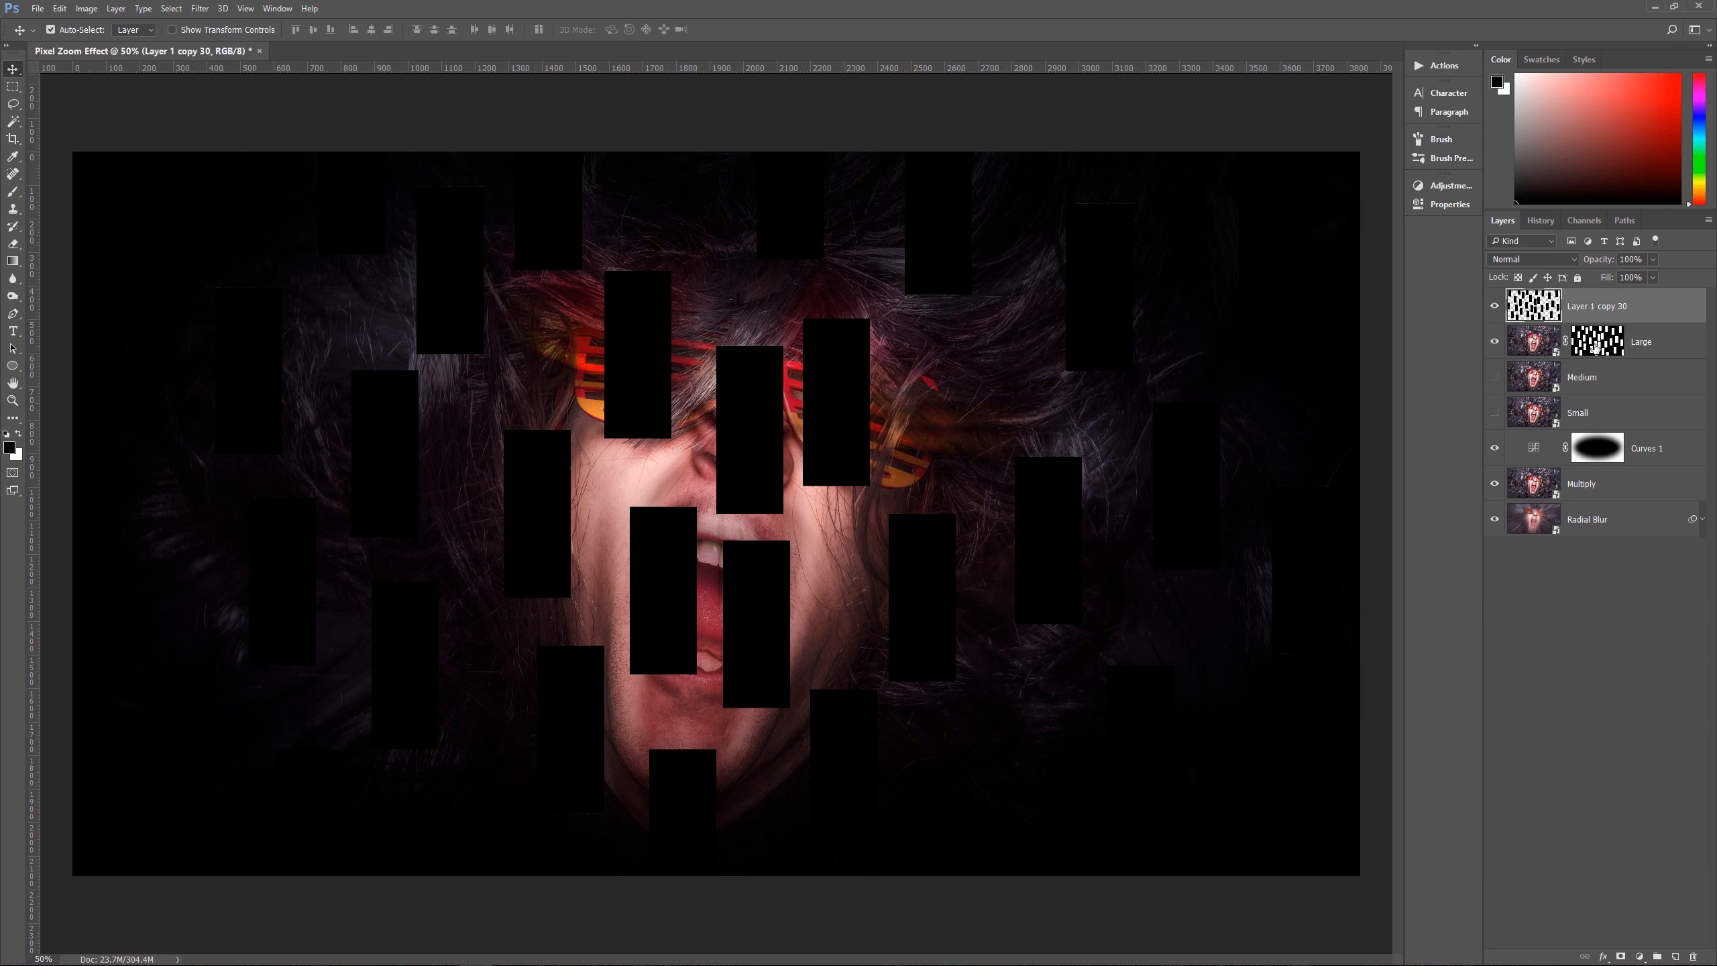
pyautogui.click(1537, 352)
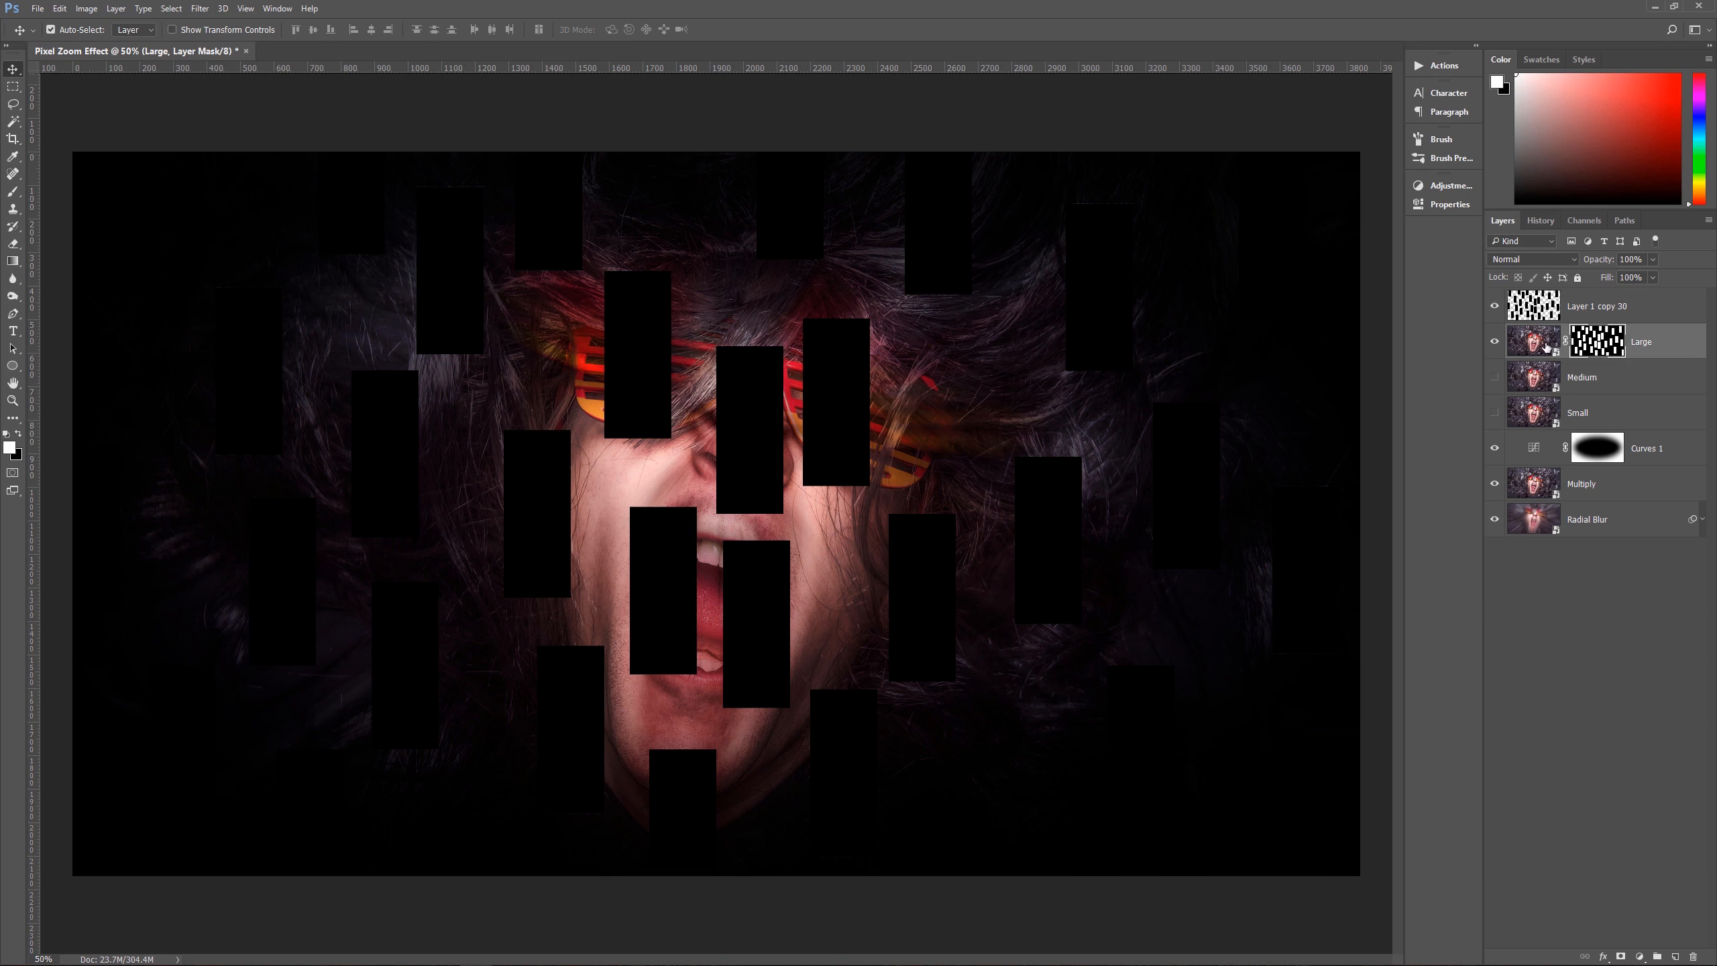
pyautogui.moveTo(1613, 303); pyautogui.dragTo(1693, 955)
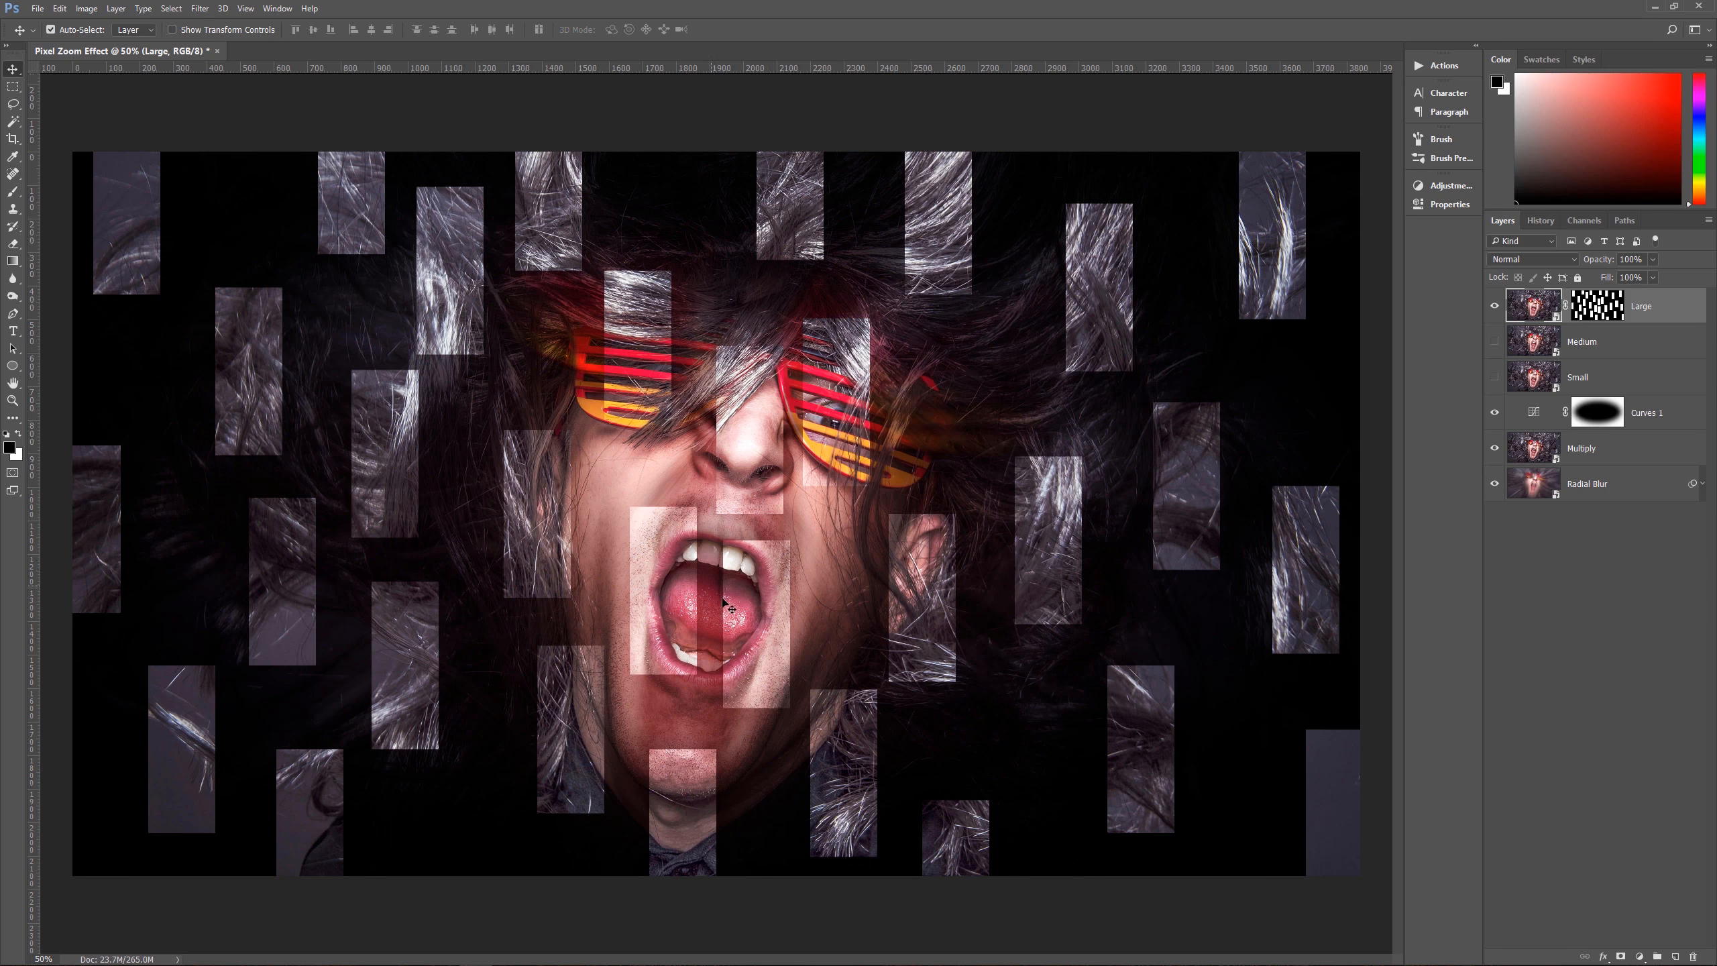
# Step: Hide the layers below Large to inspect the masked rectangles alone, and show those layers again
pyautogui.moveTo(1495, 413); pyautogui.dragTo(1496, 485)
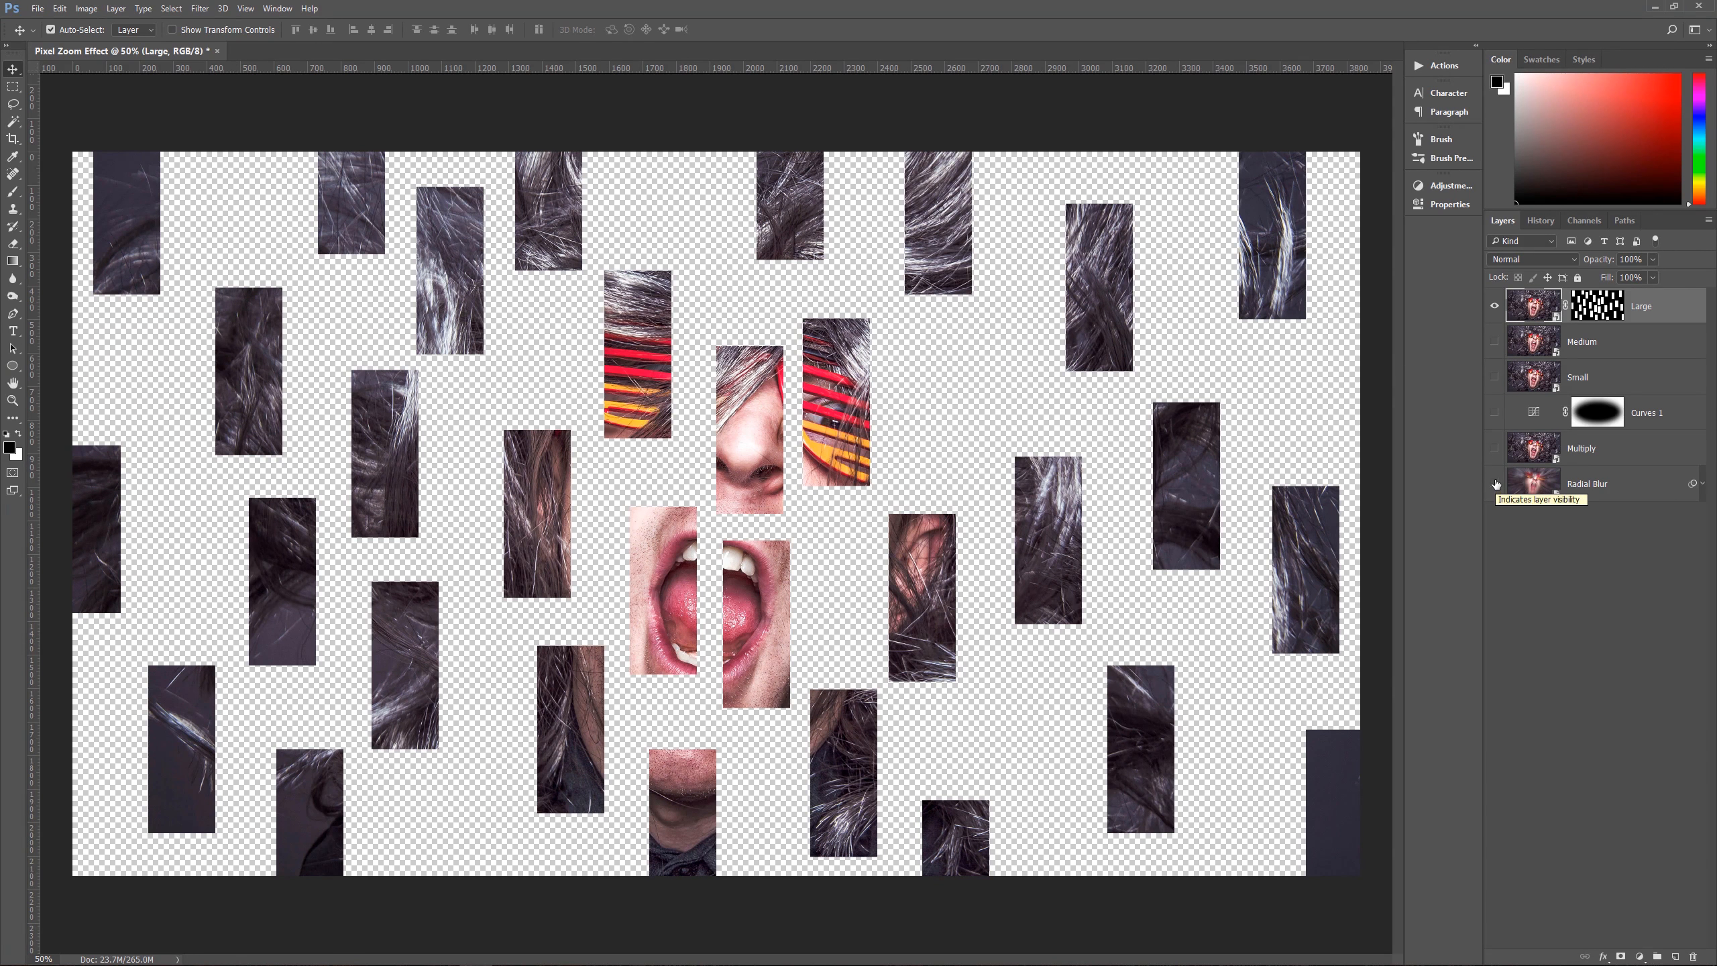
pyautogui.moveTo(1496, 484); pyautogui.dragTo(1493, 412)
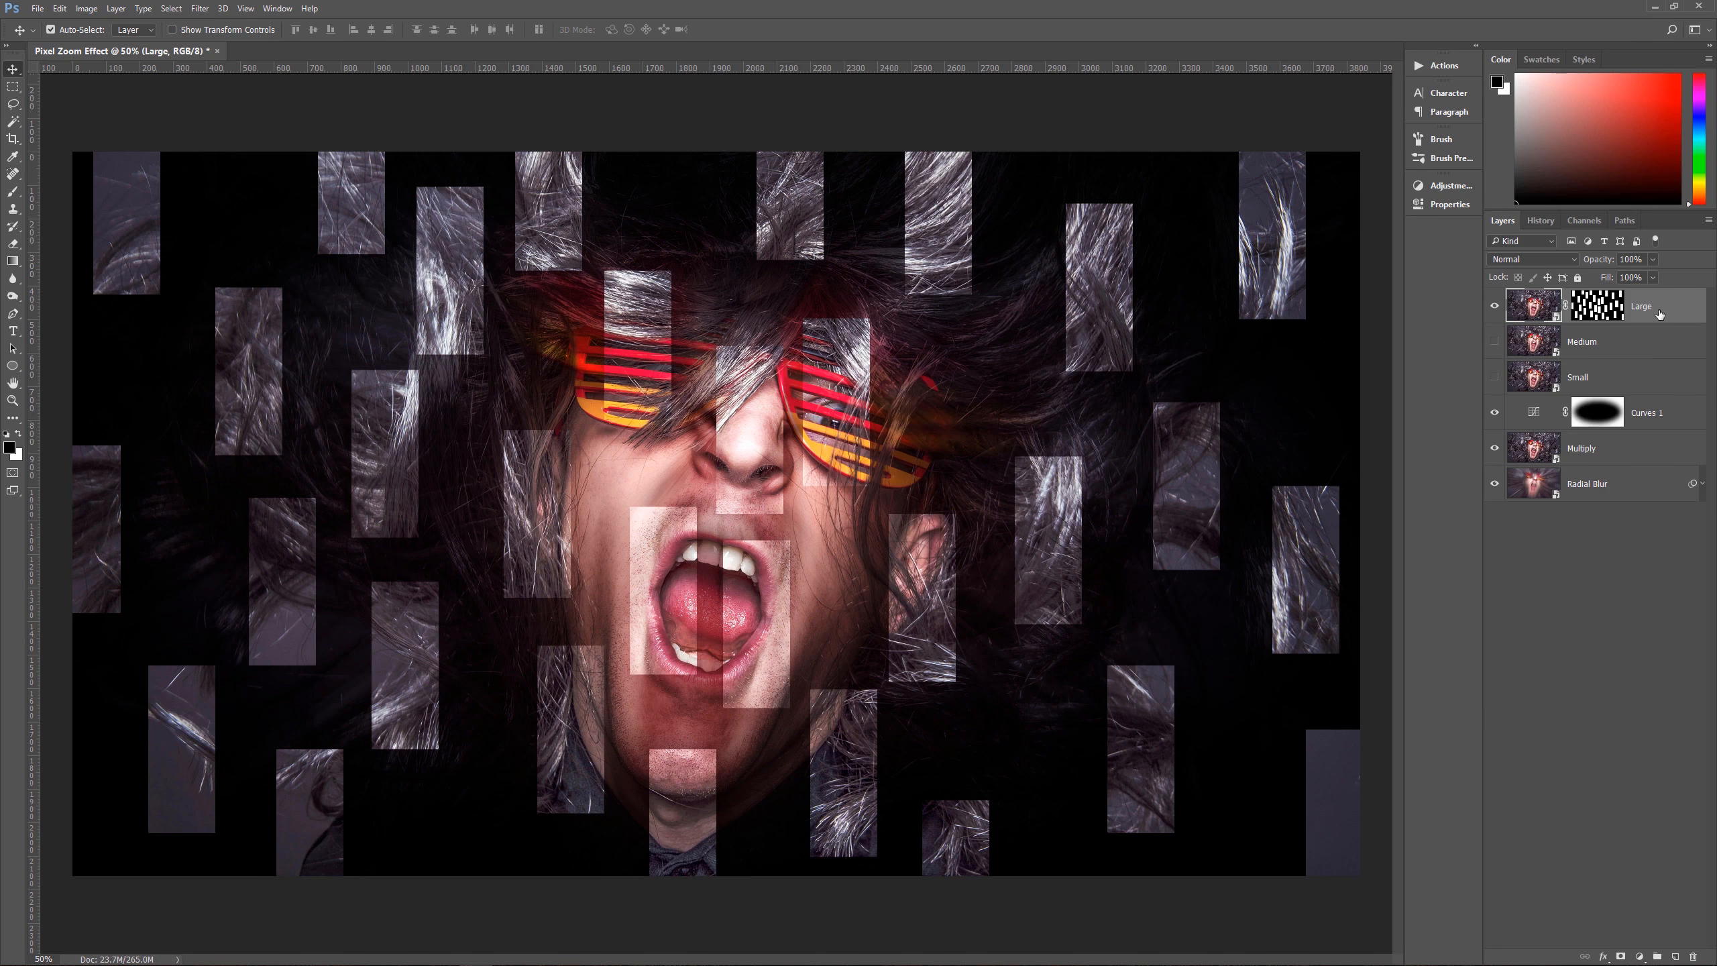
# Step: Add a Bevel & Emboss effect to the Large layer and move the Layer Style dialog off the layer list
pyautogui.click(1602, 958)
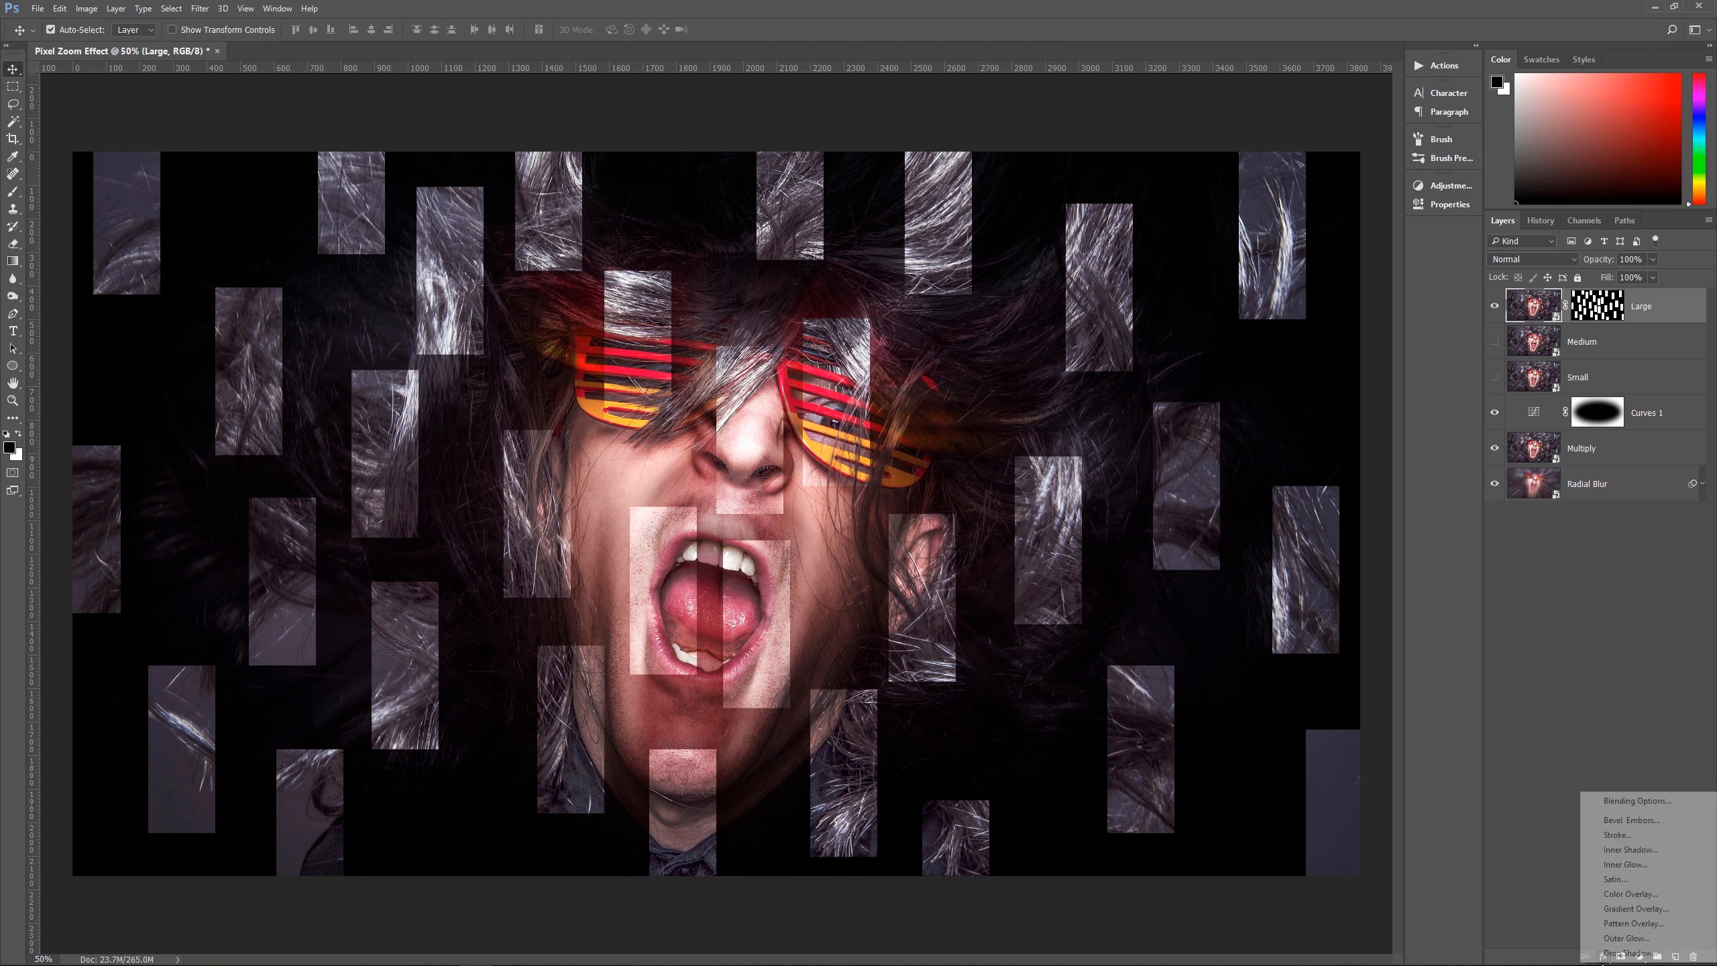
pyautogui.click(1634, 821)
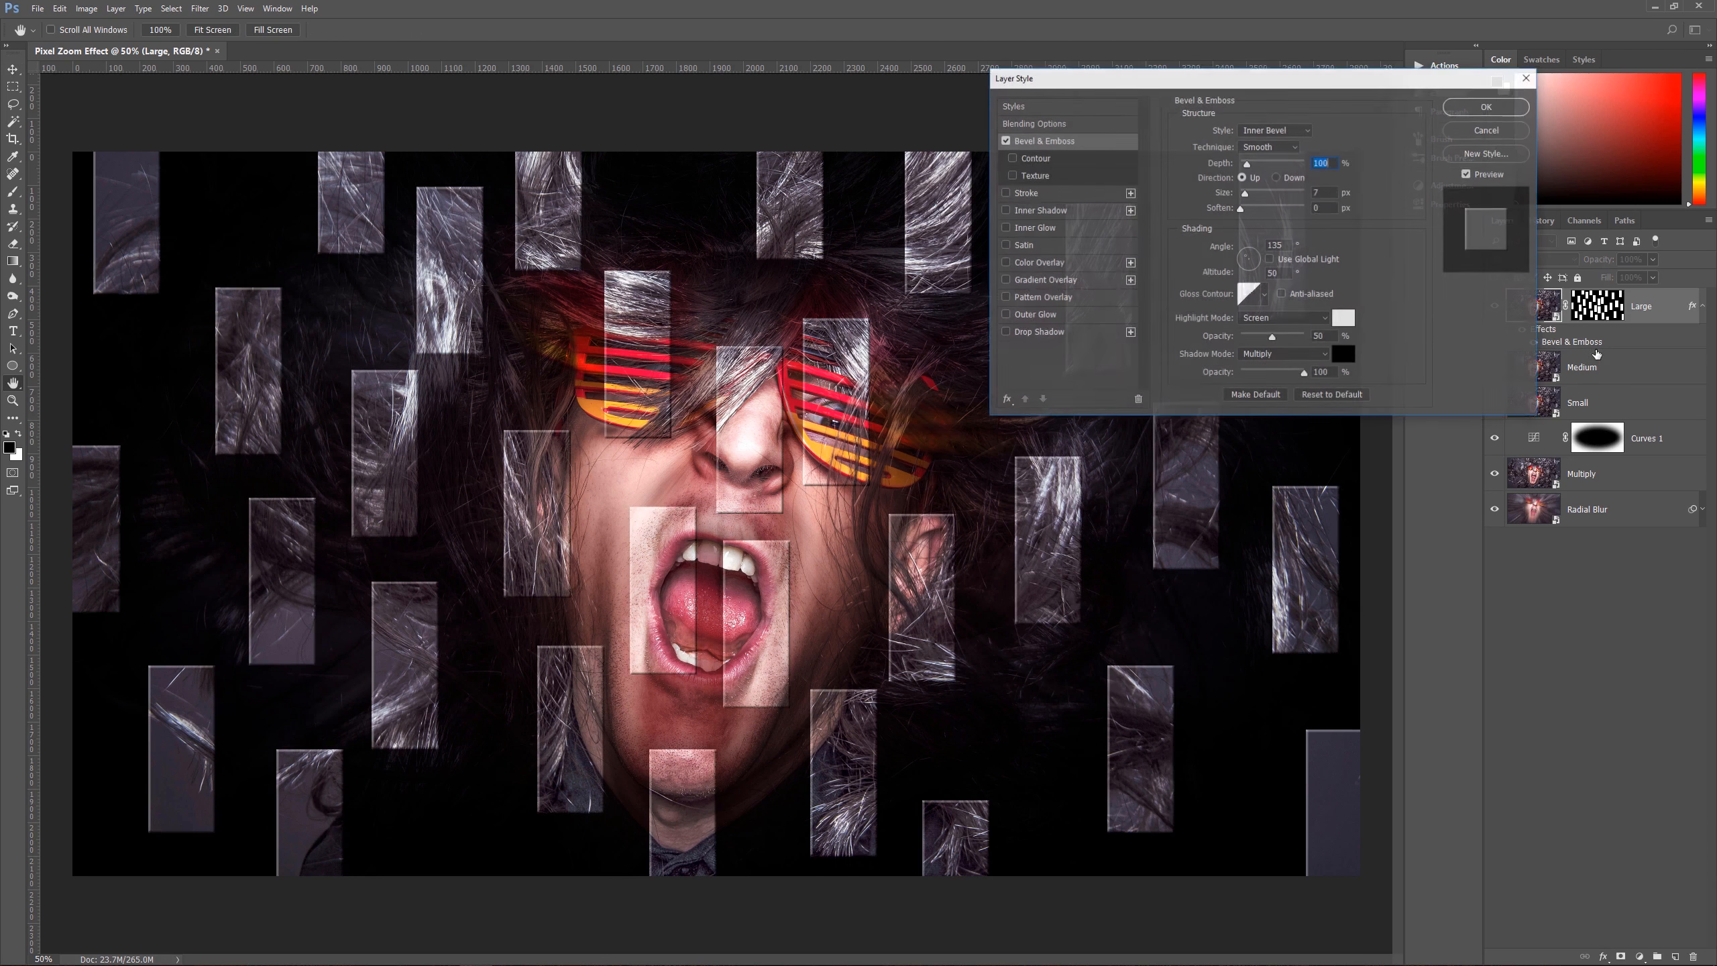
pyautogui.moveTo(1269, 79); pyautogui.dragTo(1220, 405)
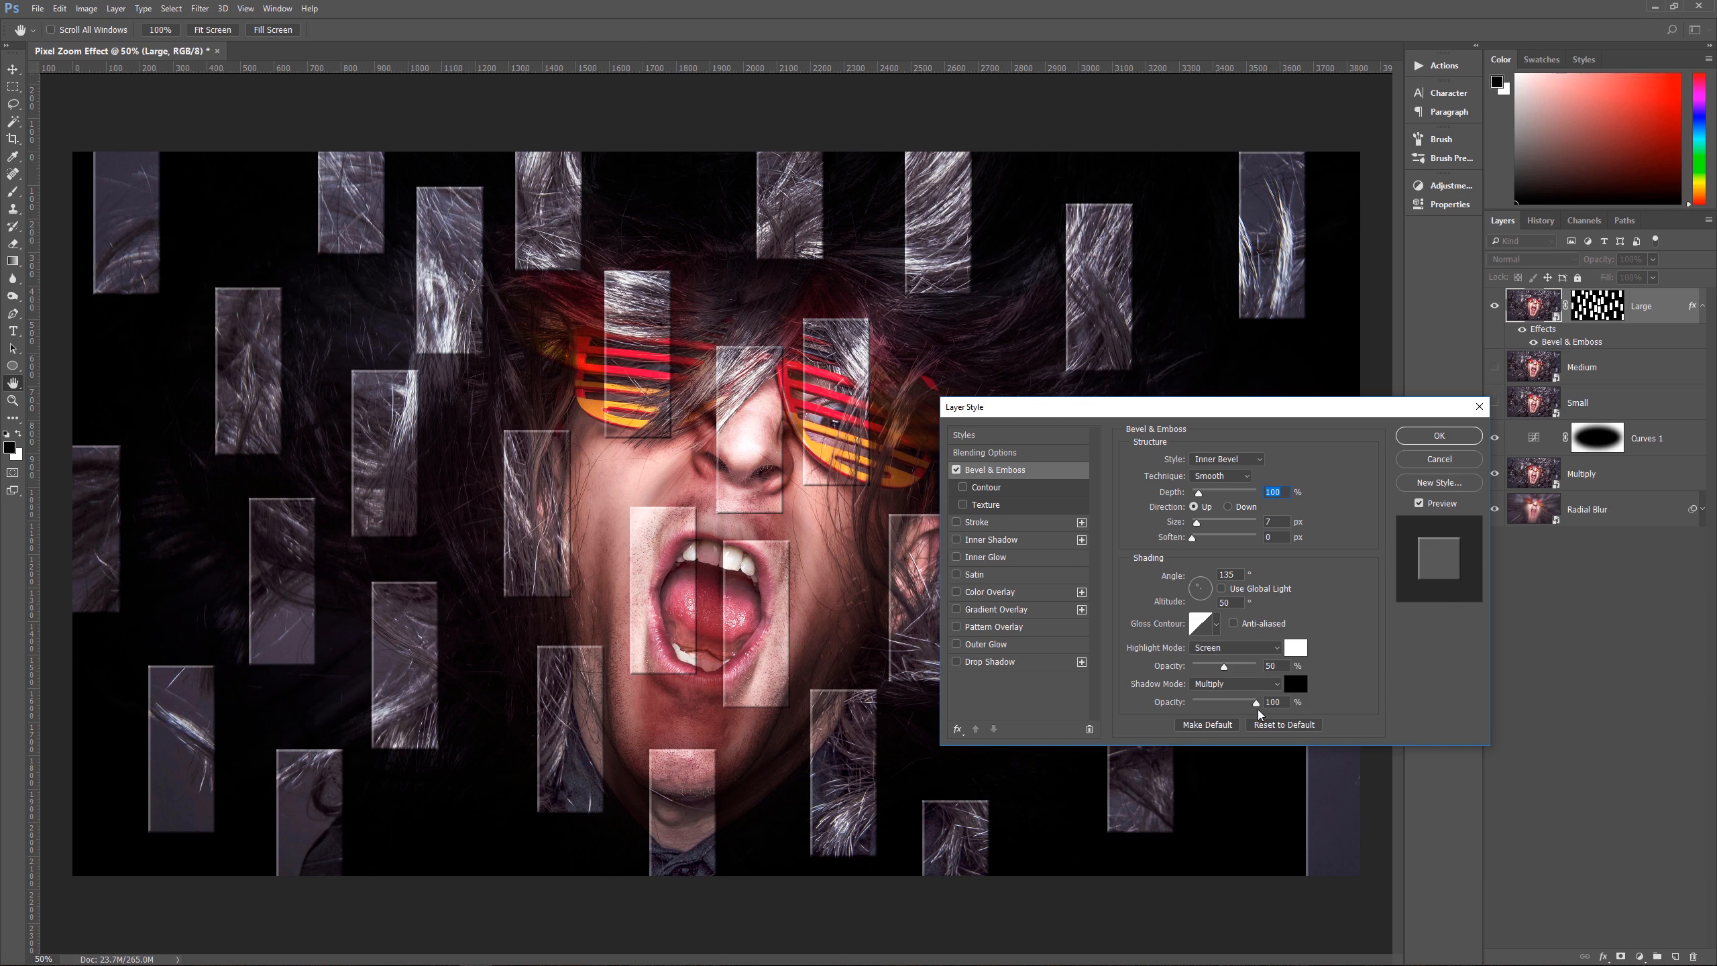
# Step: Enable the Stroke and Inner Shadow effects for the Large layer
pyautogui.click(1013, 527)
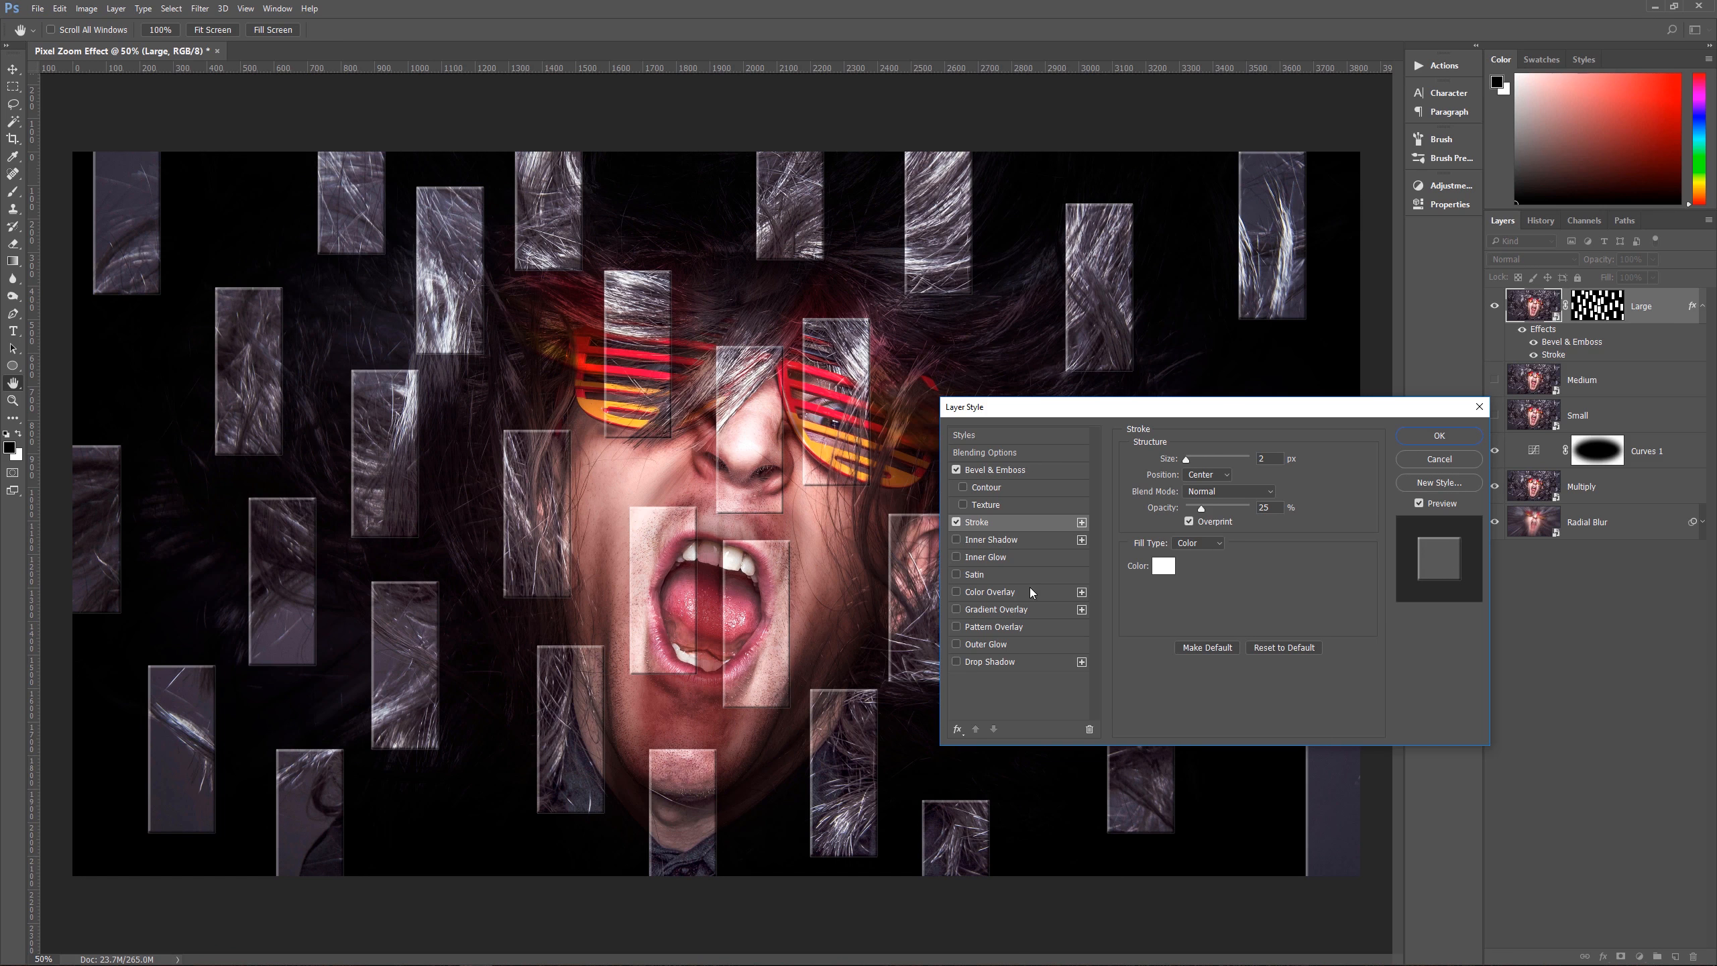
pyautogui.click(1019, 546)
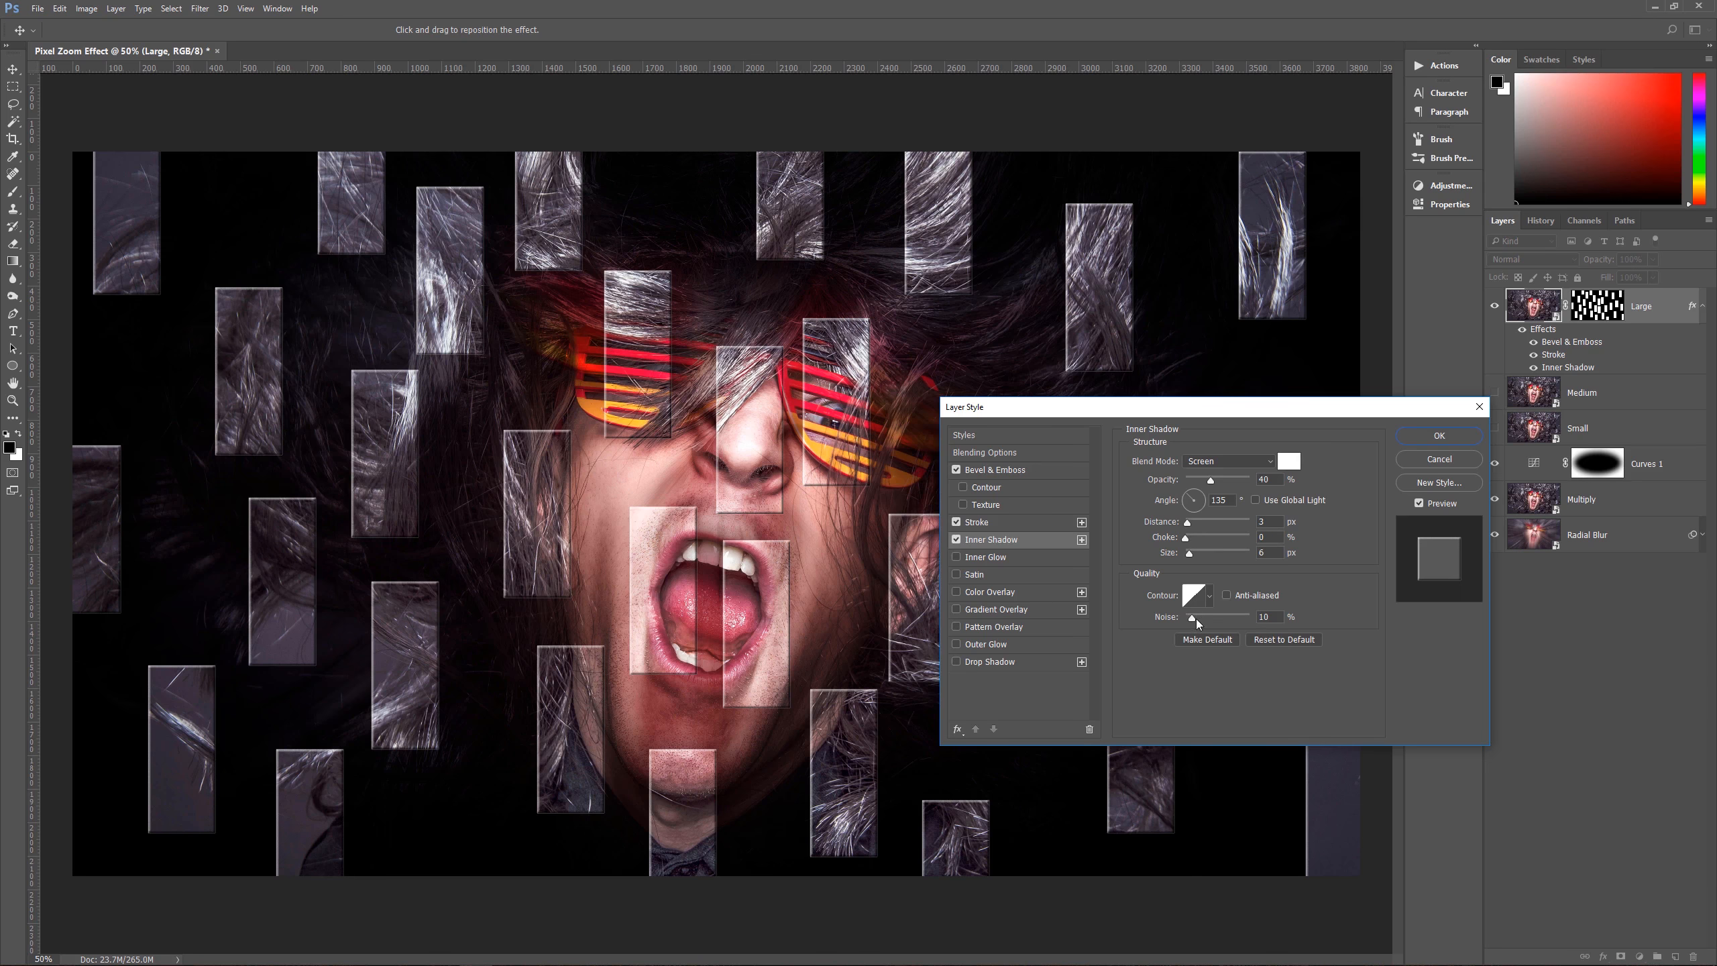
pyautogui.click(1273, 616)
# Step: Add a Drop Shadow to Large with 30% opacity, 35 px distance and 20 px size, and collapse its effects list
pyautogui.click(1011, 663)
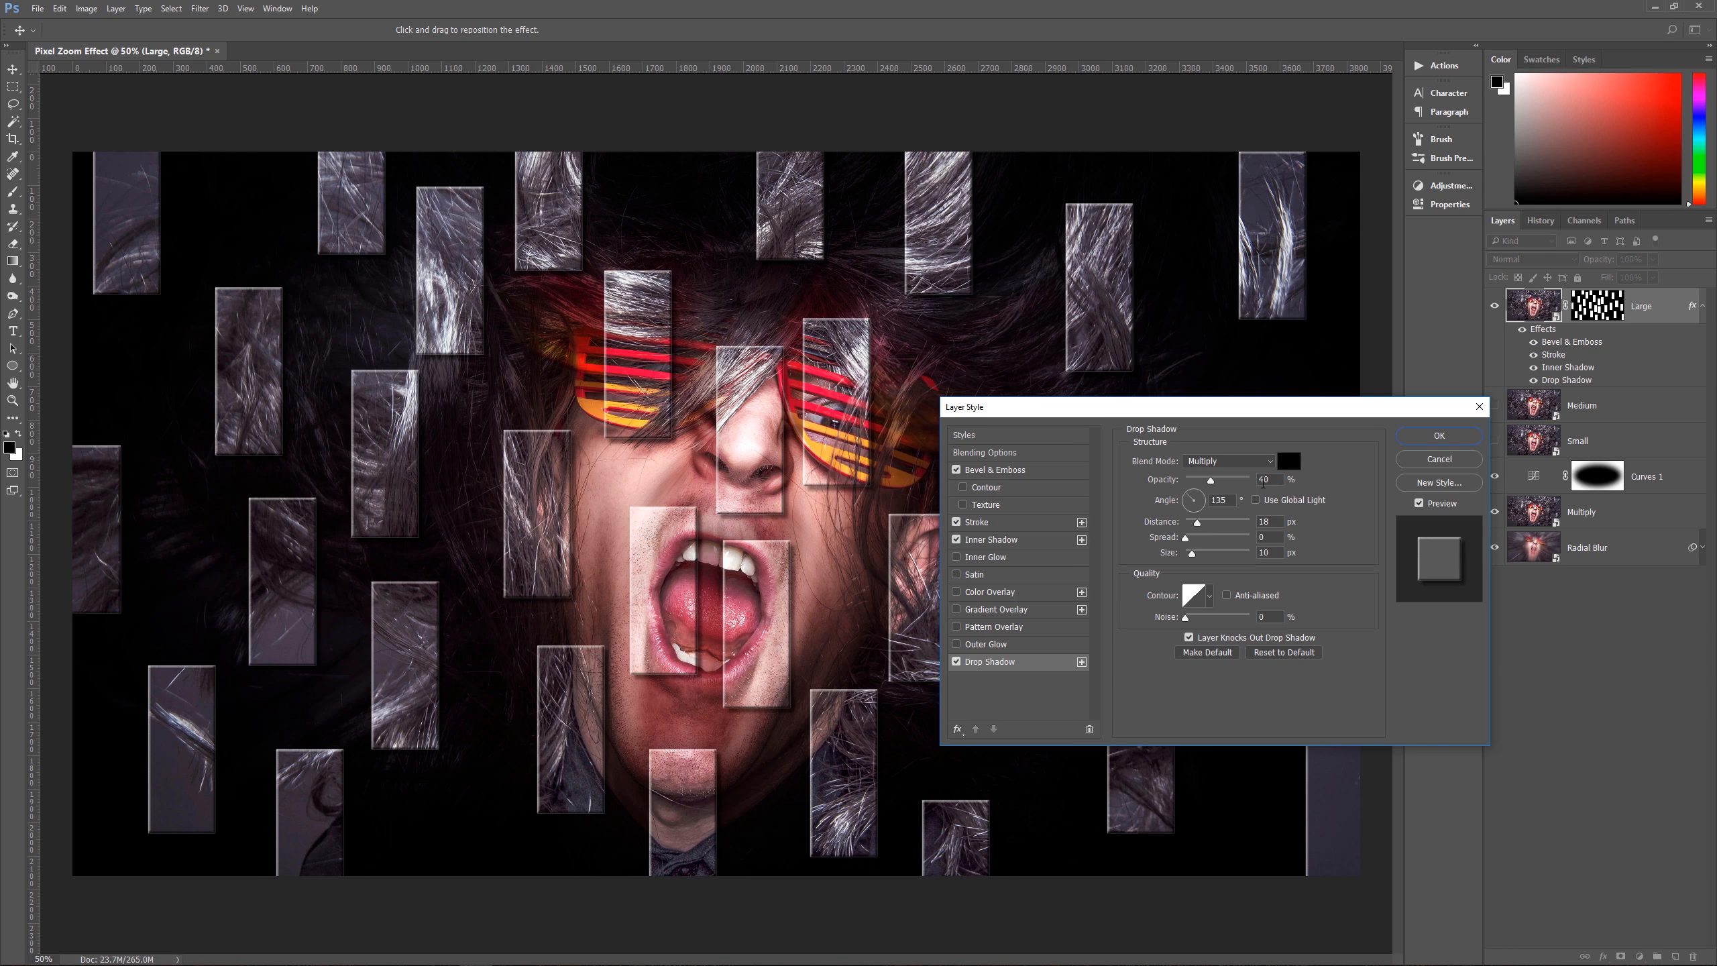
pyautogui.click(1267, 482)
pyautogui.write('30')
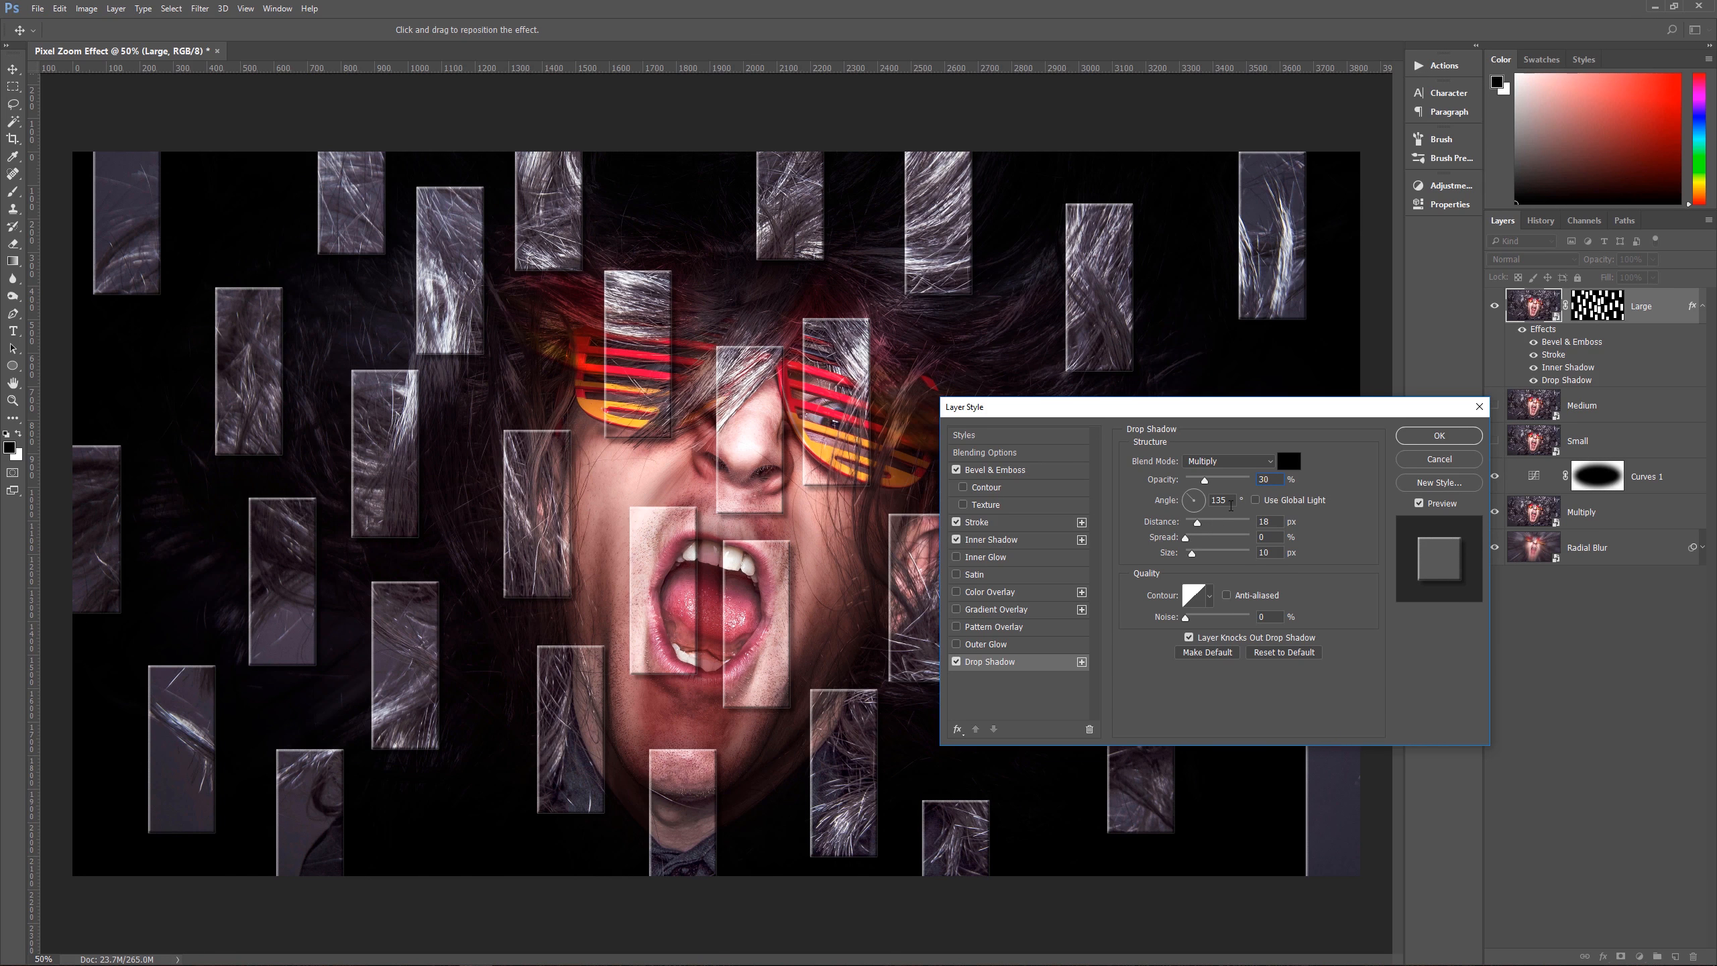
pyautogui.click(1274, 520)
pyautogui.write('35')
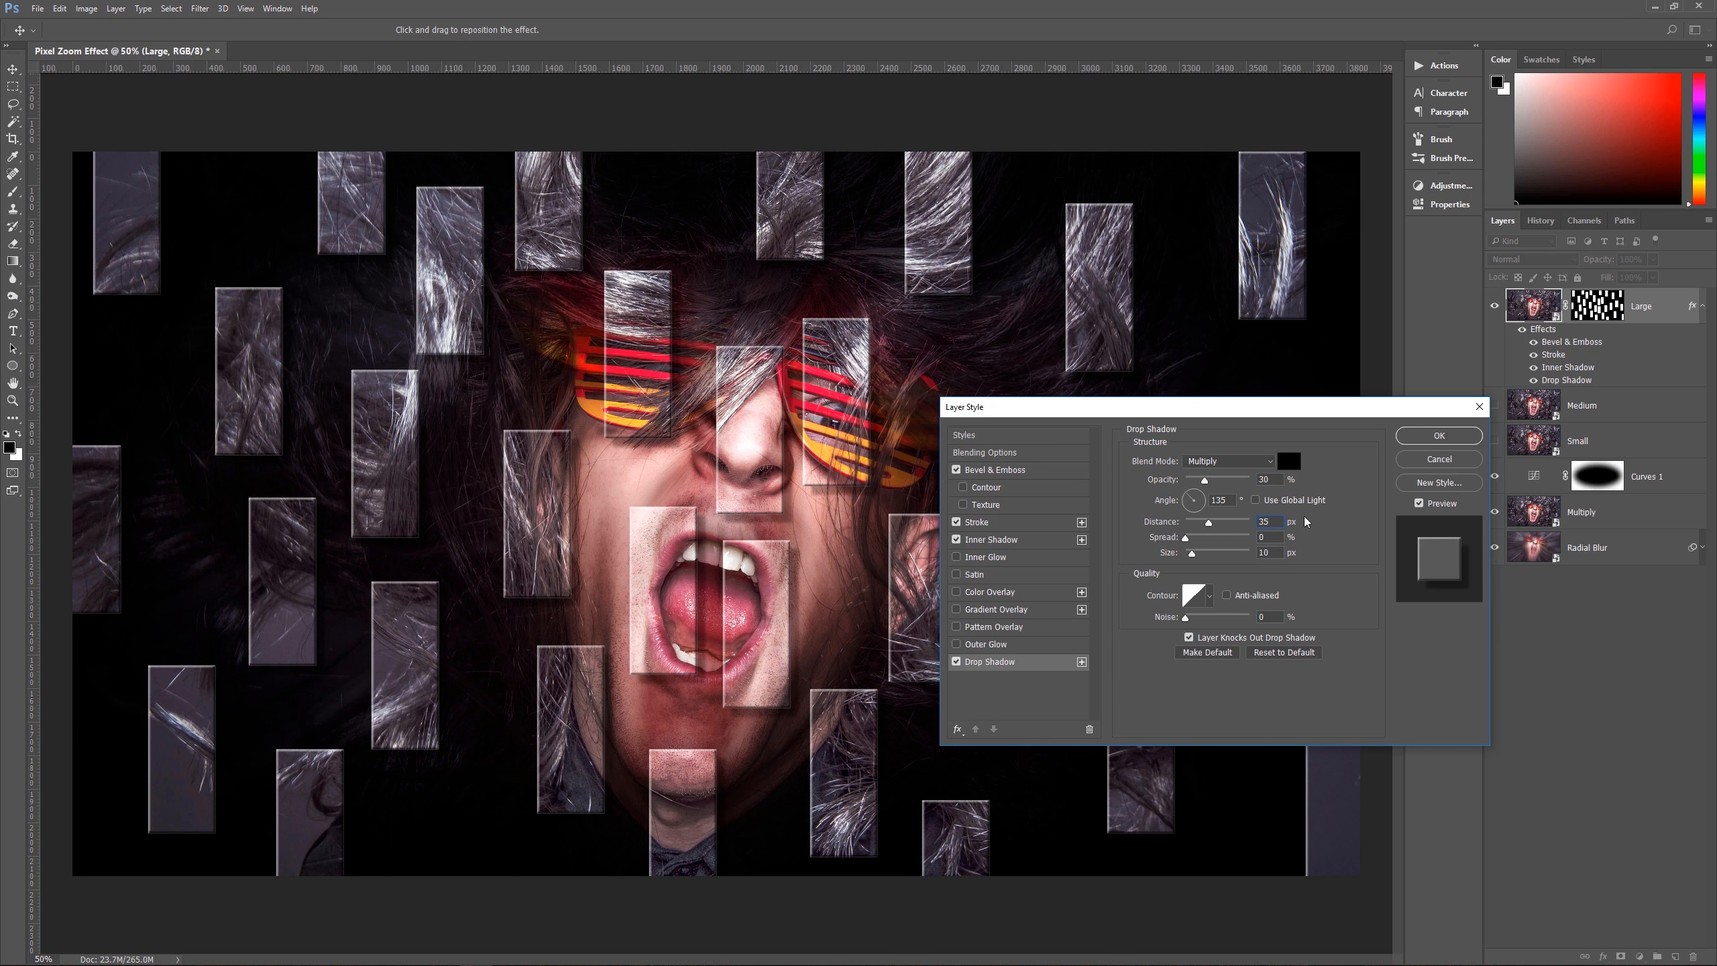
pyautogui.press('Tab')
pyautogui.write('20')
pyautogui.click(1422, 437)
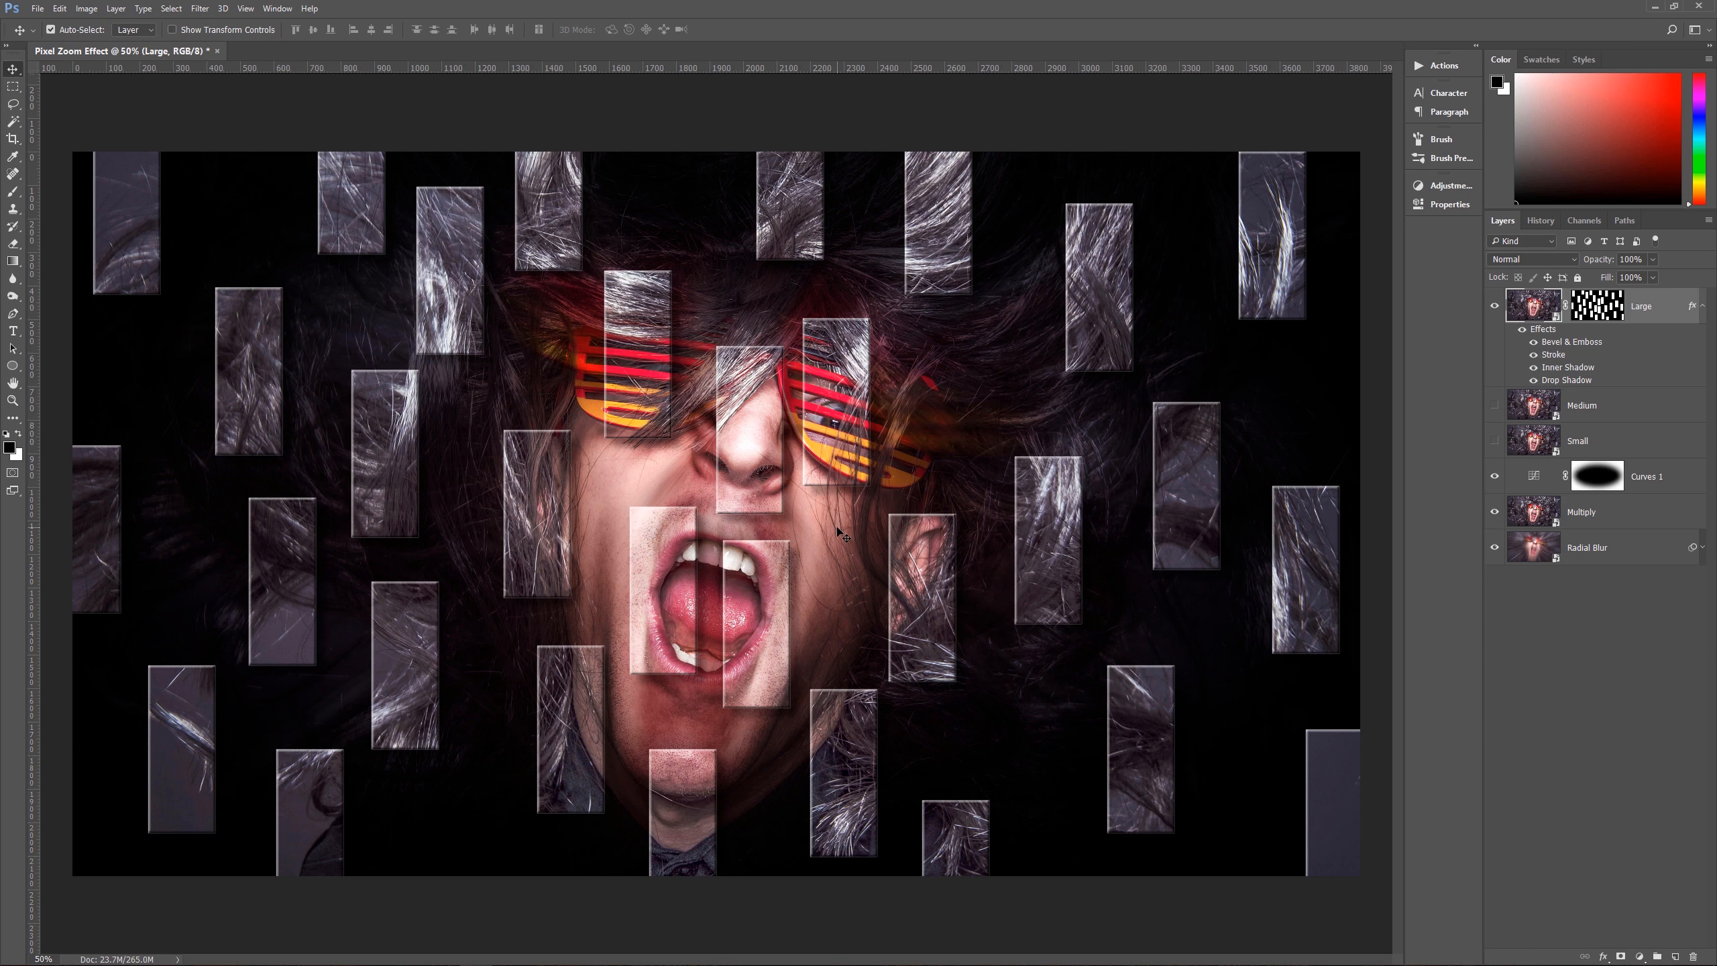
pyautogui.click(1702, 307)
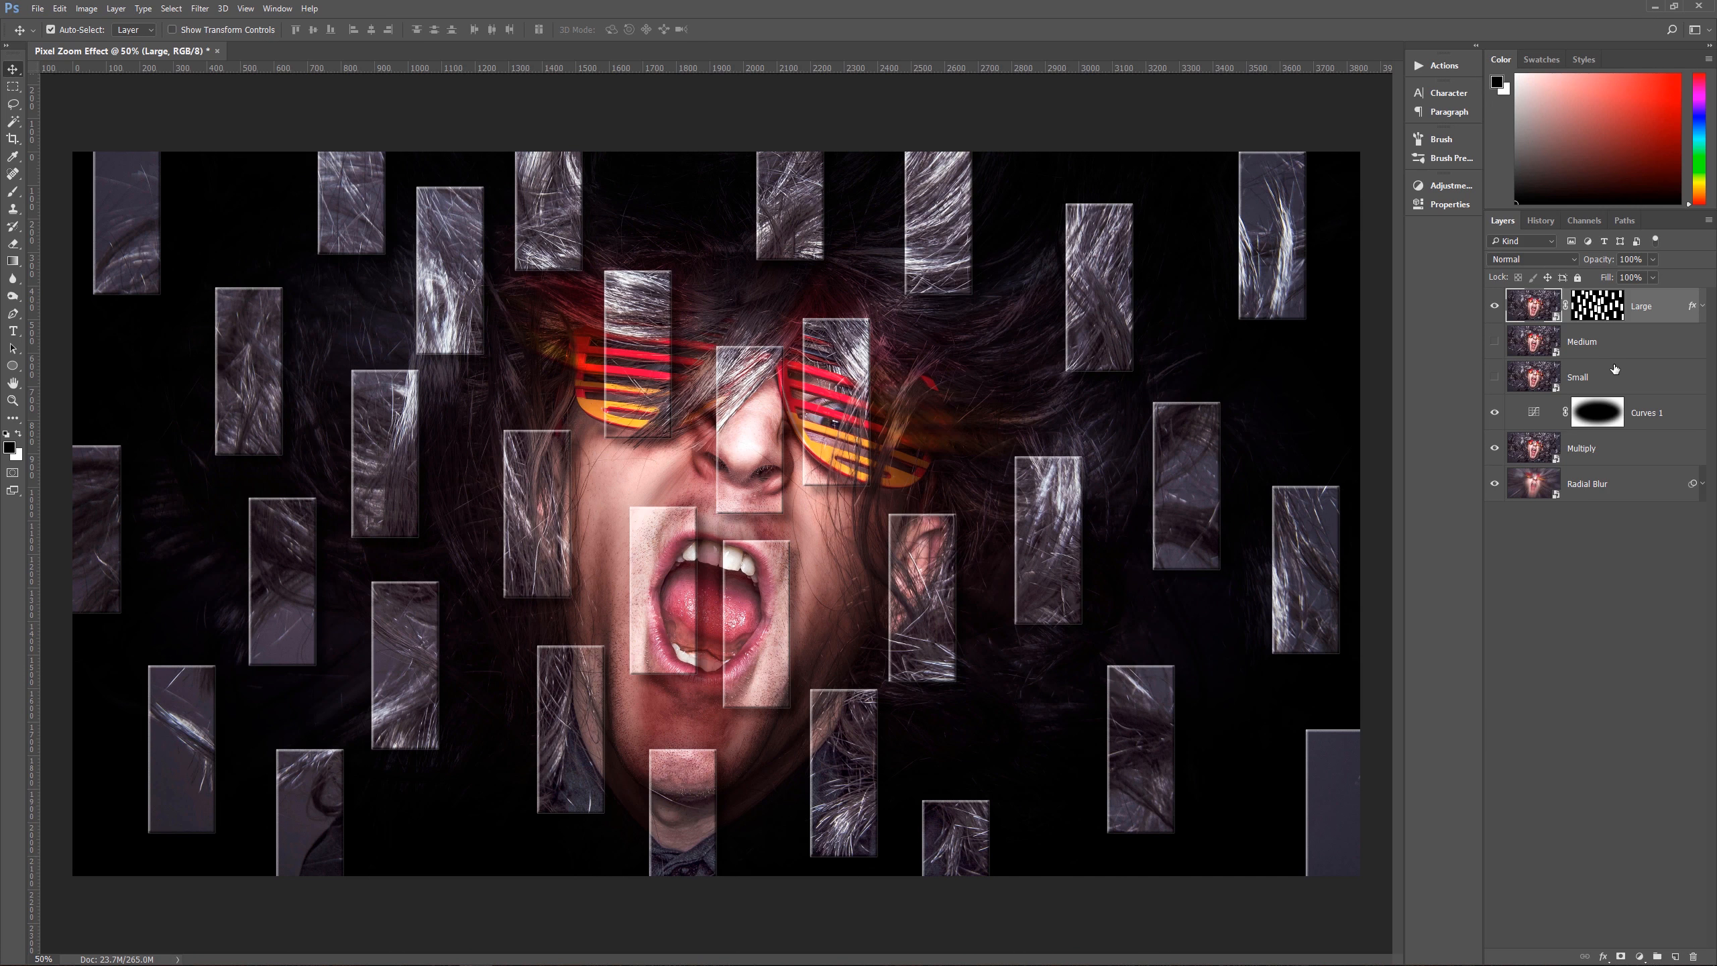
# Step: Create a new empty layer directly above Medium and make the Medium layer visible
pyautogui.click(1612, 352)
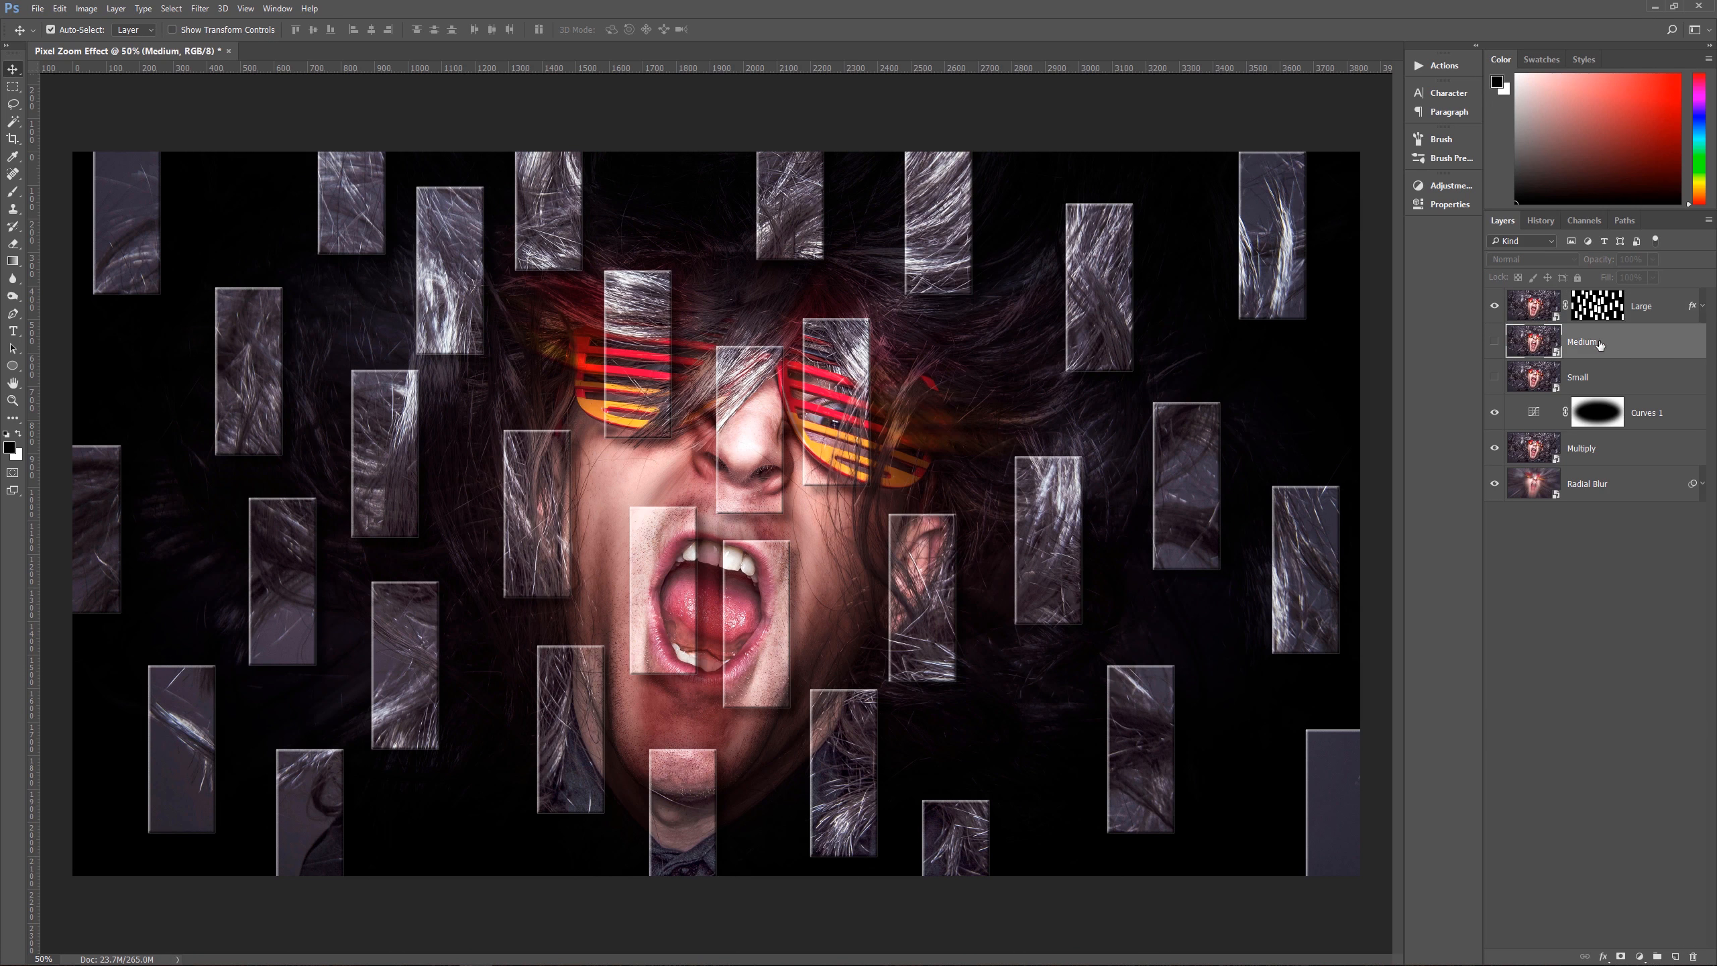
pyautogui.click(1674, 956)
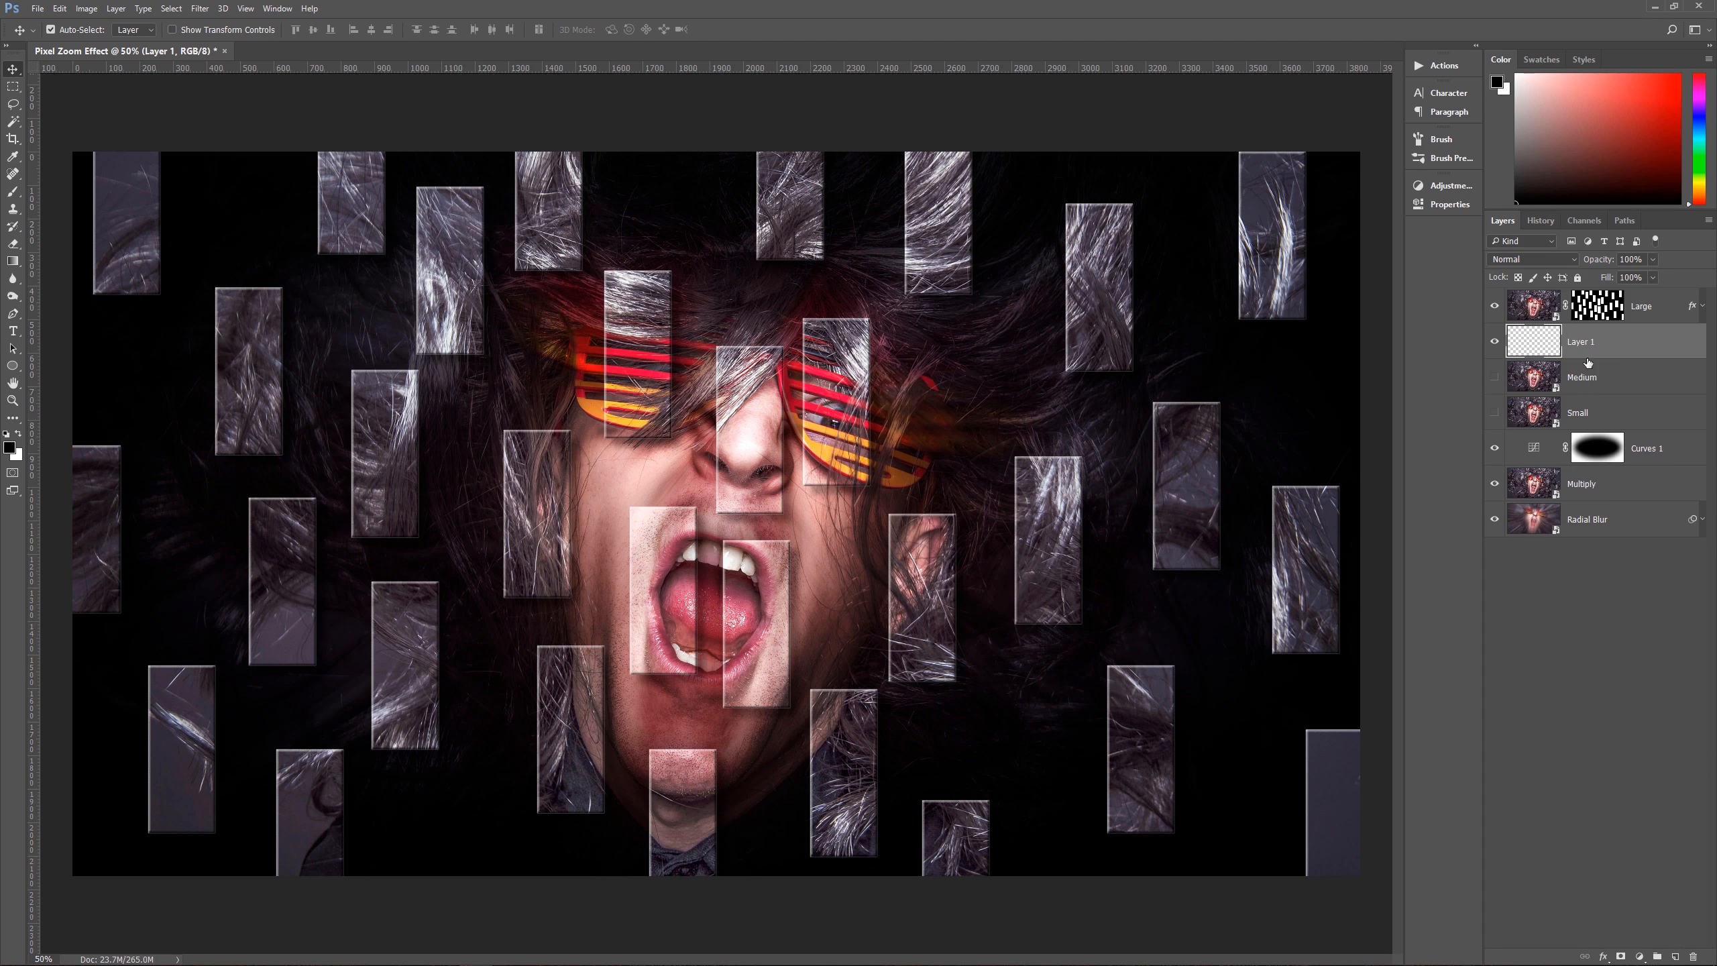
pyautogui.click(1495, 378)
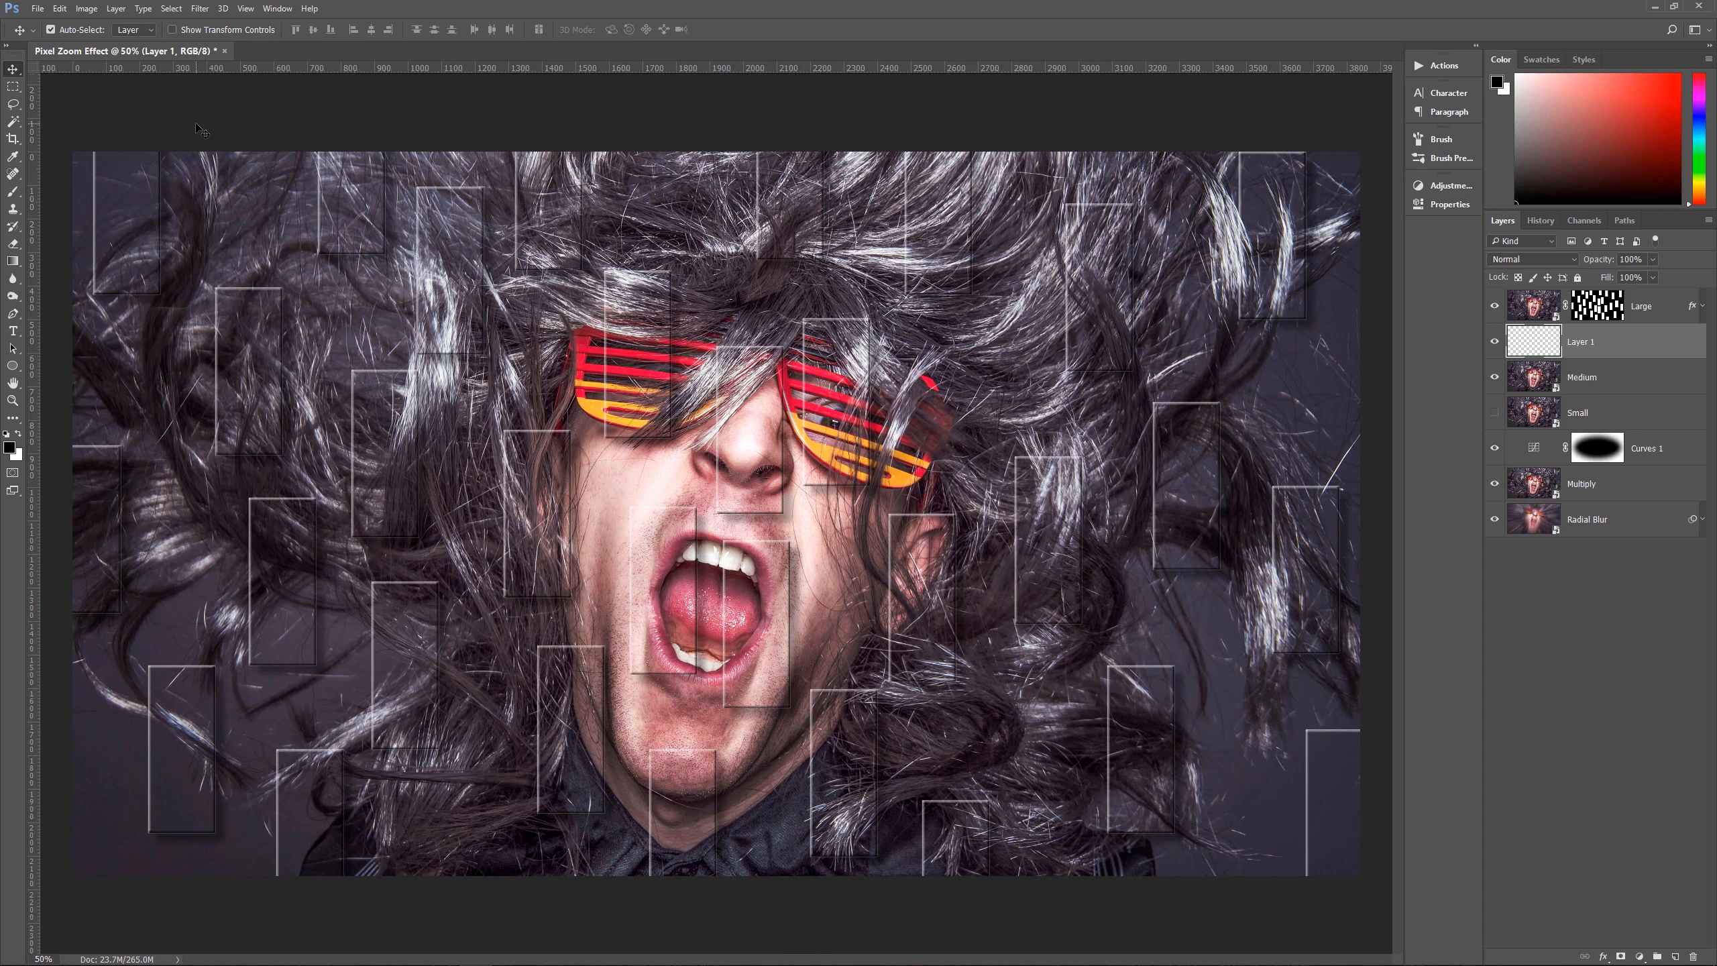
# Step: Fill a fixed-size 125 × 350 px rectangular selection with black in the hair above the glasses on the new layer, and deselect
pyautogui.press('m')
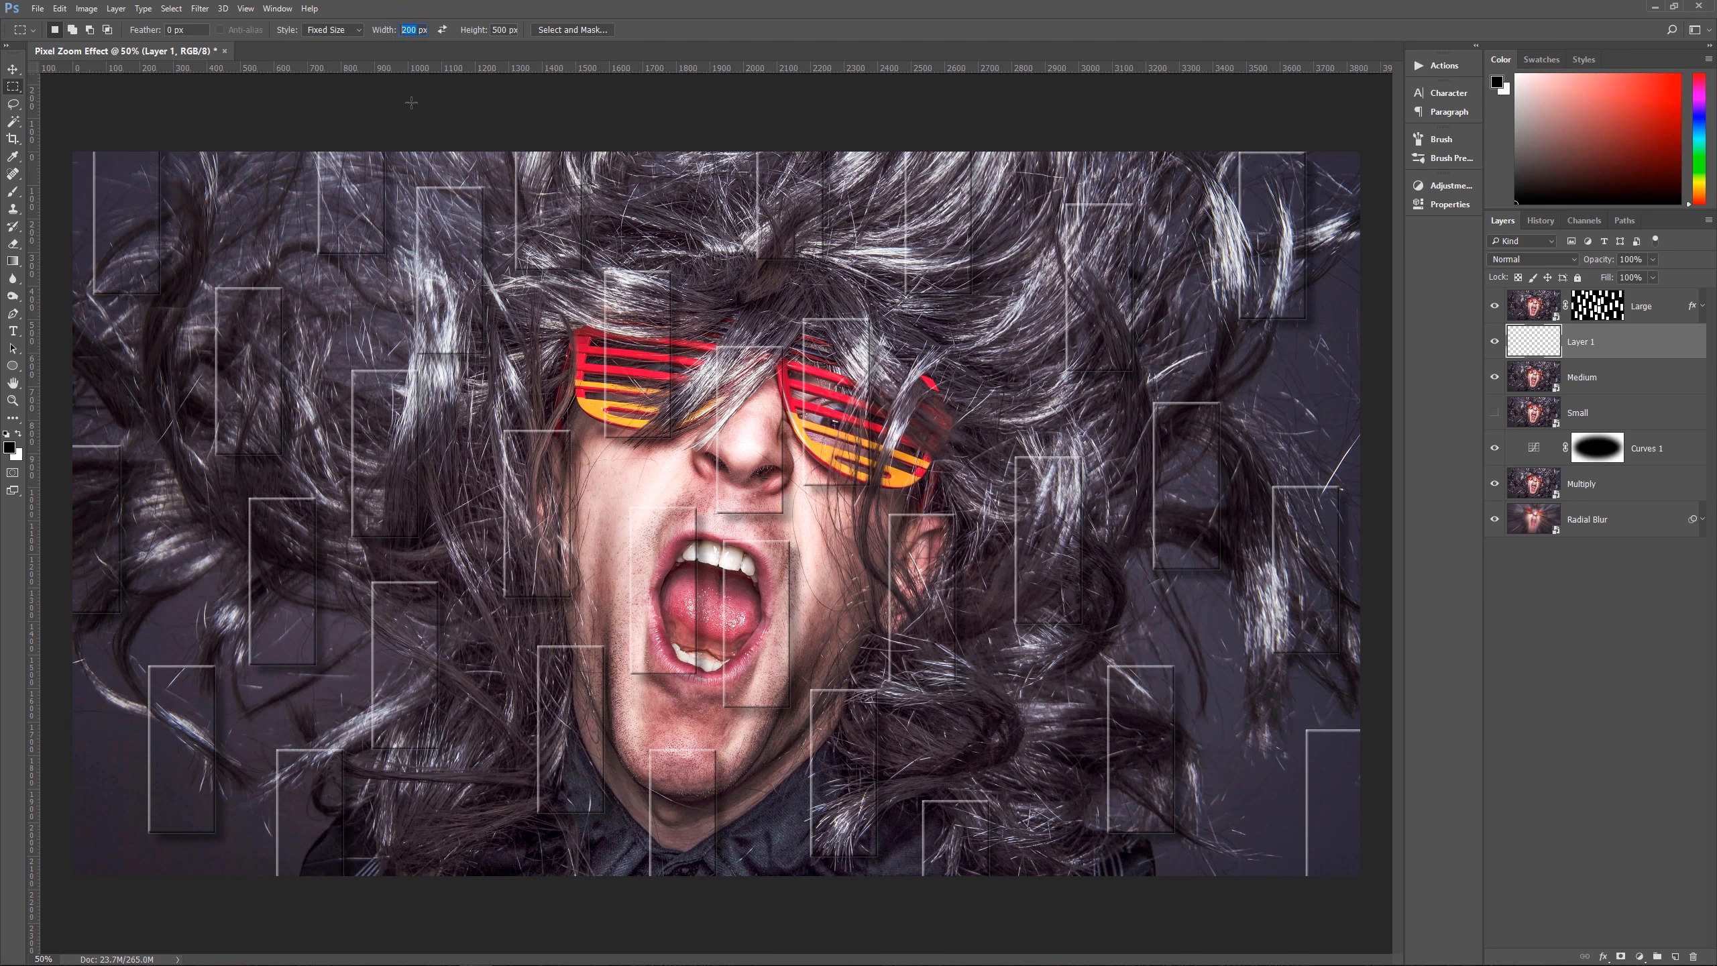
pyautogui.write('125')
pyautogui.write('350')
pyautogui.click(677, 213)
pyautogui.hotkey('alt', 'BackSpace')
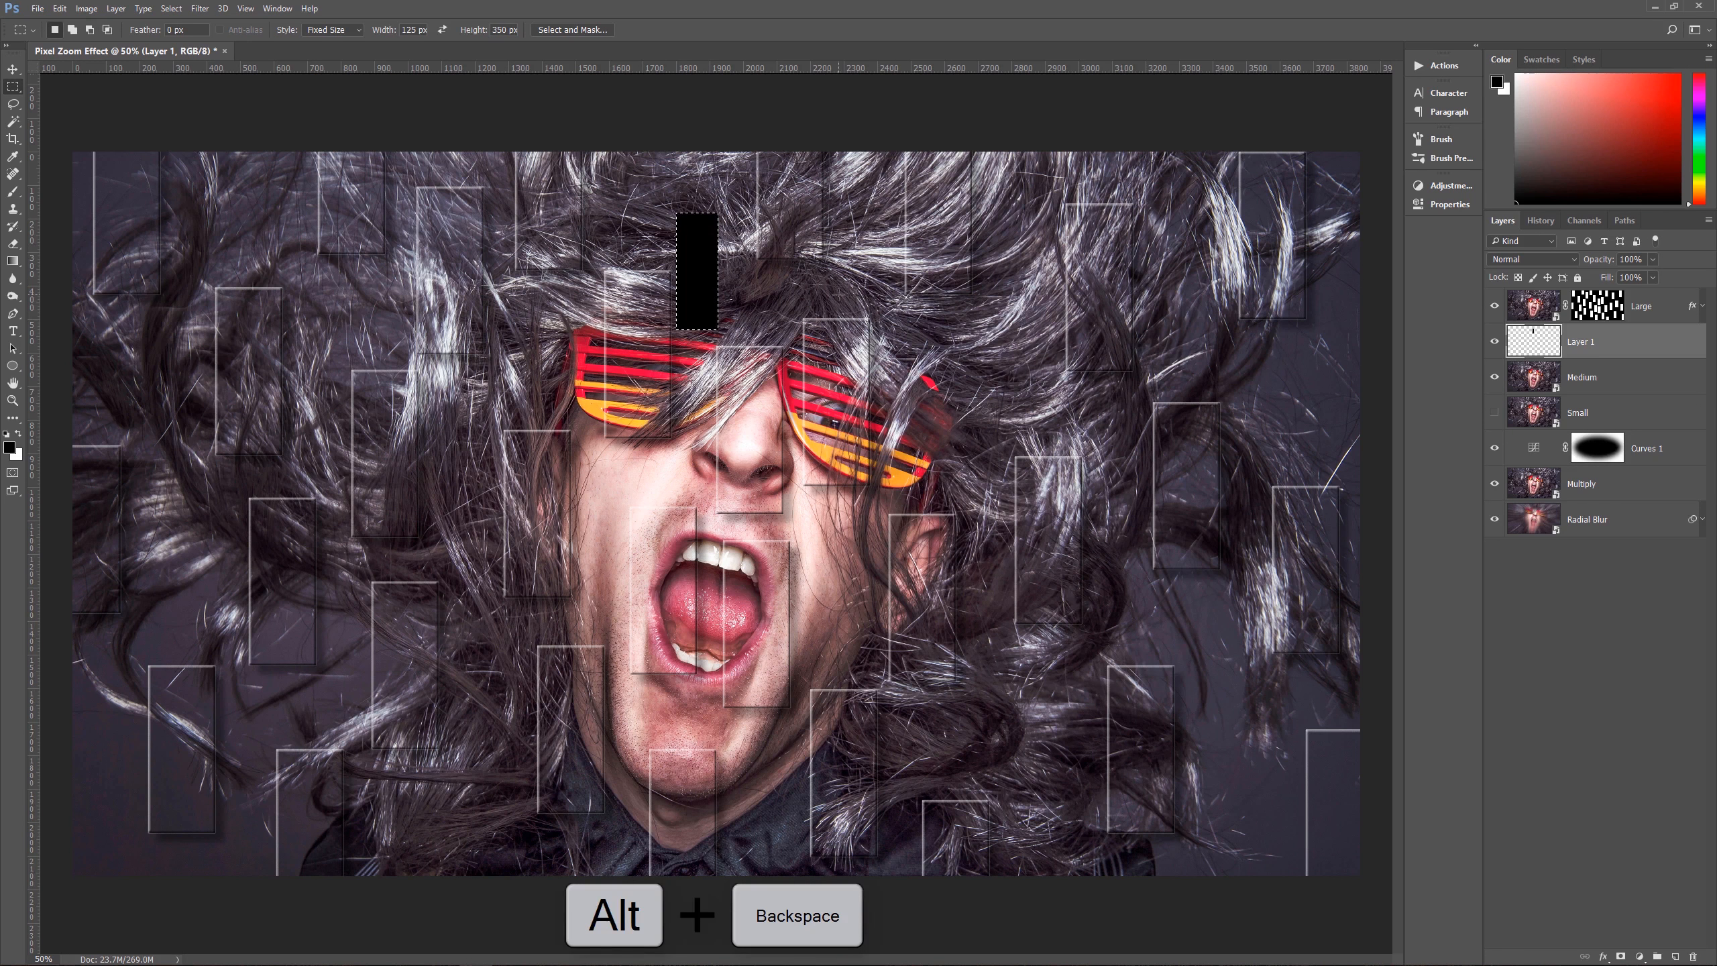
pyautogui.hotkey('ctrl', 'd')
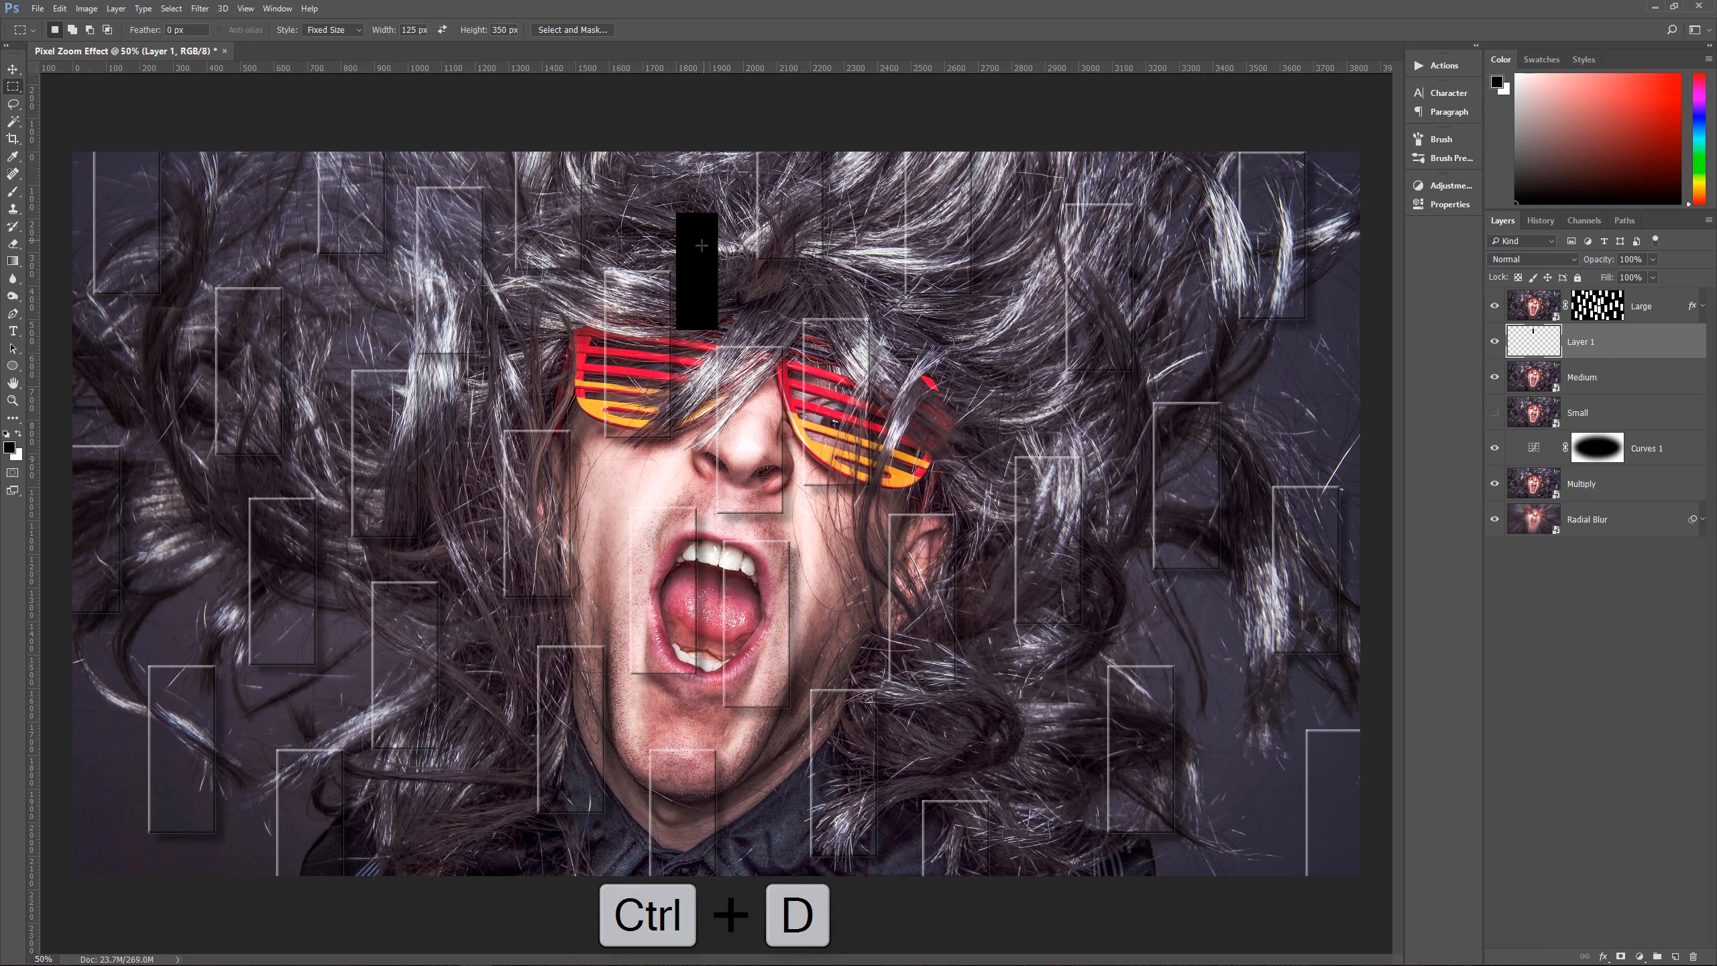
# Step: Duplicate the small black rectangle repeatedly, scattering and adjusting copies across the whole photo, with some overlapping or running past the edges
pyautogui.press('v')
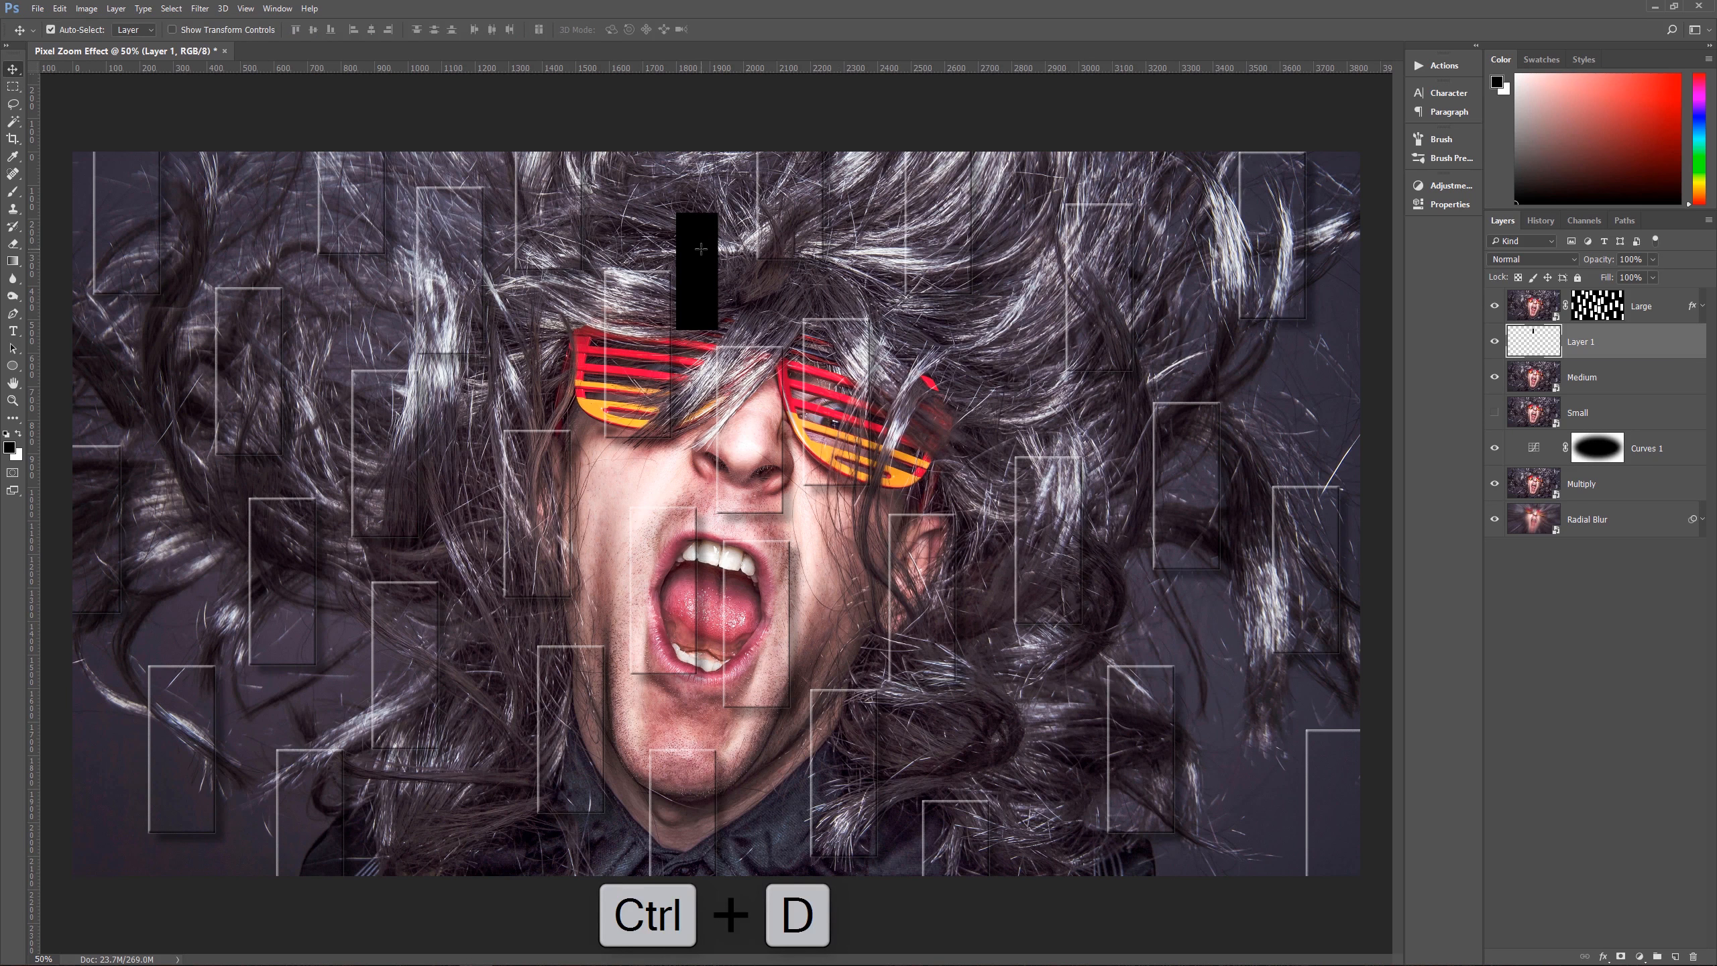
pyautogui.moveTo(706, 250); pyautogui.dragTo(705, 405)
pyautogui.click(720, 232)
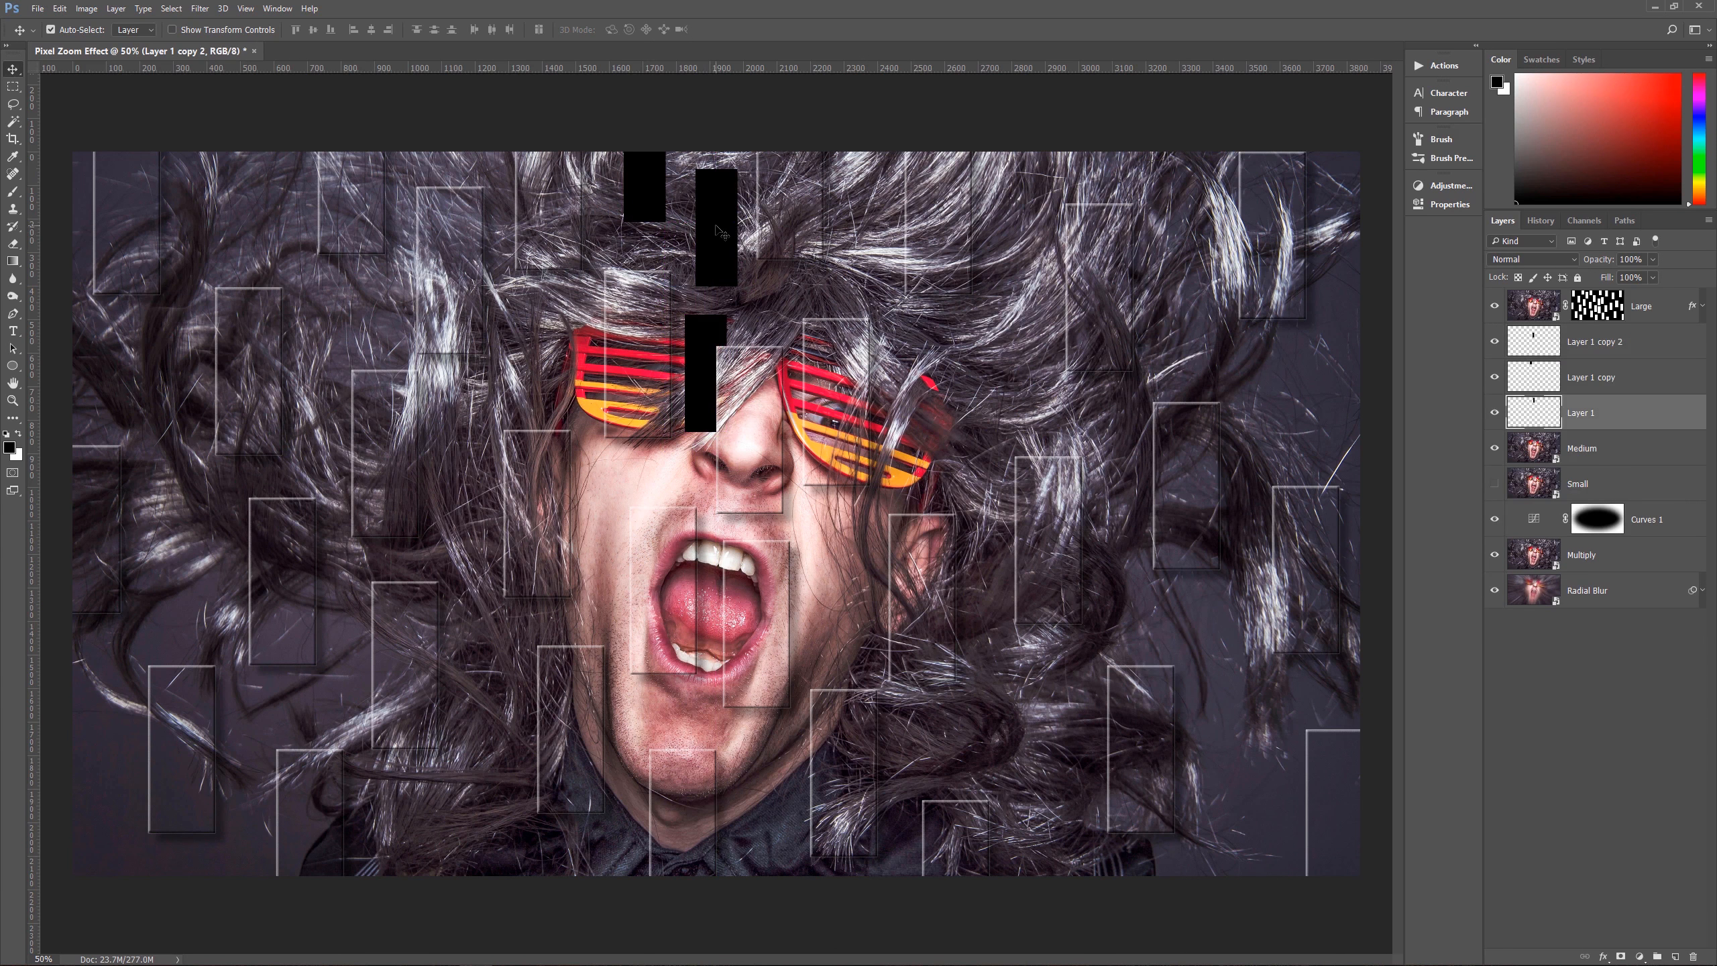
pyautogui.moveTo(720, 232); pyautogui.dragTo(731, 226)
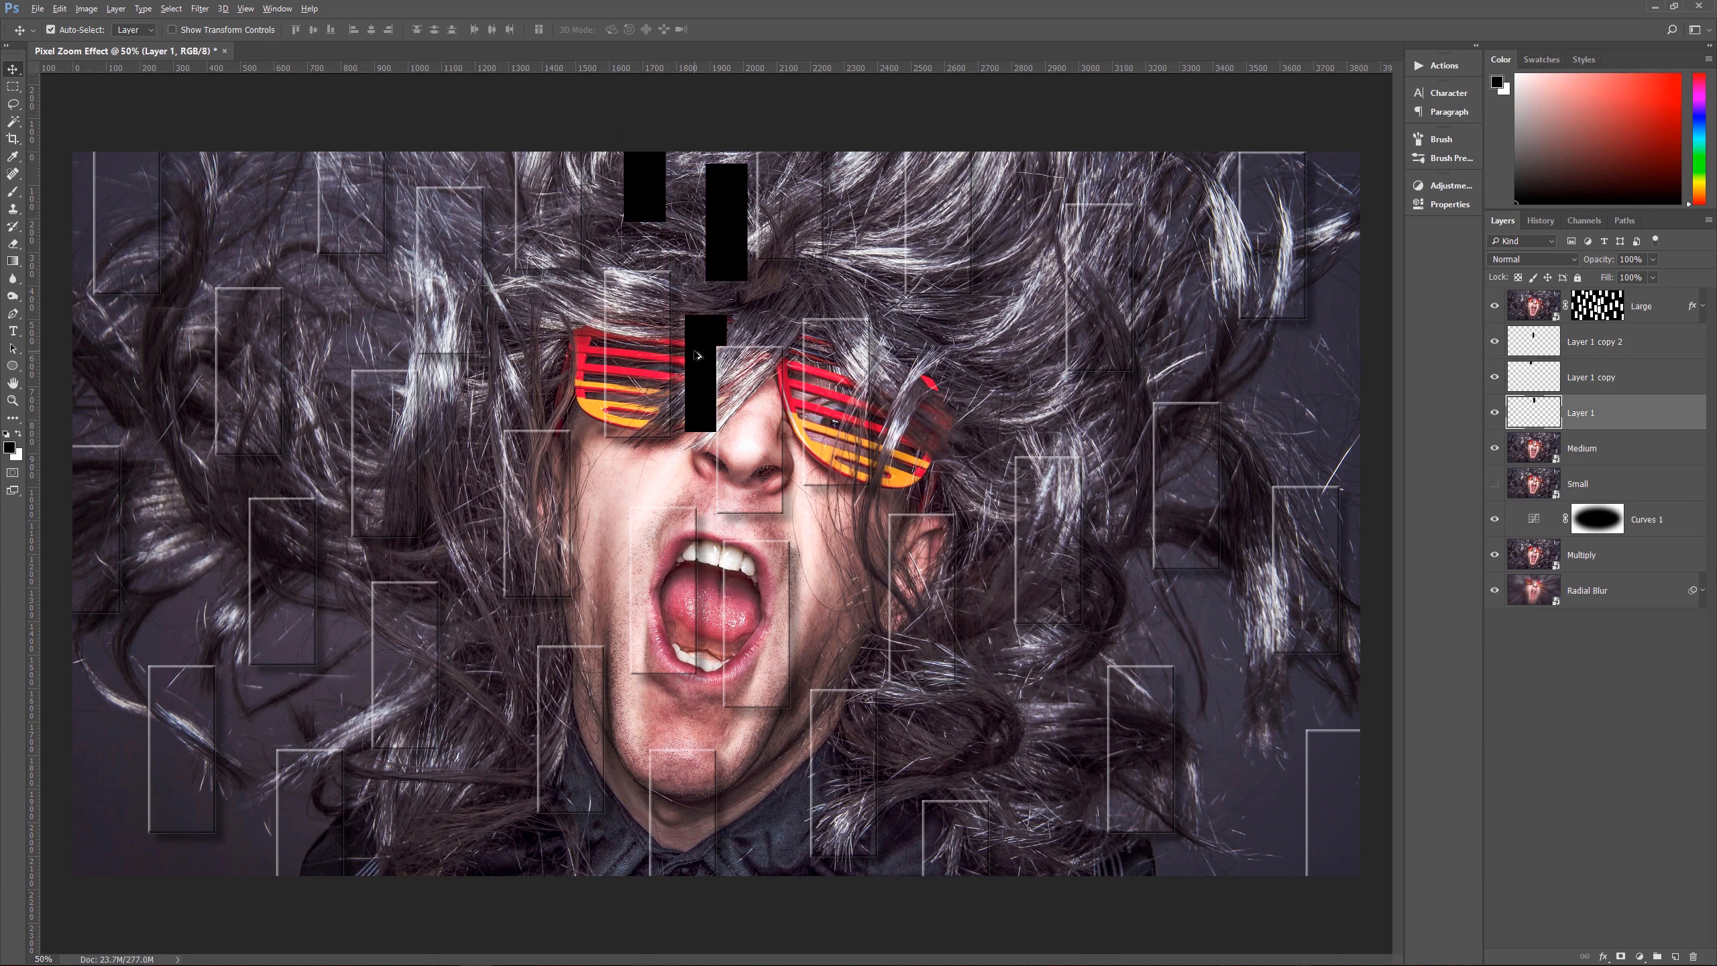
pyautogui.moveTo(697, 355); pyautogui.dragTo(926, 388)
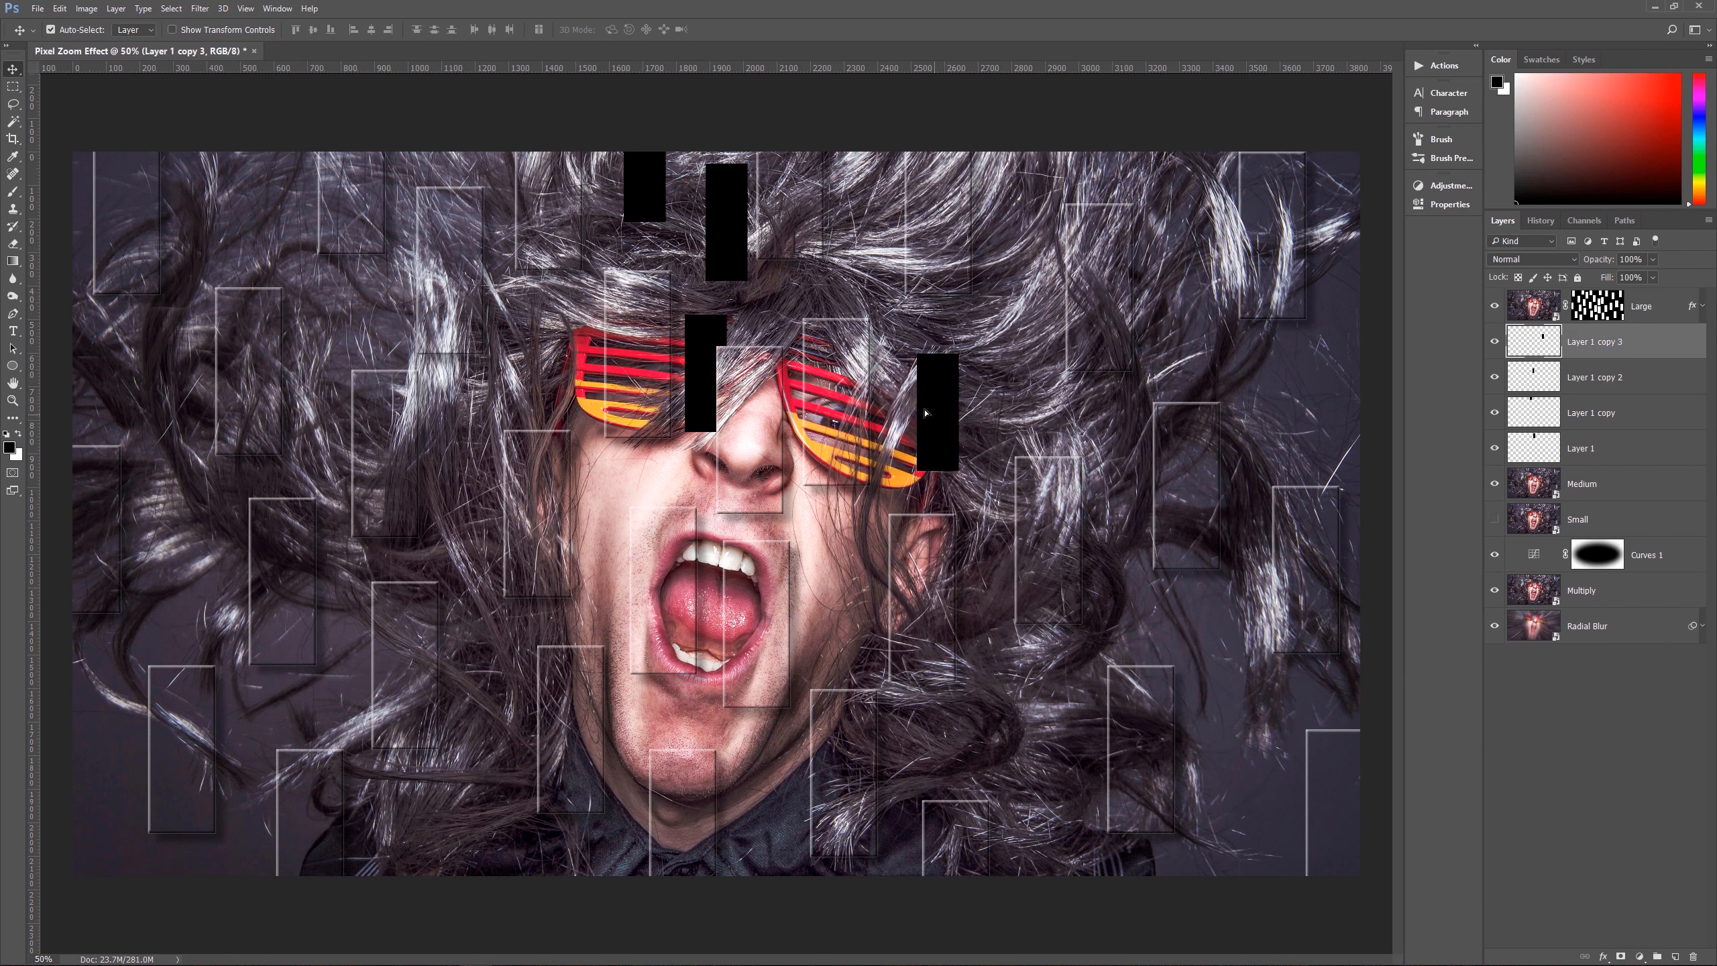
pyautogui.moveTo(930, 432); pyautogui.dragTo(976, 214)
pyautogui.moveTo(976, 214); pyautogui.dragTo(1264, 372)
pyautogui.moveTo(1276, 406); pyautogui.dragTo(717, 510)
pyautogui.moveTo(710, 419); pyautogui.dragTo(615, 702)
pyautogui.moveTo(709, 542); pyautogui.dragTo(689, 531)
pyautogui.moveTo(688, 401); pyautogui.dragTo(709, 400)
pyautogui.moveTo(721, 227); pyautogui.dragTo(492, 329)
pyautogui.moveTo(493, 331); pyautogui.dragTo(397, 208)
pyautogui.moveTo(399, 243); pyautogui.dragTo(180, 391)
pyautogui.moveTo(180, 393); pyautogui.dragTo(113, 424)
pyautogui.moveTo(118, 414); pyautogui.dragTo(222, 590)
pyautogui.moveTo(223, 592); pyautogui.dragTo(325, 709)
pyautogui.moveTo(327, 711); pyautogui.dragTo(439, 783)
pyautogui.moveTo(438, 784); pyautogui.dragTo(483, 610)
pyautogui.moveTo(482, 613); pyautogui.dragTo(1205, 764)
pyautogui.moveTo(1206, 741); pyautogui.dragTo(1346, 633)
pyautogui.moveTo(1341, 683); pyautogui.dragTo(798, 449)
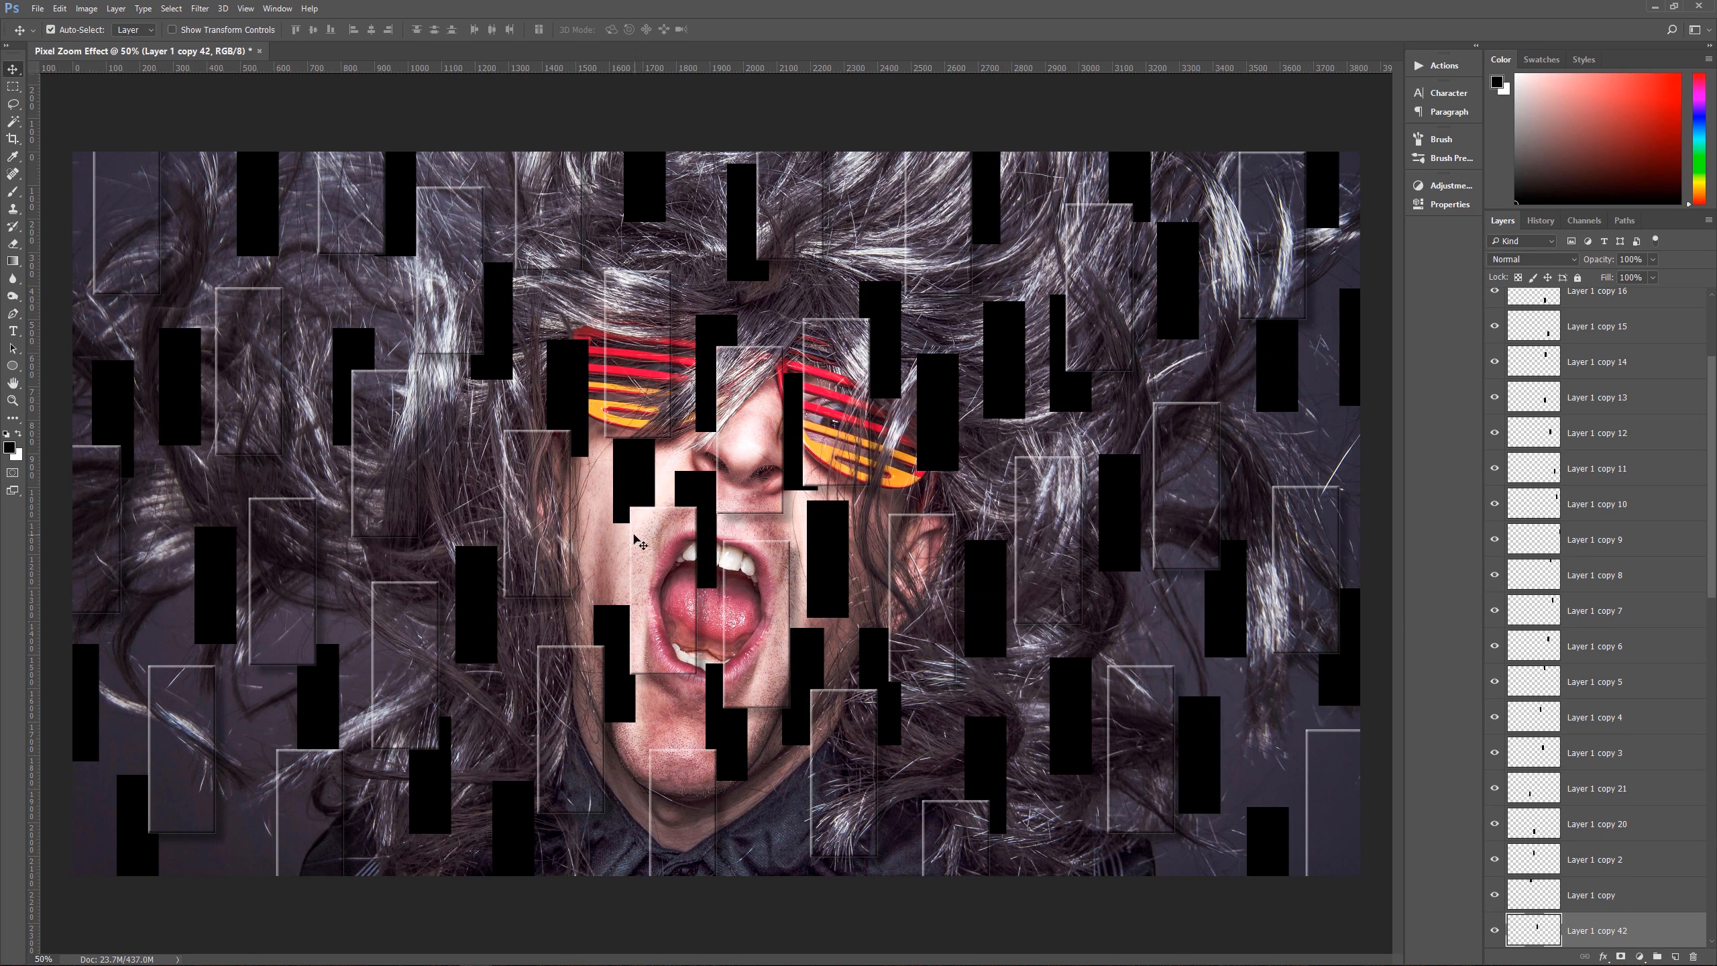
pyautogui.moveTo(625, 464); pyautogui.dragTo(556, 577)
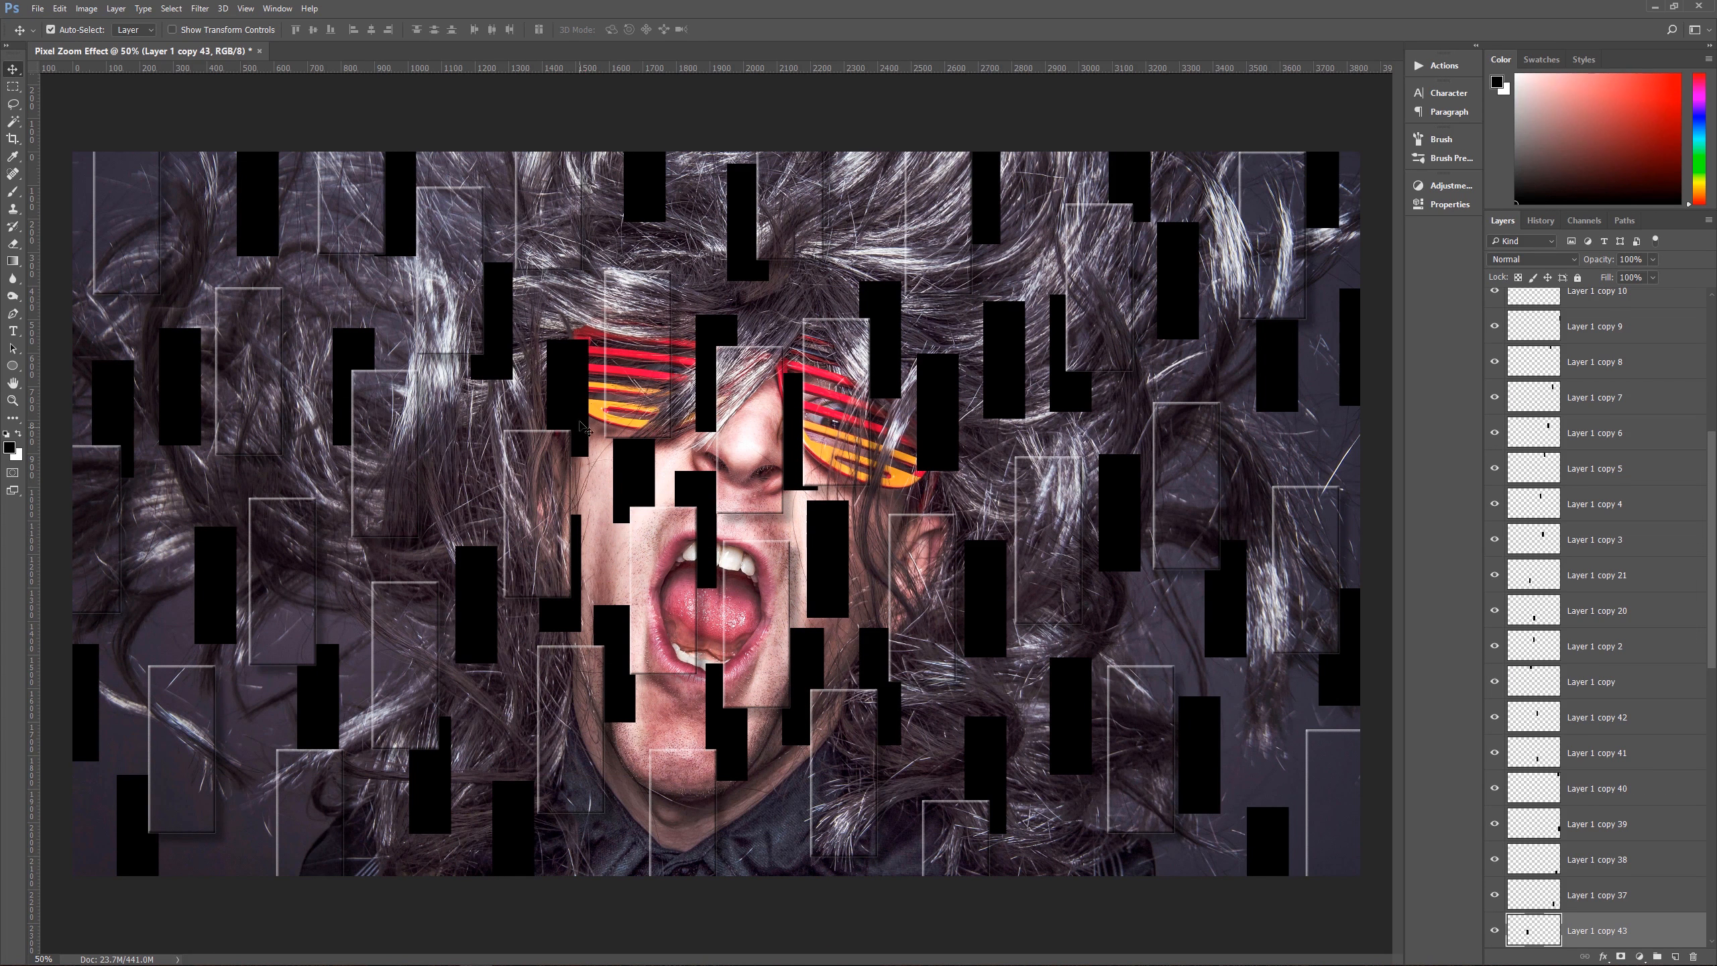
pyautogui.moveTo(582, 401); pyautogui.dragTo(591, 398)
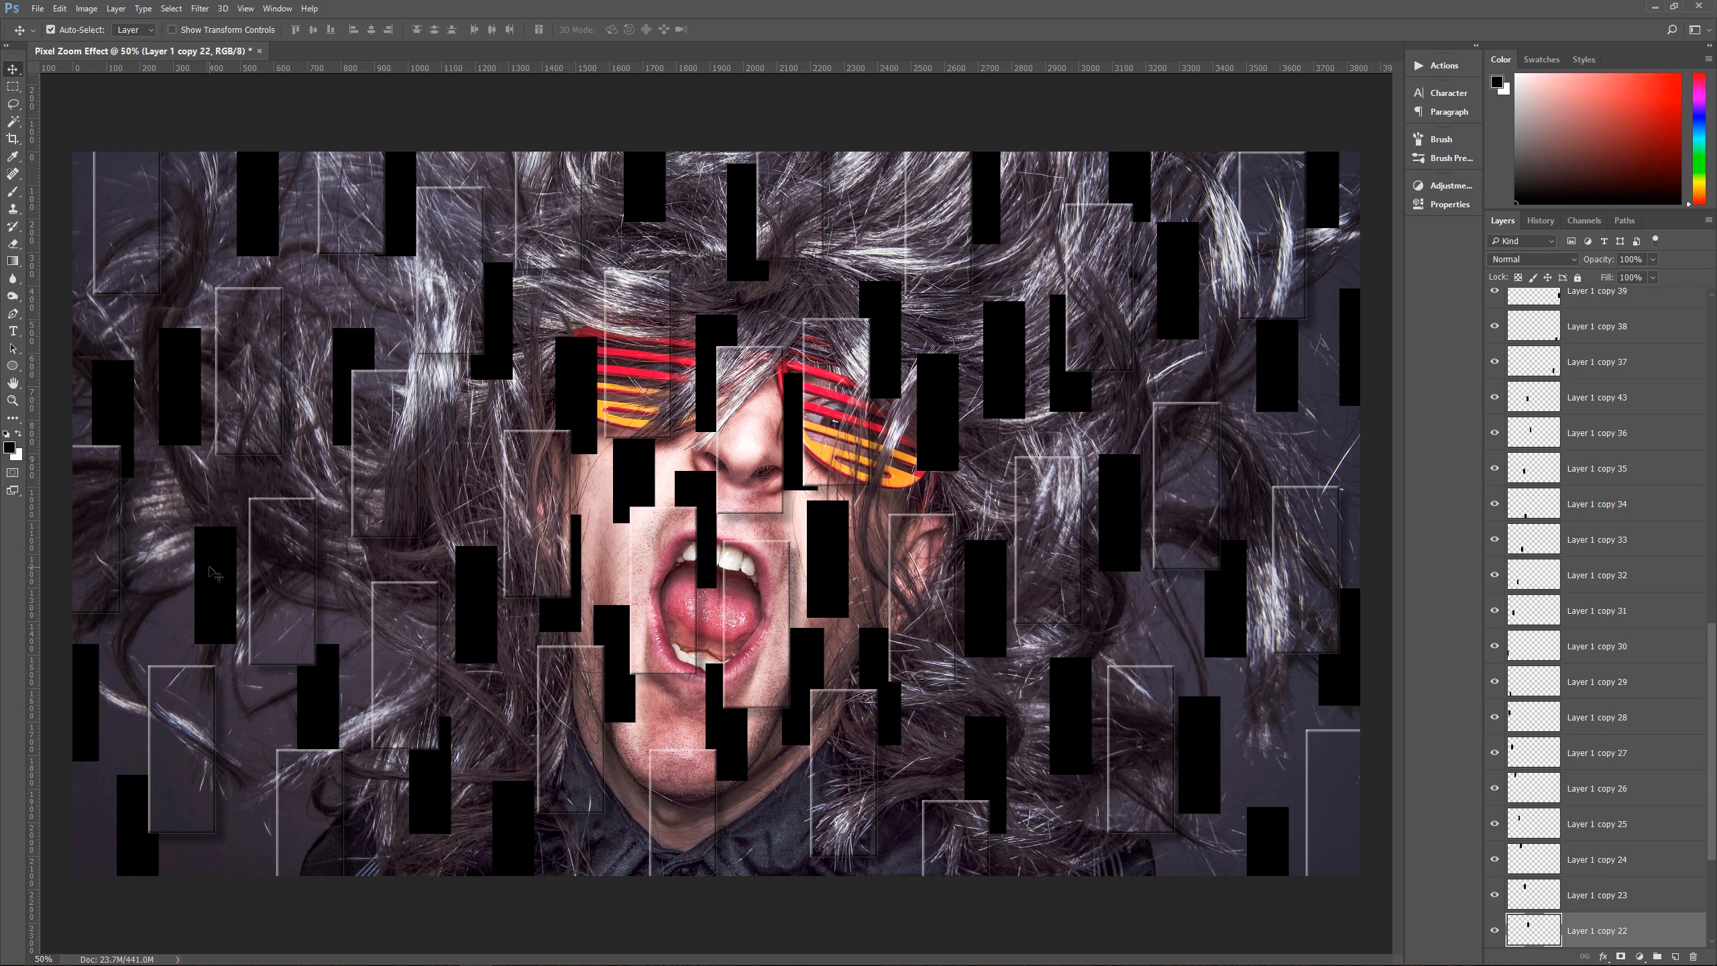
pyautogui.moveTo(208, 565); pyautogui.dragTo(93, 567)
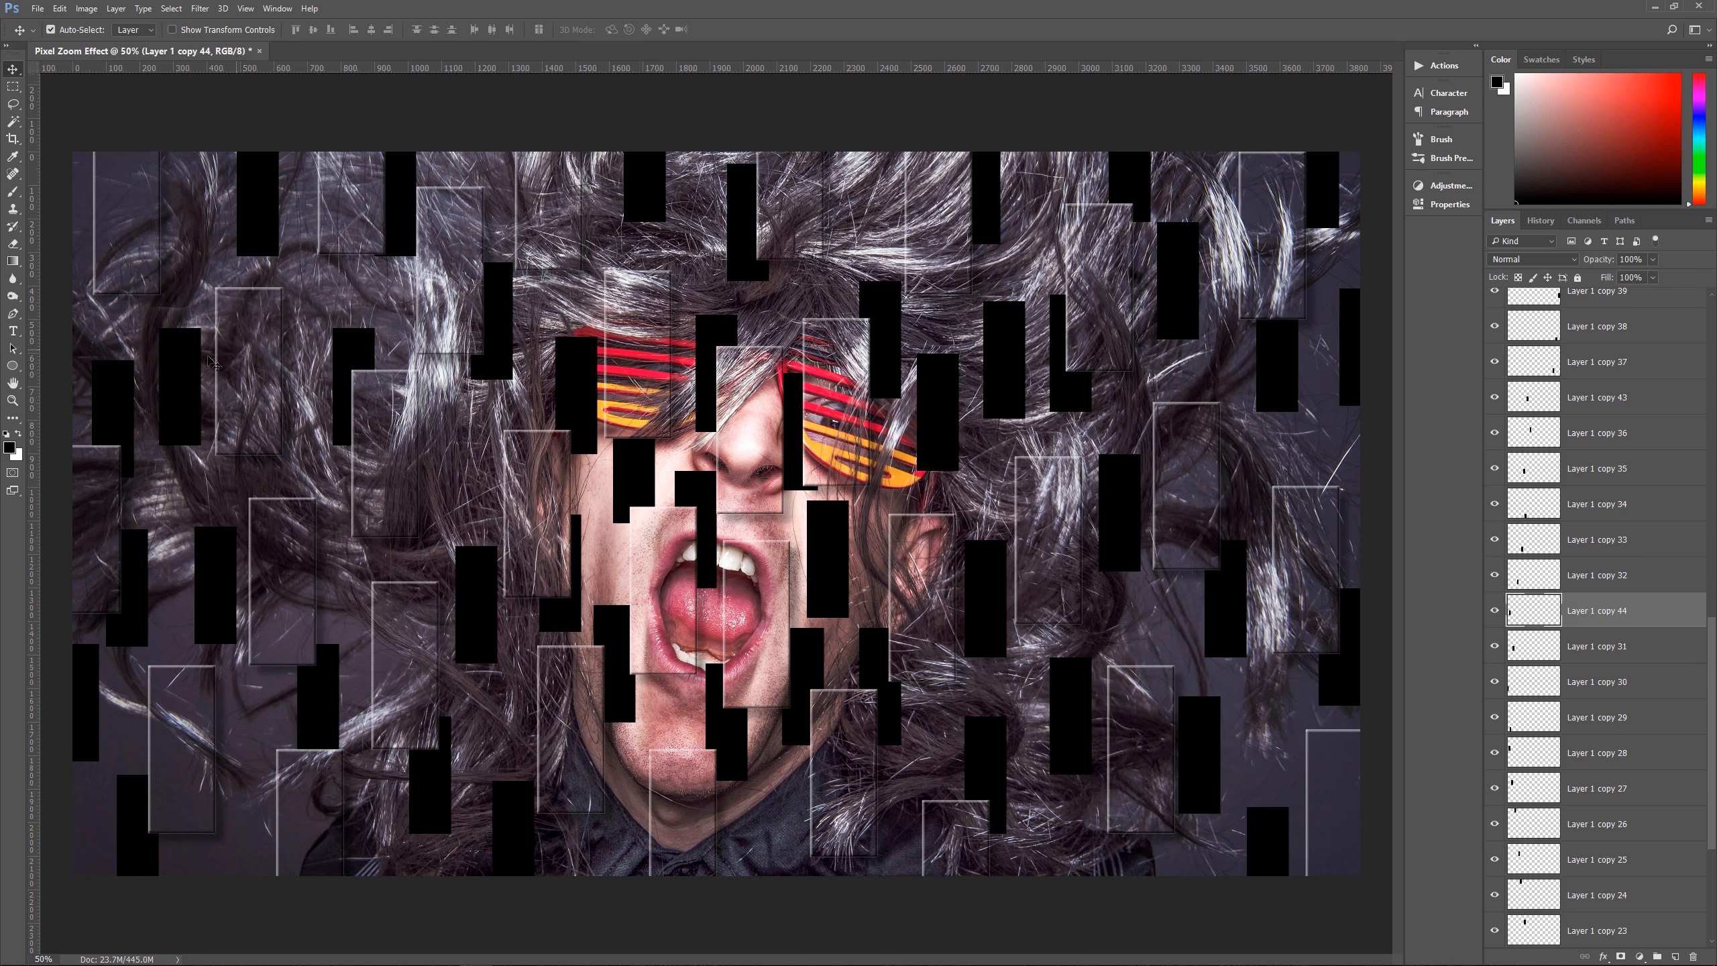
pyautogui.moveTo(213, 363); pyautogui.dragTo(222, 313)
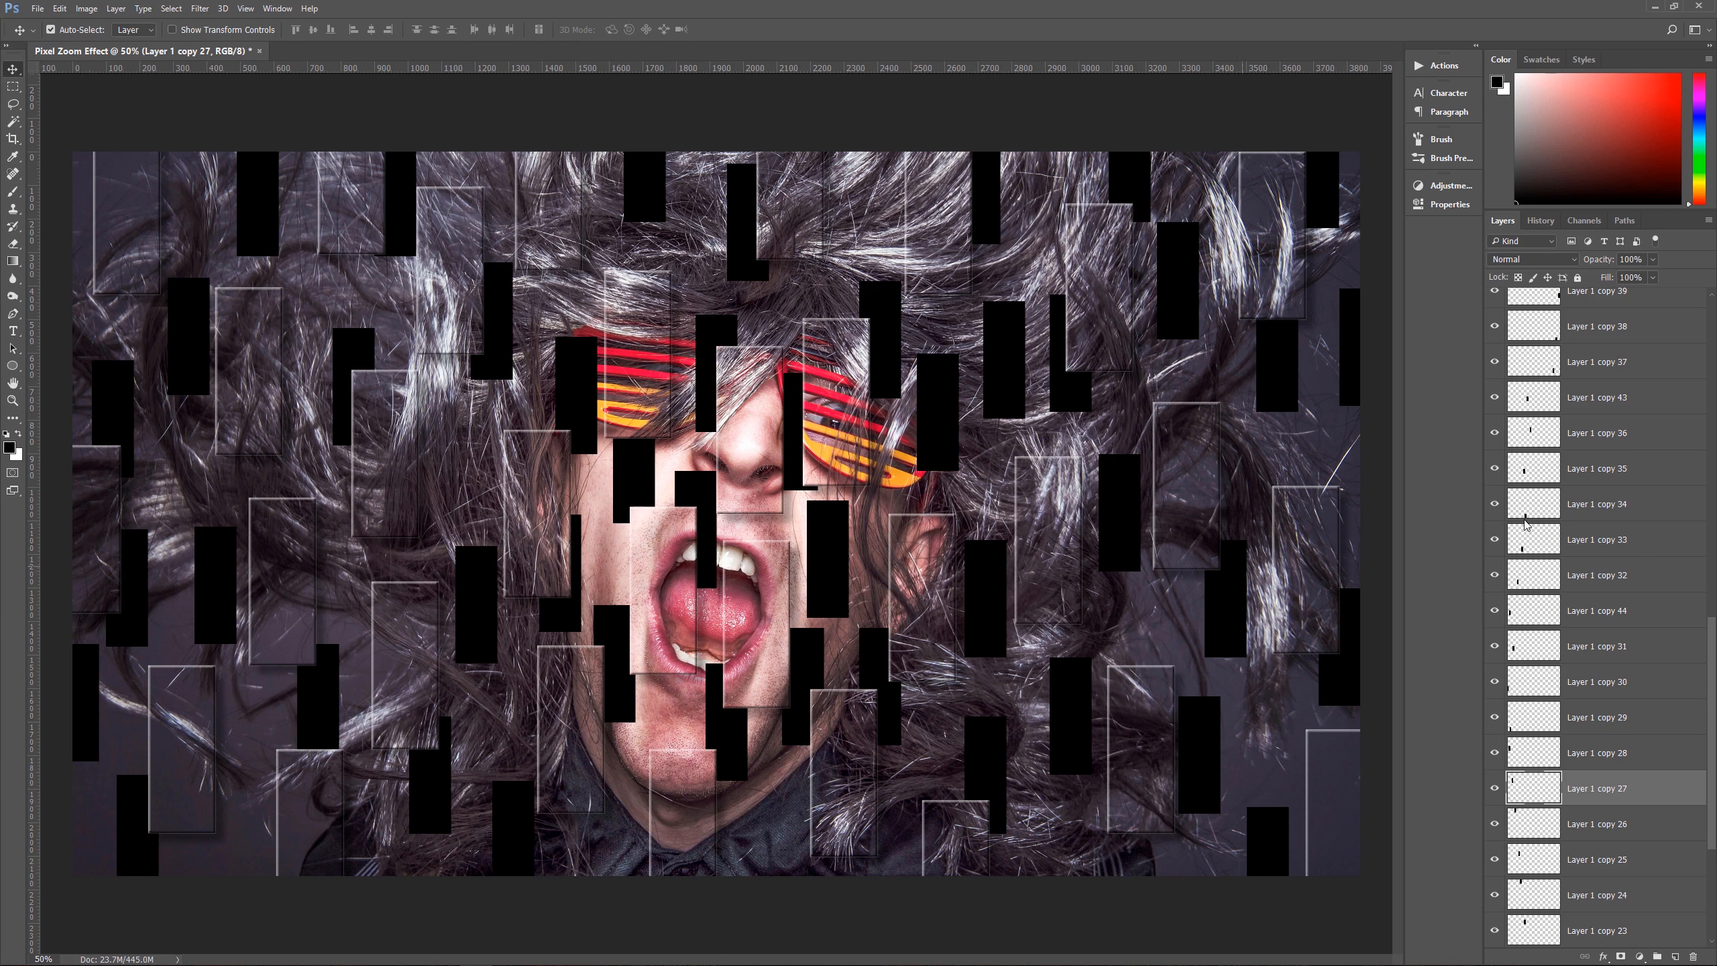
# Step: Select all the small rectangle layers from Layer 1 copy 19 down to Layer 1 and merge them into one layer
pyautogui.scroll(10, 1650, 327)
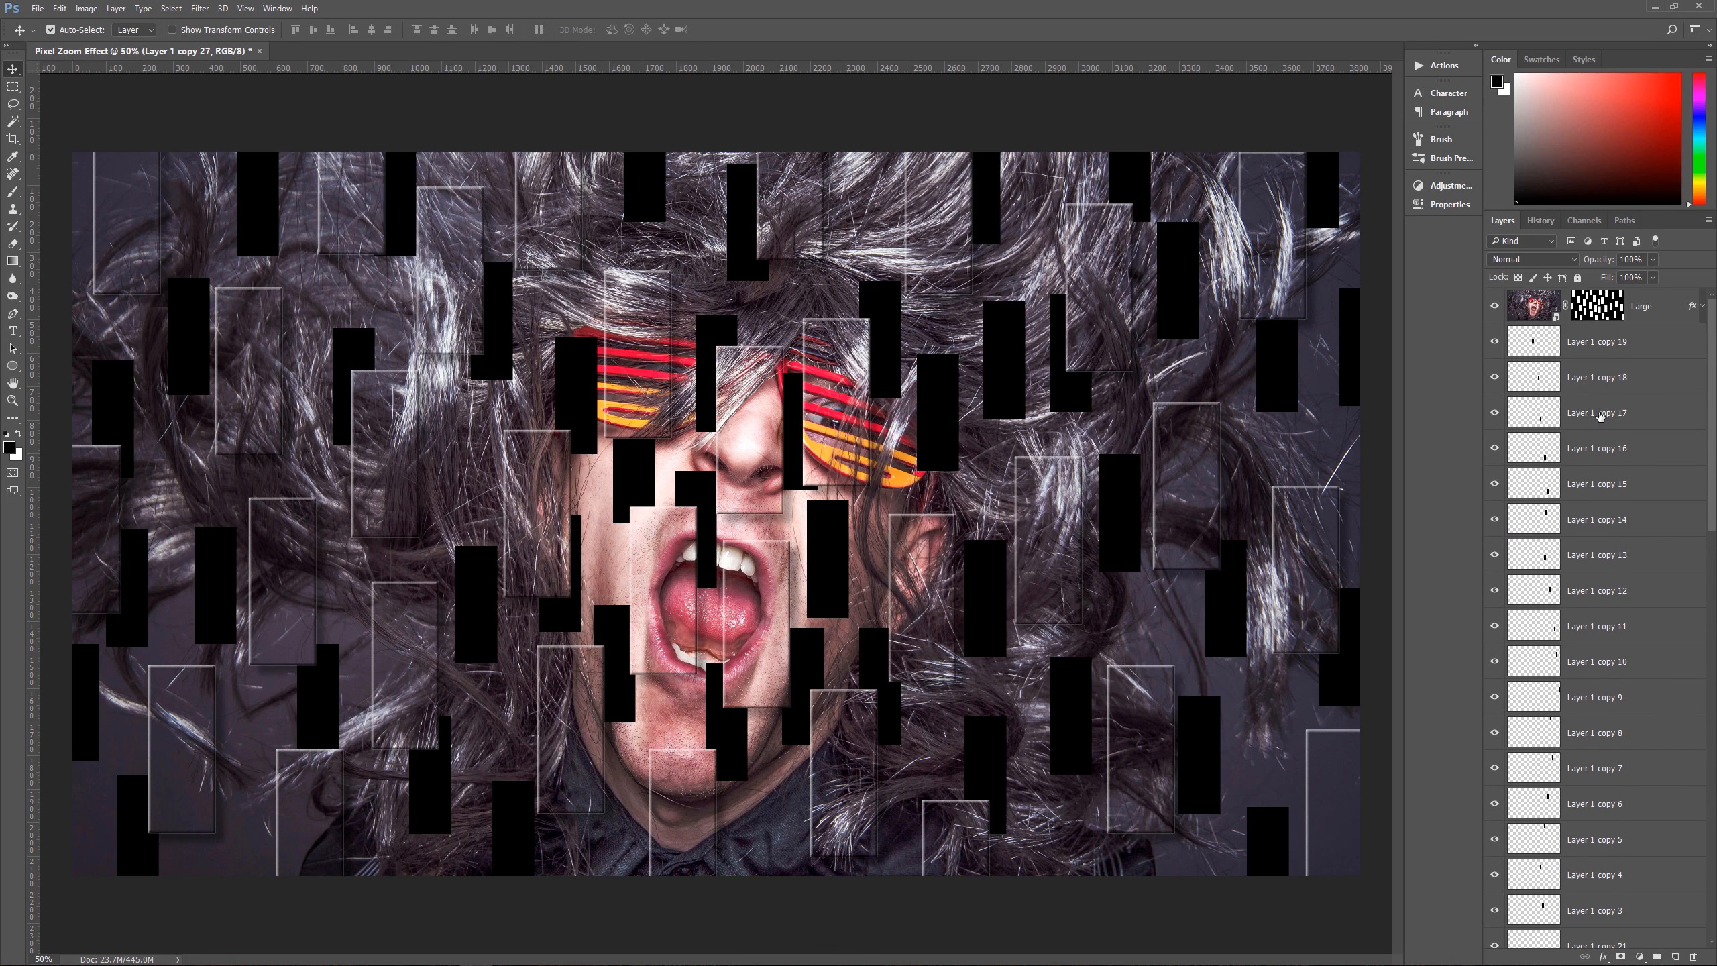
pyautogui.click(1616, 353)
pyautogui.scroll(-15, 1599, 654)
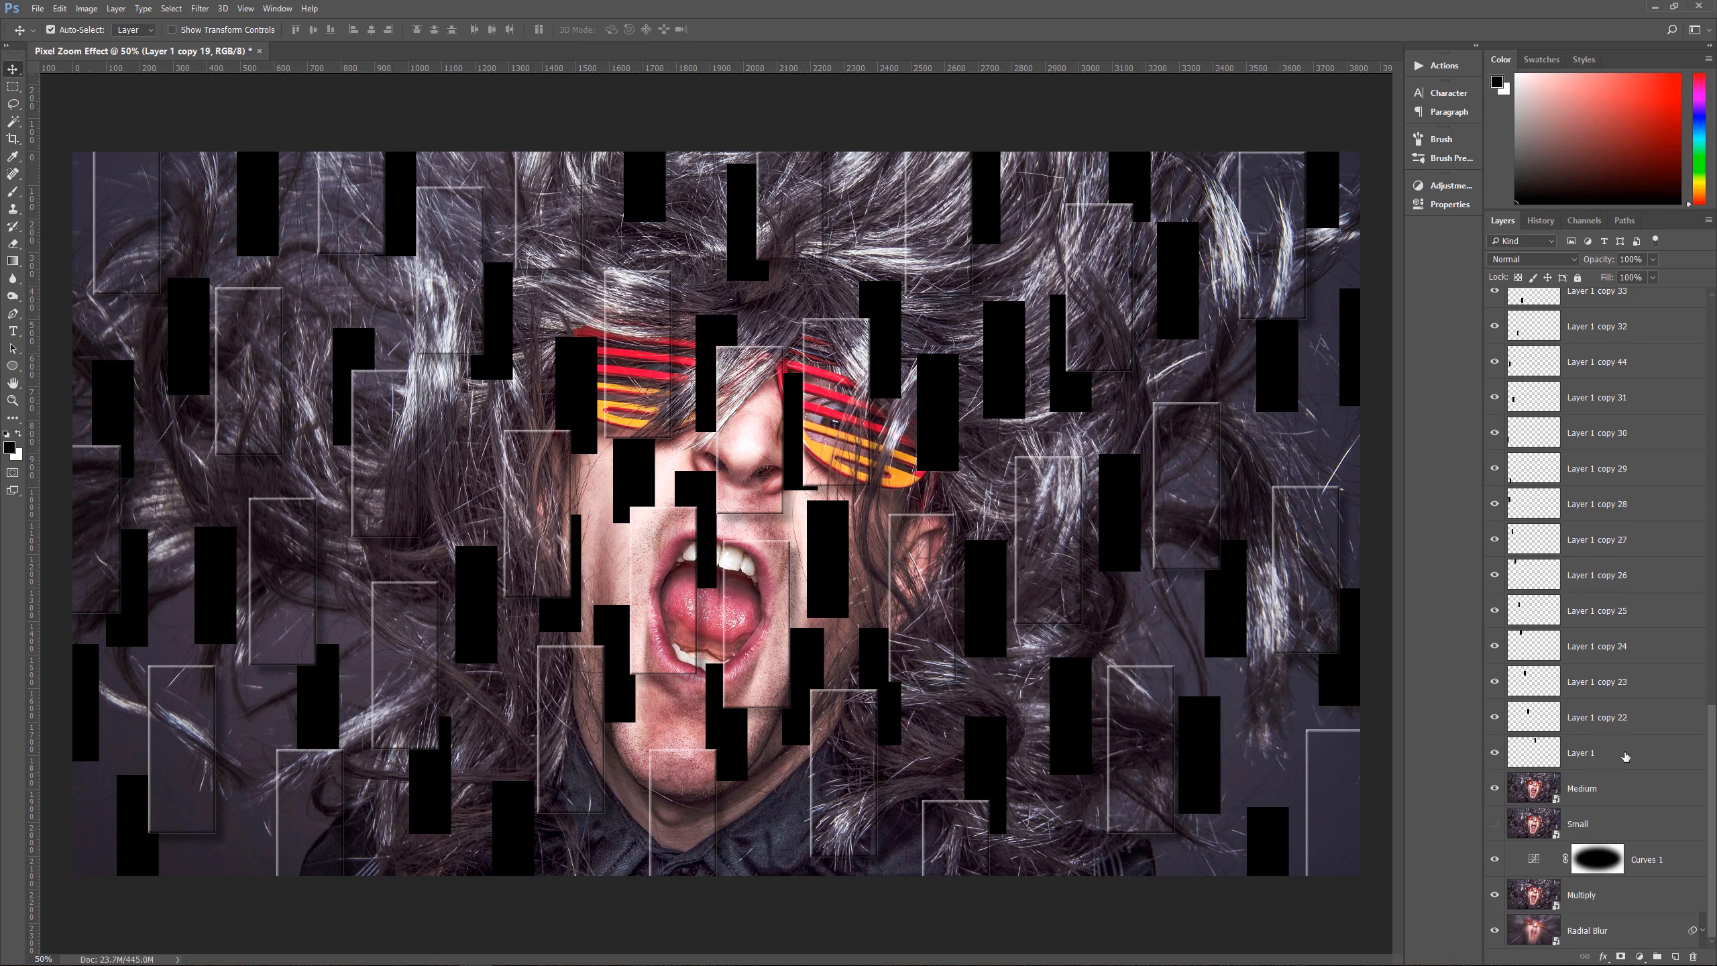
pyautogui.keyDown('shift'); pyautogui.click(1626, 756); pyautogui.keyUp('shift')
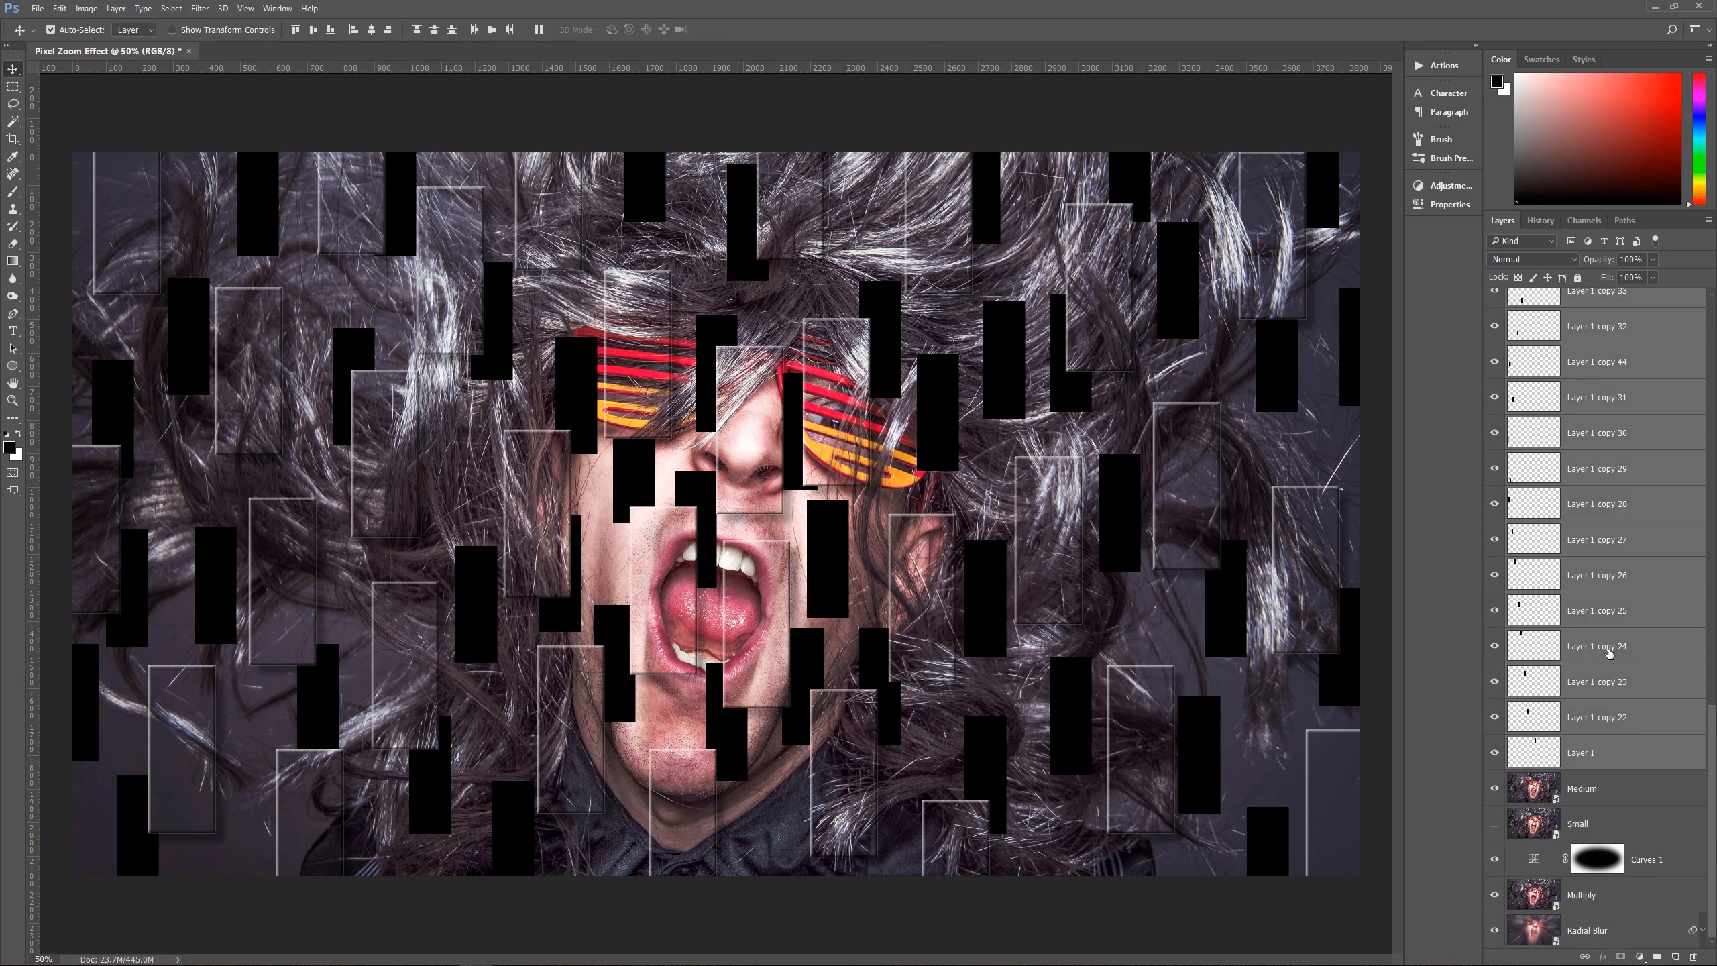
pyautogui.hotkey('ctrl', 'e')
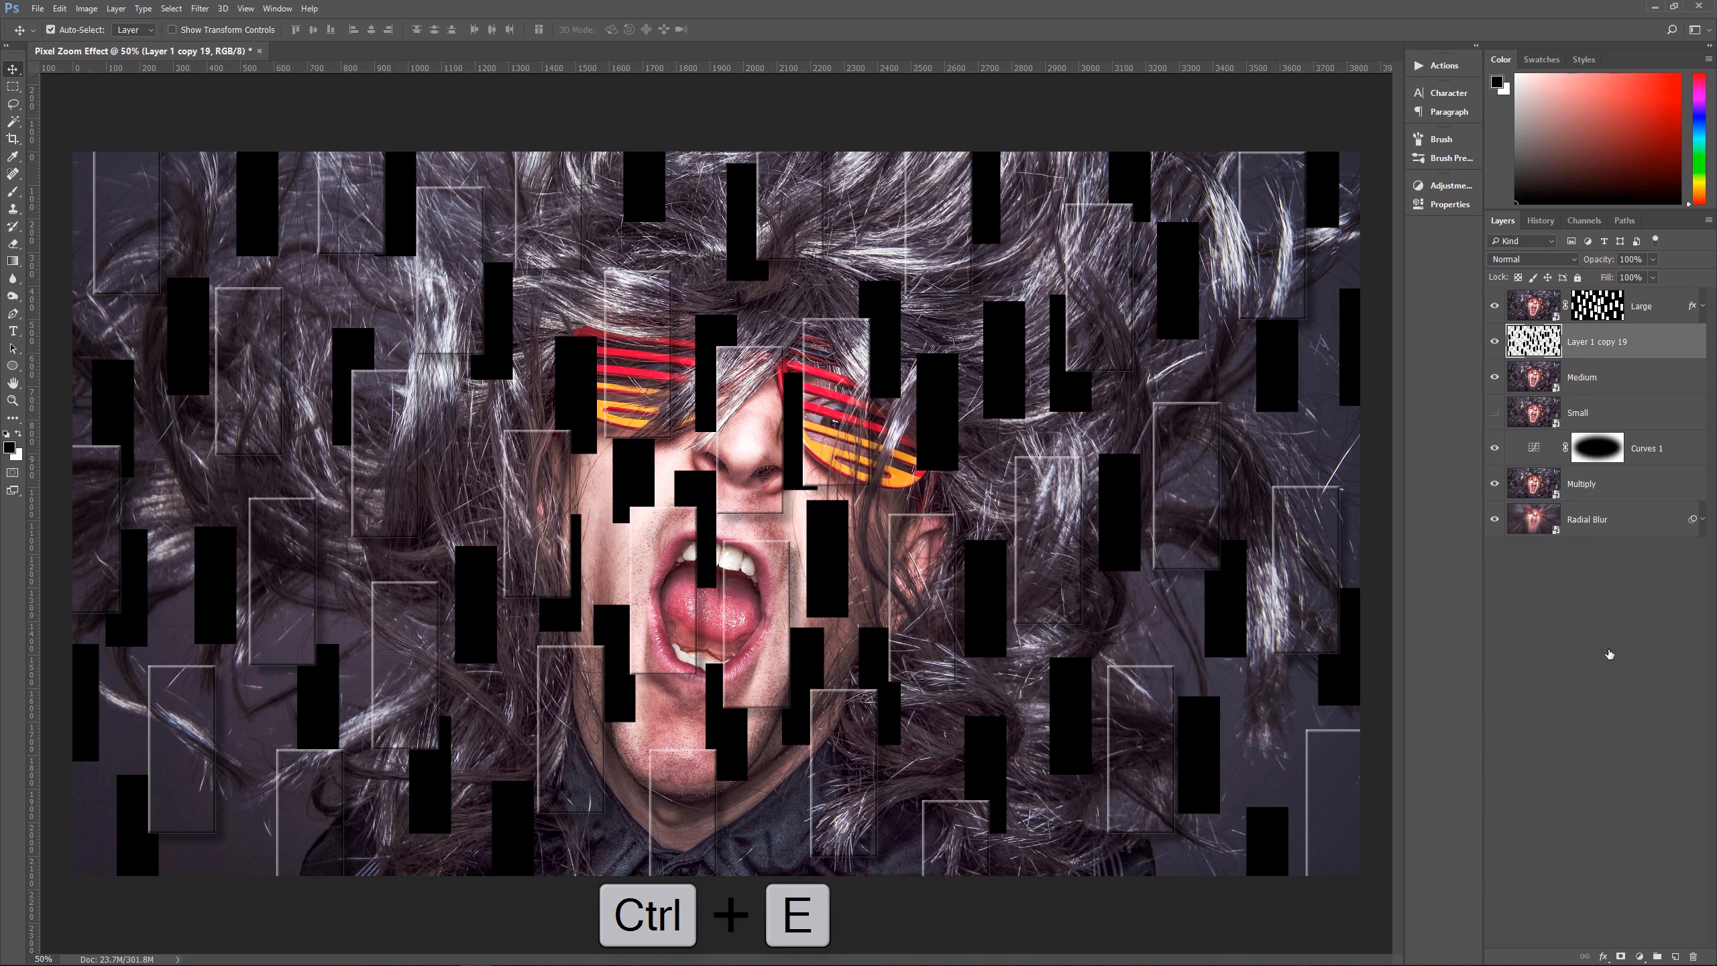
# Step: Load the merged small rectangles as a selection, apply it as a layer mask on Medium, and delete the merged rectangles layer
pyautogui.keyDown('ctrl'); pyautogui.click(1540, 344); pyautogui.keyUp('ctrl')
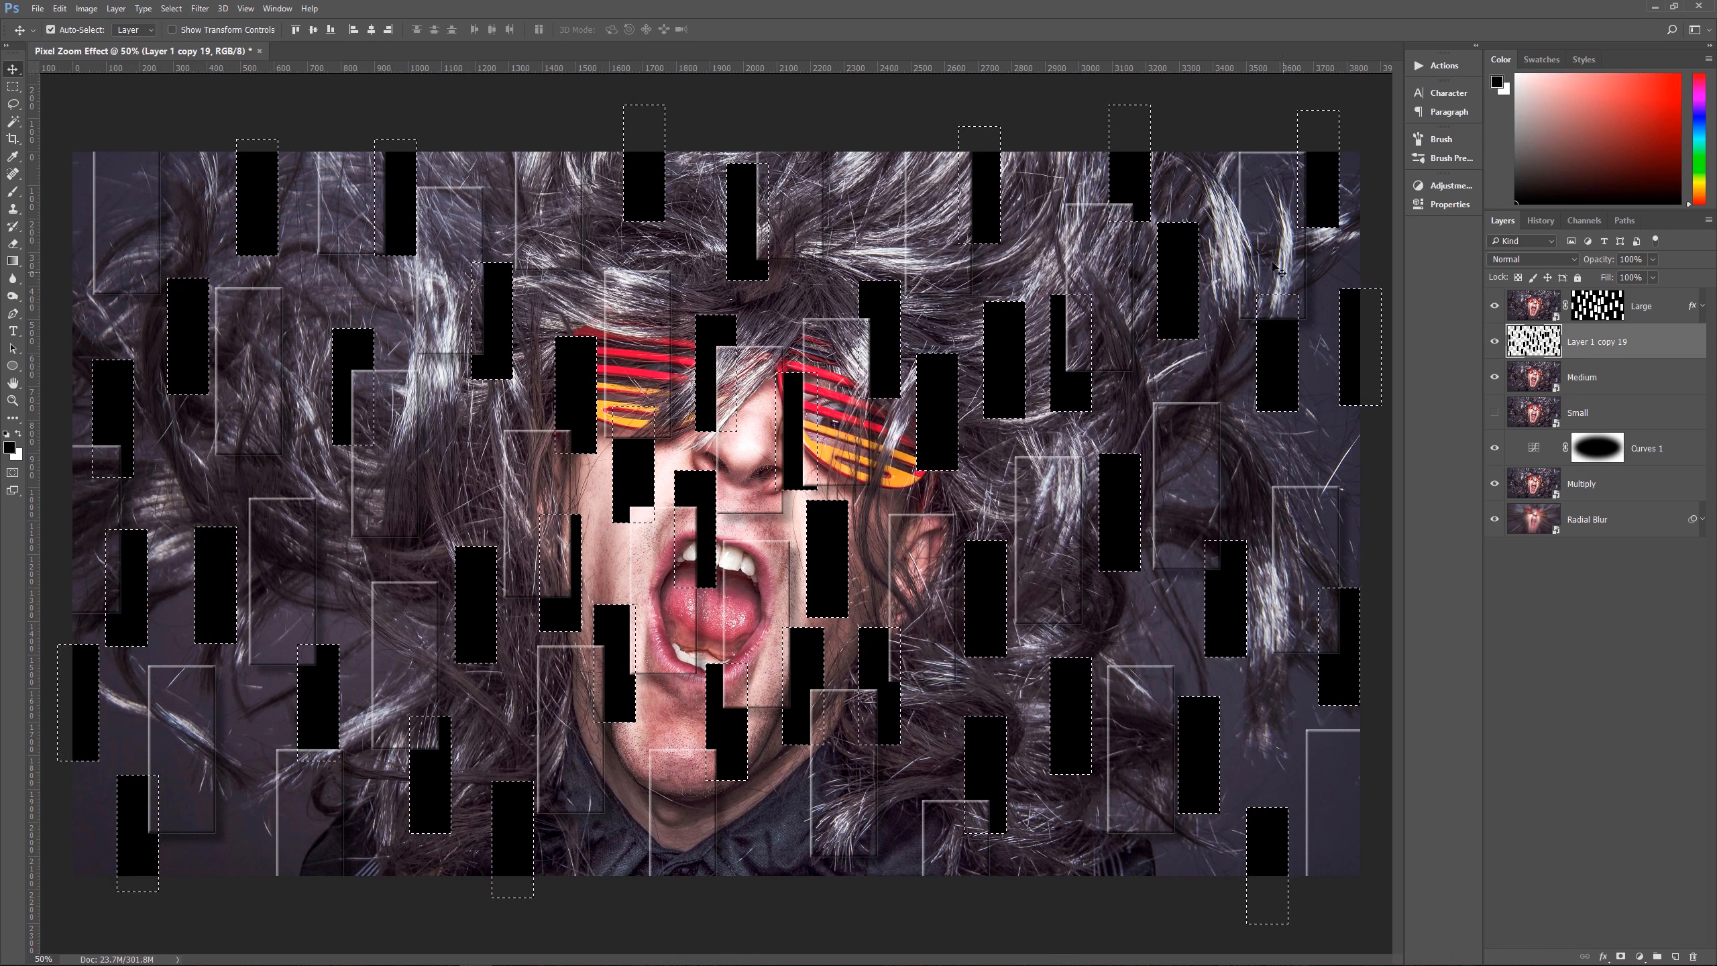
pyautogui.click(1598, 379)
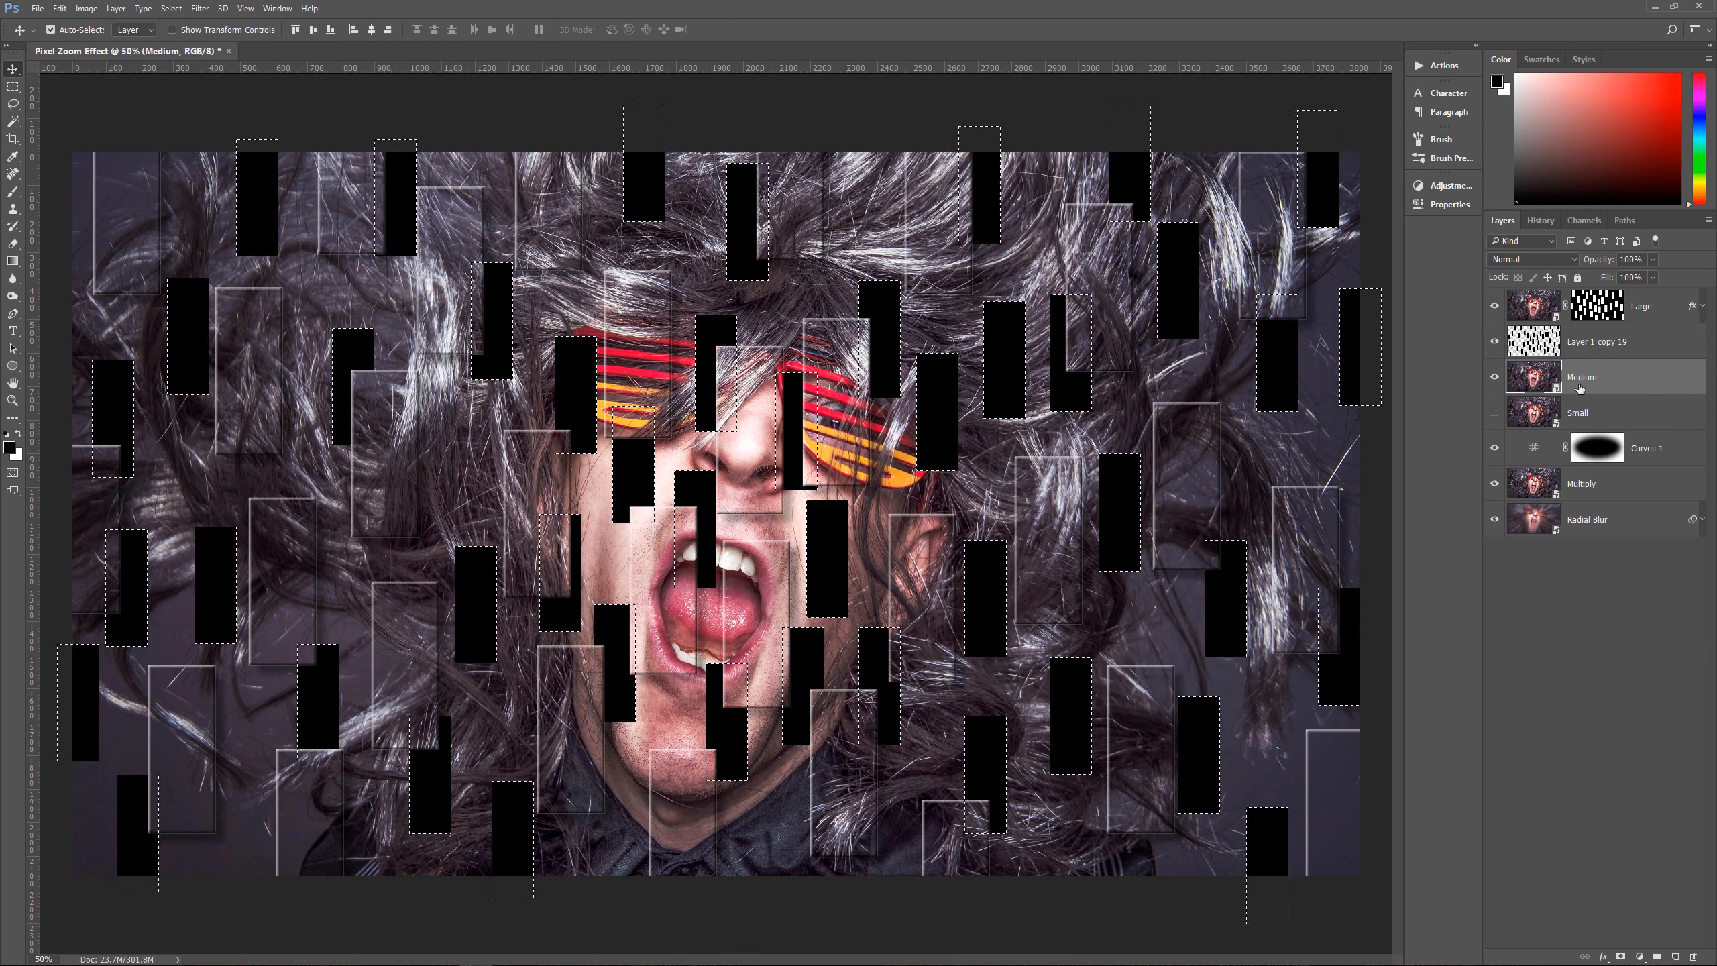
pyautogui.click(1622, 956)
pyautogui.moveTo(1650, 347); pyautogui.dragTo(1695, 956)
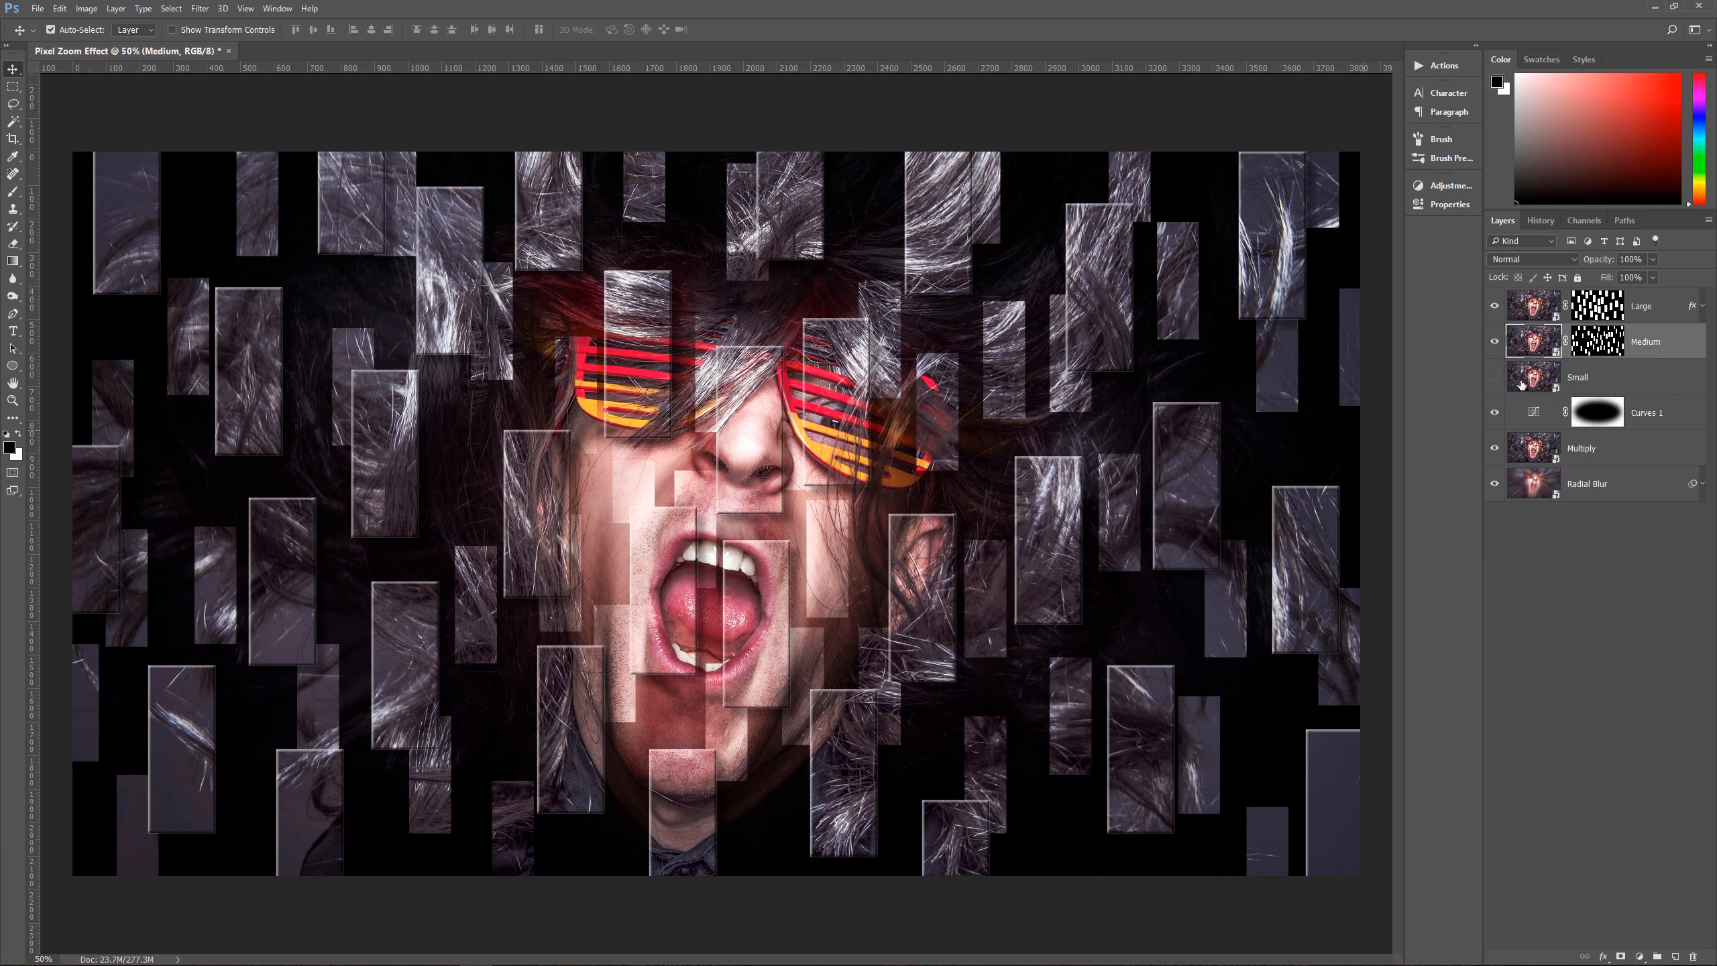
# Step: Add an Inner Shadow and a Drop Shadow with 18 px distance and 10 px size to the Medium layer
pyautogui.click(1606, 958)
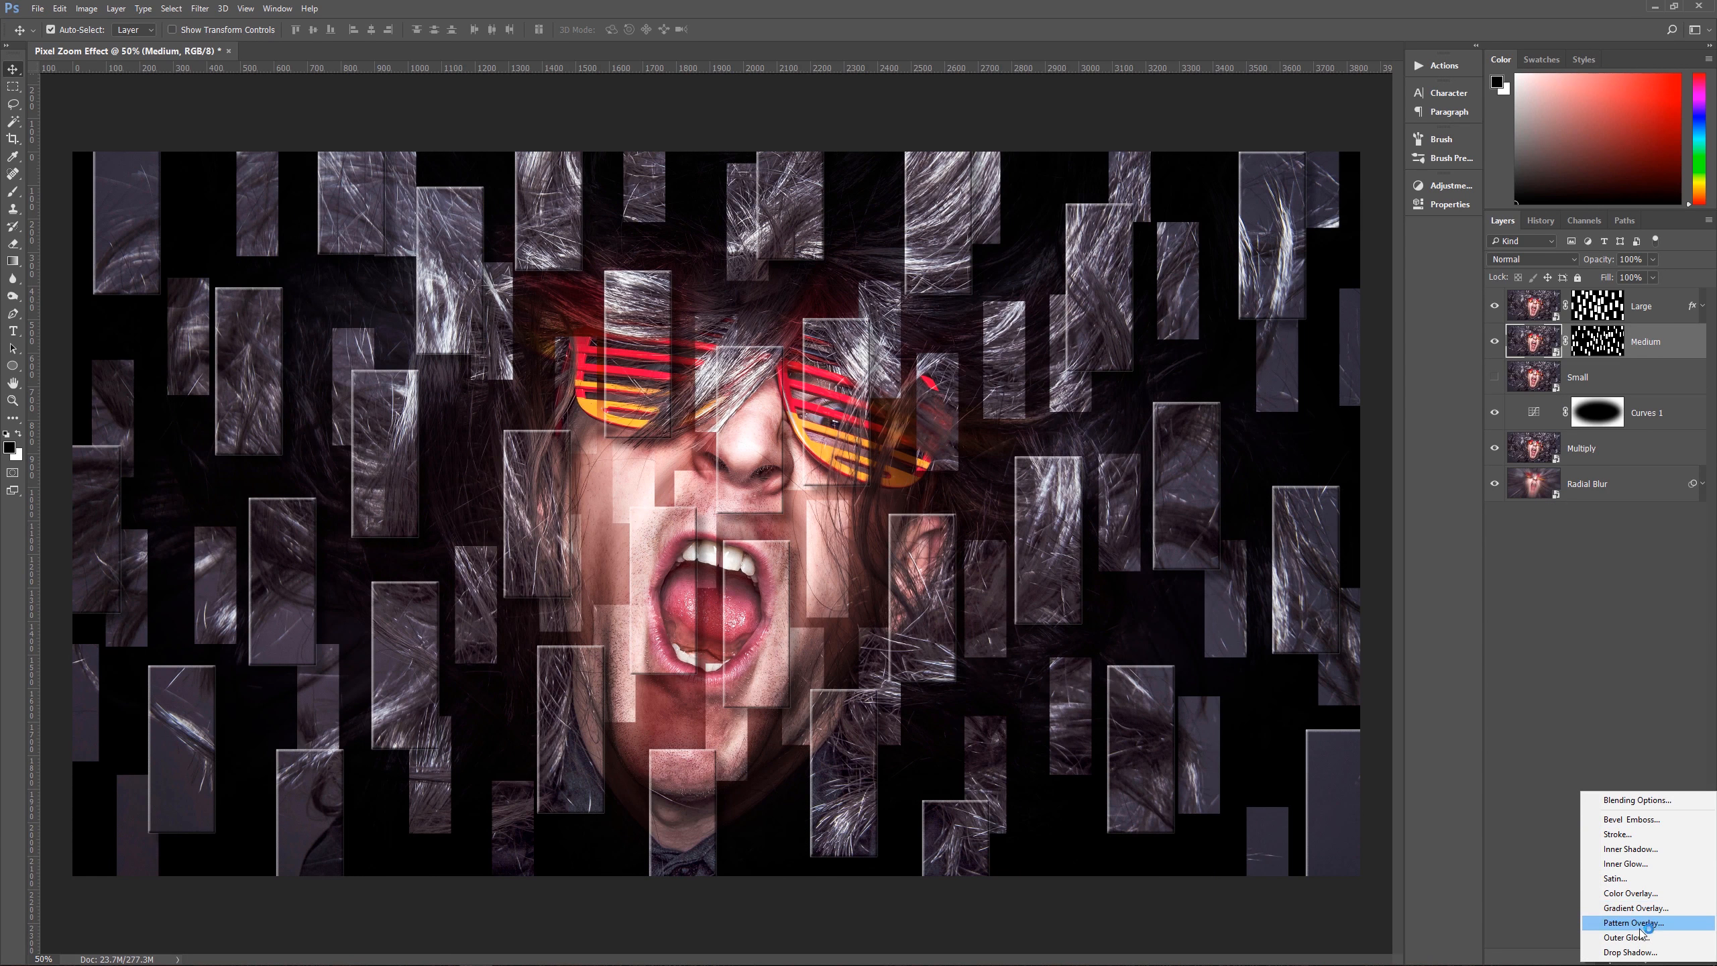
pyautogui.click(1632, 849)
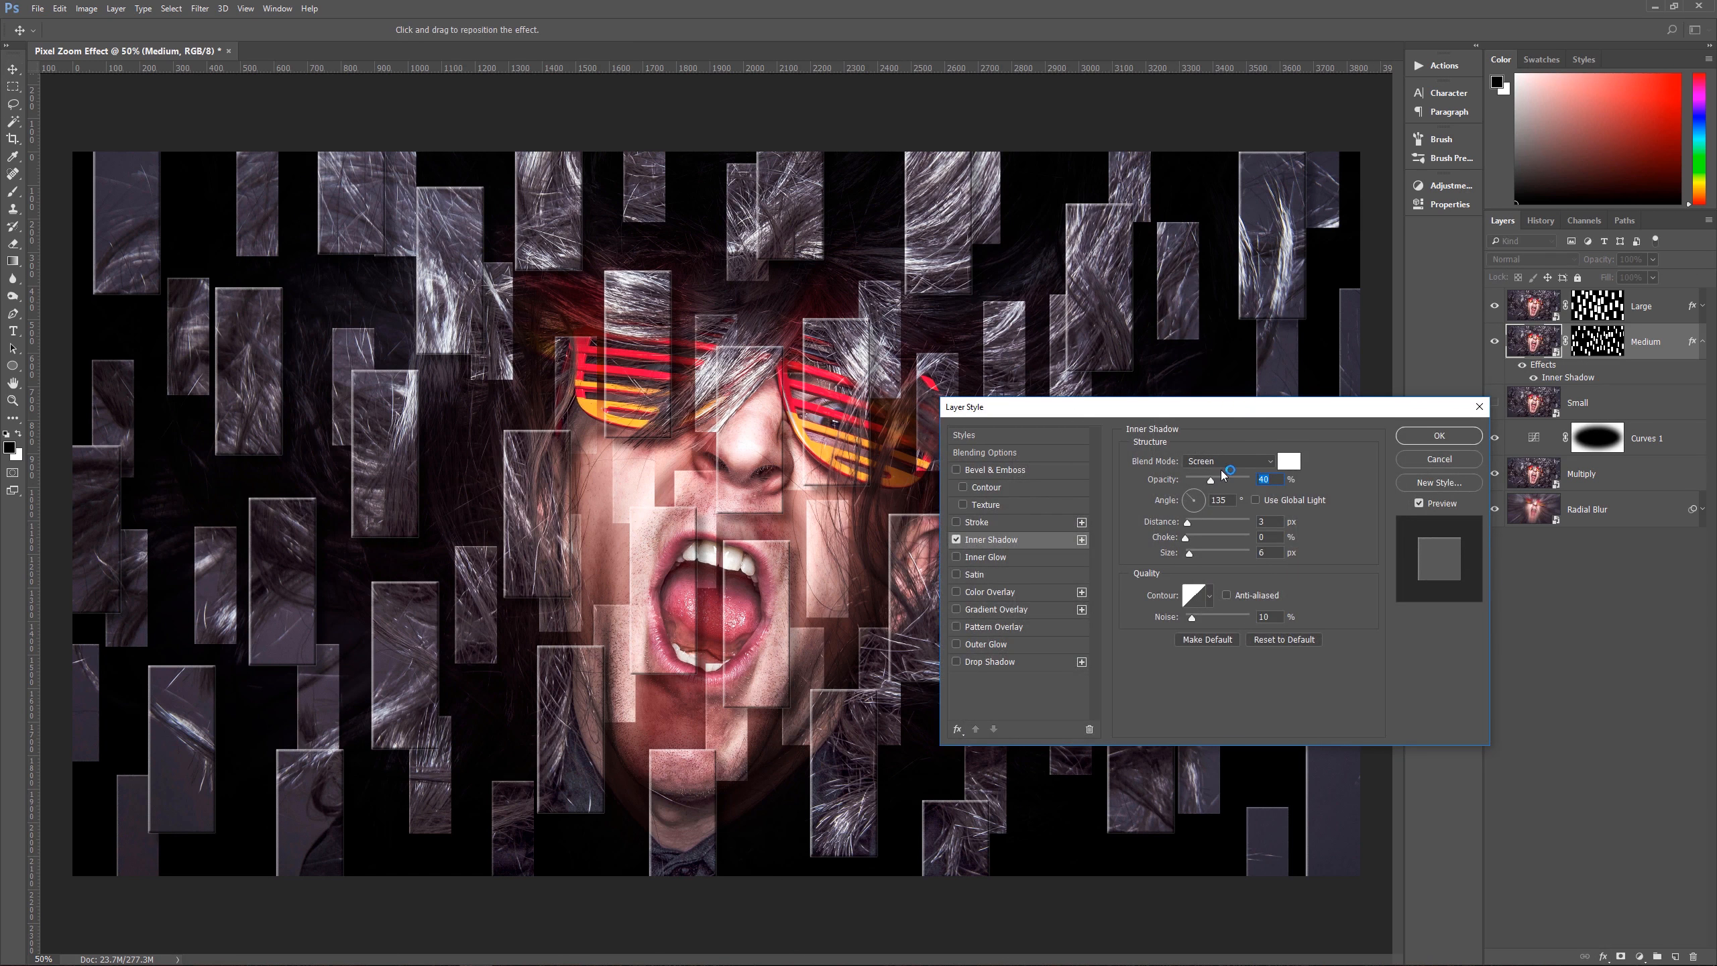
pyautogui.click(1278, 464)
pyautogui.click(1042, 660)
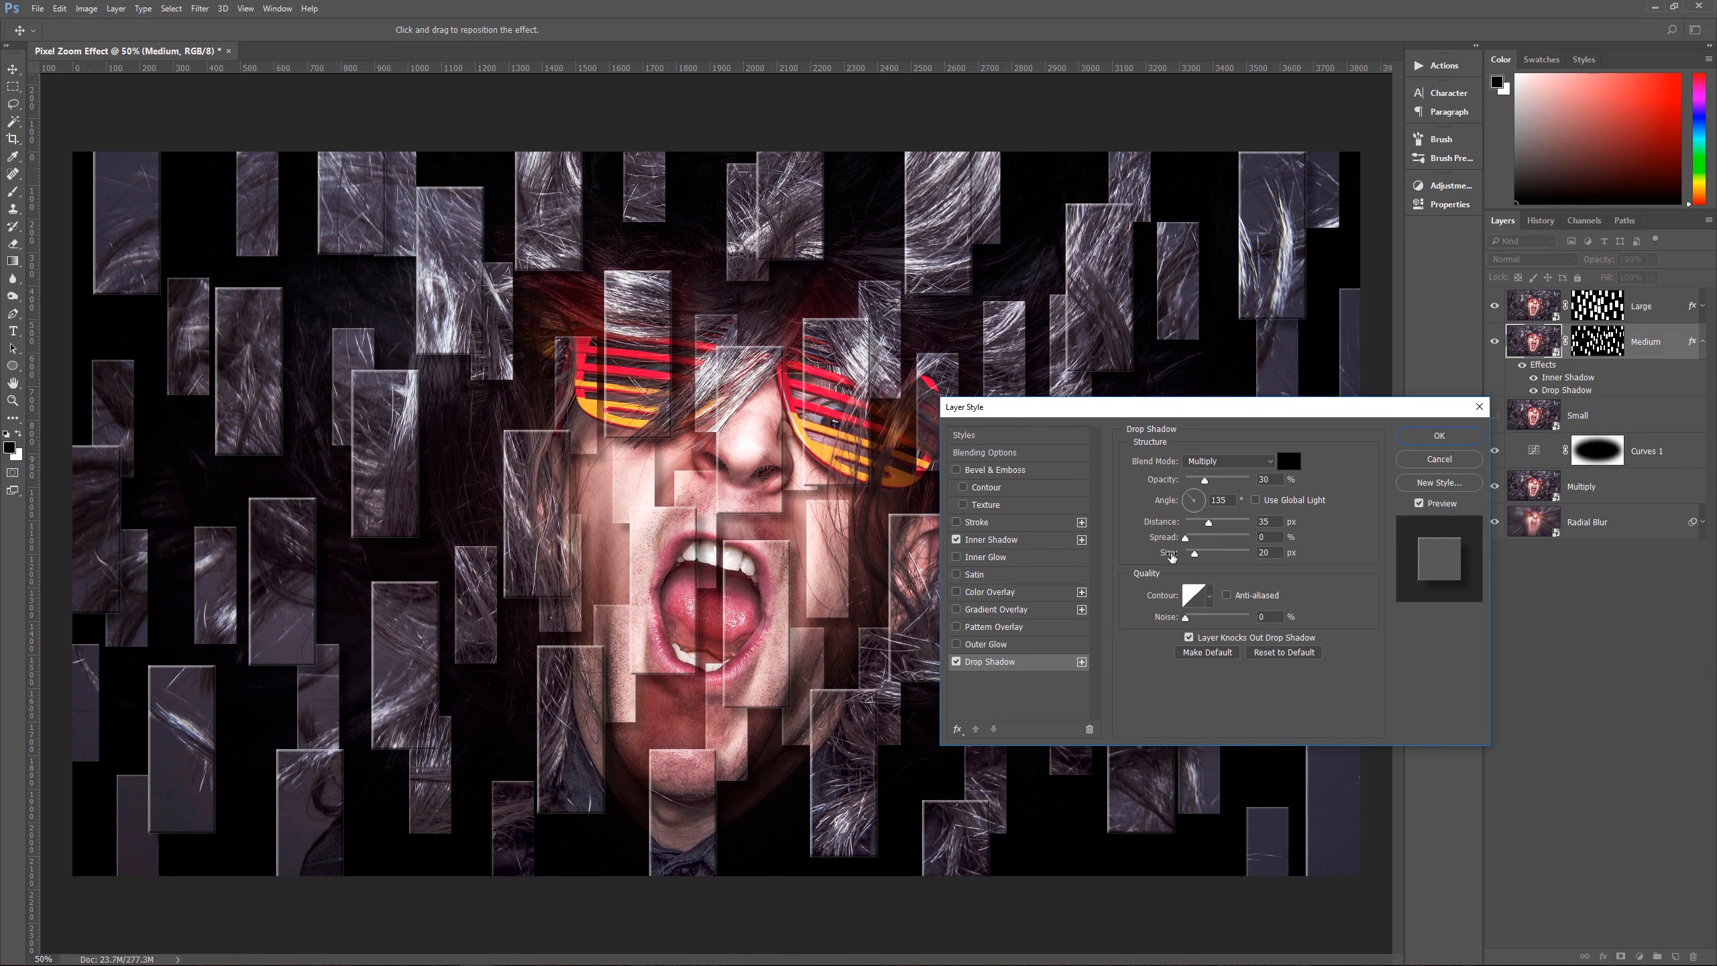
pyautogui.click(1278, 521)
pyautogui.write('18')
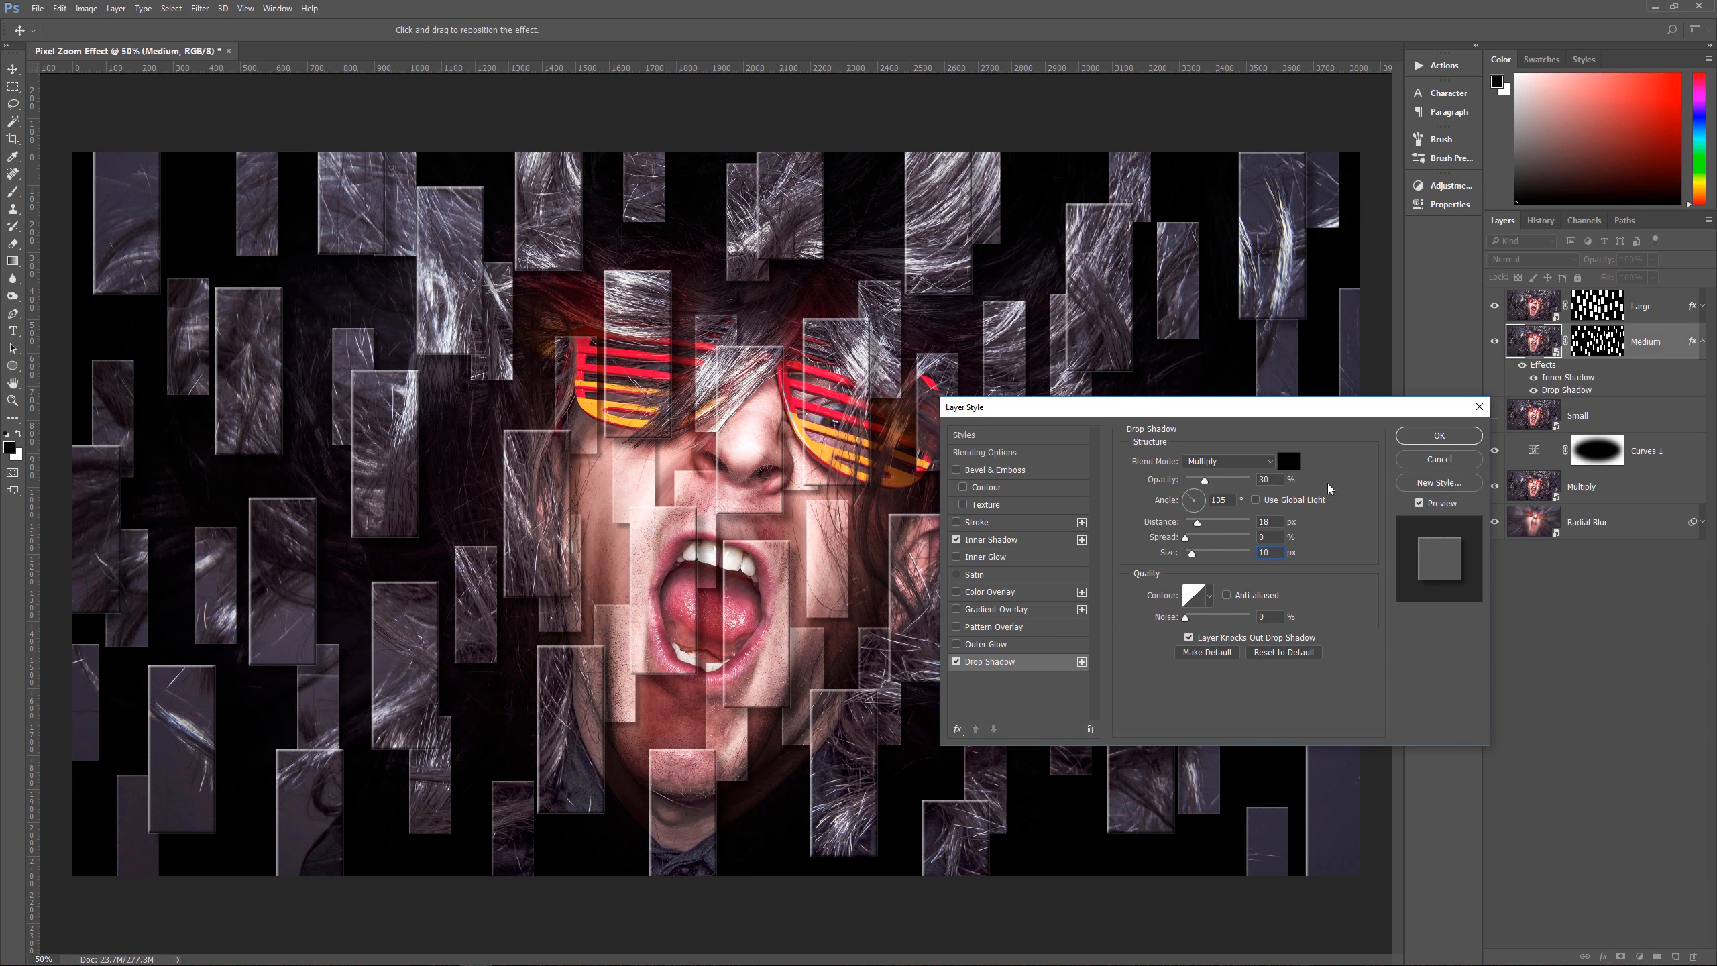
pyautogui.click(1418, 439)
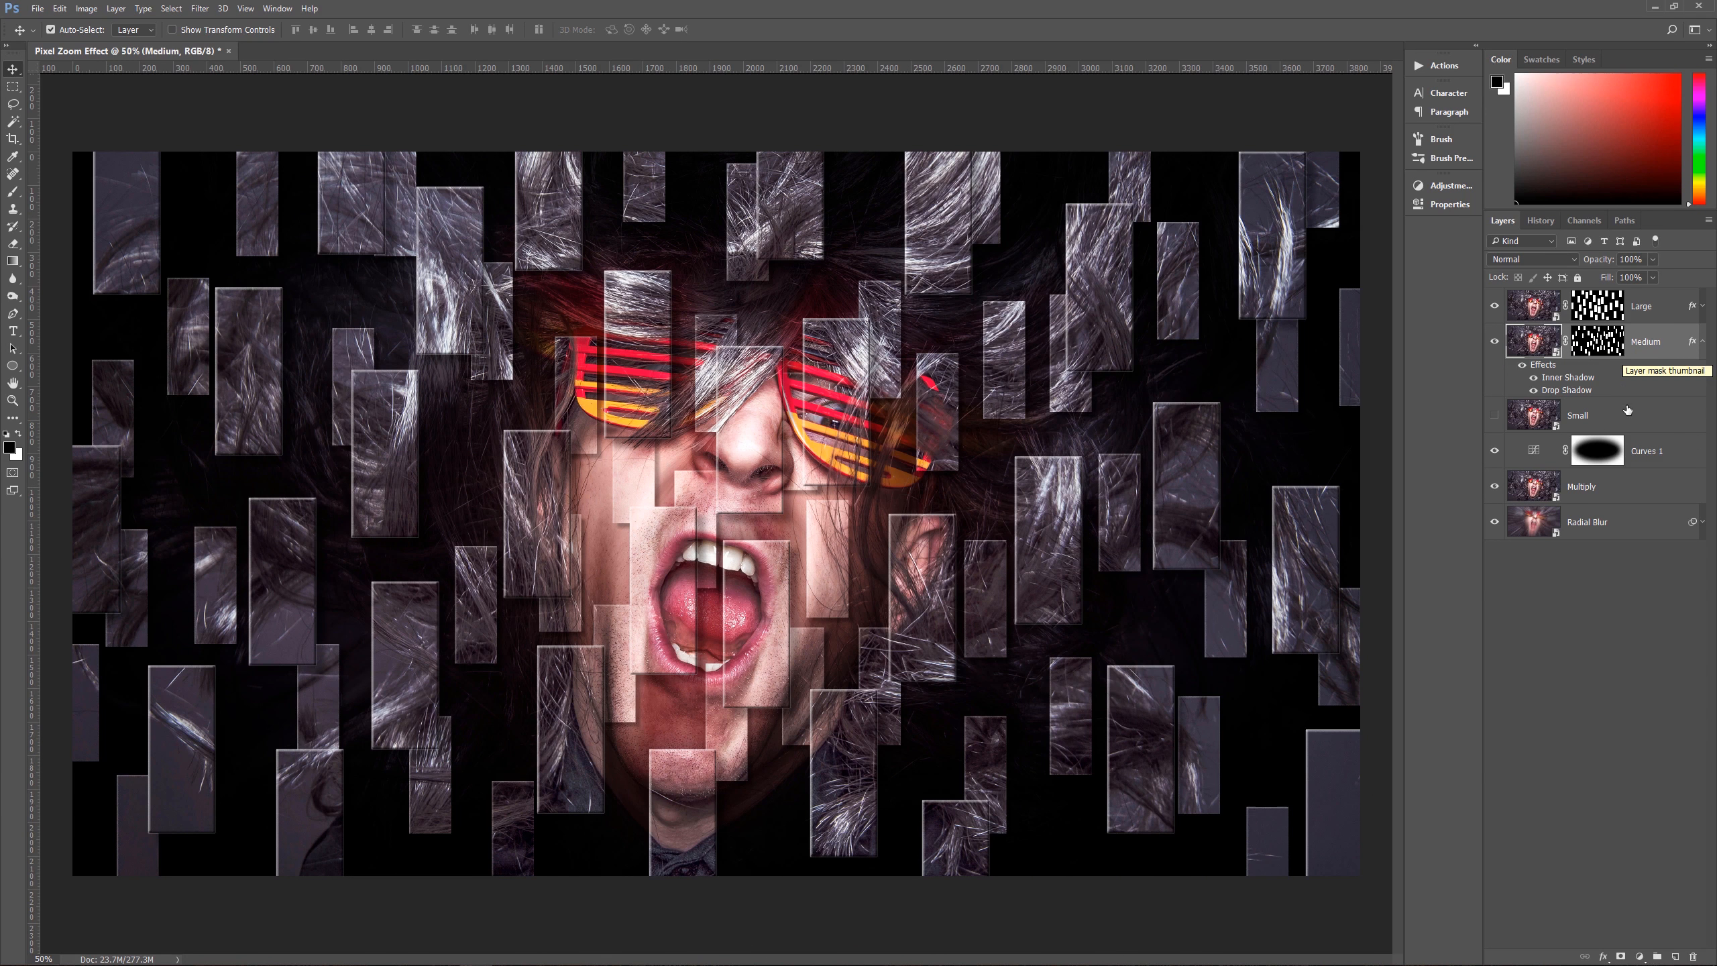
# Step: Collapse Medium's effects, make the Small layer visible, and add a new empty layer above it for the narrow rectangles
pyautogui.click(1602, 422)
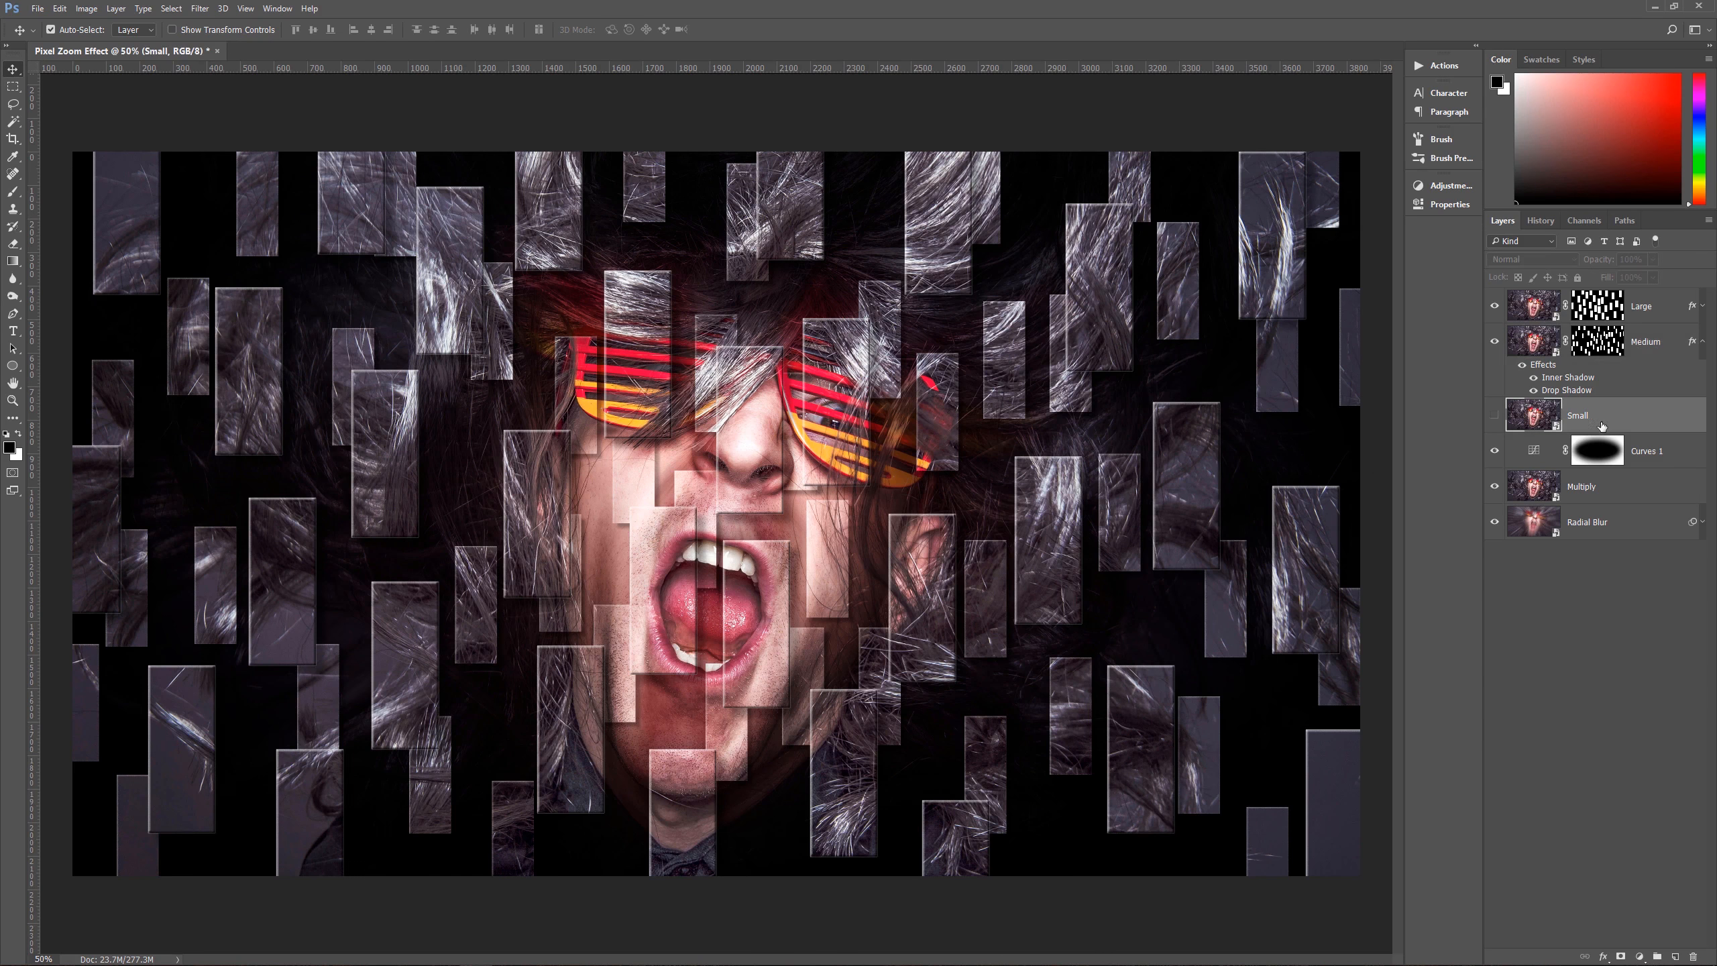
pyautogui.click(1703, 342)
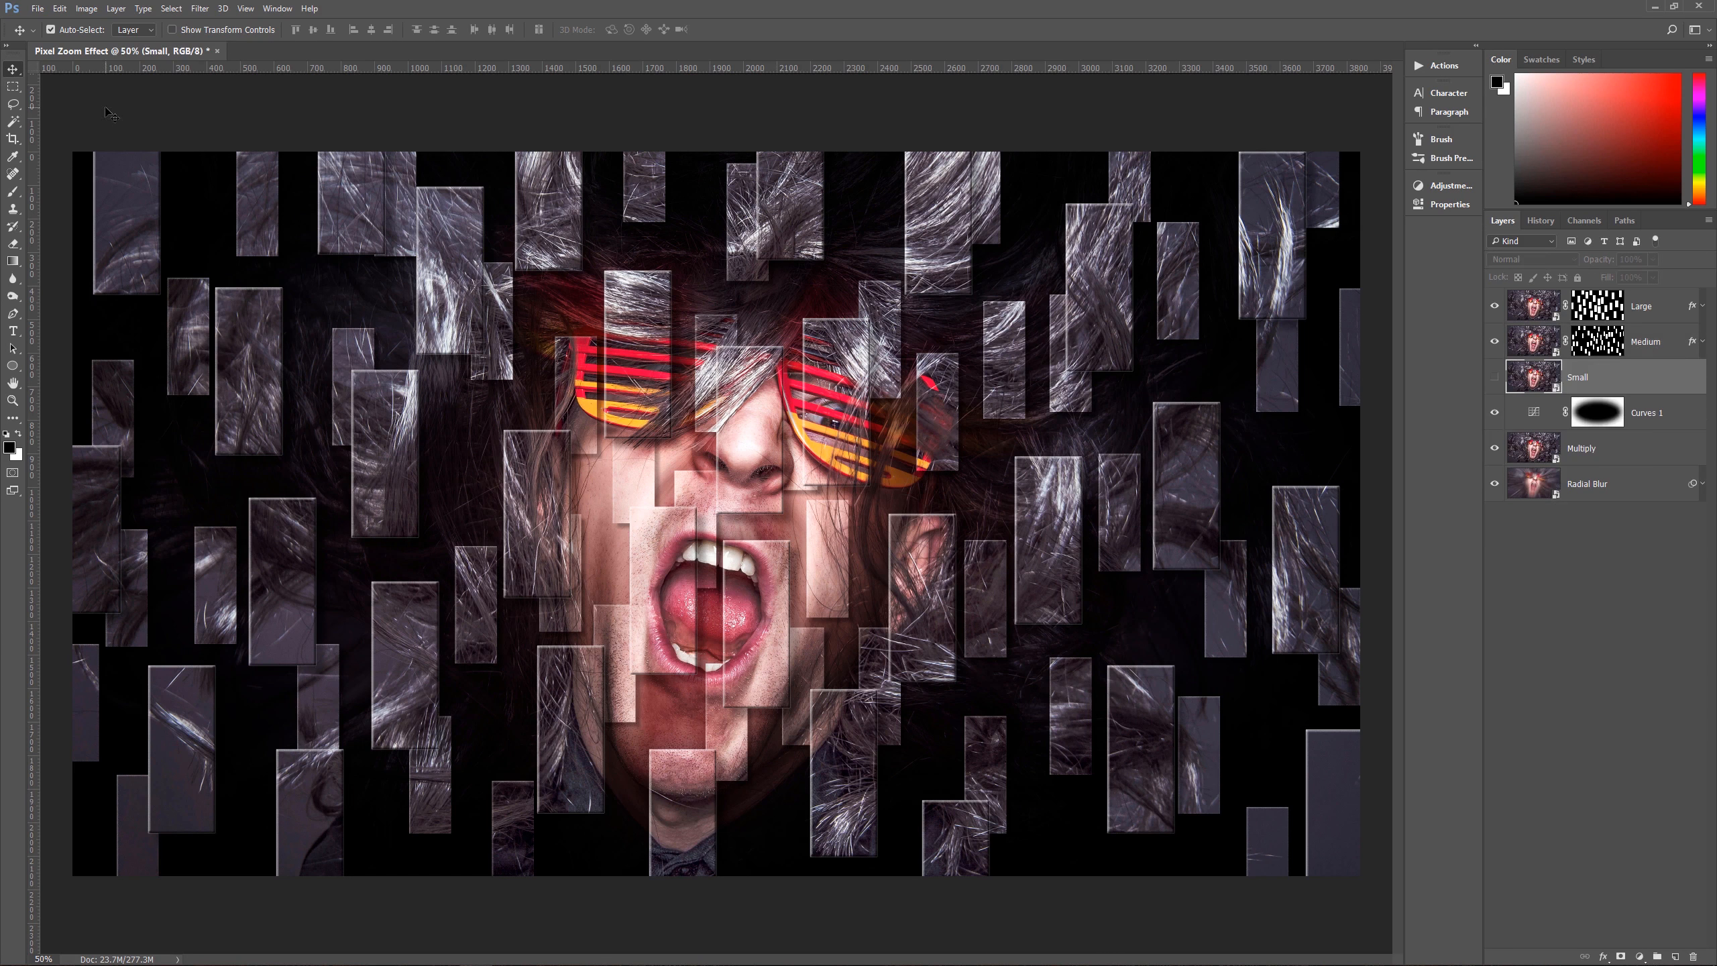
pyautogui.press('m')
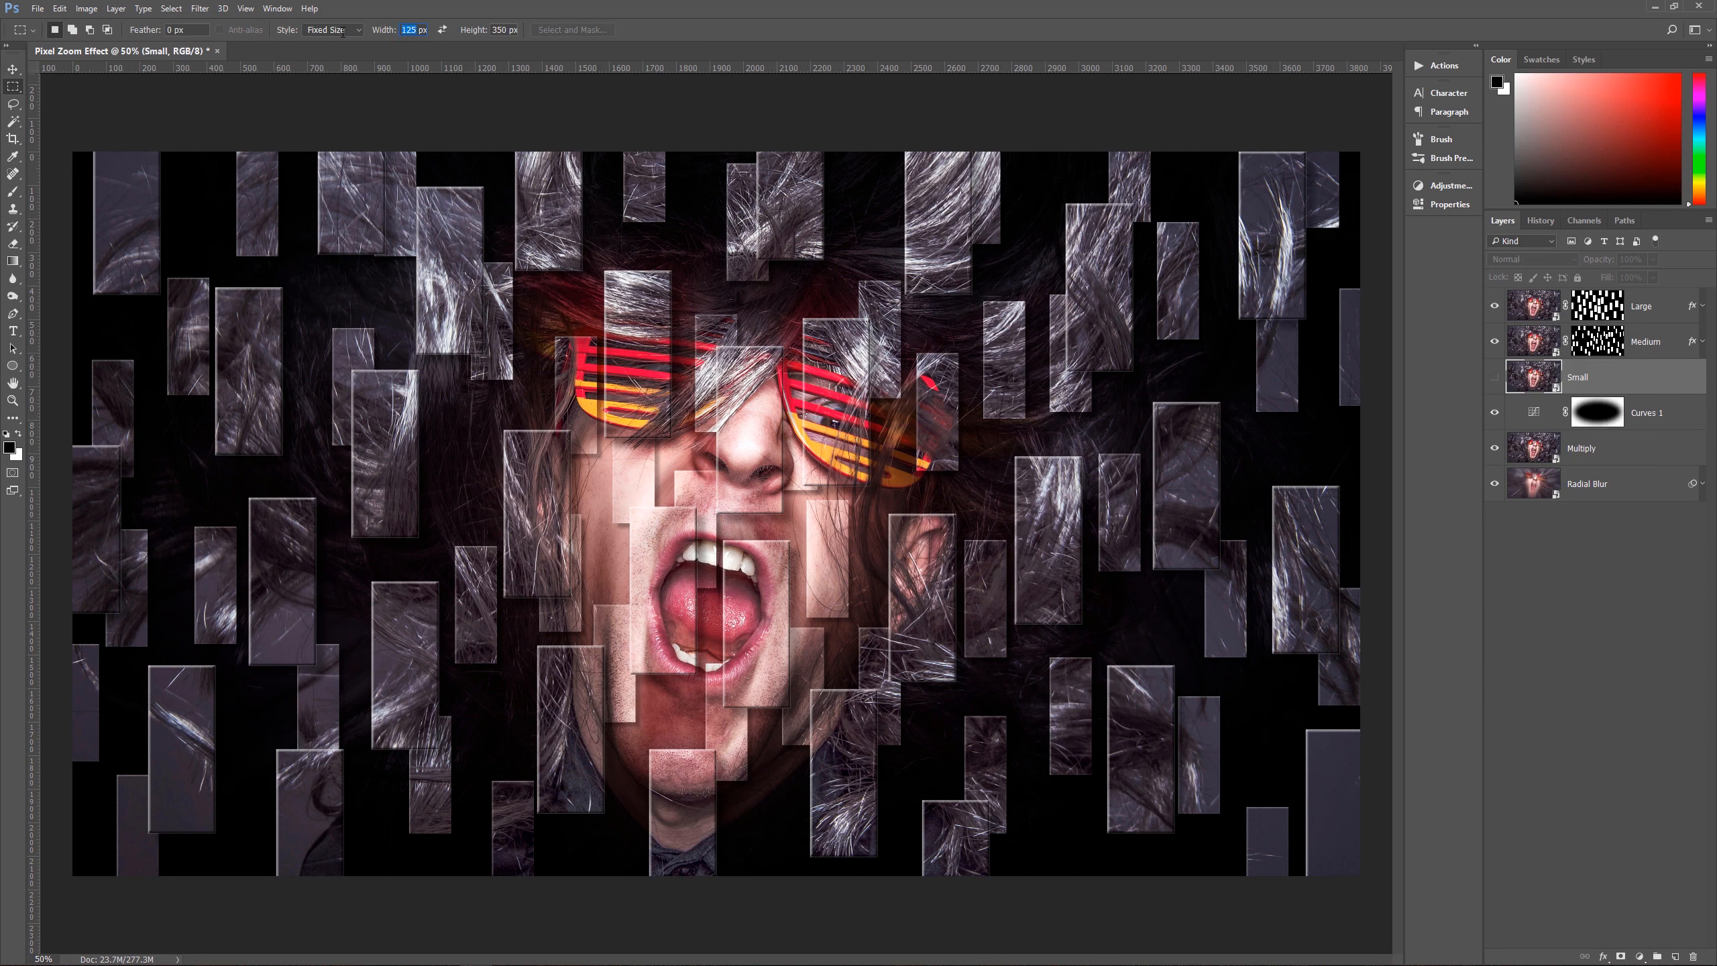
pyautogui.write('50')
pyautogui.press('Return')
pyautogui.click(1494, 377)
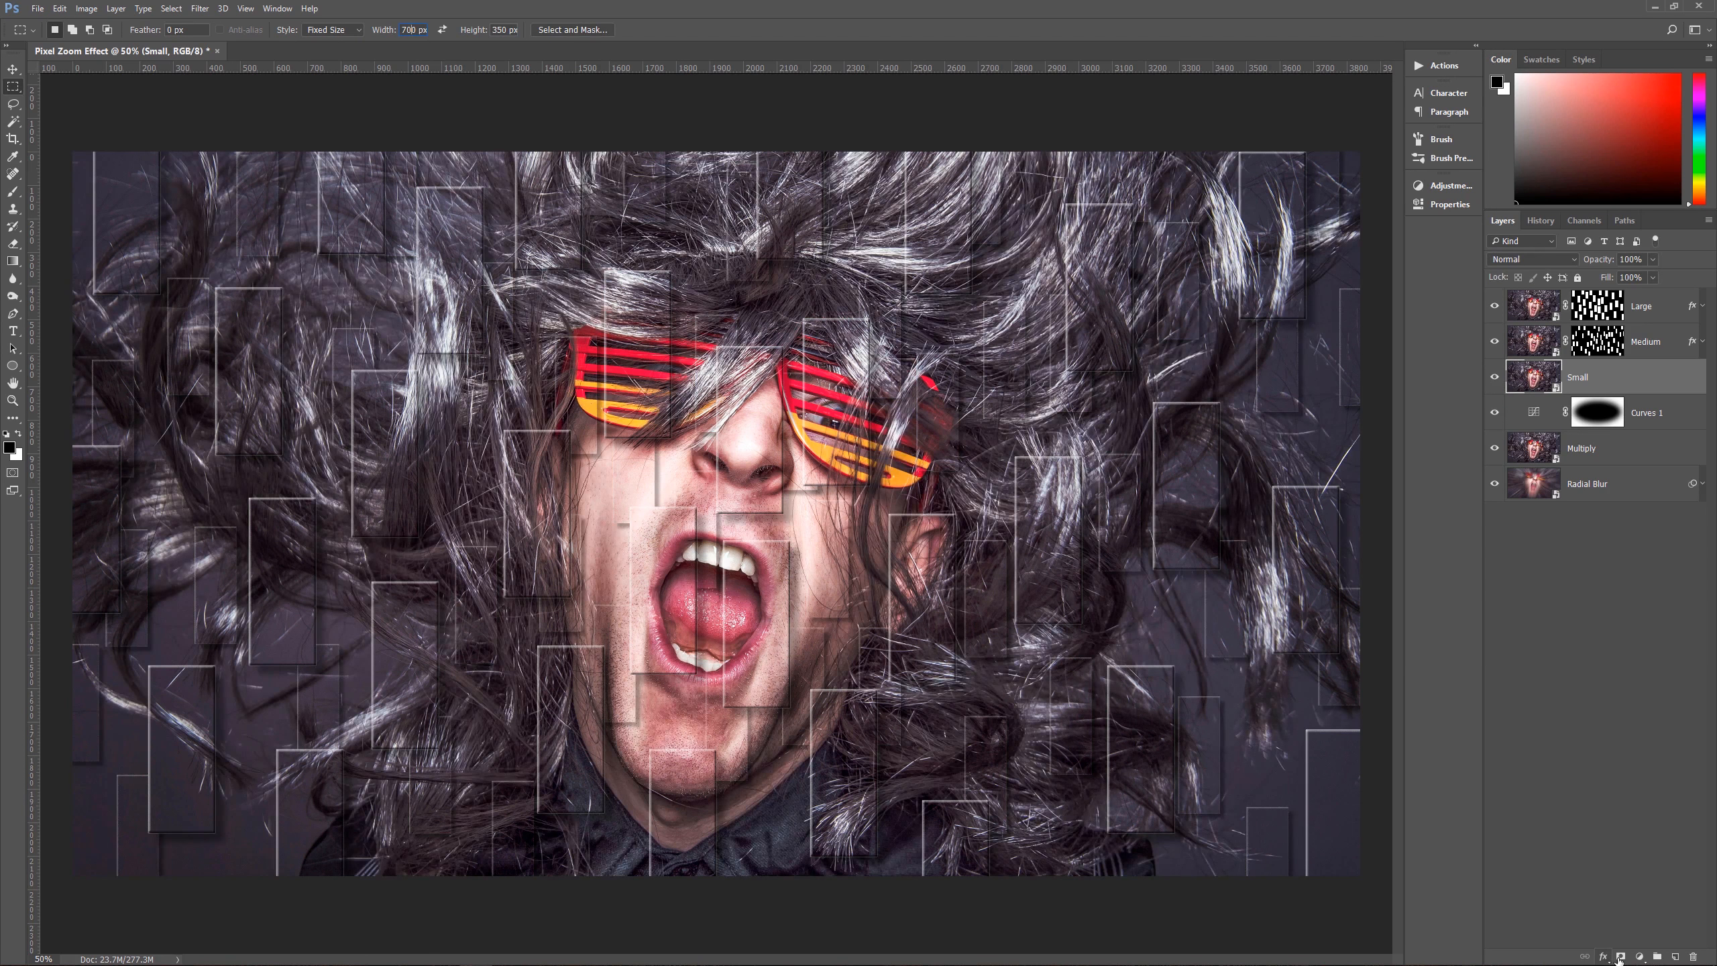
pyautogui.click(1673, 956)
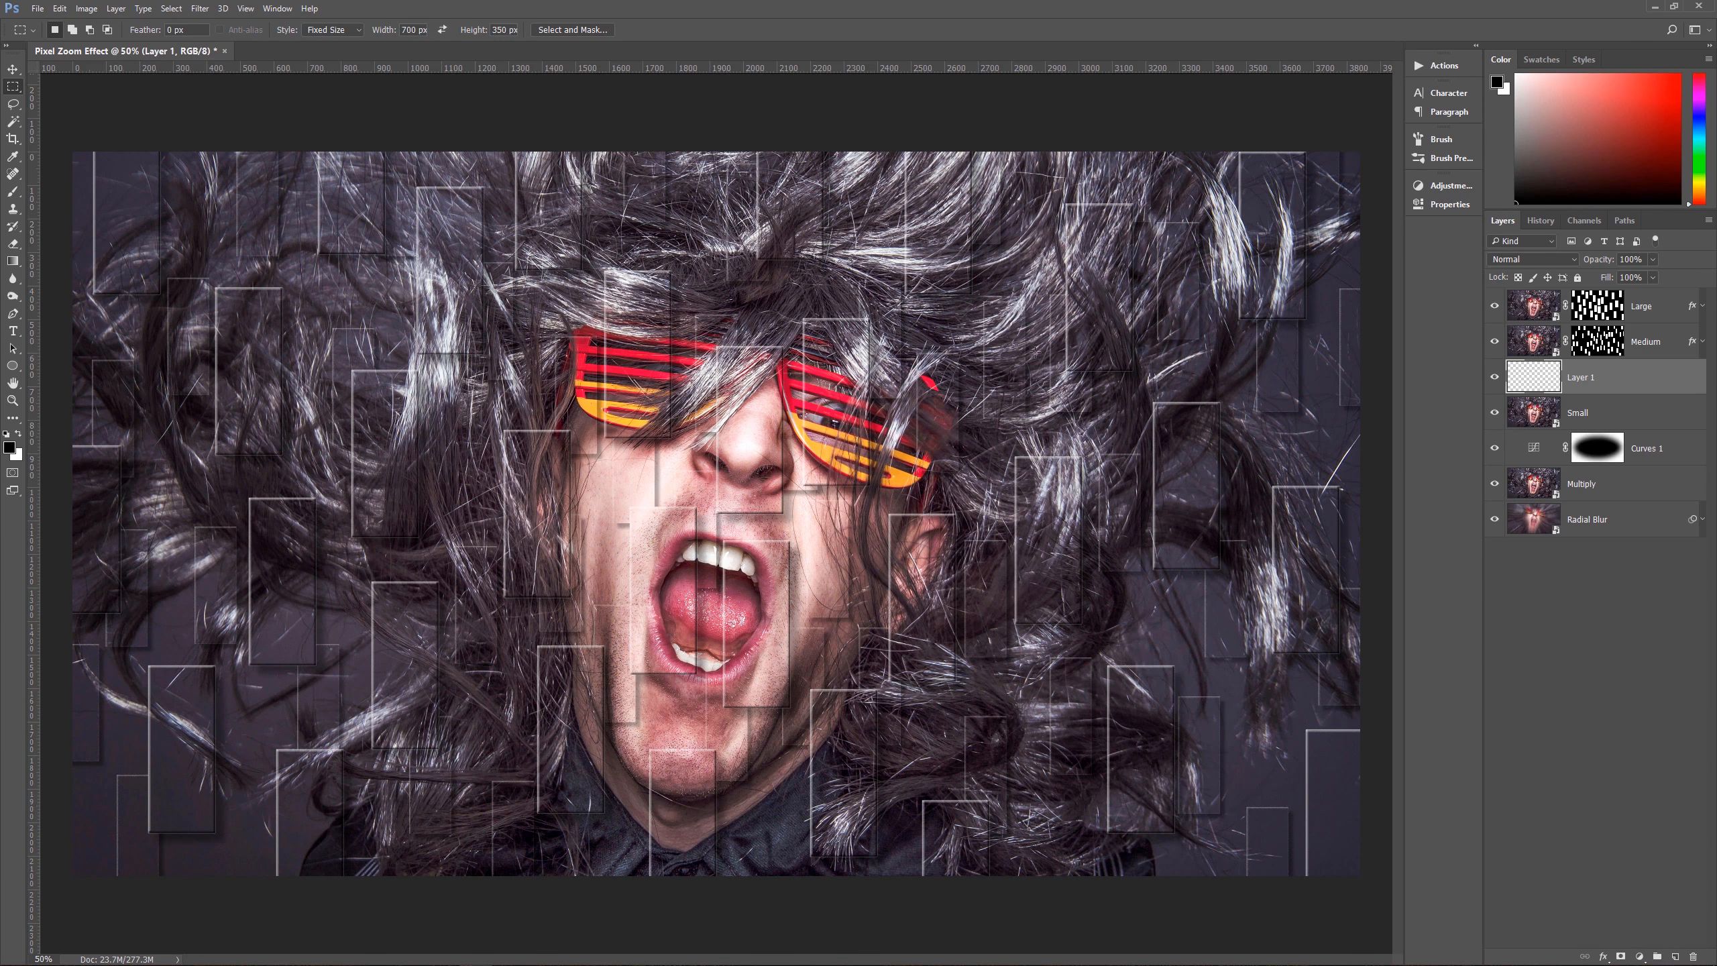
# Step: Fill a fixed-size 50 × 700 px rectangular selection over the nose and mouth with black on the new layer, and deselect
pyautogui.click(805, 291)
pyautogui.hotkey('ctrl', 'd')
pyautogui.doubleClick(412, 30)
pyautogui.press('BackSpace')
pyautogui.press('Delete')
pyautogui.press('BackSpace')
pyautogui.click(747, 463)
pyautogui.hotkey('alt', 'BackSpace')
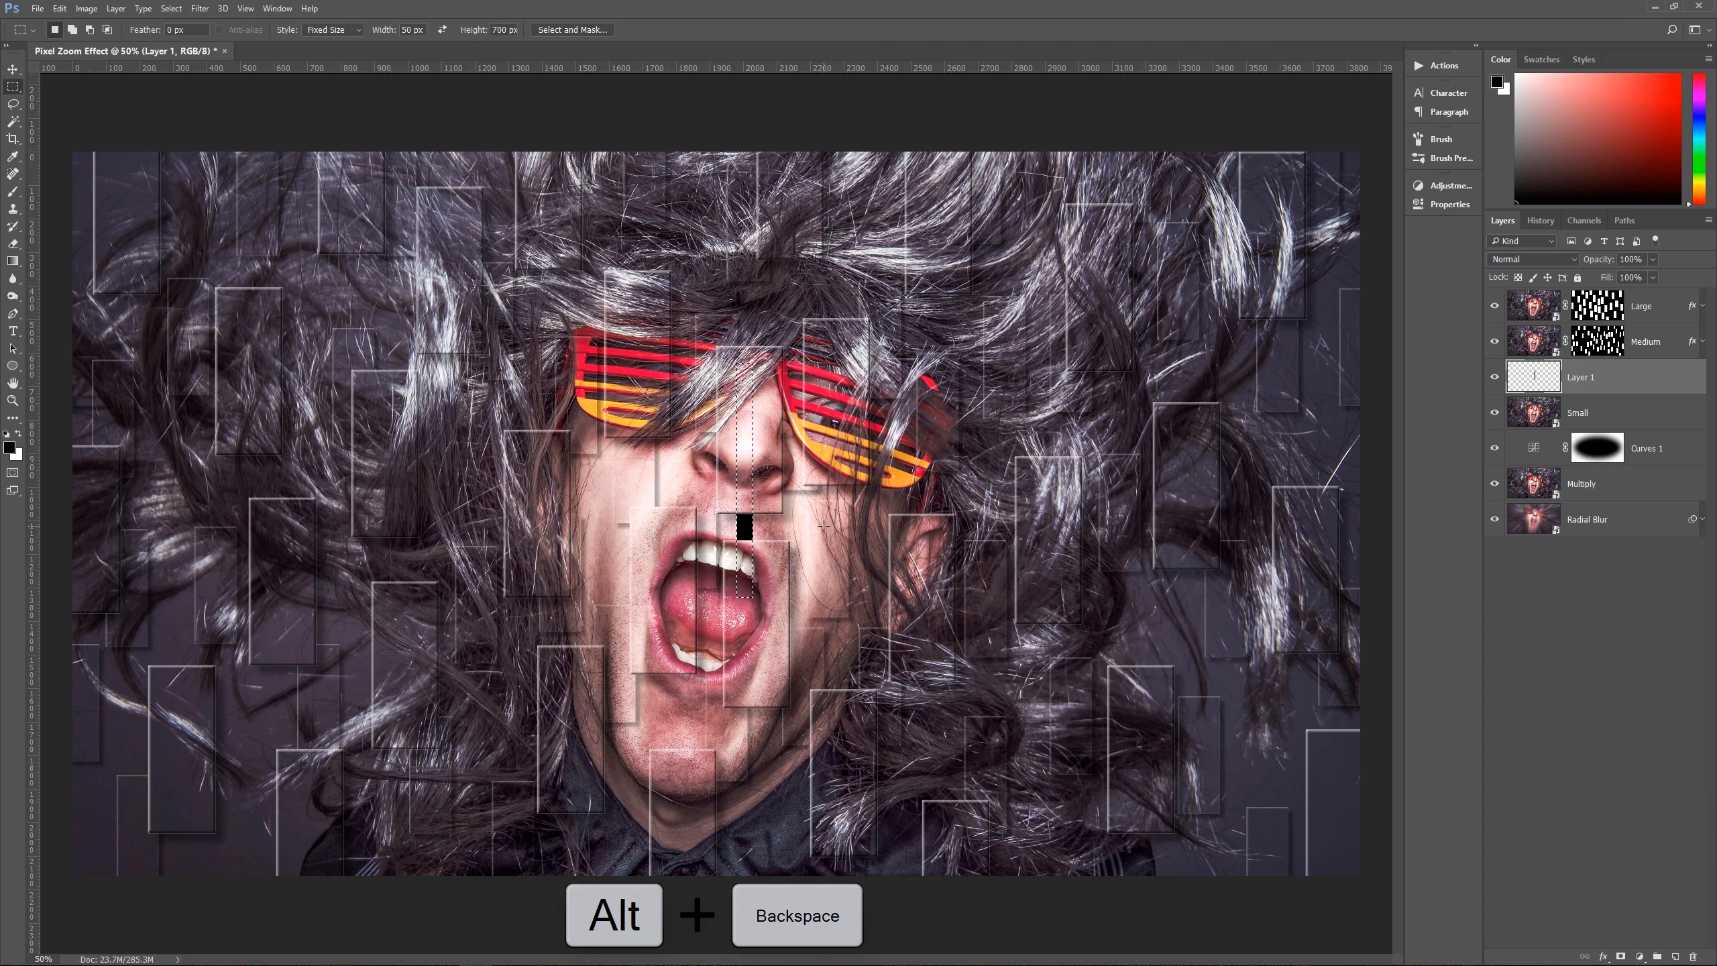
pyautogui.hotkey('ctrl', 'd')
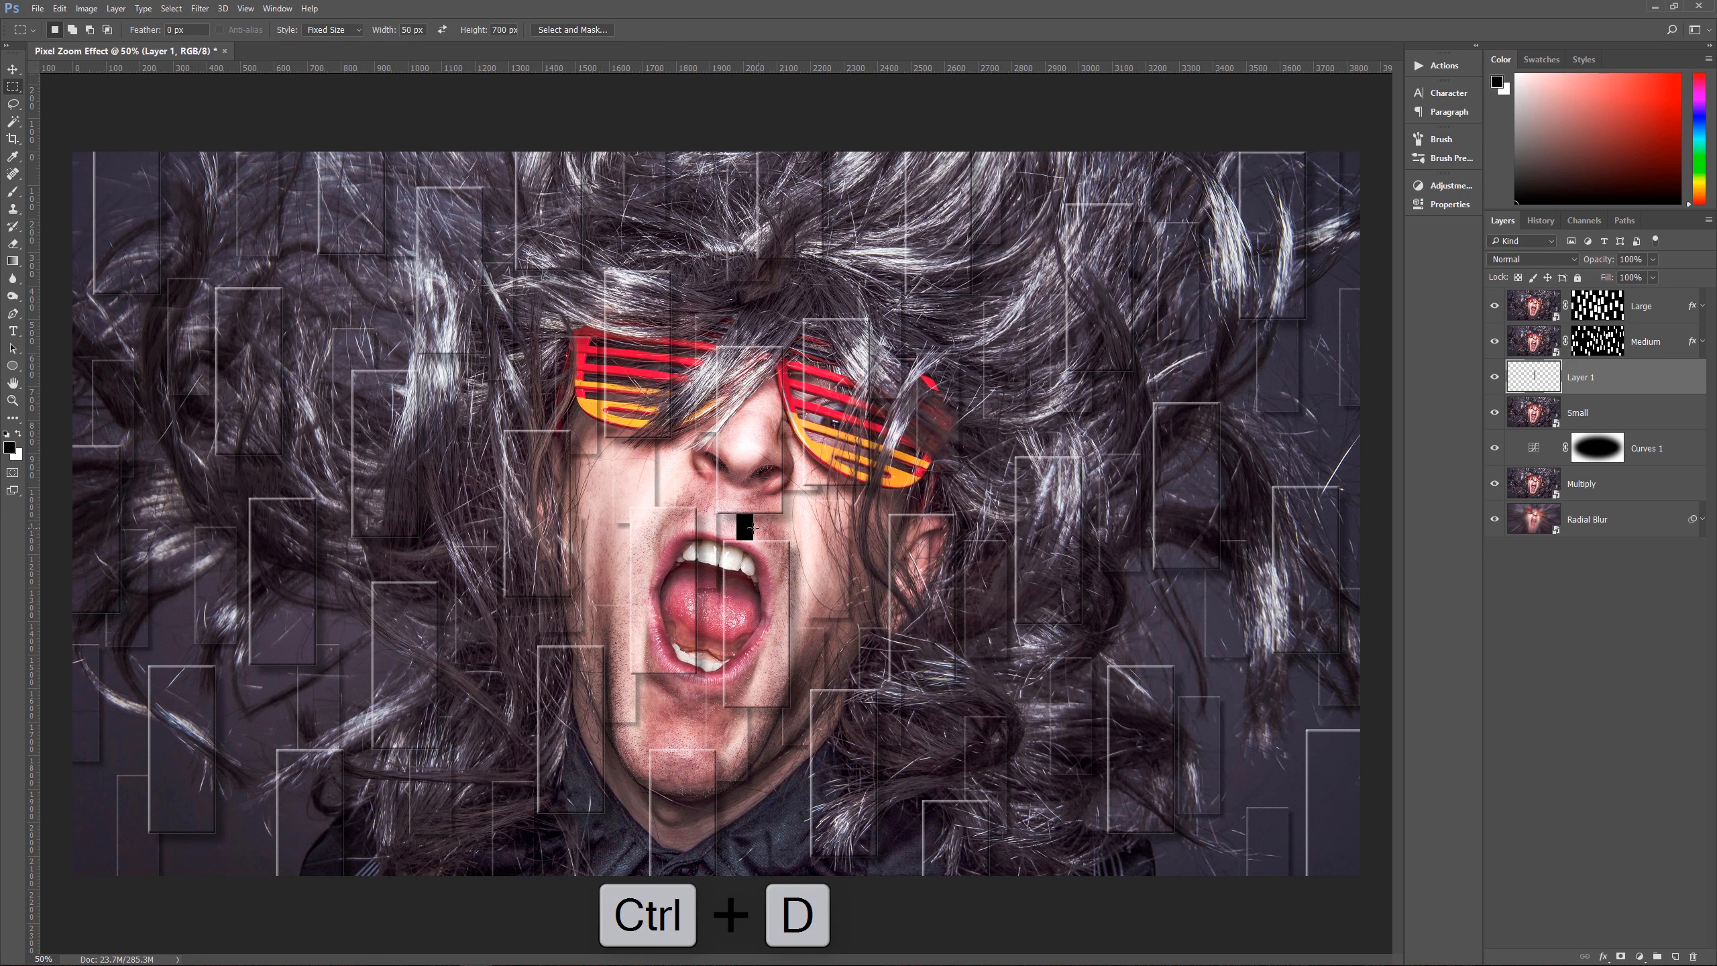
# Step: Duplicate the narrow black strip repeatedly, scattering the copies across the whole photo, with some running past the edges
pyautogui.press('v')
pyautogui.moveTo(750, 528); pyautogui.dragTo(1116, 415)
pyautogui.moveTo(1123, 425); pyautogui.dragTo(1179, 204)
pyautogui.moveTo(1288, 440); pyautogui.dragTo(1242, 460)
pyautogui.moveTo(1162, 619); pyautogui.dragTo(1023, 777)
pyautogui.moveTo(1224, 831); pyautogui.dragTo(759, 822)
pyautogui.moveTo(649, 705); pyautogui.dragTo(609, 554)
pyautogui.moveTo(610, 554); pyautogui.dragTo(805, 839)
pyautogui.moveTo(805, 839); pyautogui.dragTo(585, 839)
pyautogui.moveTo(585, 839); pyautogui.dragTo(480, 764)
pyautogui.moveTo(518, 650); pyautogui.dragTo(519, 304)
pyautogui.moveTo(395, 291); pyautogui.dragTo(245, 833)
pyautogui.moveTo(244, 778); pyautogui.dragTo(193, 846)
pyautogui.moveTo(193, 846); pyautogui.dragTo(91, 250)
pyautogui.moveTo(91, 291); pyautogui.dragTo(210, 220)
pyautogui.moveTo(209, 230); pyautogui.dragTo(336, 569)
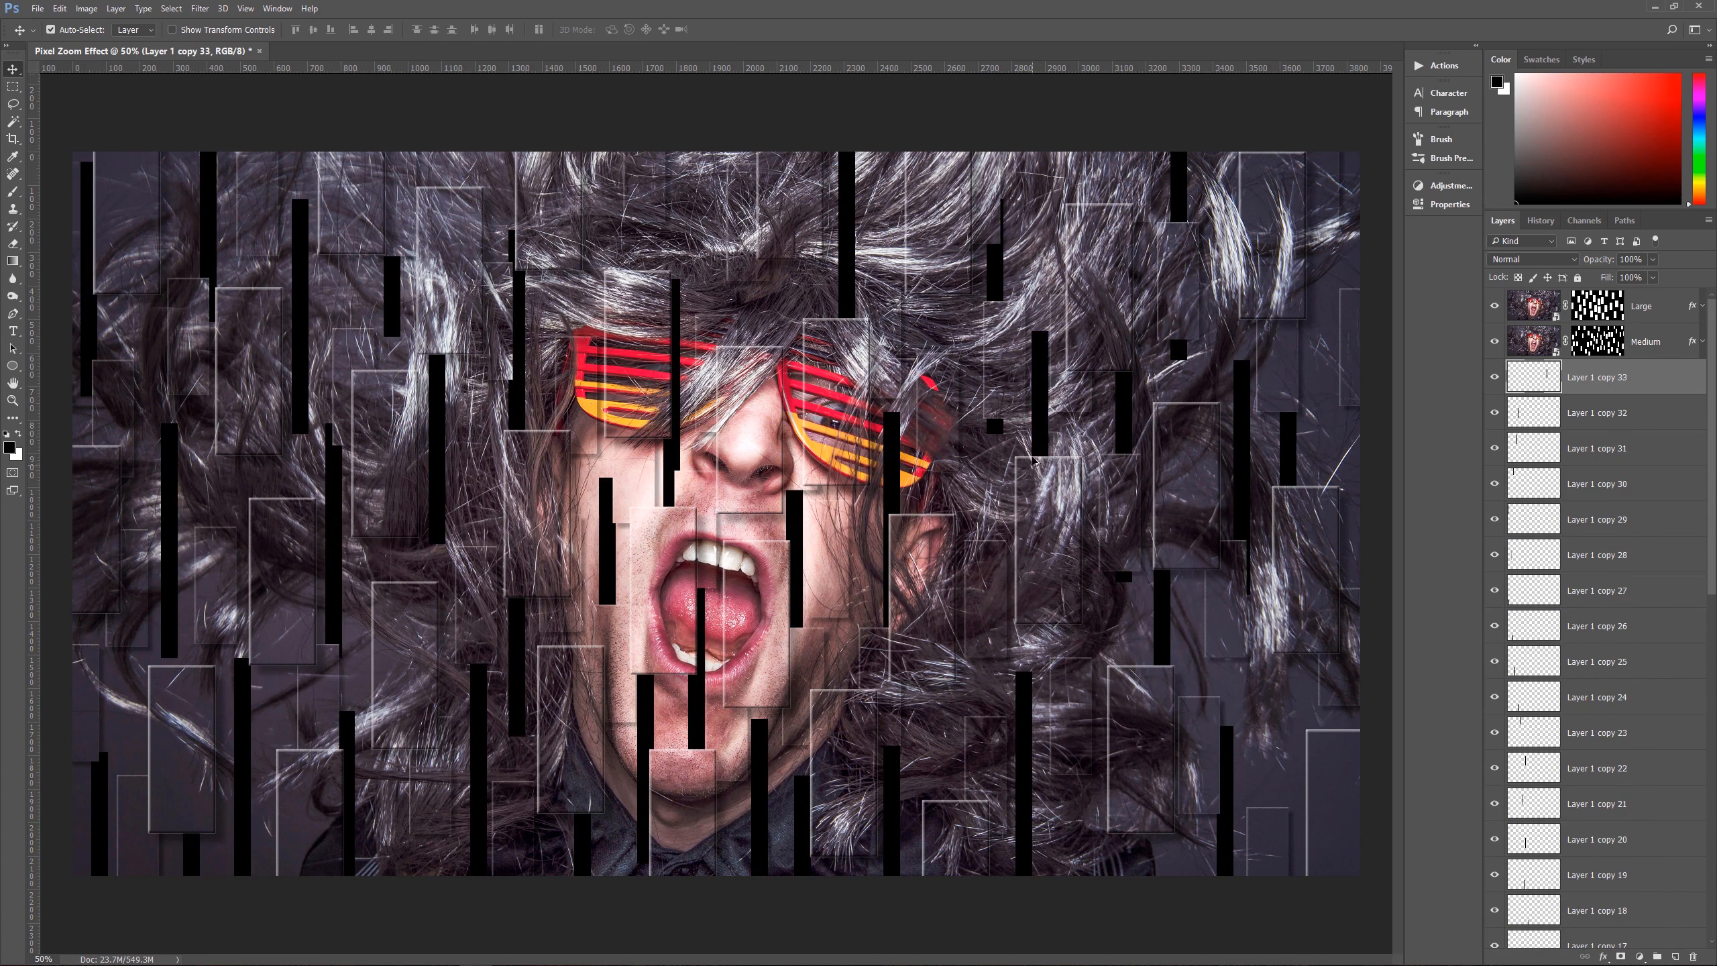
pyautogui.moveTo(1035, 449); pyautogui.dragTo(976, 582)
pyautogui.moveTo(978, 528); pyautogui.dragTo(759, 212)
pyautogui.moveTo(759, 313); pyautogui.dragTo(714, 261)
pyautogui.moveTo(714, 272); pyautogui.dragTo(733, 709)
pyautogui.moveTo(609, 819); pyautogui.dragTo(1271, 833)
pyautogui.moveTo(1276, 733); pyautogui.dragTo(1361, 526)
pyautogui.moveTo(1358, 506); pyautogui.dragTo(601, 240)
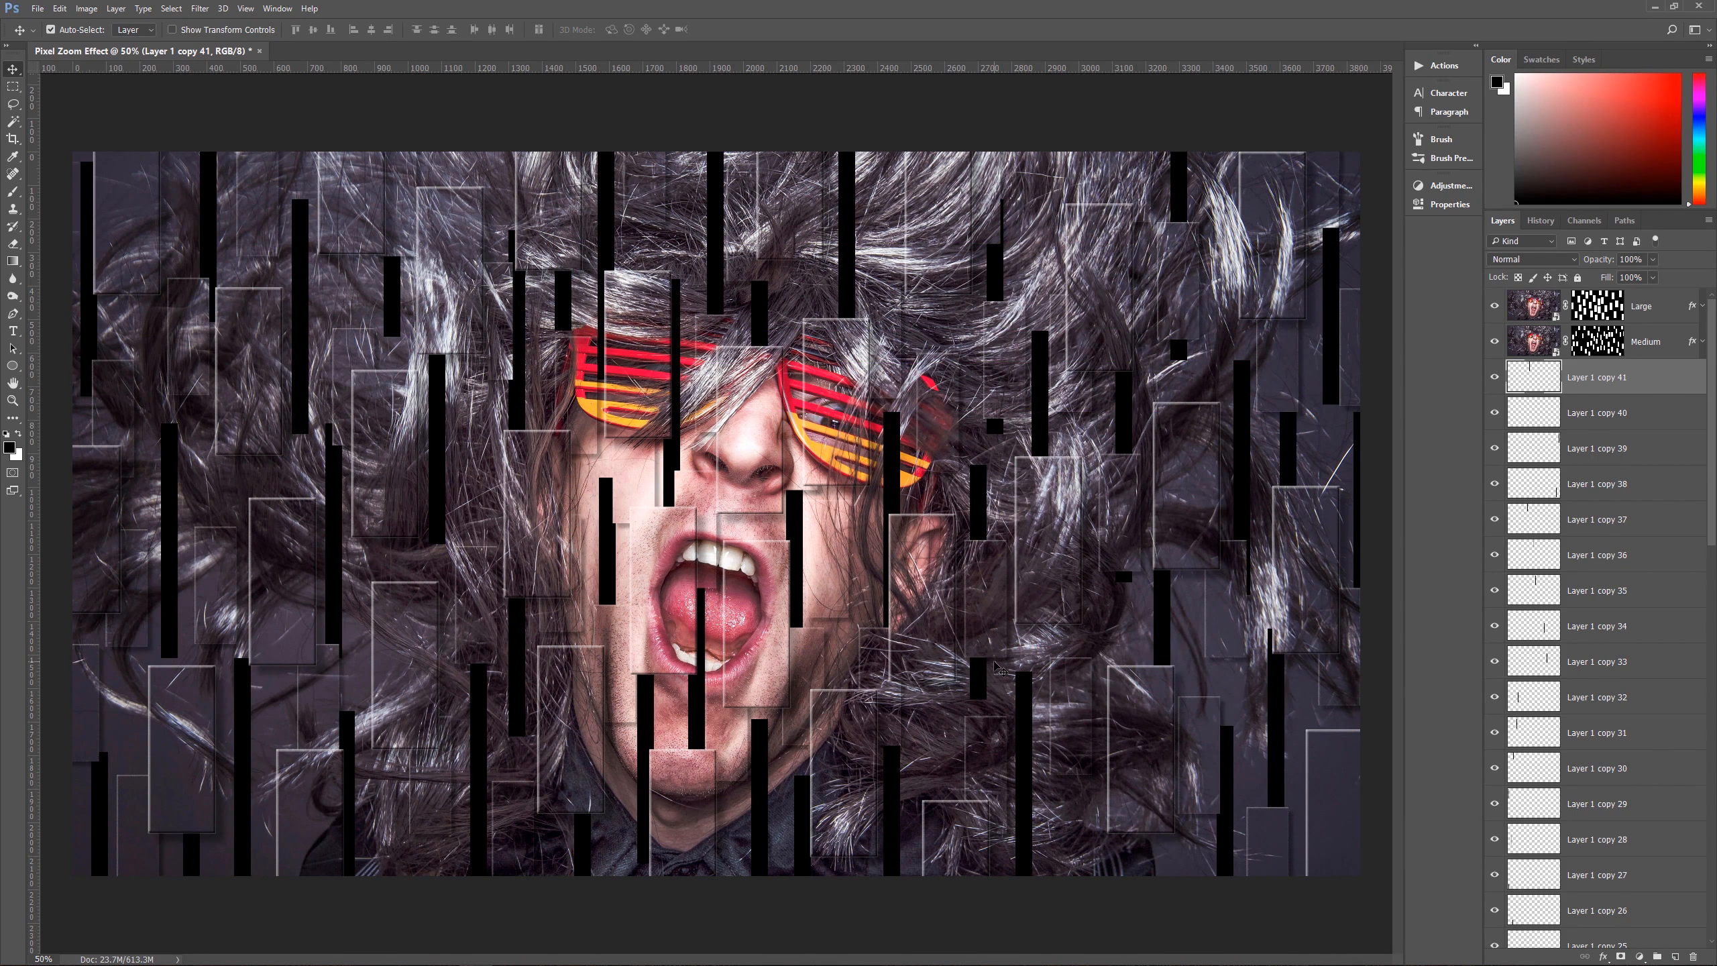
pyautogui.moveTo(672, 464); pyautogui.dragTo(675, 460)
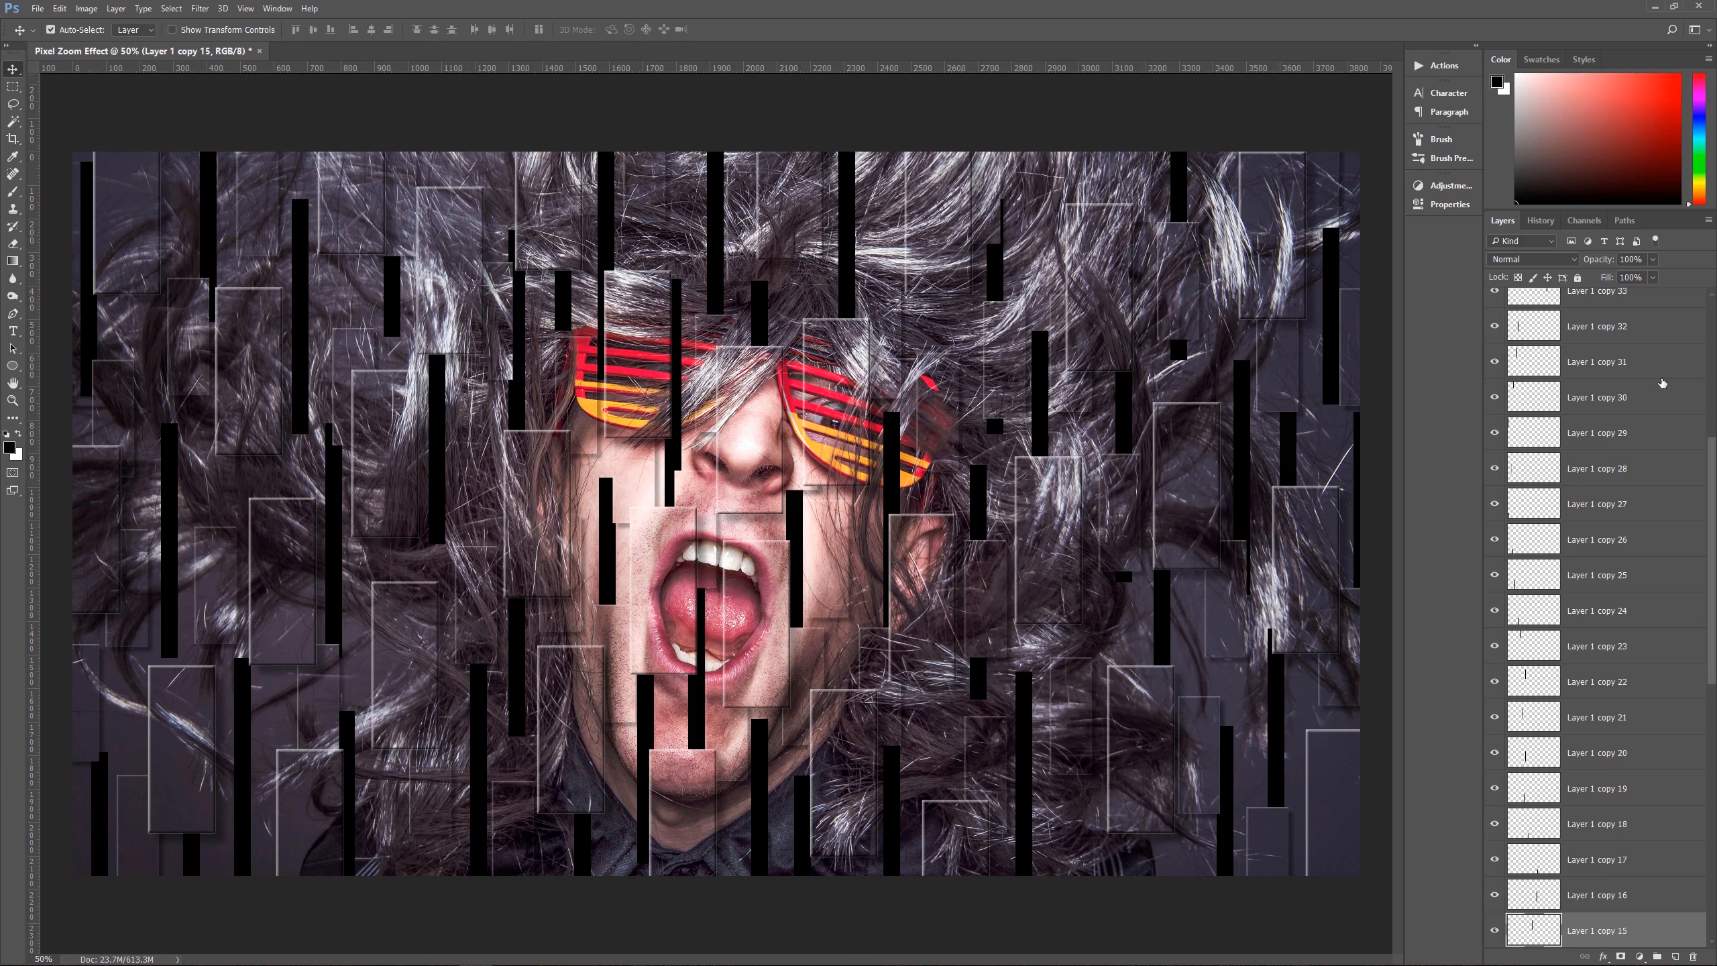
# Step: Select all the strip layers from Layer 1 copy 41 down to Layer 1 and merge them into one layer
pyautogui.scroll(5, 1608, 469)
pyautogui.click(1625, 383)
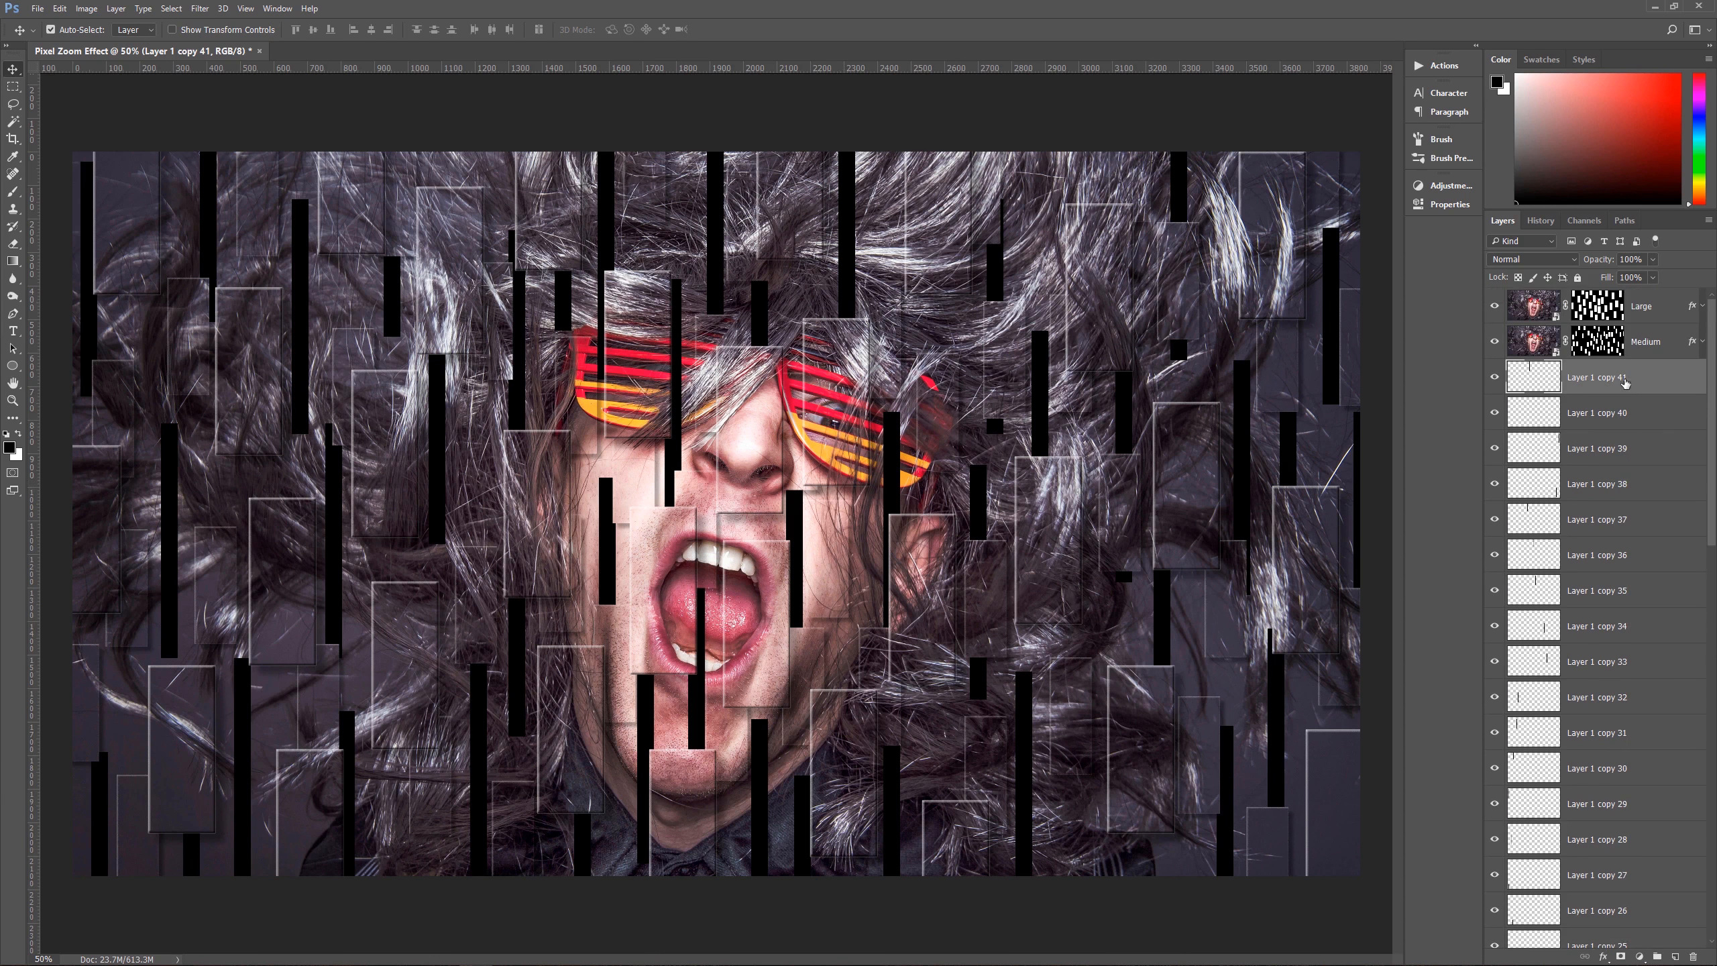
pyautogui.scroll(-10, 1594, 533)
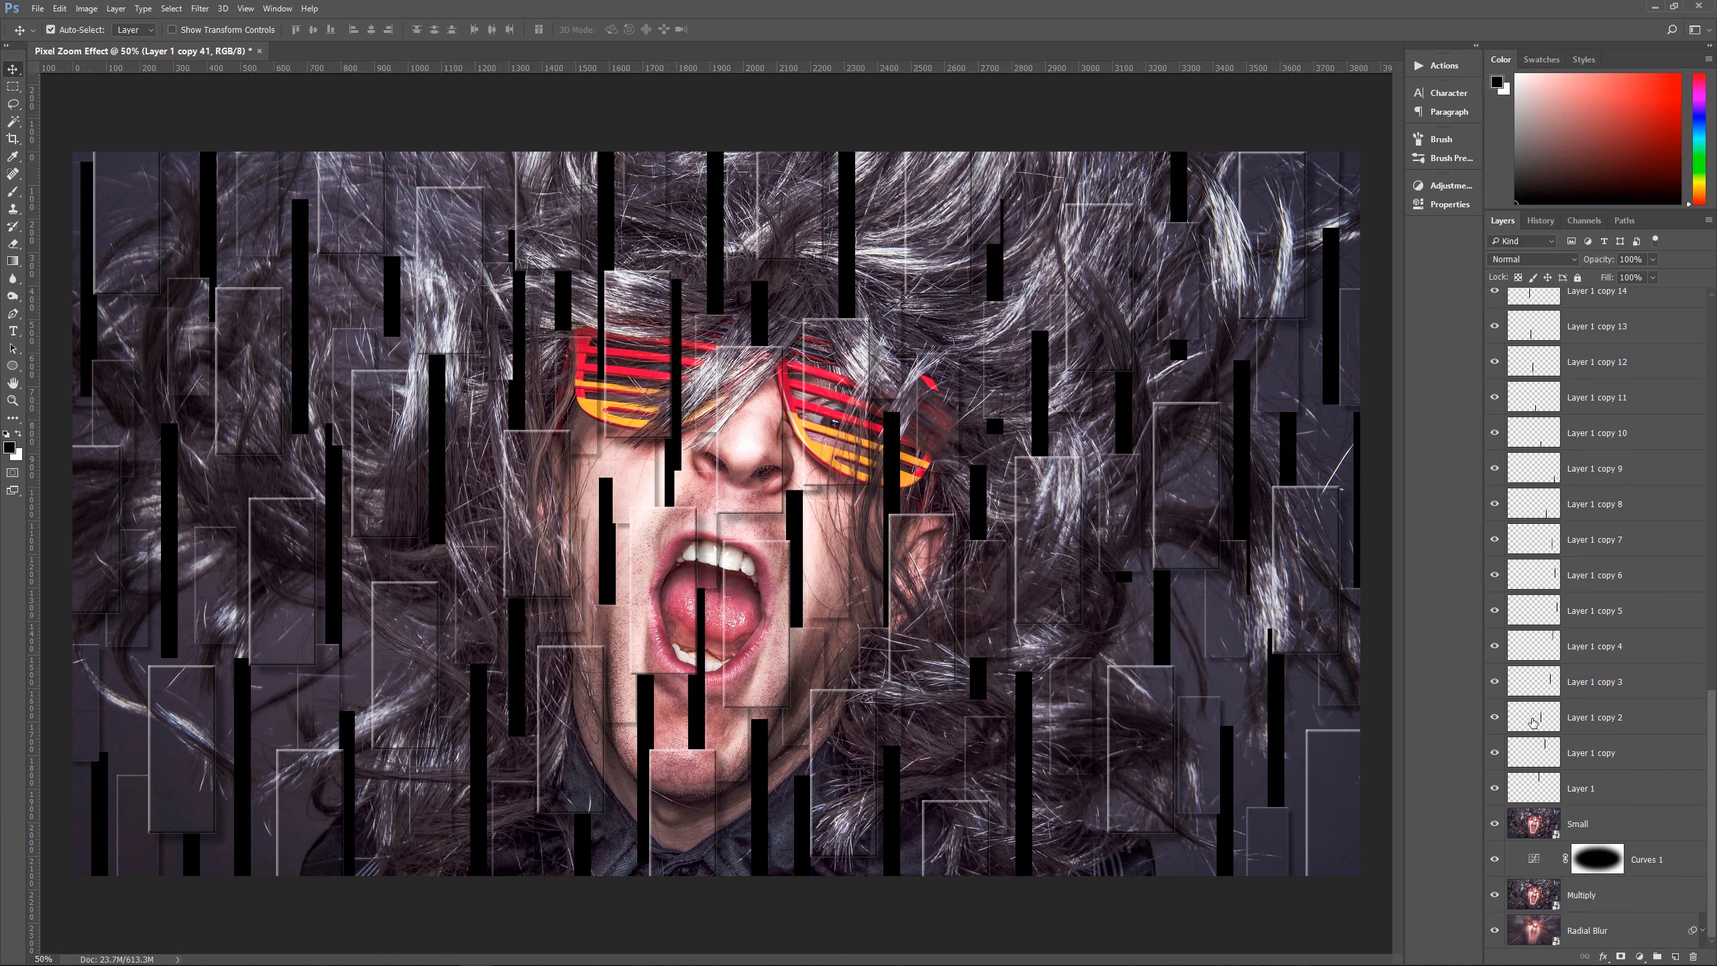
pyautogui.keyDown('shift'); pyautogui.click(1608, 788); pyautogui.keyUp('shift')
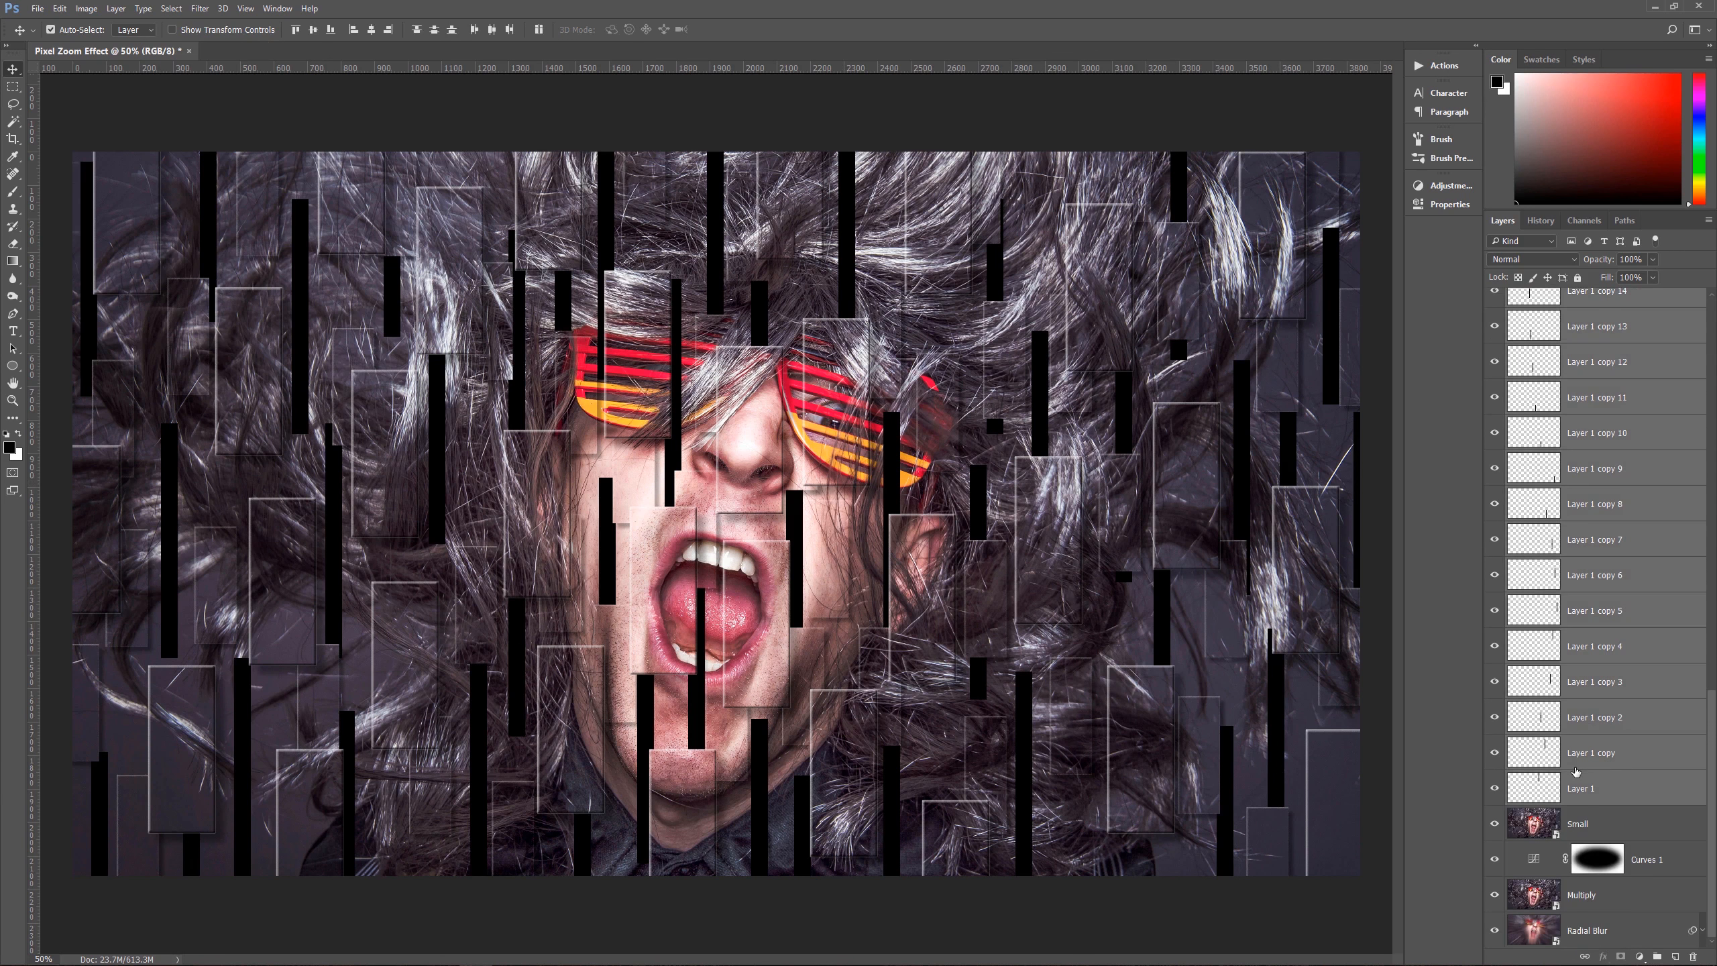
pyautogui.hotkey('ctrl', 'e')
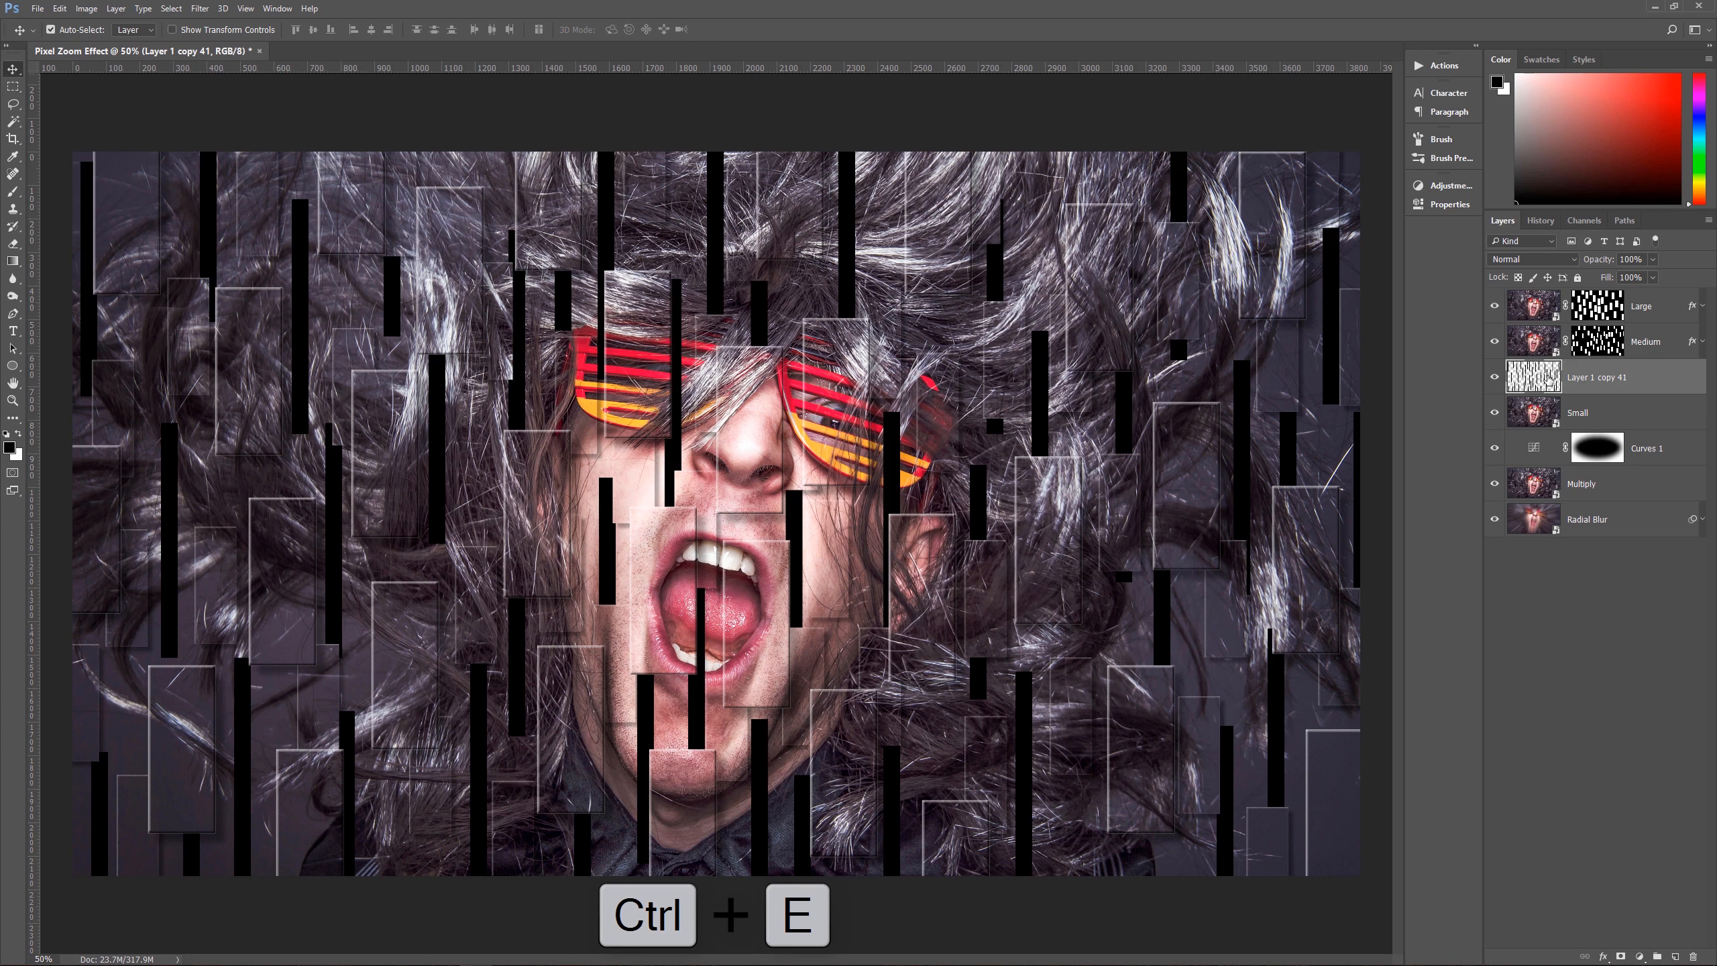
# Step: Load the merged strips as a selection, apply it as a layer mask on Small, and delete the merged strips layer
pyautogui.keyDown('ctrl'); pyautogui.click(1536, 379); pyautogui.keyUp('ctrl')
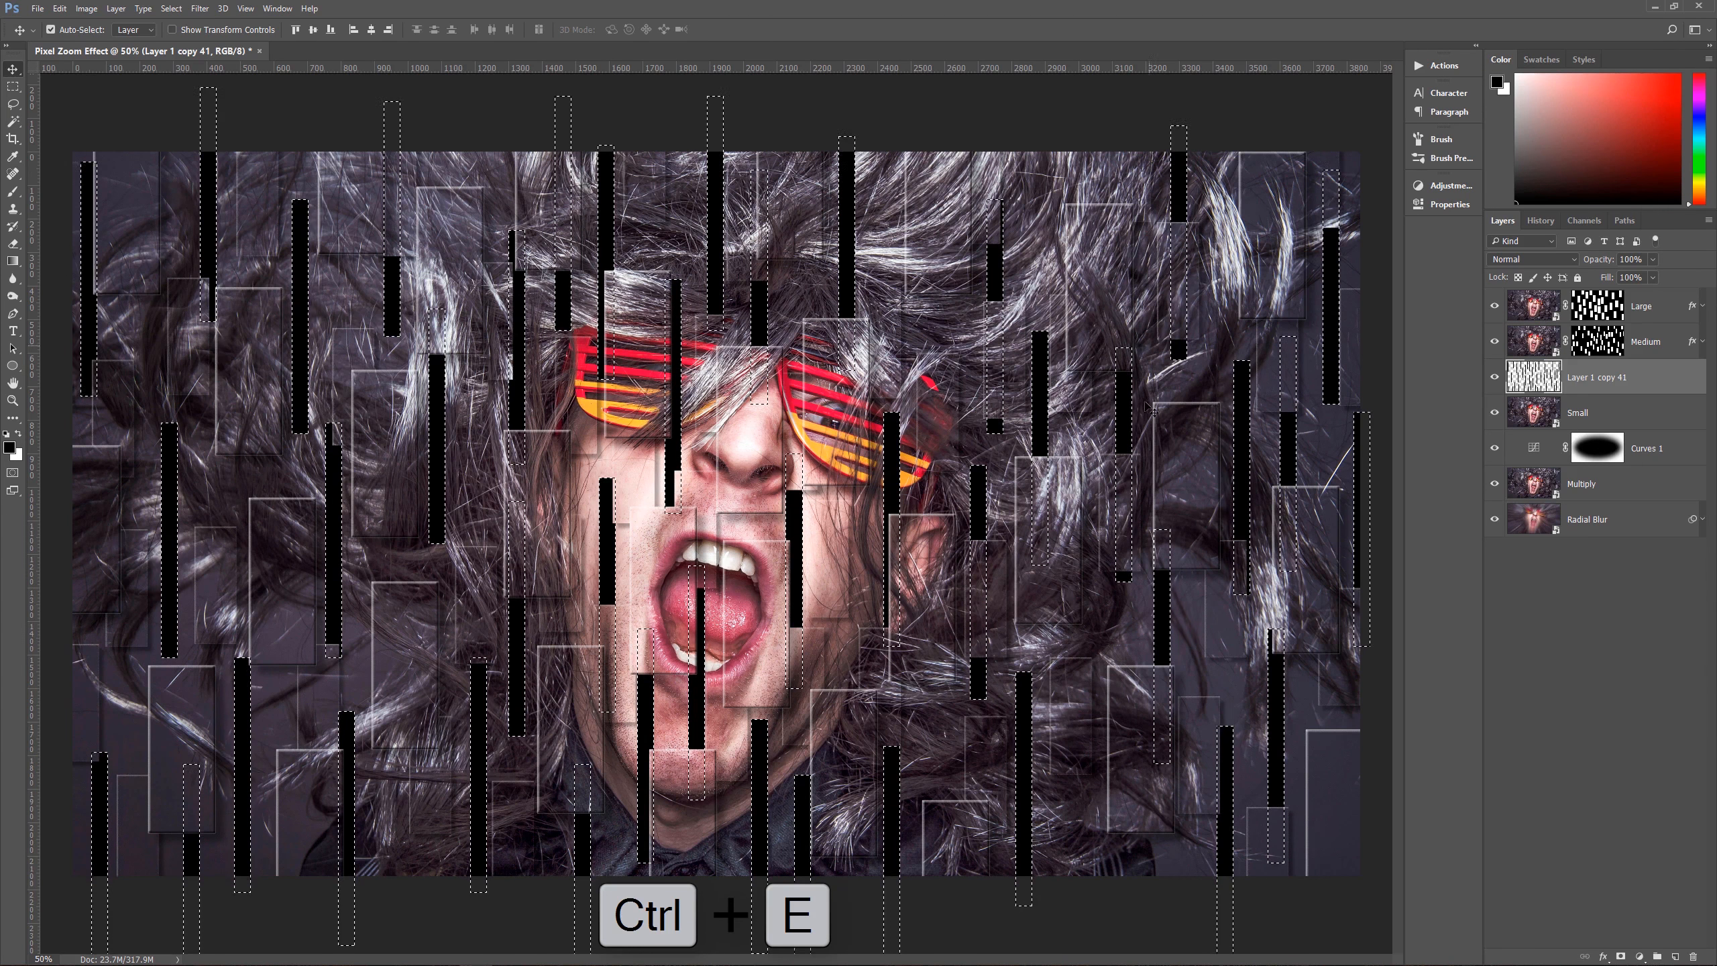
pyautogui.click(1637, 420)
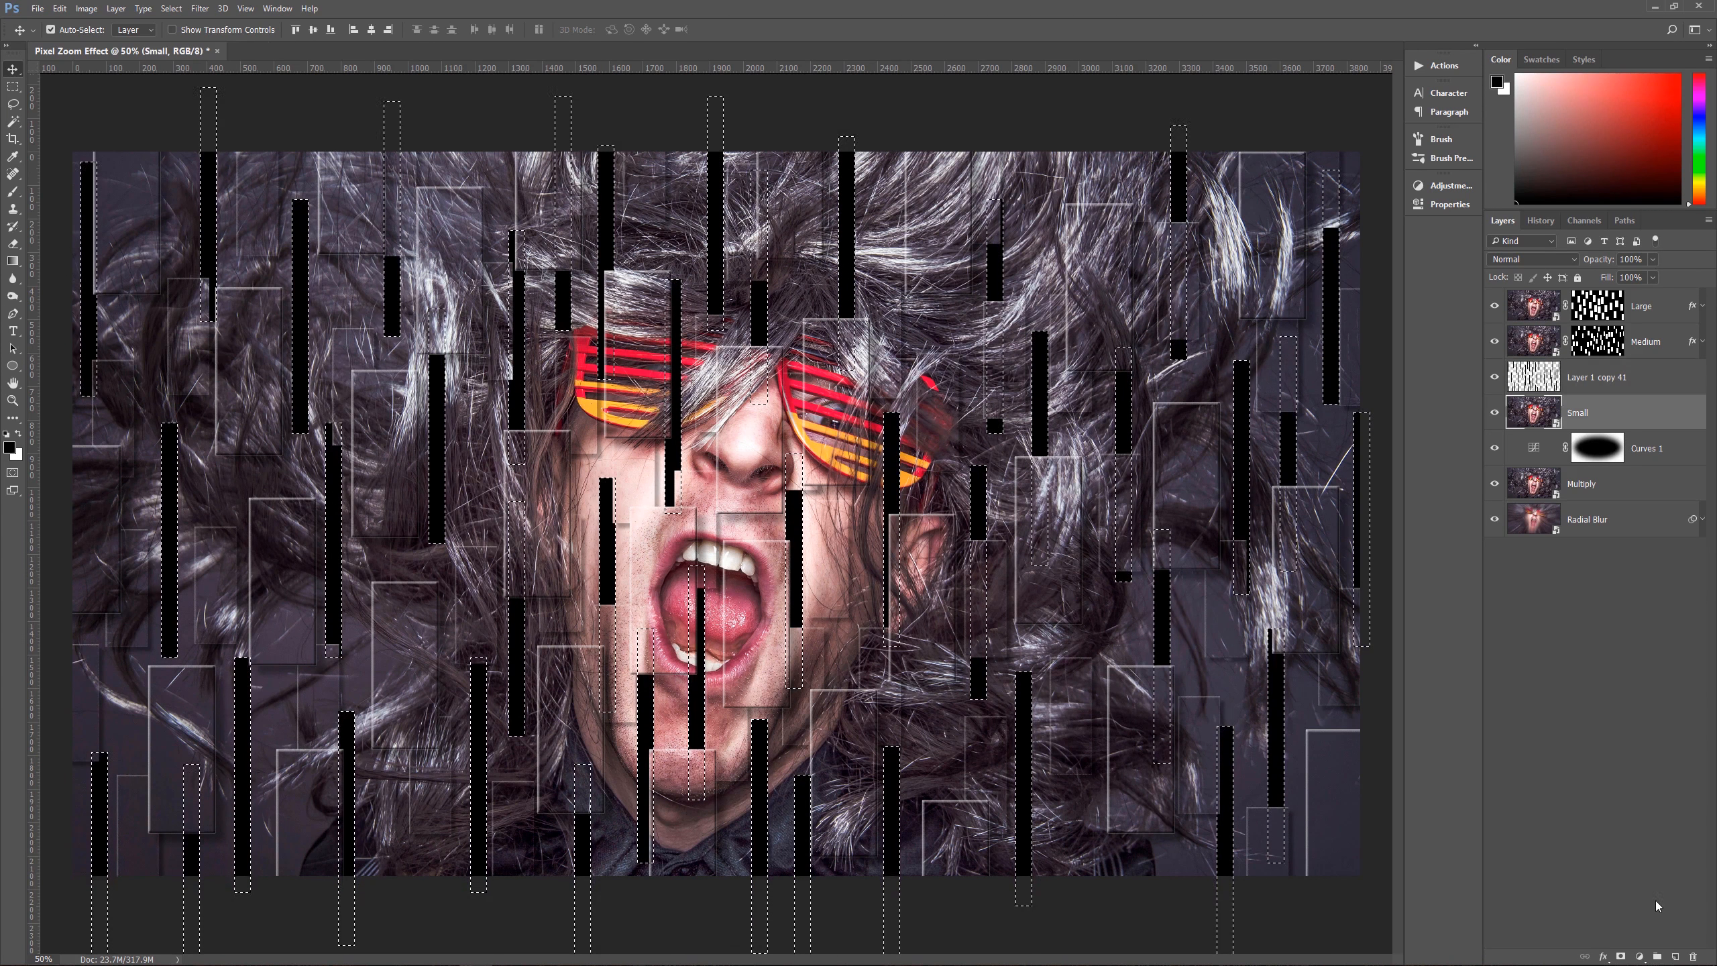
pyautogui.click(1621, 957)
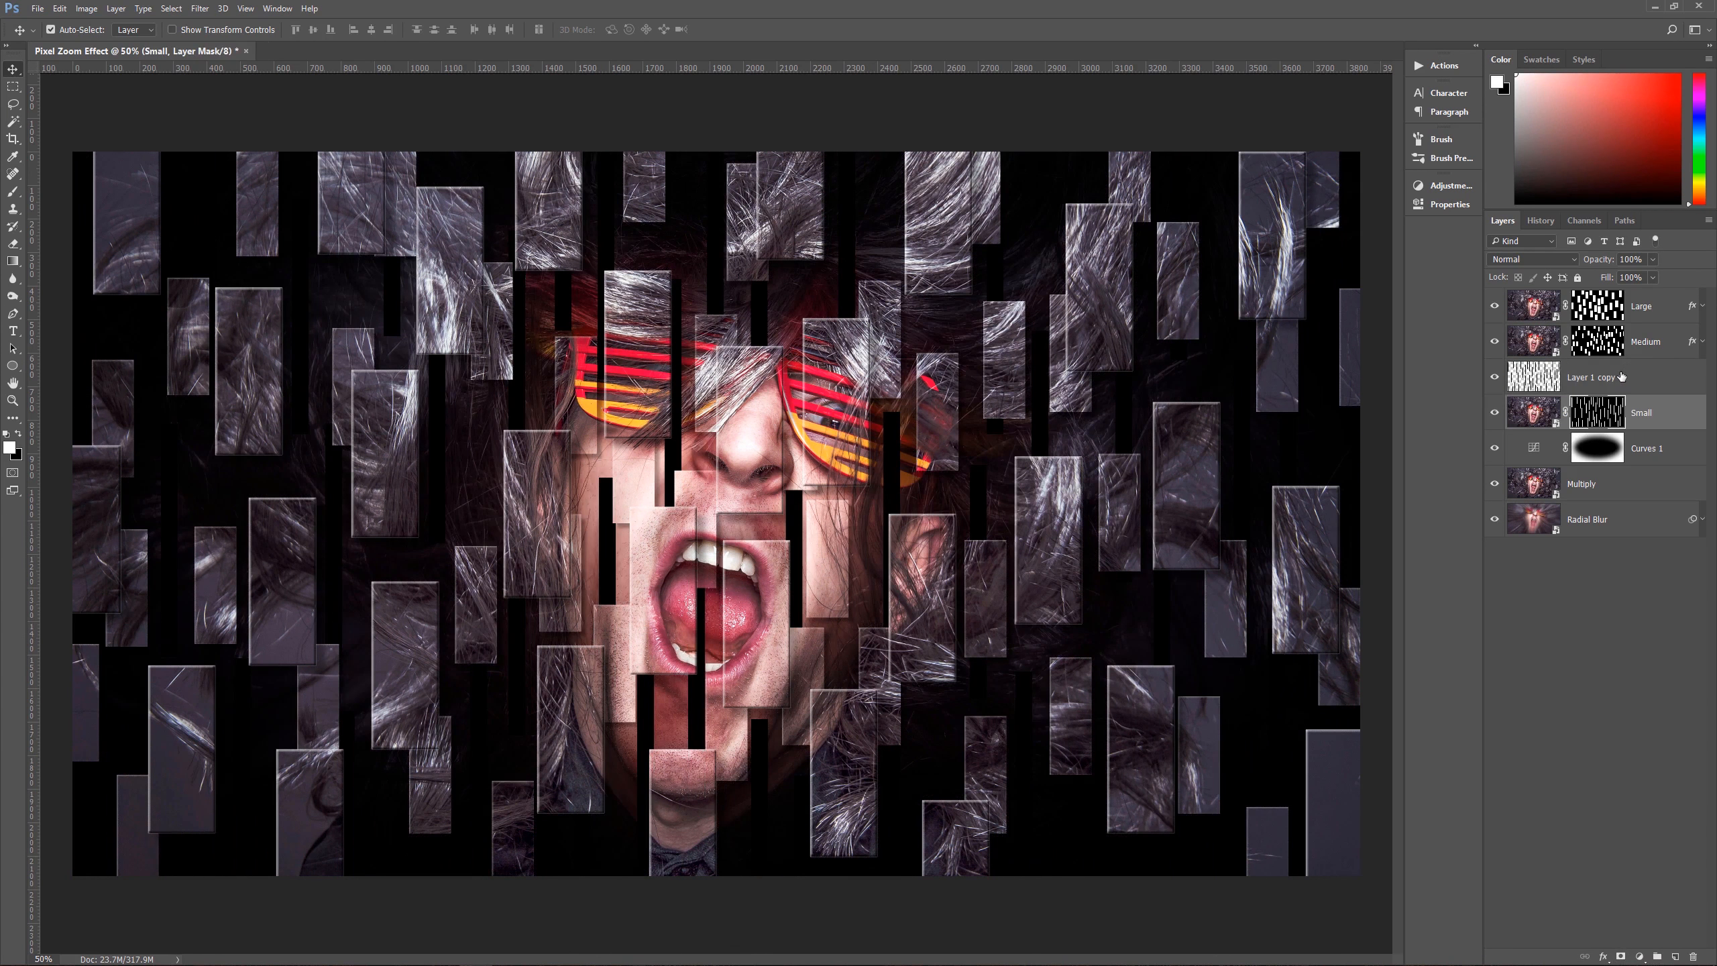
pyautogui.moveTo(1569, 379); pyautogui.dragTo(1694, 956)
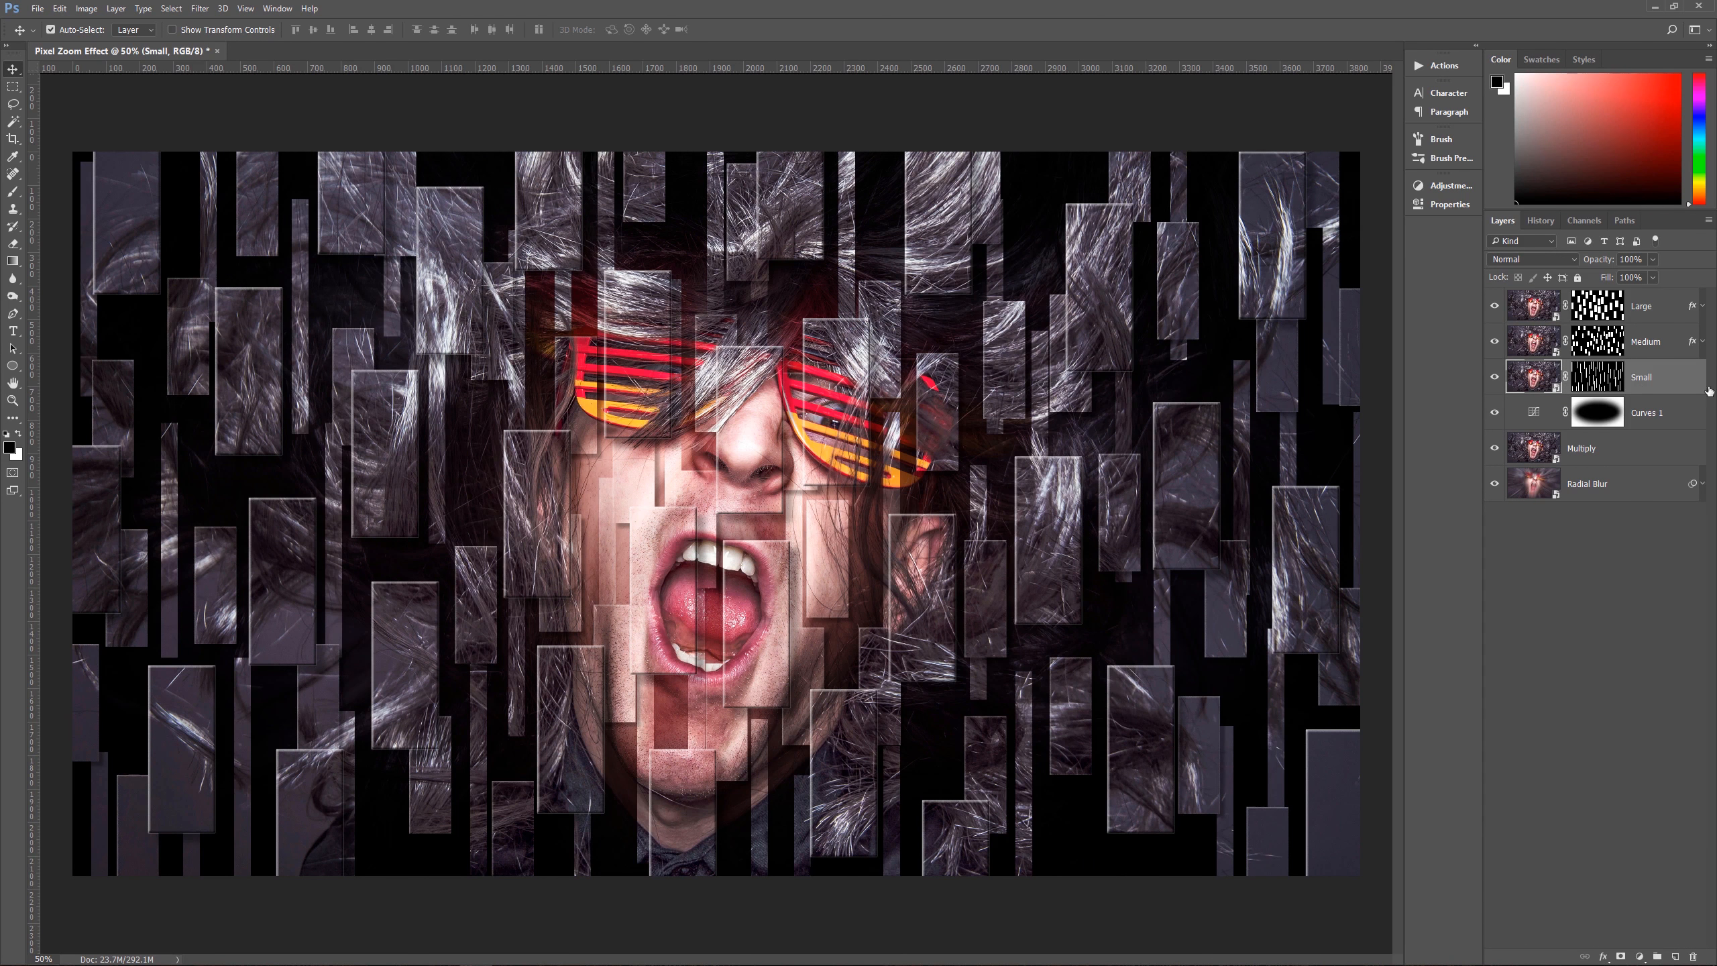
# Step: Add an Inner Shadow and a Drop Shadow with 10 px distance and 10 px size to the Small layer
pyautogui.click(1604, 957)
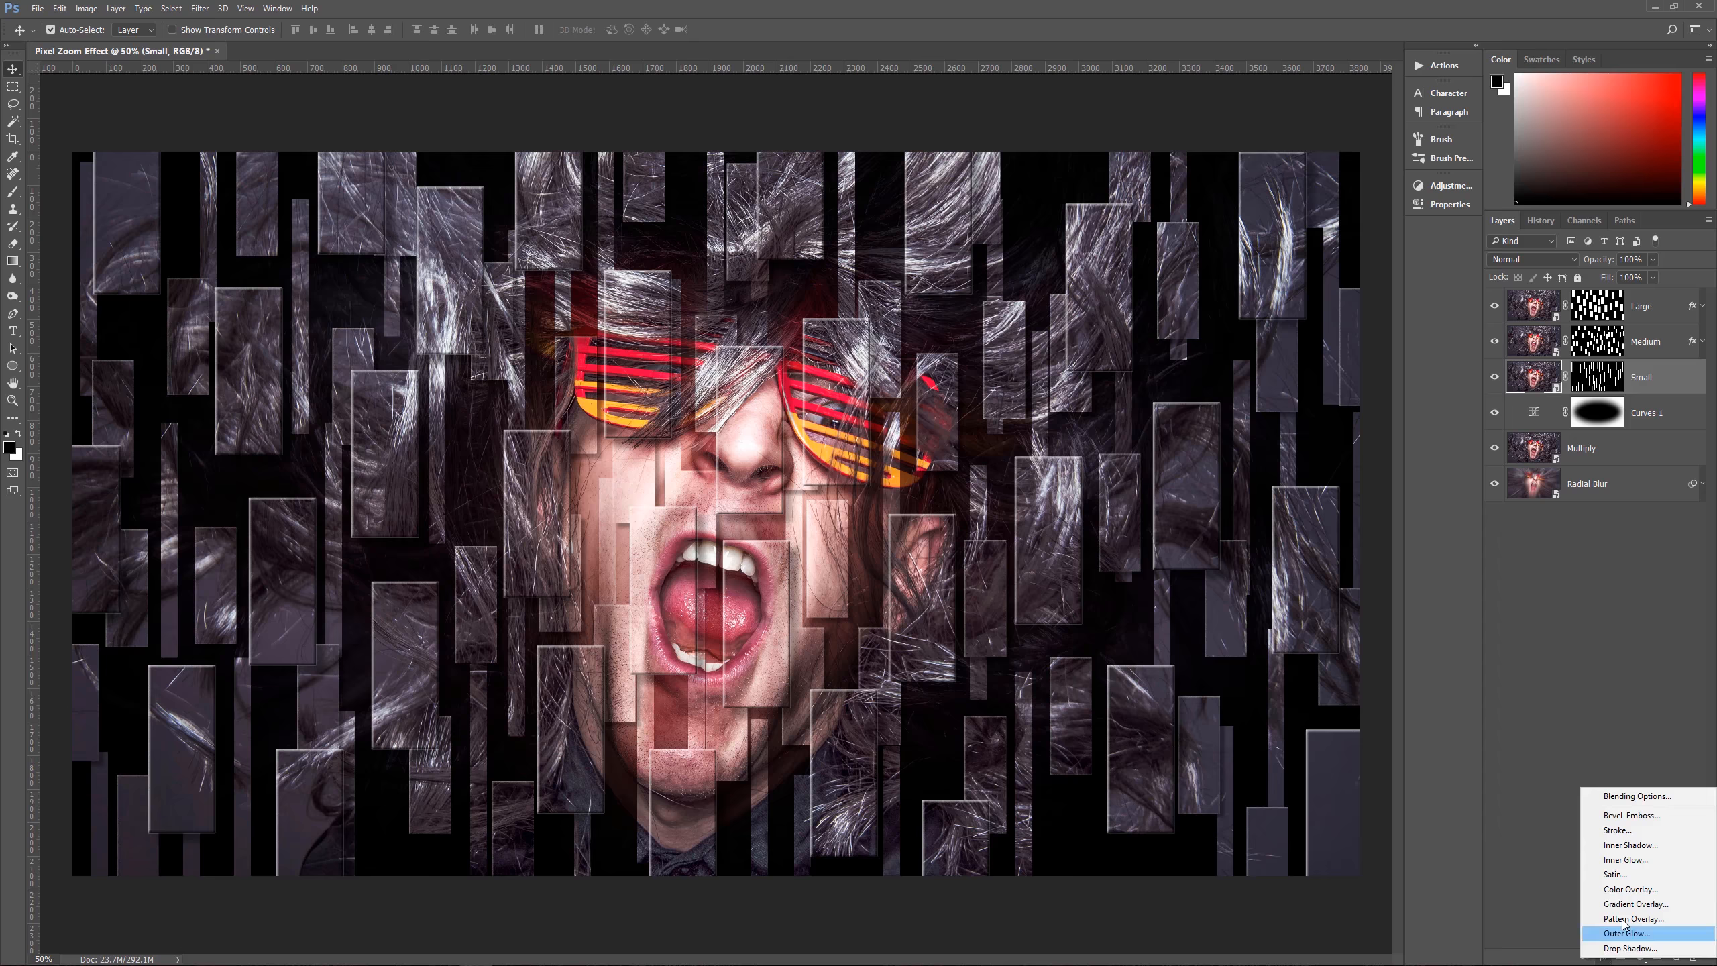
pyautogui.click(1645, 849)
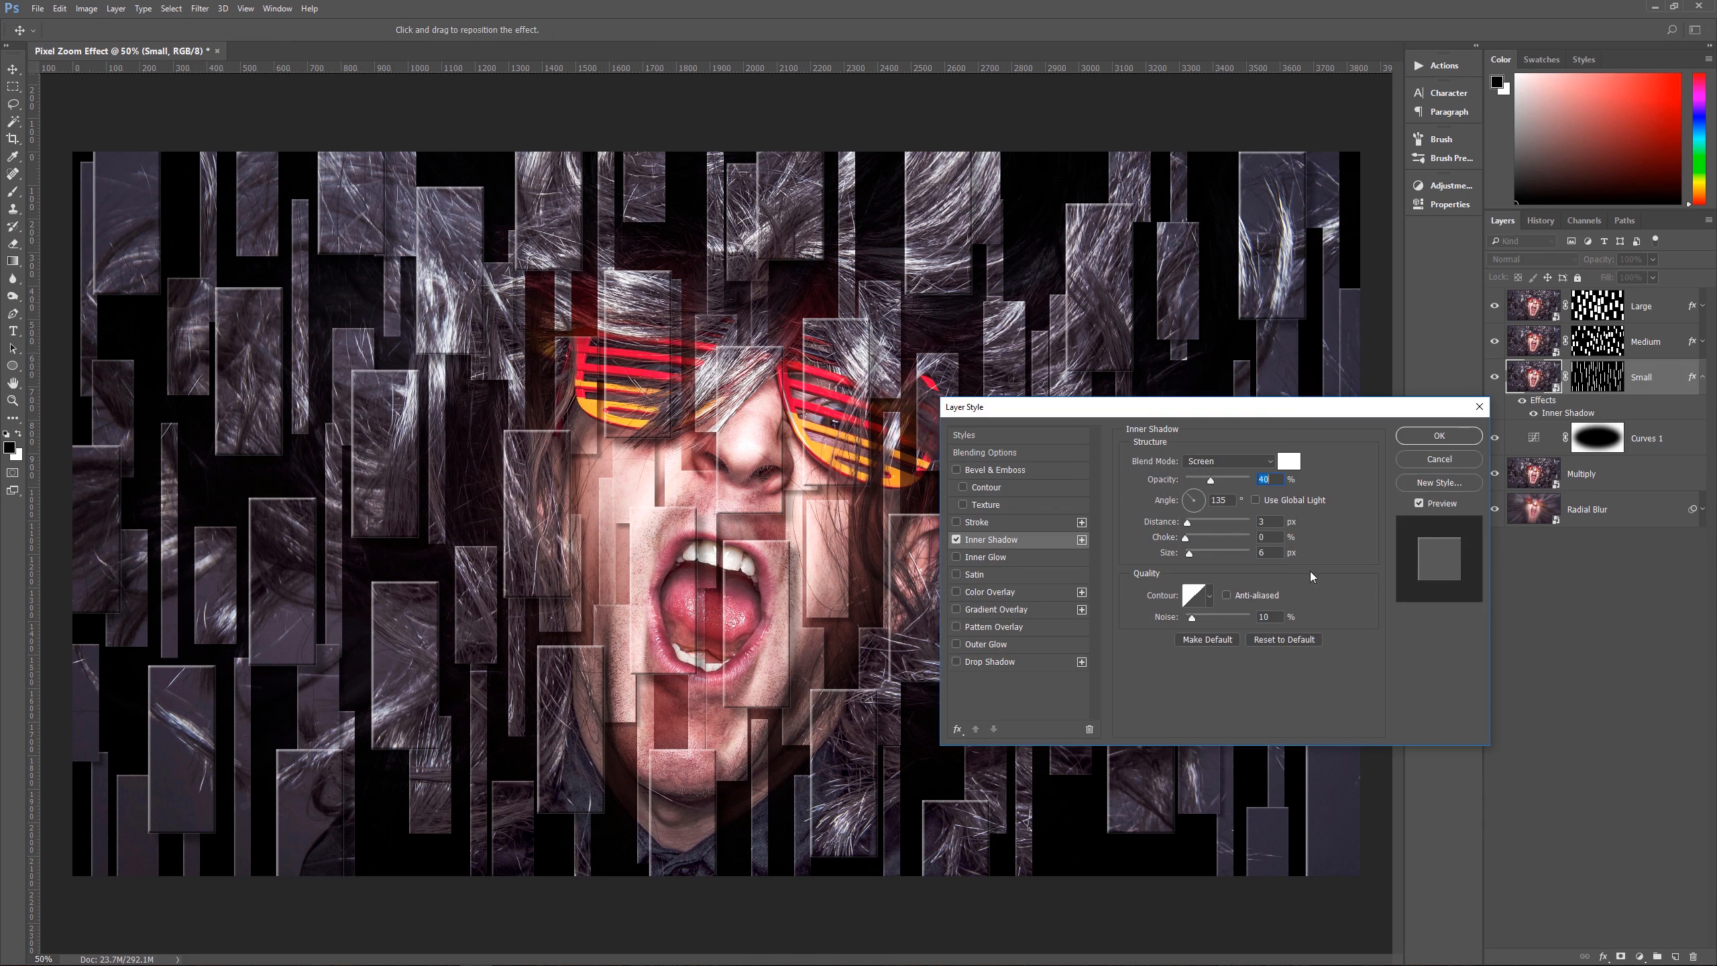
pyautogui.click(1011, 662)
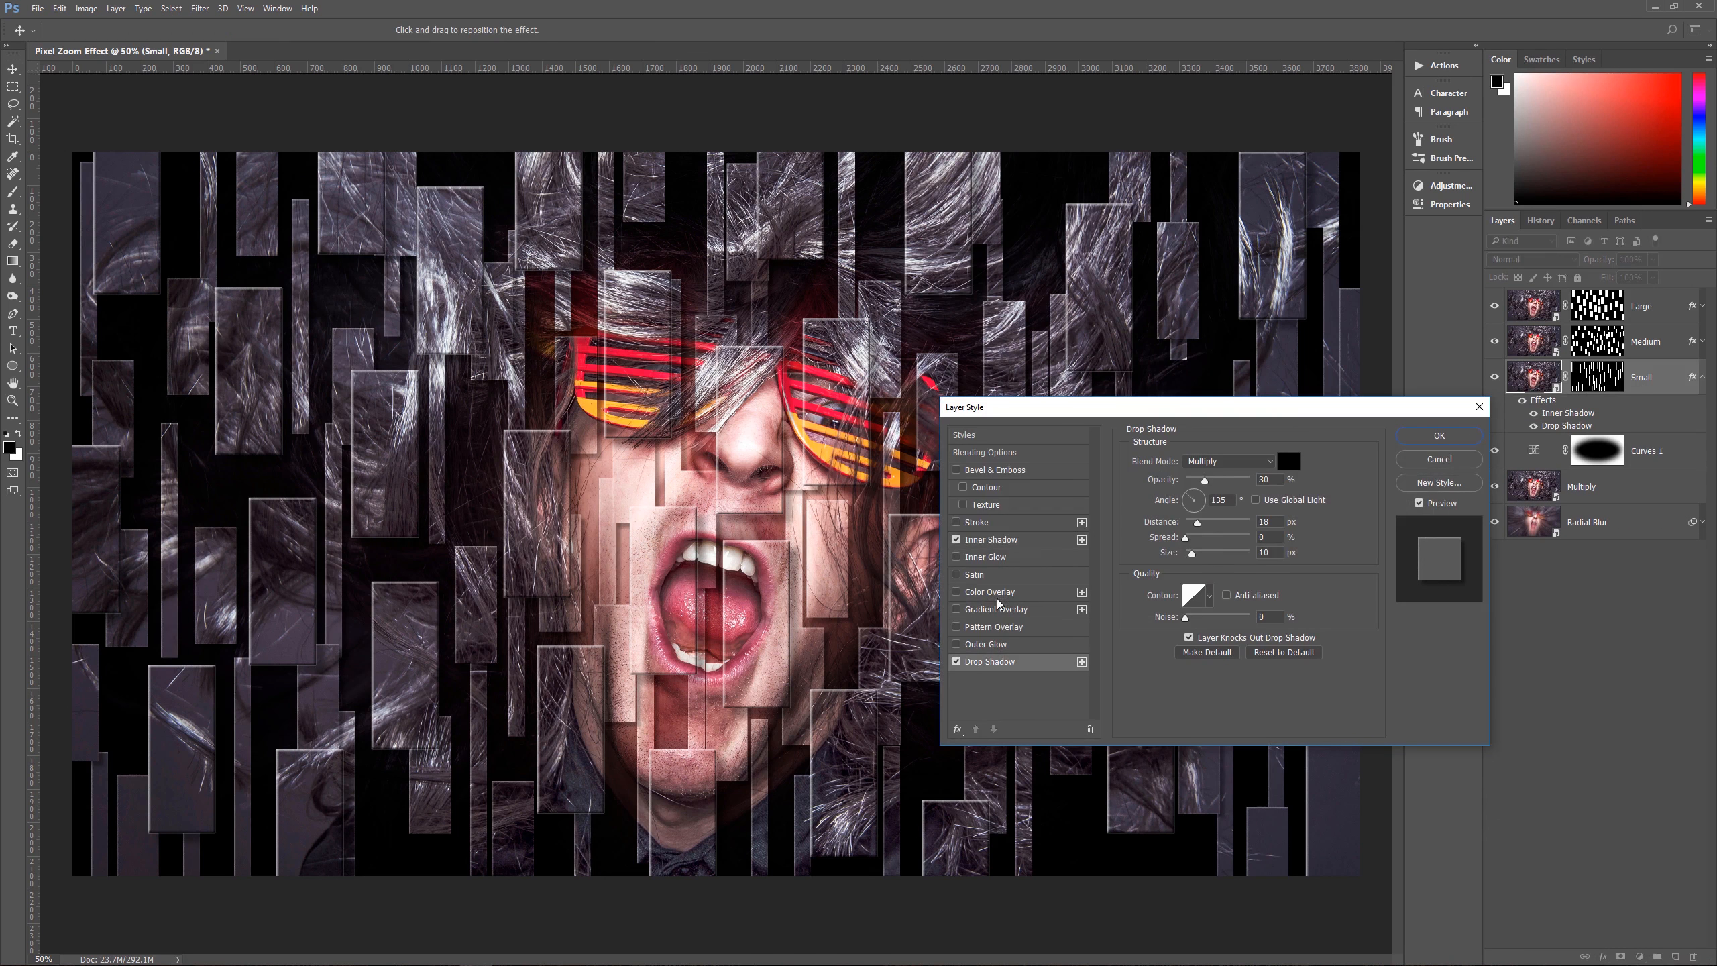
pyautogui.doubleClick(1269, 522)
pyautogui.write('10')
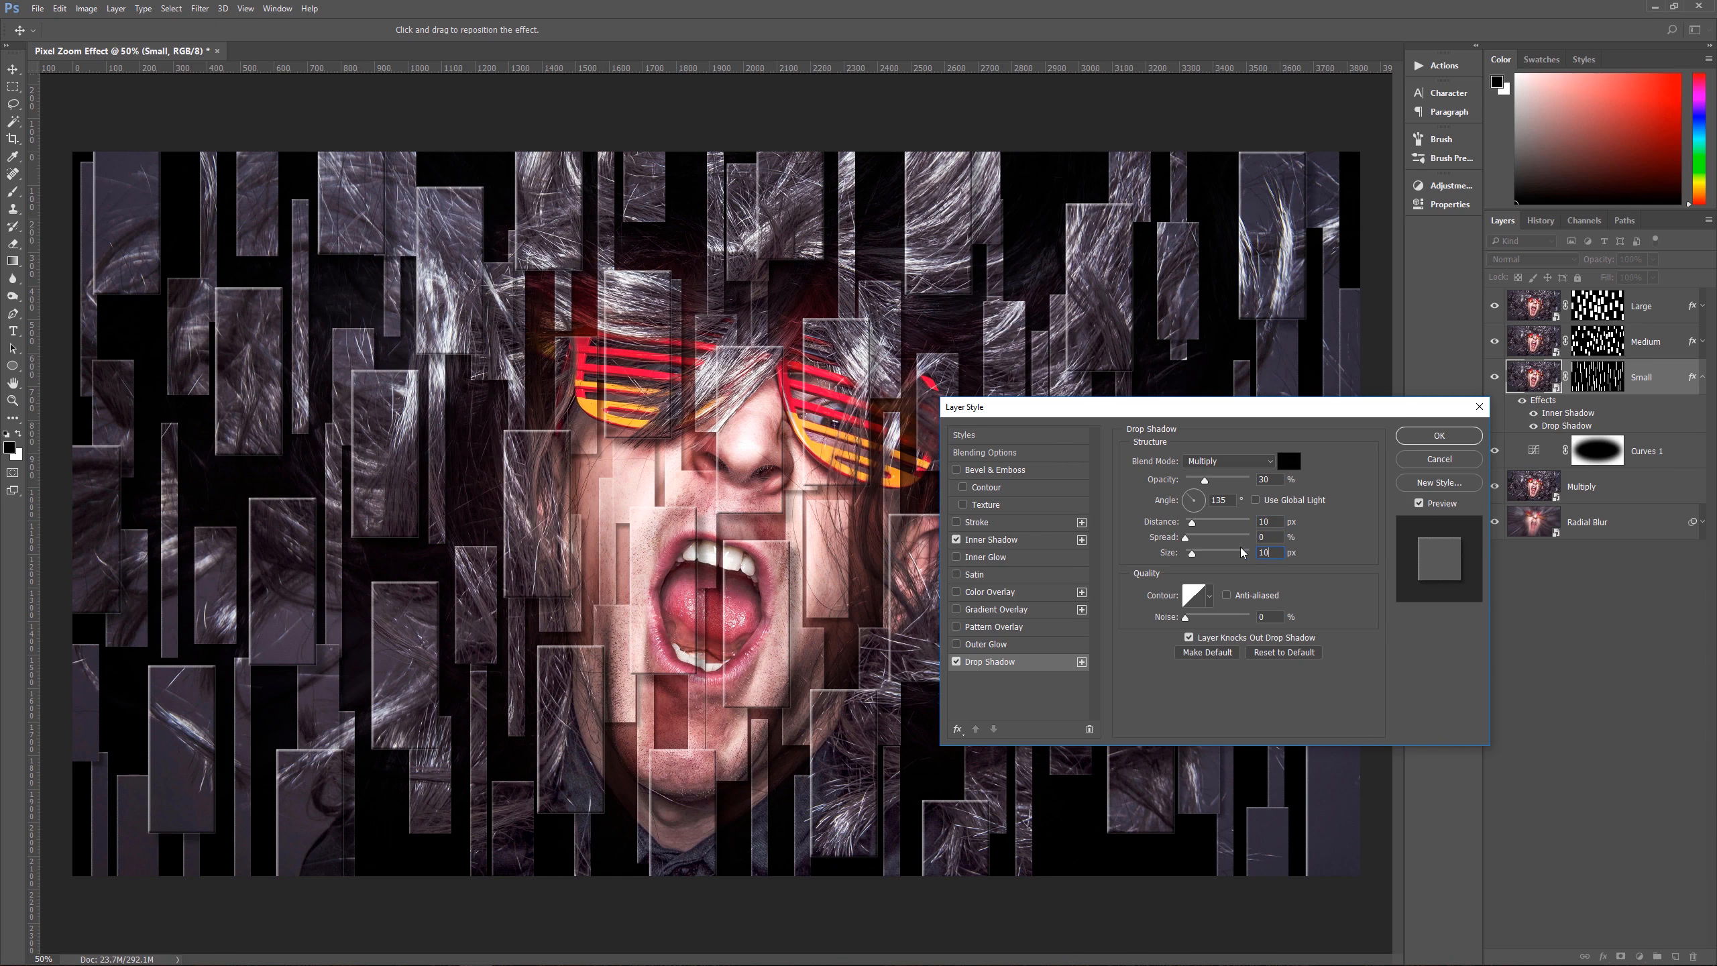
pyautogui.click(1457, 439)
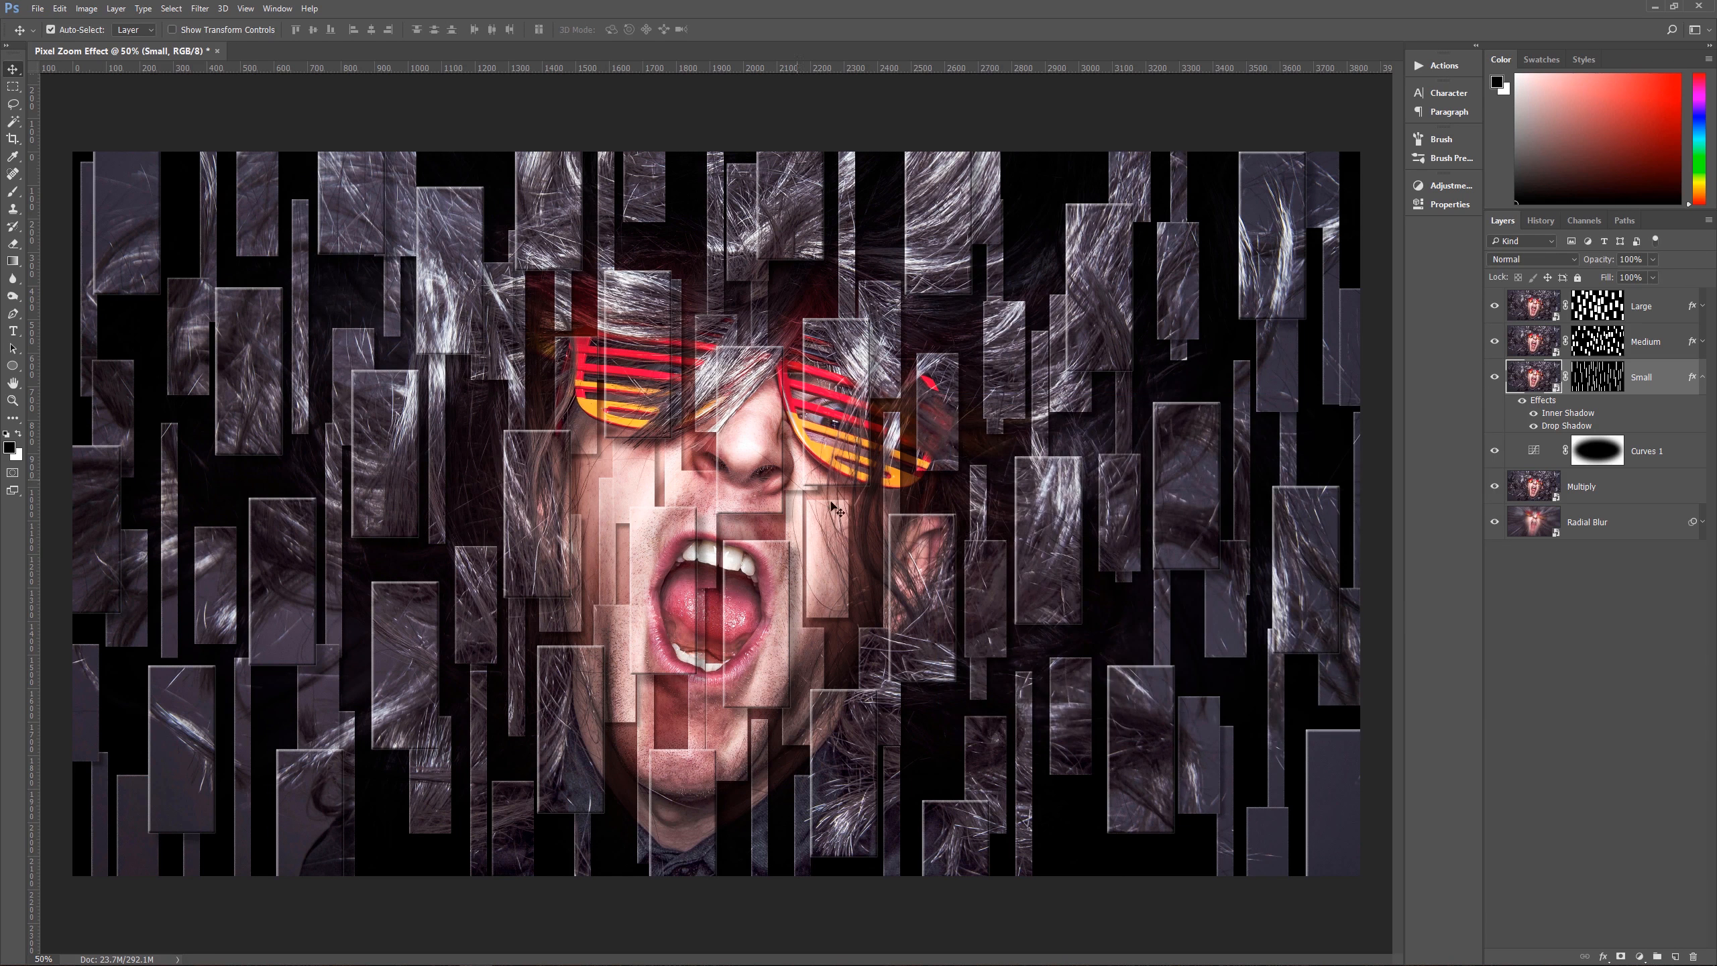